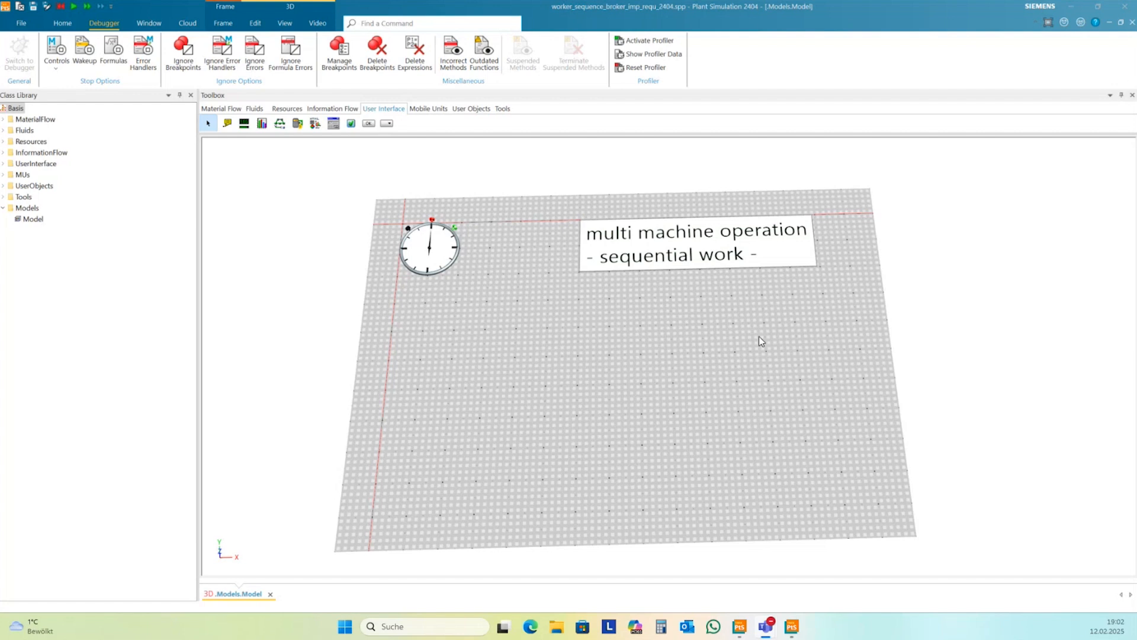
# Insert a Source in the model below the event controller clock.
pyautogui.moveTo(751, 333); pyautogui.dragTo(747, 299)
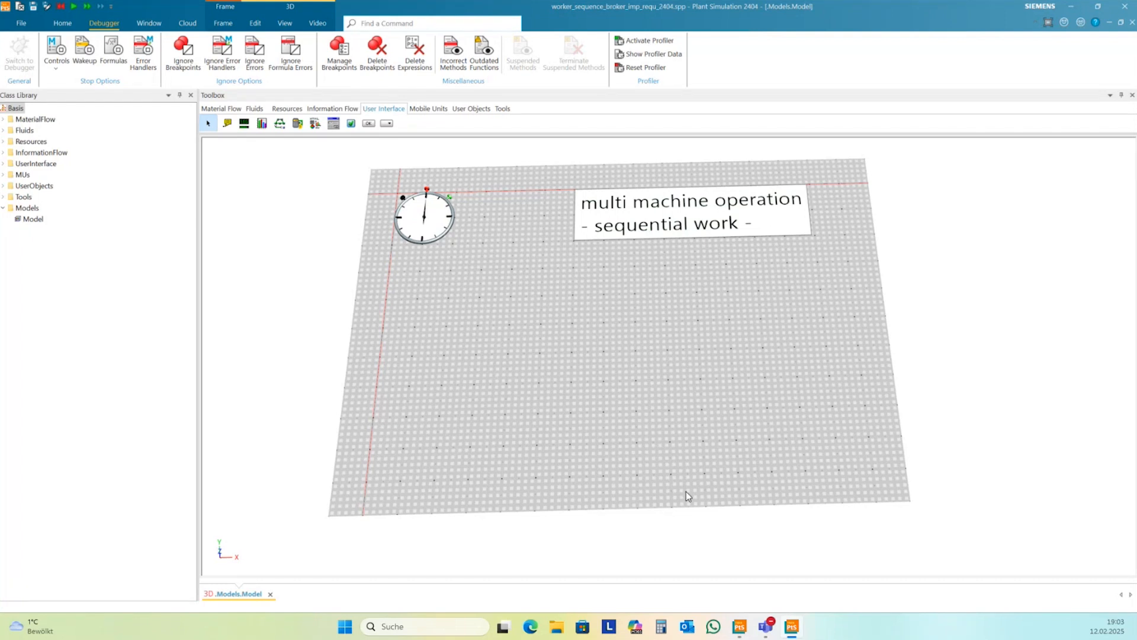
pyautogui.click(221, 109)
pyautogui.click(298, 124)
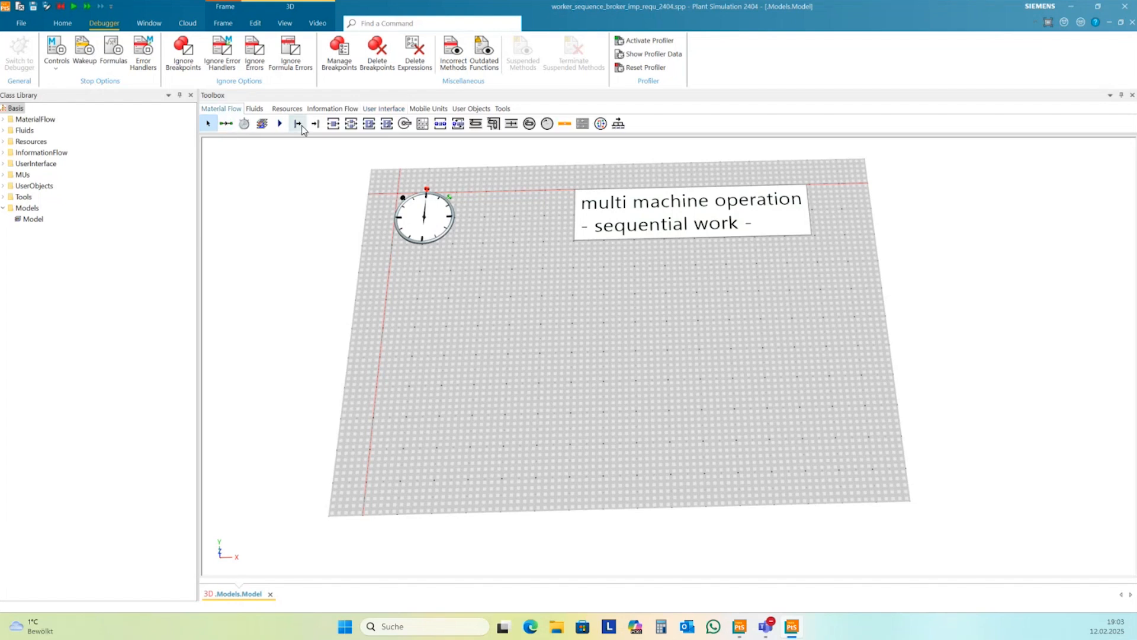
pyautogui.click(406, 314)
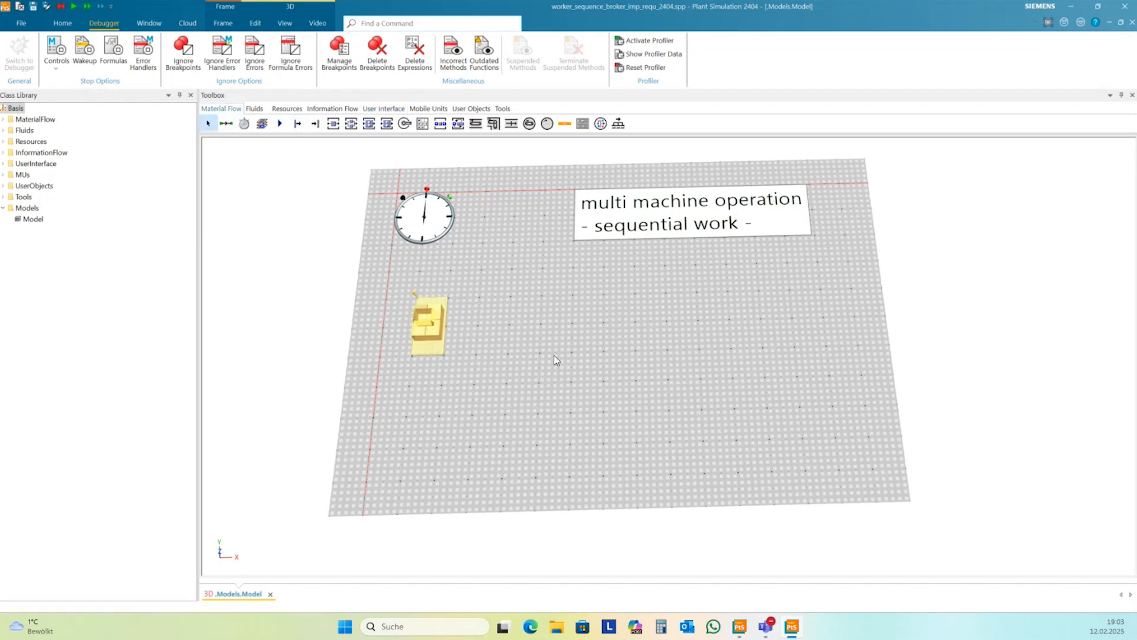
# Activate the name/label caption in the 3D properties of the Station class in the MaterialFlow library folder.
pyautogui.click(3, 119)
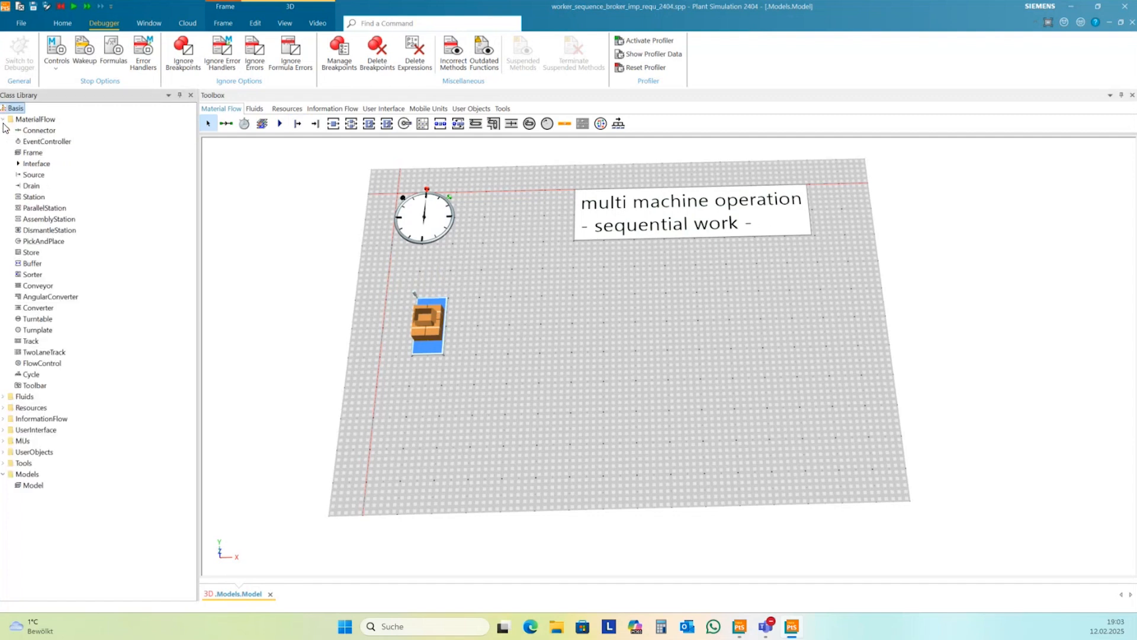
pyautogui.rightClick(42, 199)
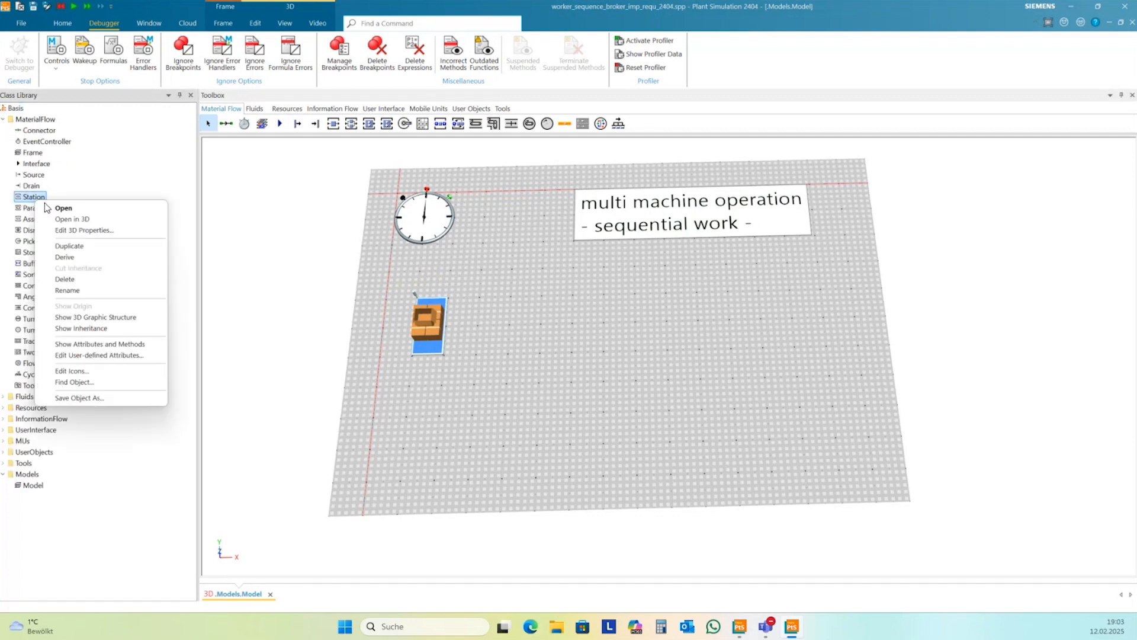
pyautogui.click(63, 231)
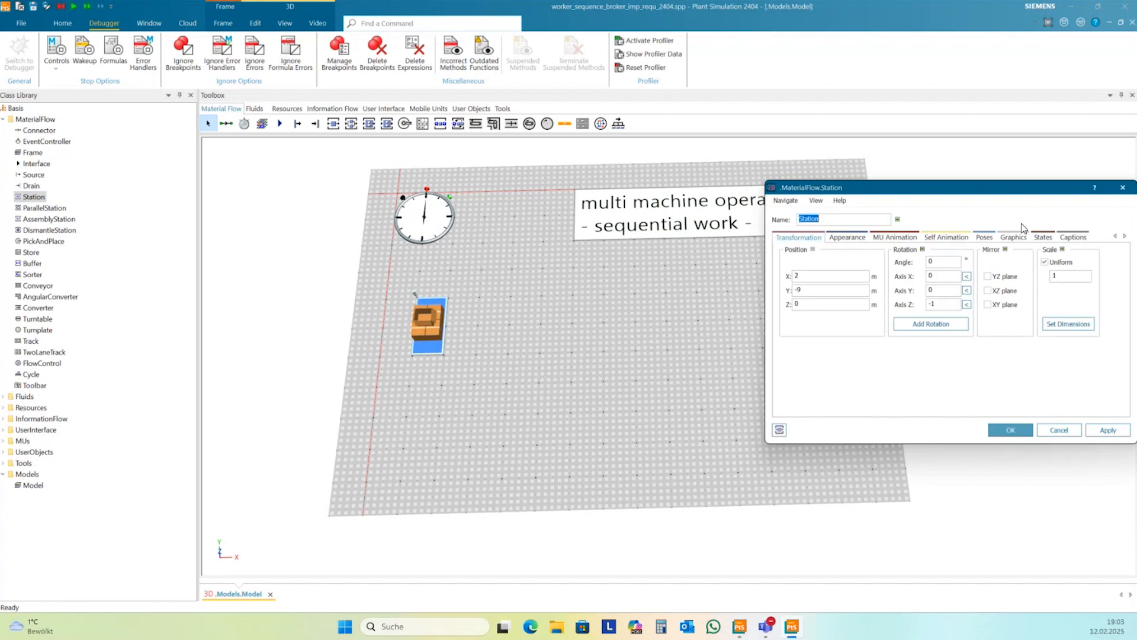
pyautogui.moveTo(1046, 191); pyautogui.dragTo(1015, 186)
pyautogui.click(1048, 232)
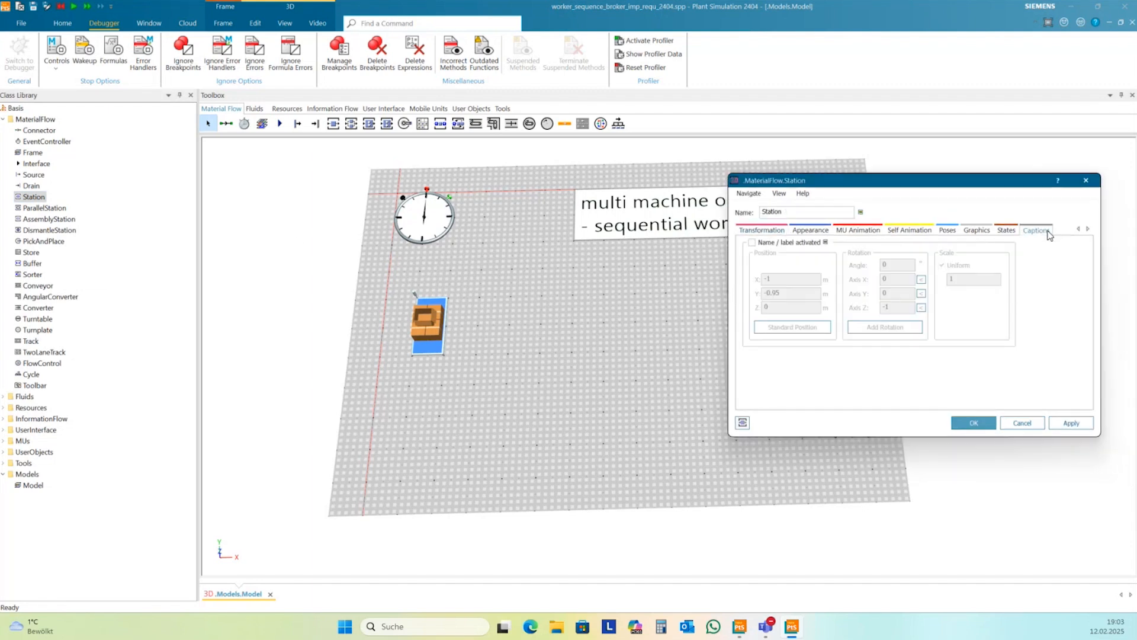
pyautogui.click(772, 245)
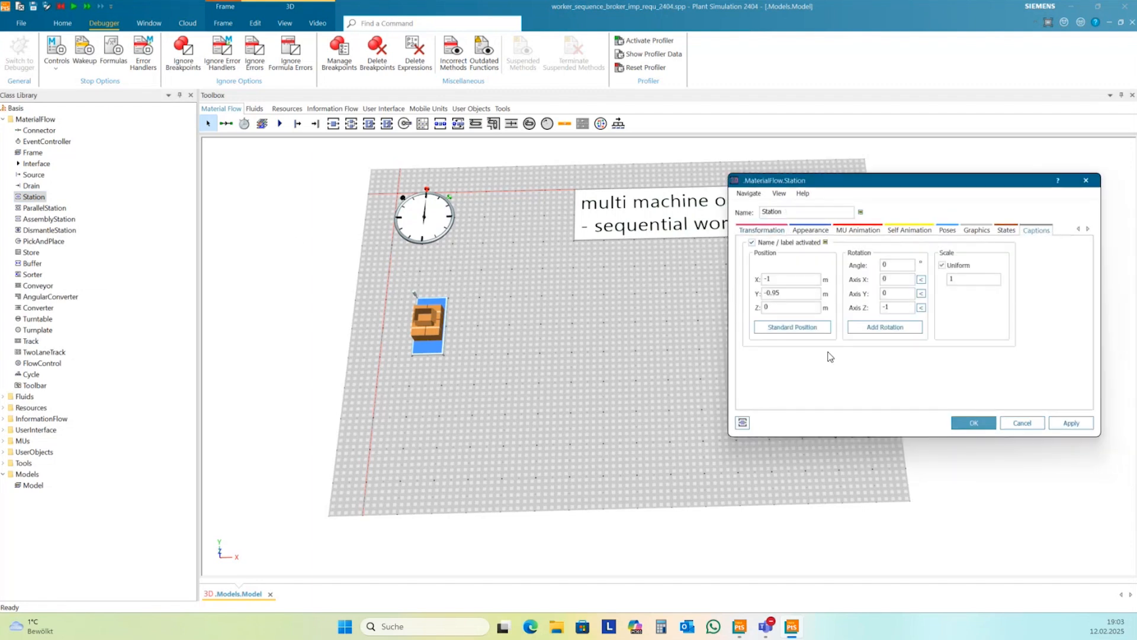
pyautogui.click(985, 424)
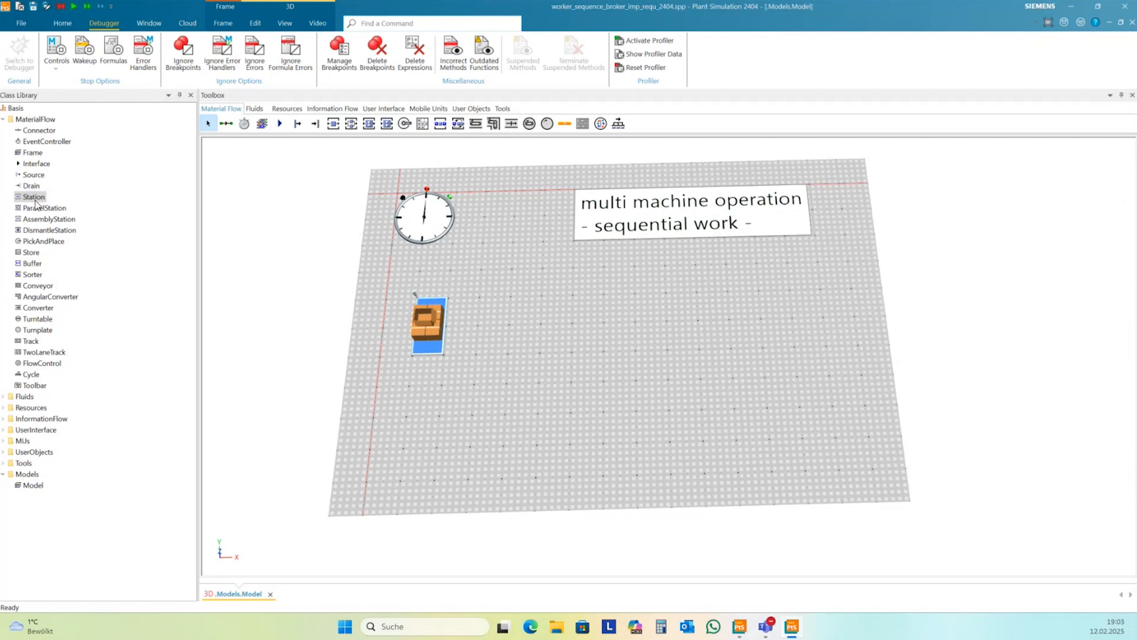
# Place a Station from the class library beside the Source and rename it Station1.
pyautogui.moveTo(36, 207); pyautogui.dragTo(563, 307)
pyautogui.rightClick(563, 304)
pyautogui.click(597, 345)
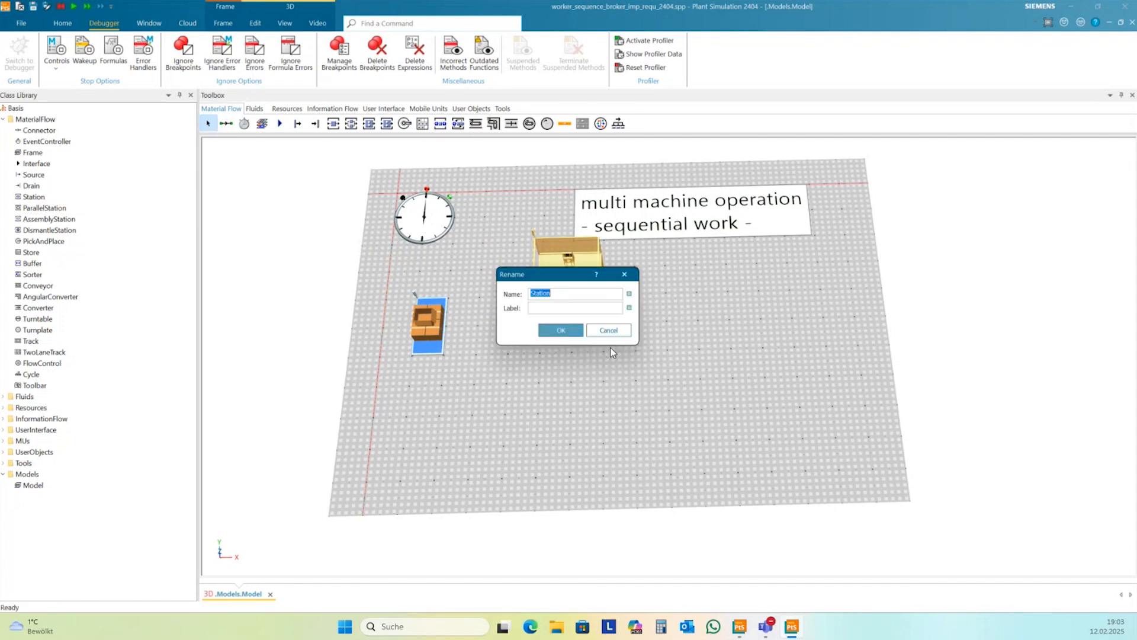
pyautogui.click(562, 291)
pyautogui.write('1')
pyautogui.click(559, 331)
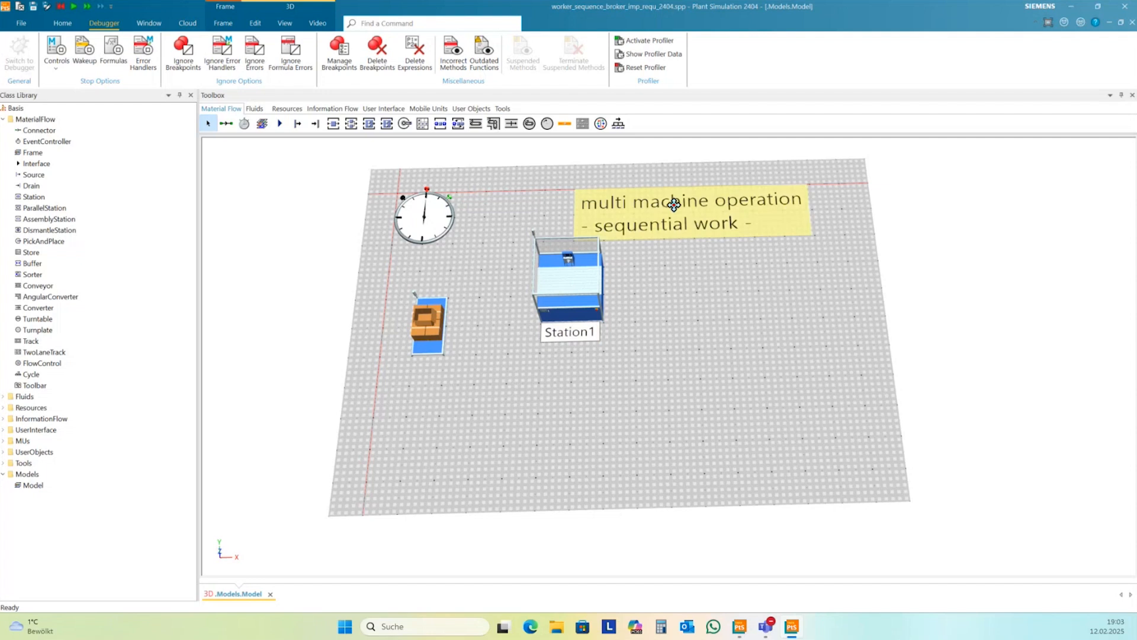
# Place a second Station in line with Station1, below the title text, and rename it Station2.
pyautogui.moveTo(31, 200); pyautogui.dragTo(760, 290)
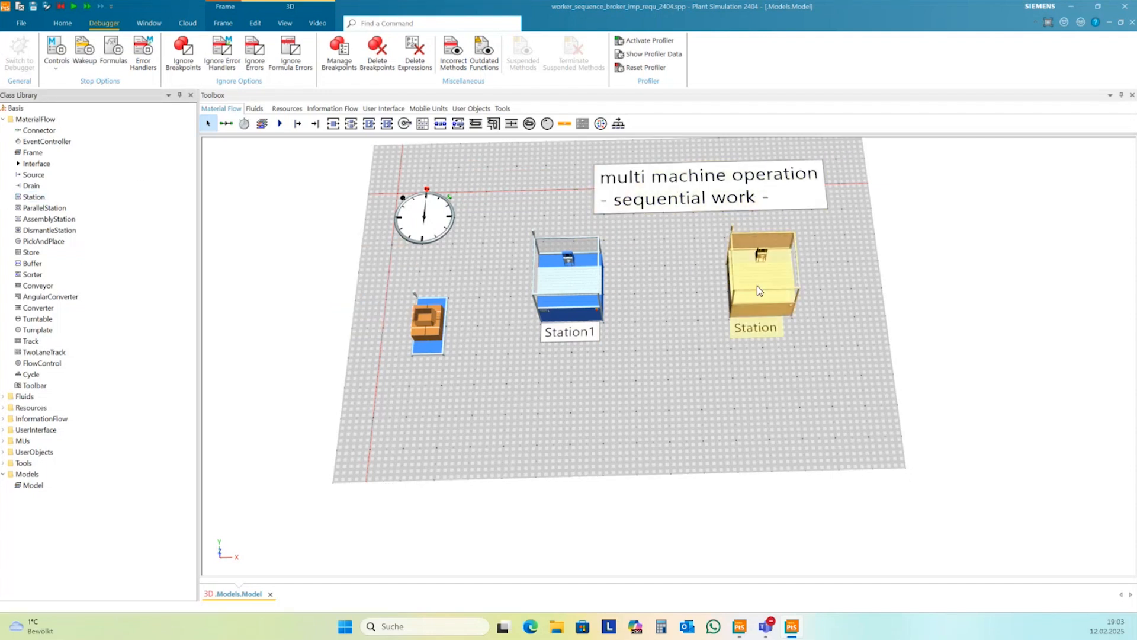
pyautogui.rightClick(757, 286)
pyautogui.click(796, 332)
pyautogui.click(554, 295)
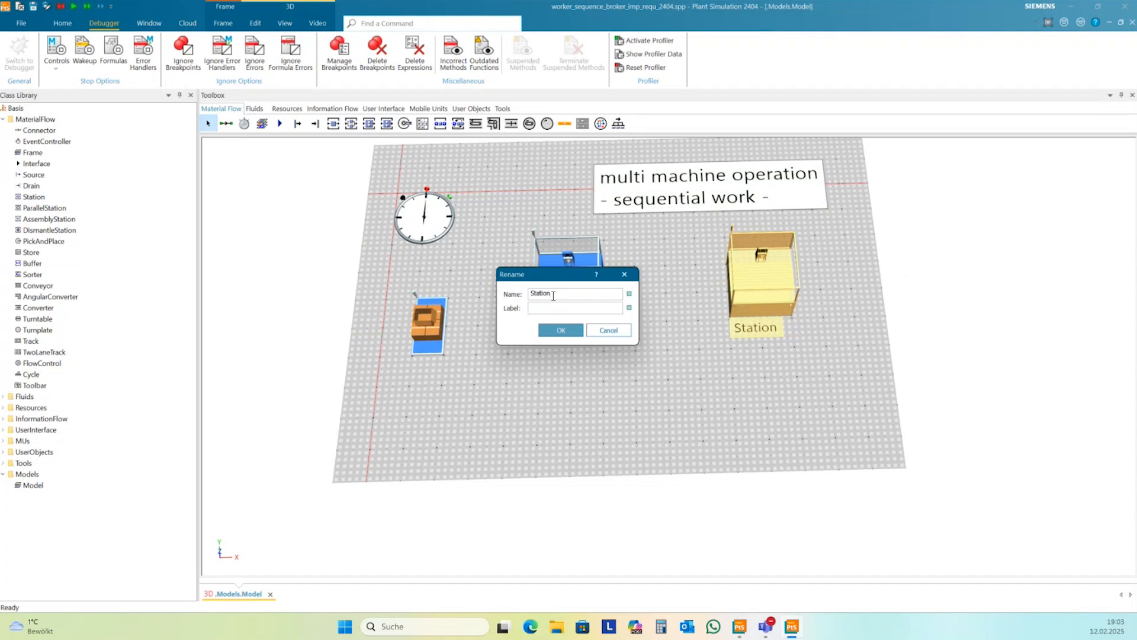
pyautogui.click(560, 330)
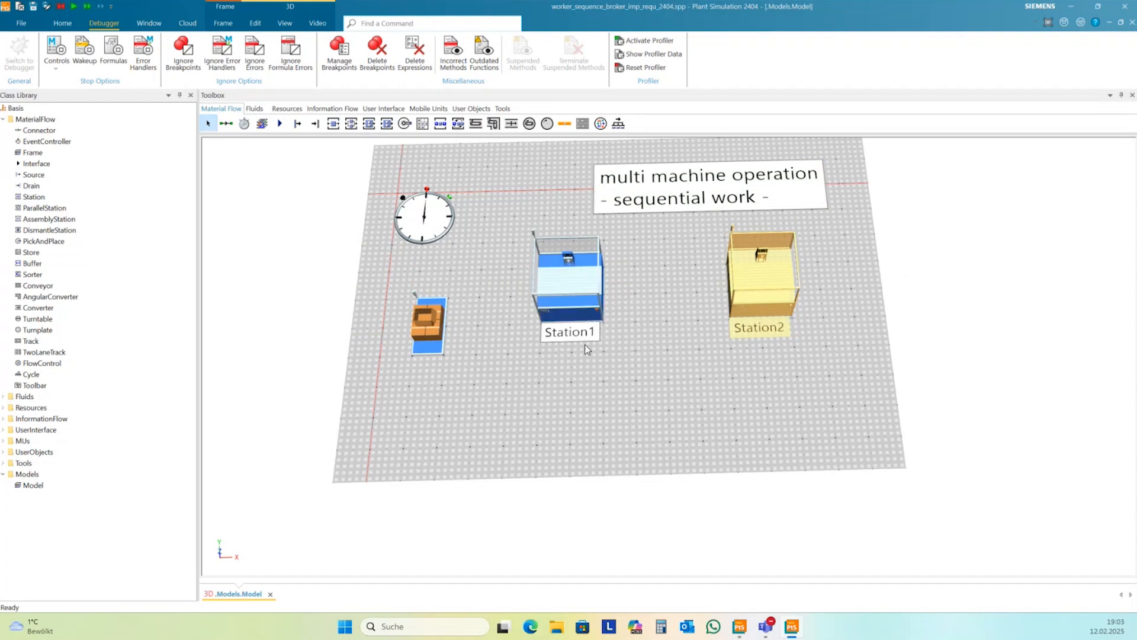
# Duplicate Station1 and Station2 together and position the copies as a second row, leaving an aisle between the rows.
pyautogui.keyDown('ctrl'); pyautogui.click(588, 318); pyautogui.keyUp('ctrl')
pyautogui.hotkey('ctrl', 'c')
pyautogui.hotkey('ctrl', 'v')
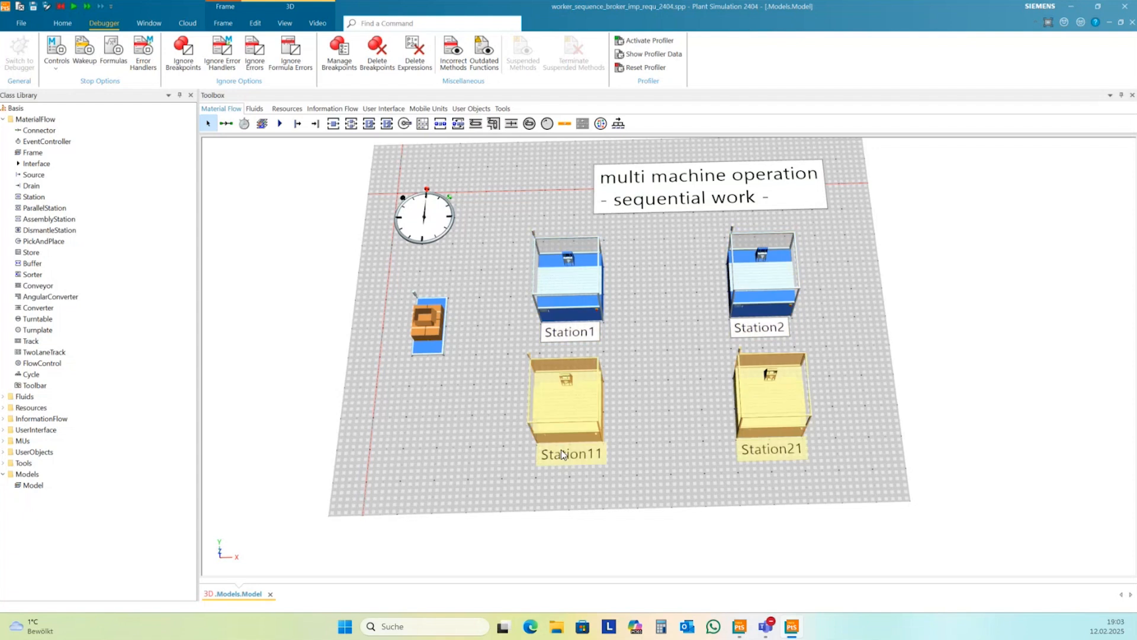
pyautogui.moveTo(561, 445); pyautogui.dragTo(546, 511)
pyautogui.click(654, 465)
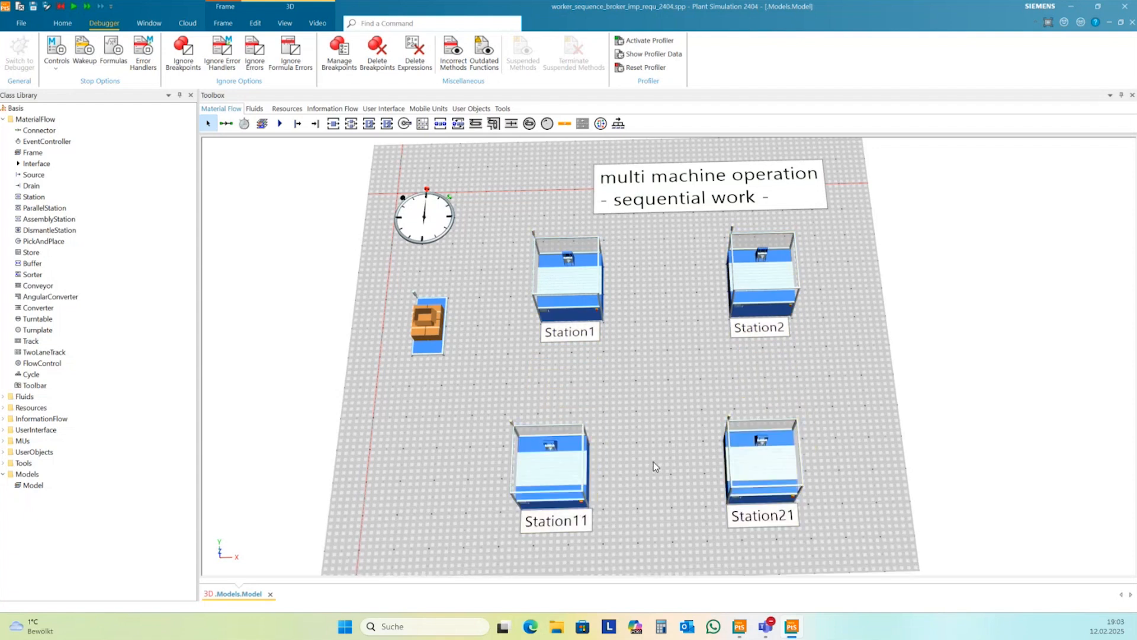
# Rename the copied station opposite Station1 as Station3.
pyautogui.click(550, 502)
pyautogui.rightClick(550, 503)
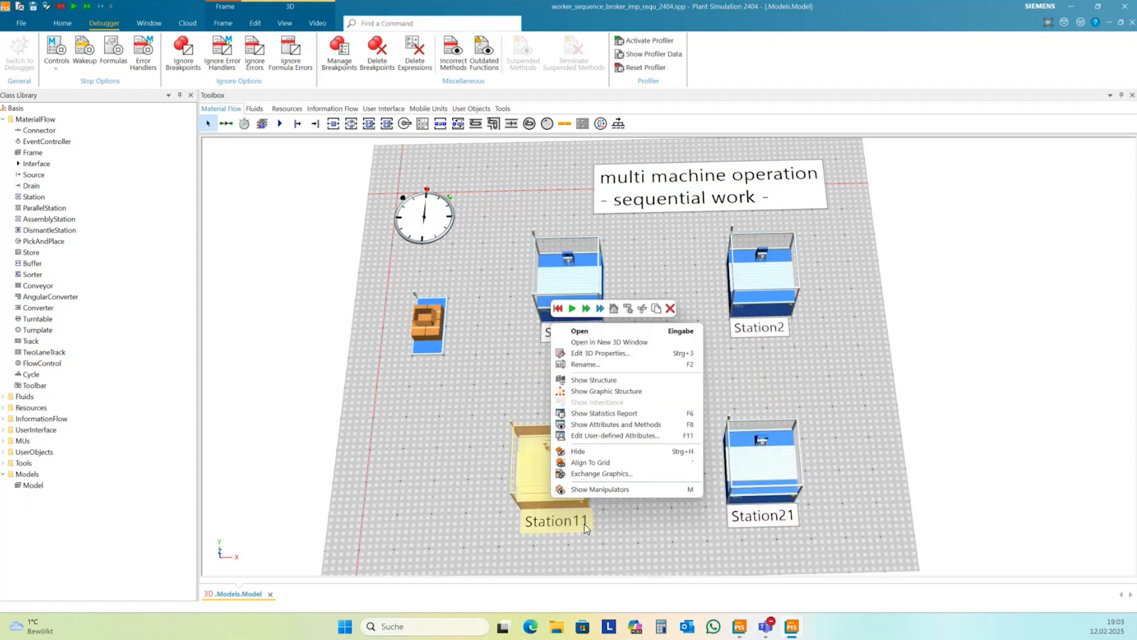
pyautogui.click(598, 370)
pyautogui.moveTo(550, 293); pyautogui.dragTo(561, 294)
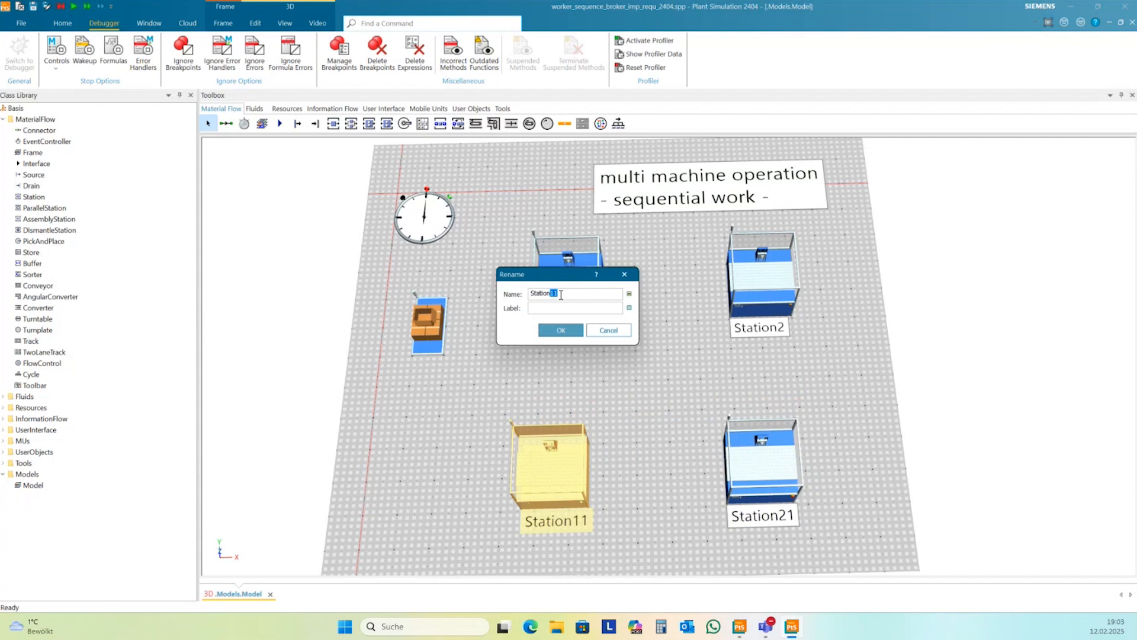
pyautogui.write('3')
pyautogui.click(561, 330)
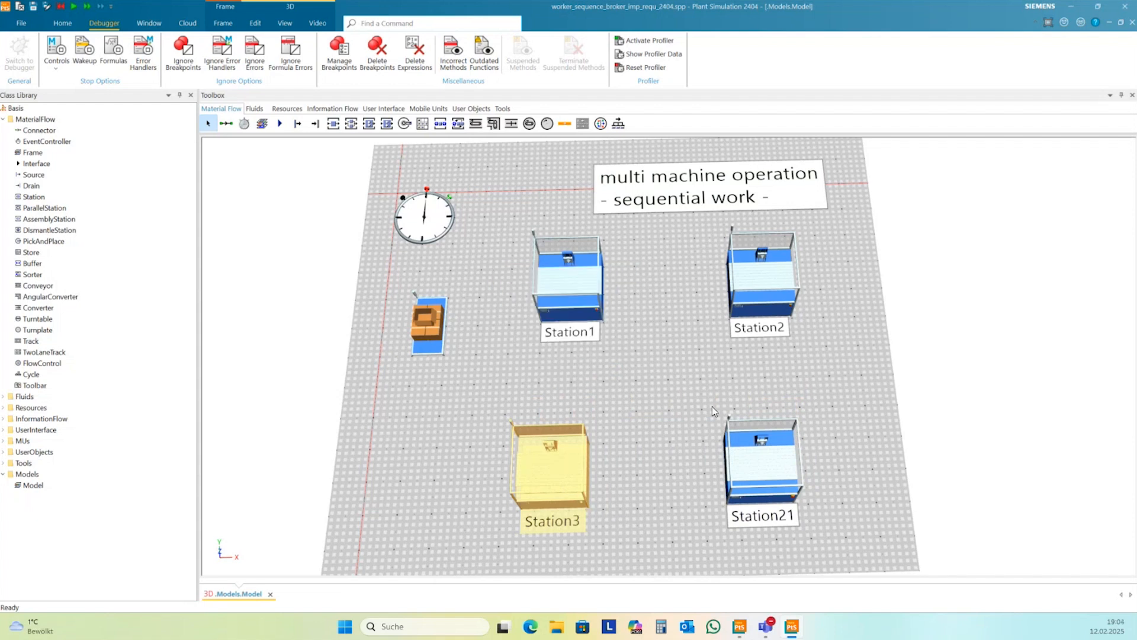
# Rename the copied station opposite Station2 as Station4.
pyautogui.click(759, 469)
pyautogui.rightClick(763, 474)
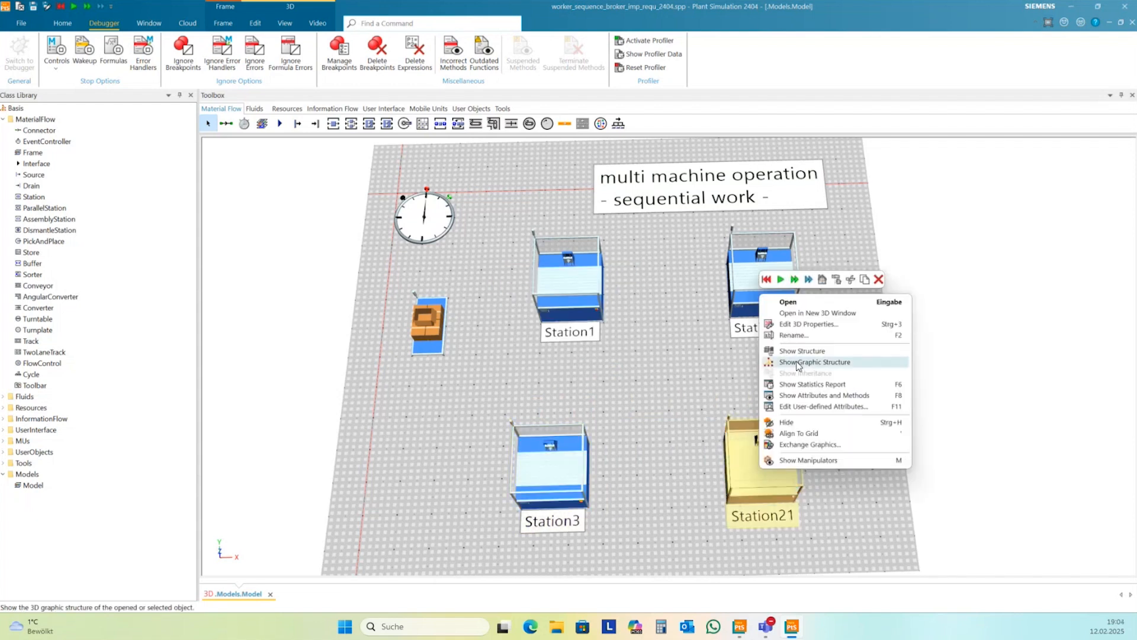
pyautogui.click(793, 335)
pyautogui.moveTo(551, 293); pyautogui.dragTo(559, 295)
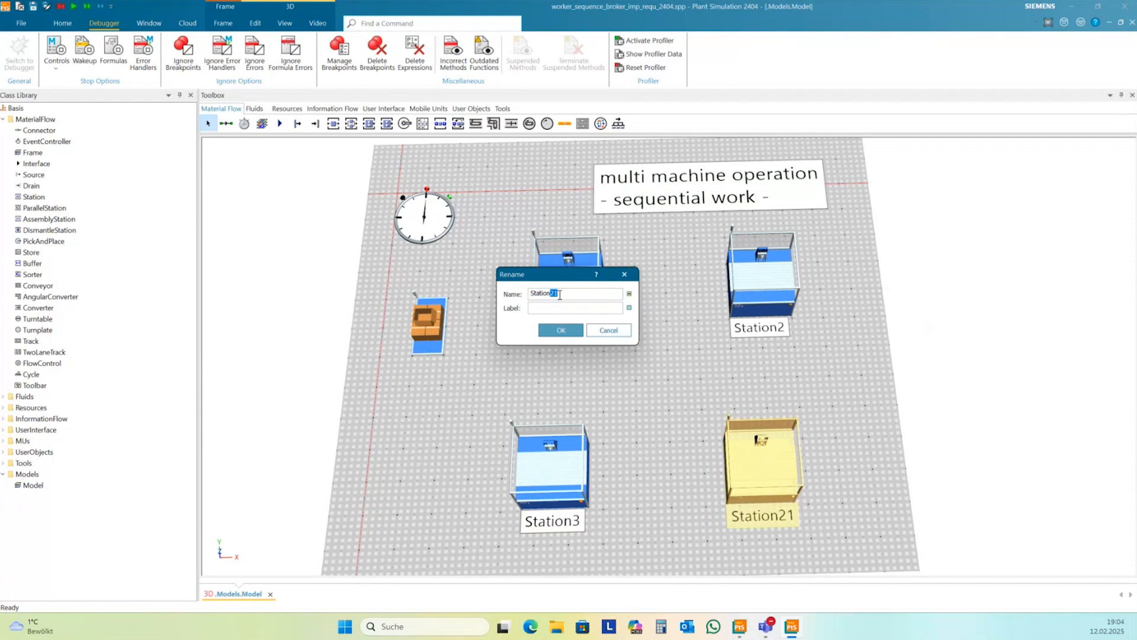
pyautogui.write('4')
pyautogui.click(563, 330)
# Rotate Station3 and Station4 by 180 degrees so that both face the opposite way from the upper row.
pyautogui.click(578, 462)
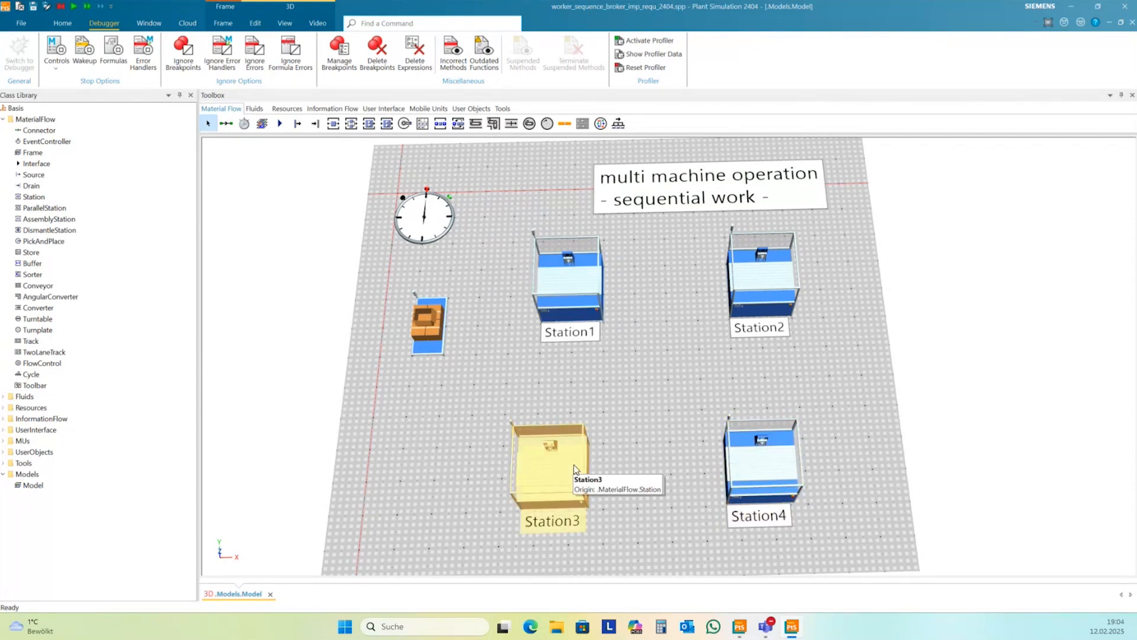
pyautogui.hotkey('ctrl', 'r')
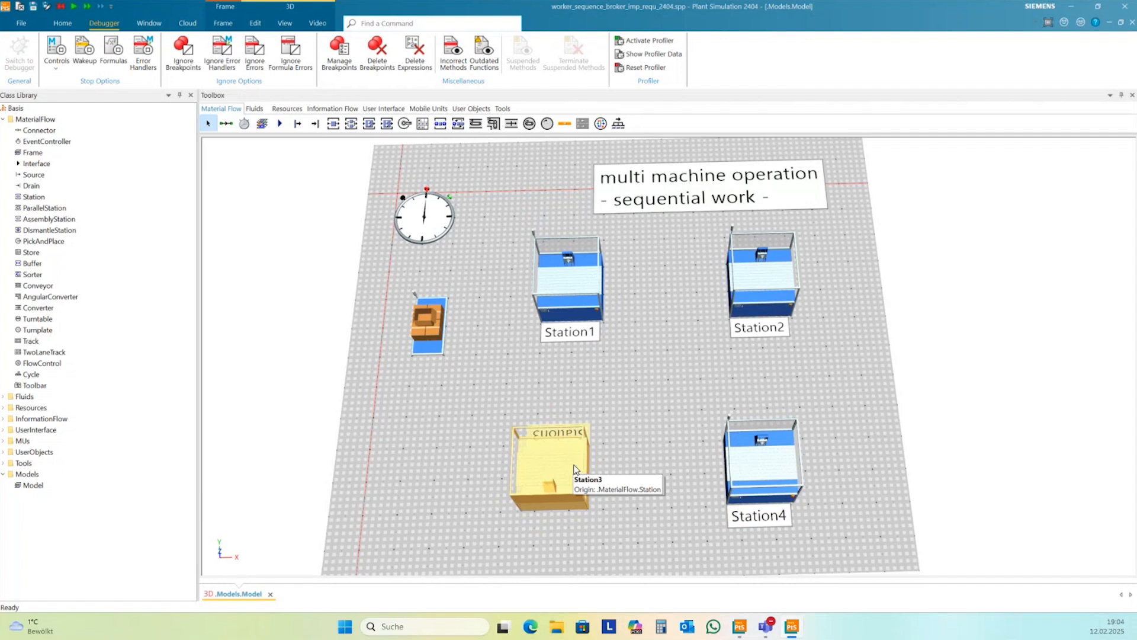
pyautogui.click(781, 471)
pyautogui.hotkey('ctrl', 'r')
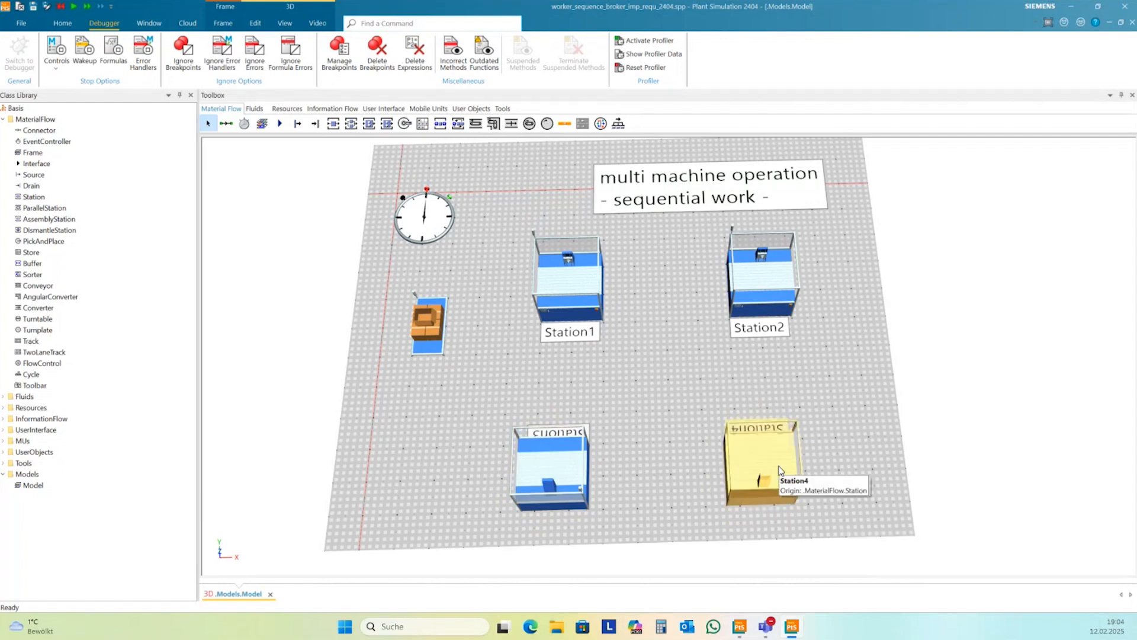
pyautogui.click(689, 463)
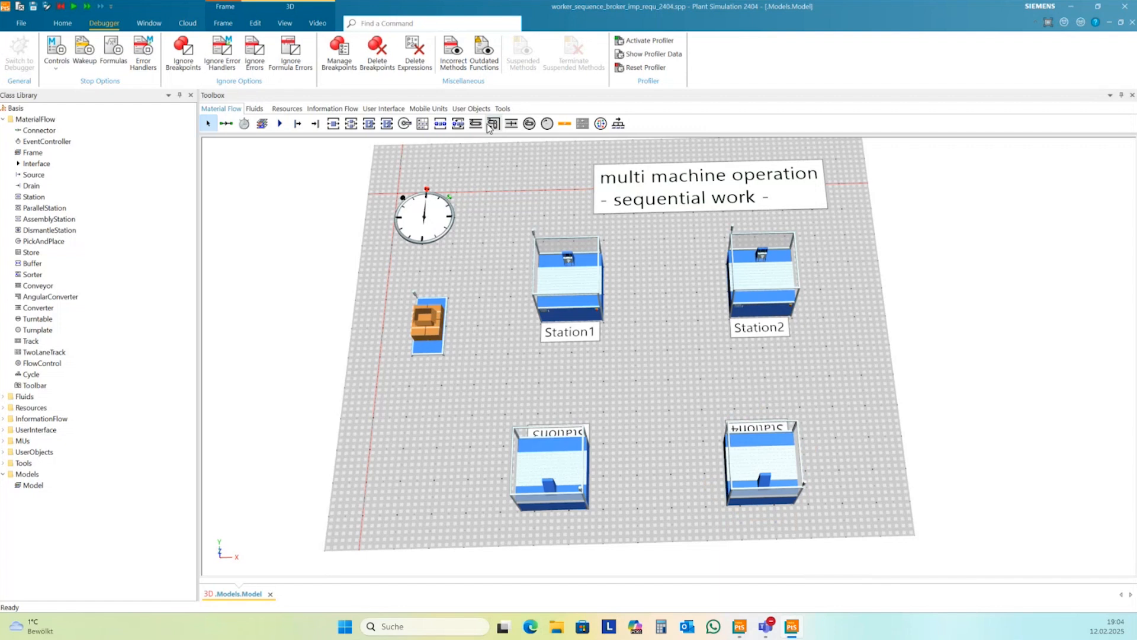
# Insert a Buffer beside Station4 and a Drain just below the Buffer.
pyautogui.click(440, 123)
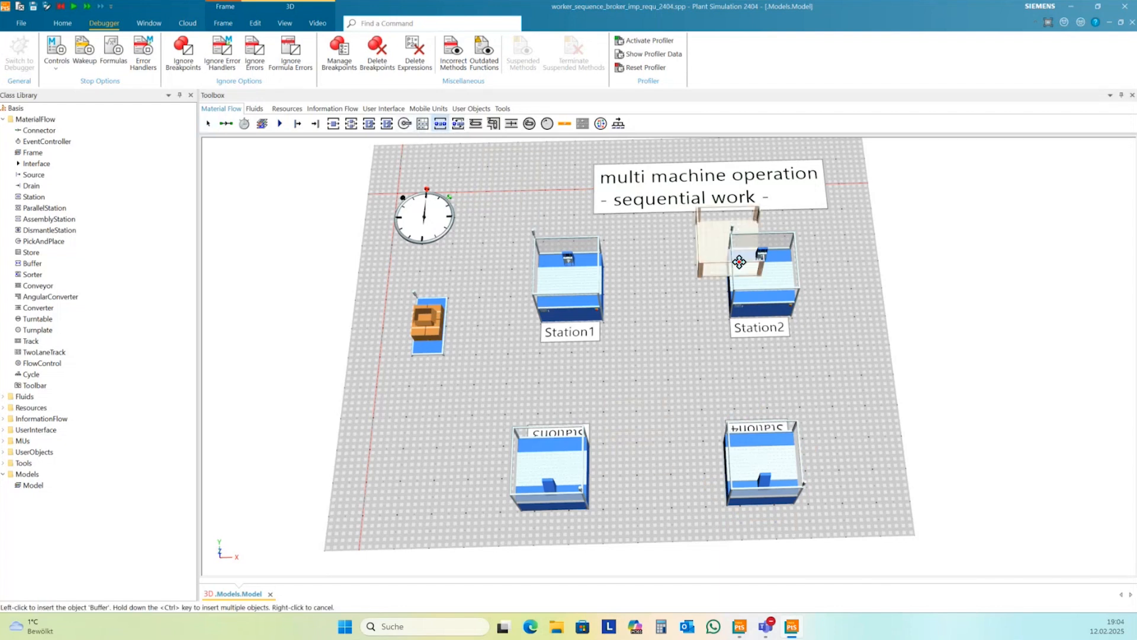
pyautogui.click(936, 431)
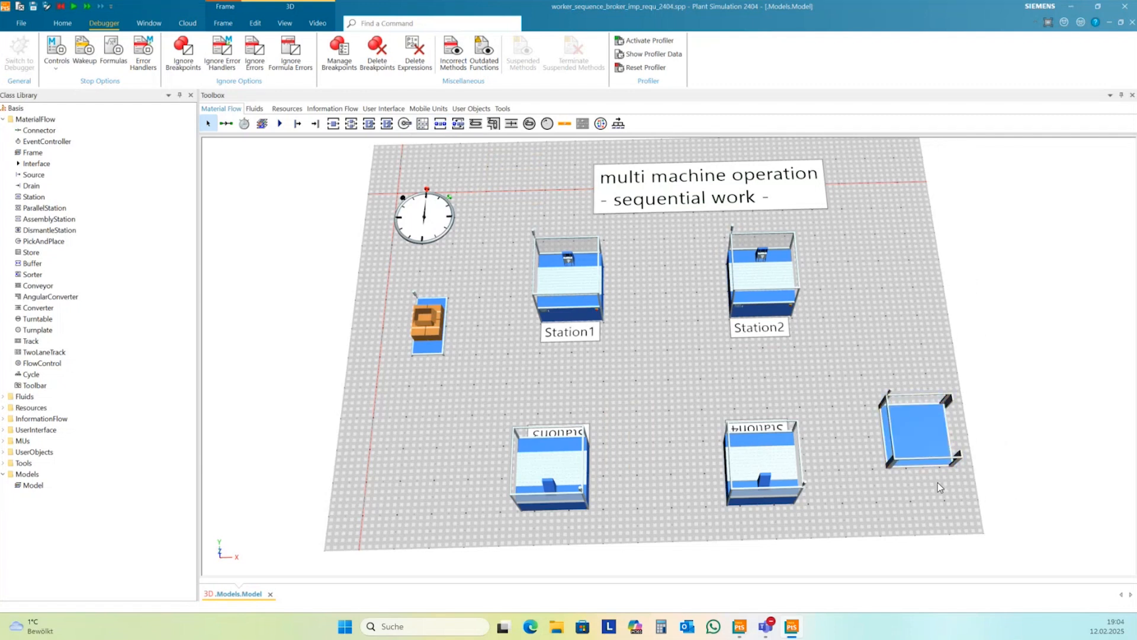
pyautogui.click(315, 123)
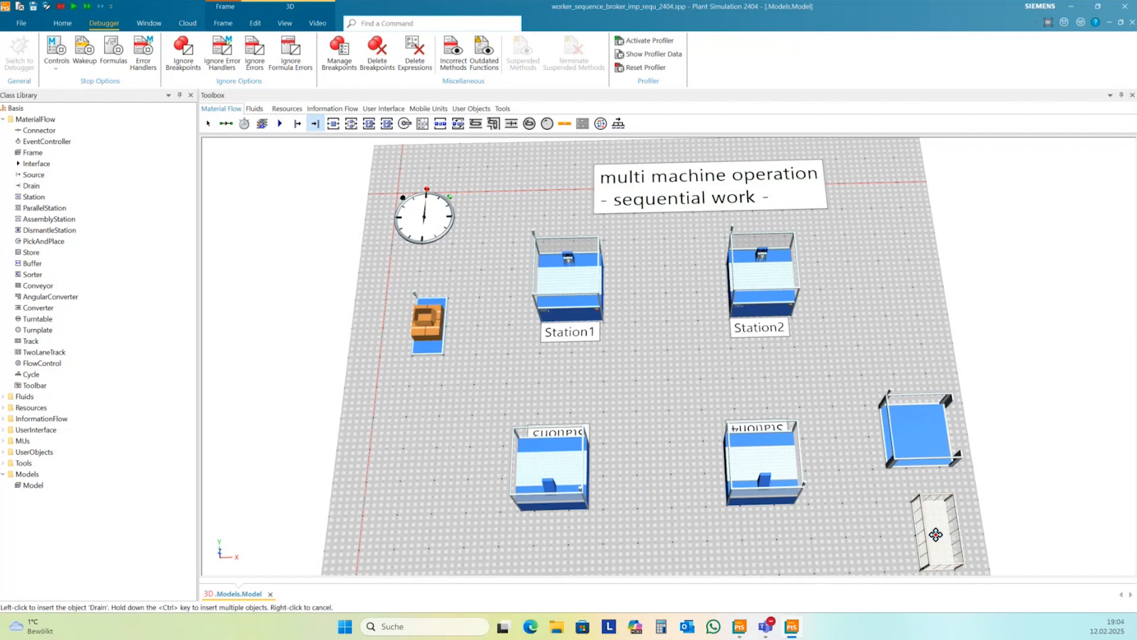
pyautogui.click(936, 535)
# Connect the Buffer to the Drain with a Connector.
pyautogui.click(226, 123)
pyautogui.click(935, 431)
pyautogui.click(944, 513)
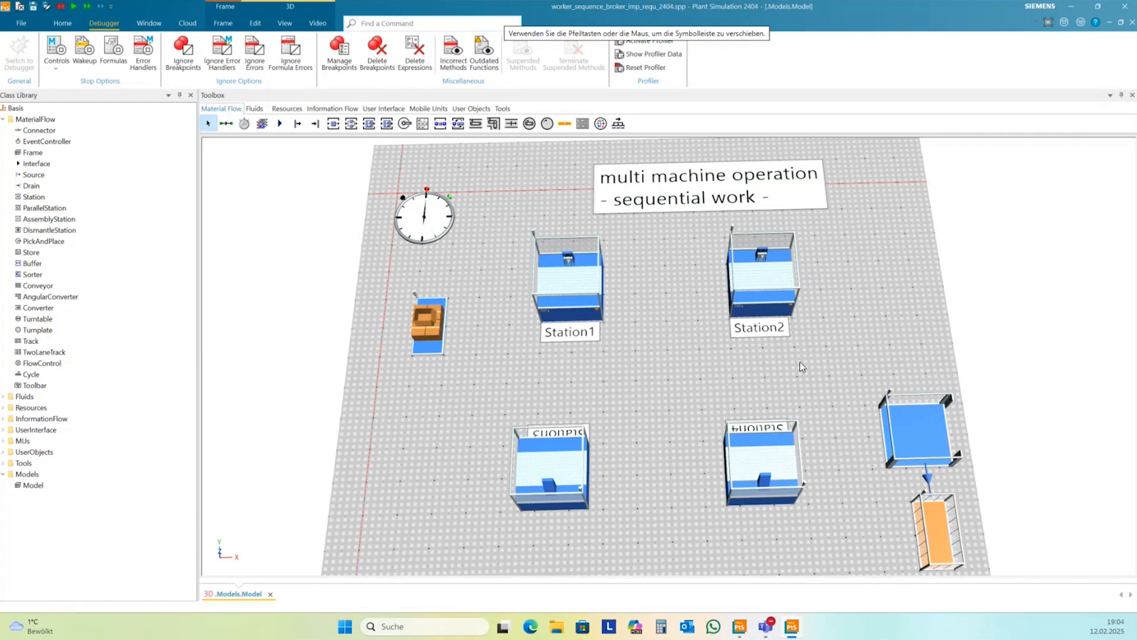
# Shift the Buffer and Drain slightly down and move the title text to the right, above Station2.
pyautogui.moveTo(929, 449); pyautogui.dragTo(918, 478)
pyautogui.moveTo(920, 532); pyautogui.dragTo(900, 568)
pyautogui.moveTo(908, 338); pyautogui.dragTo(980, 329)
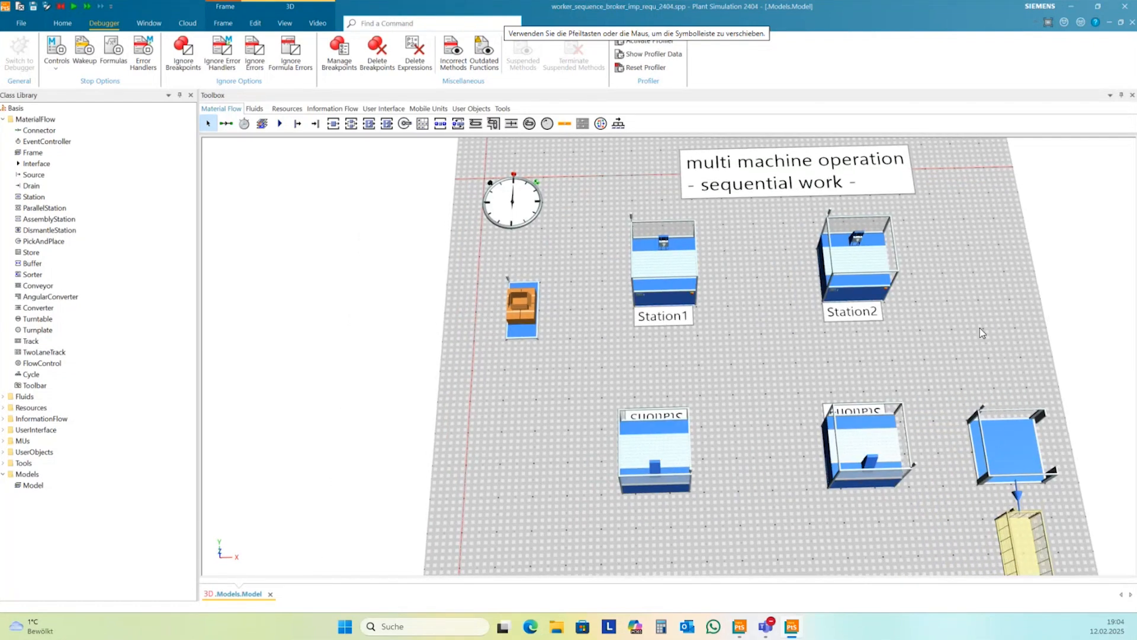
pyautogui.moveTo(825, 161); pyautogui.dragTo(964, 171)
pyautogui.click(1016, 284)
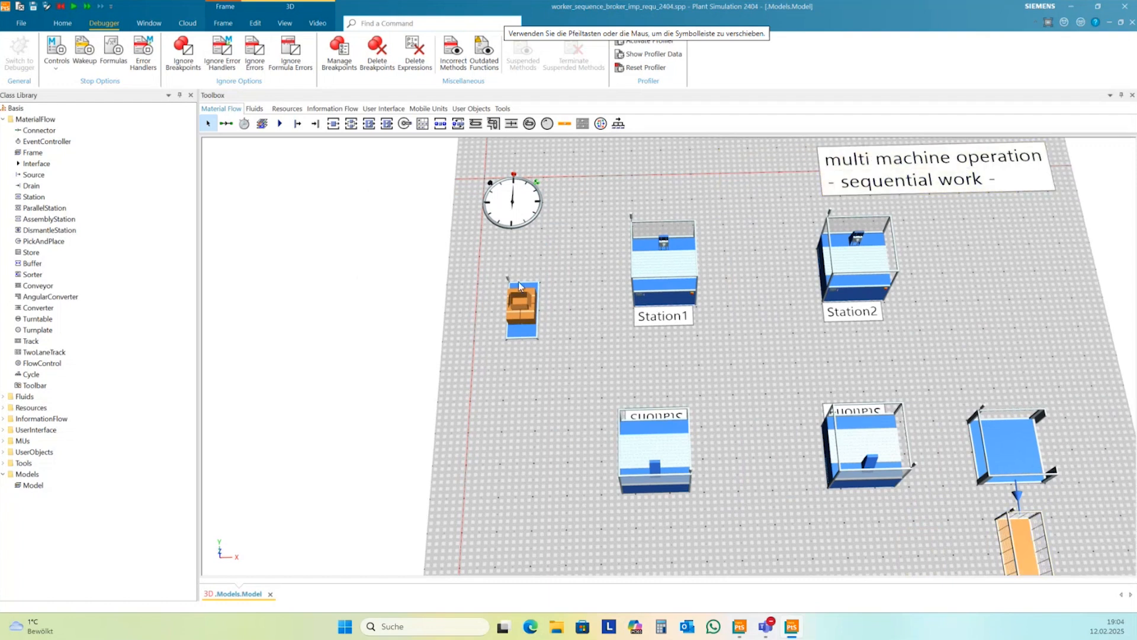
# Insert a Workplace beside the Source and move the Source down to the aisle between the station rows.
pyautogui.click(286, 109)
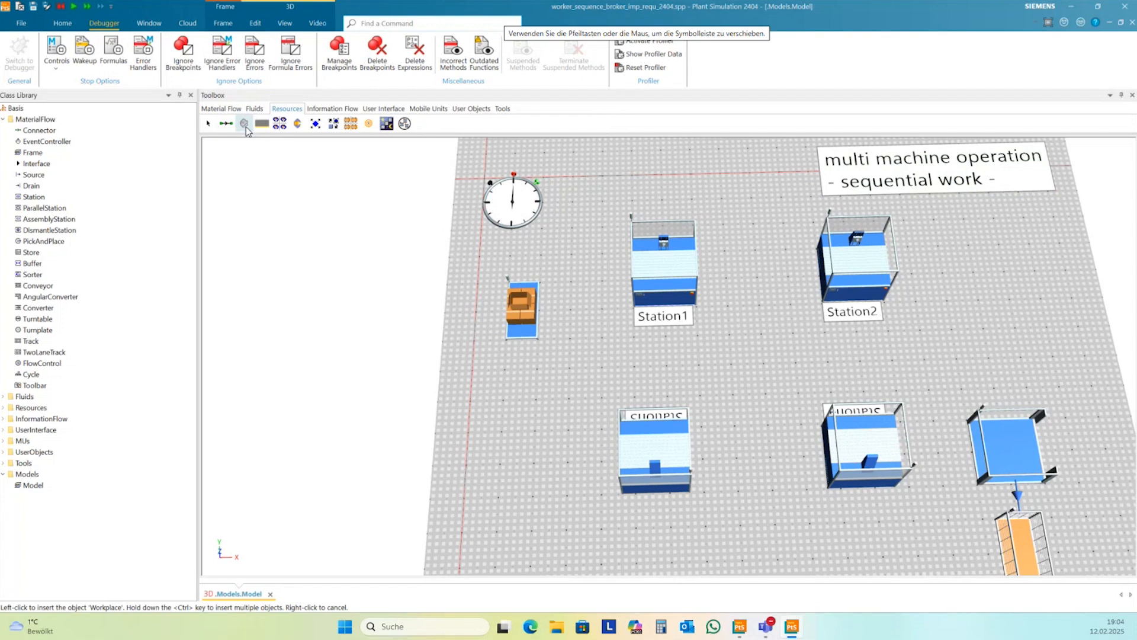
pyautogui.moveTo(246, 130); pyautogui.dragTo(514, 385)
pyautogui.click(546, 310)
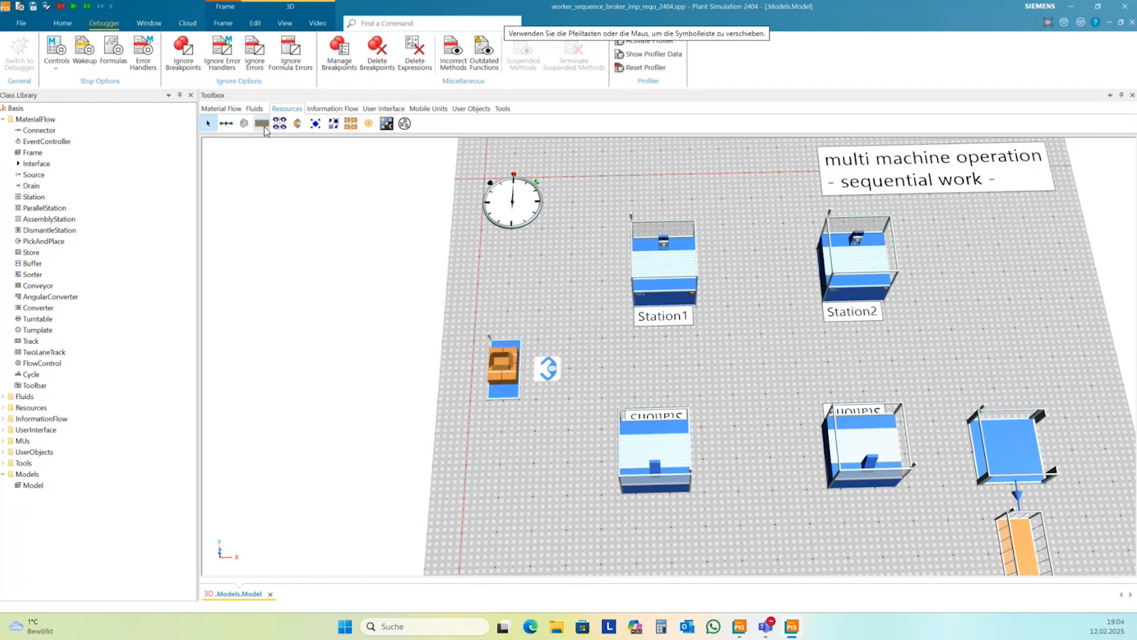
# Insert a Workplace in front of Station1 and another in front of Station2, activating the Transport Importer for each.
pyautogui.click(244, 123)
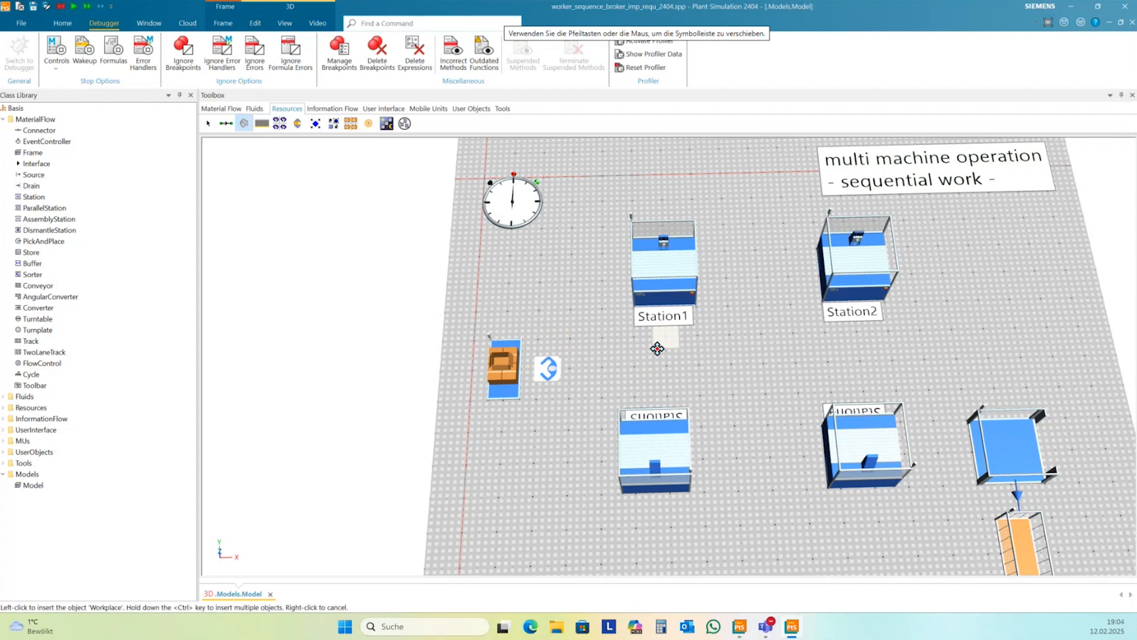
pyautogui.click(657, 348)
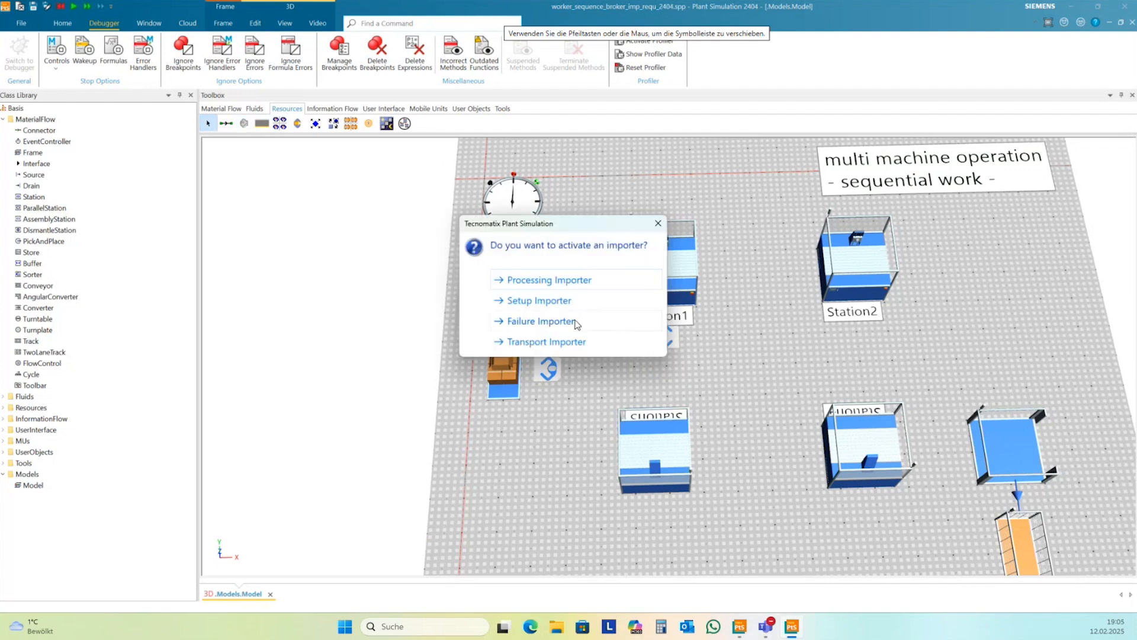
pyautogui.click(570, 347)
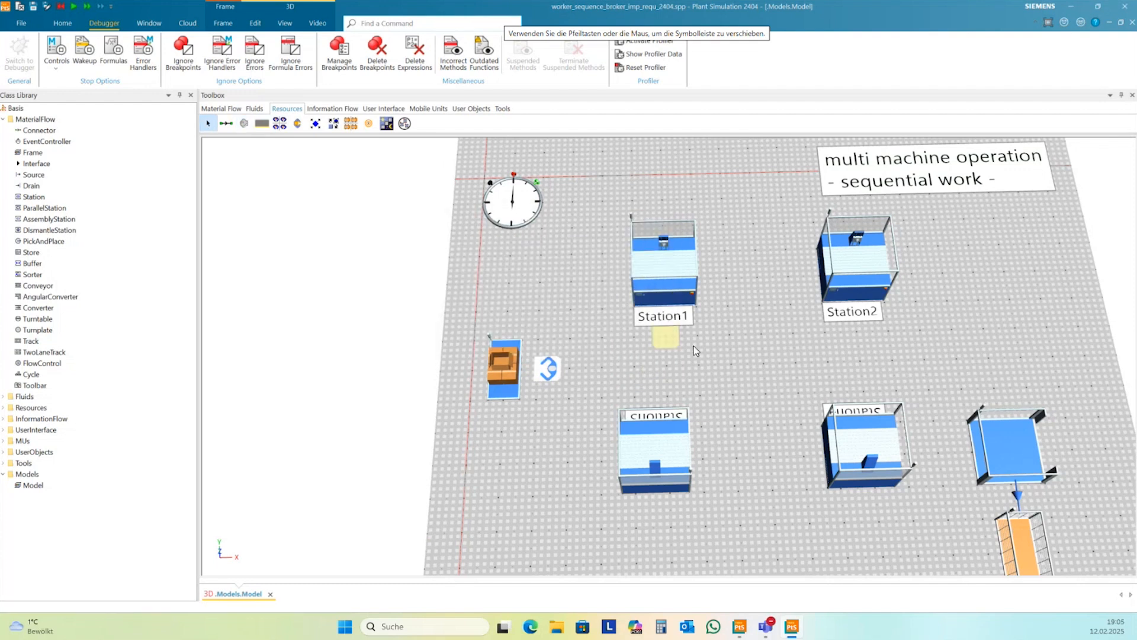
pyautogui.click(244, 123)
pyautogui.click(856, 333)
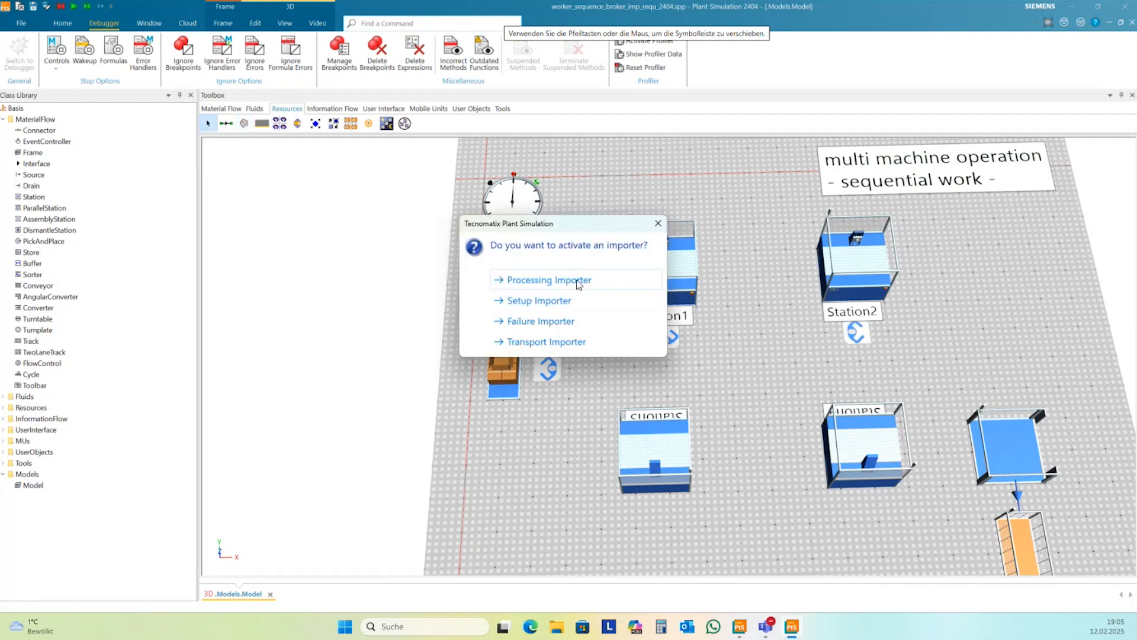
pyautogui.click(550, 342)
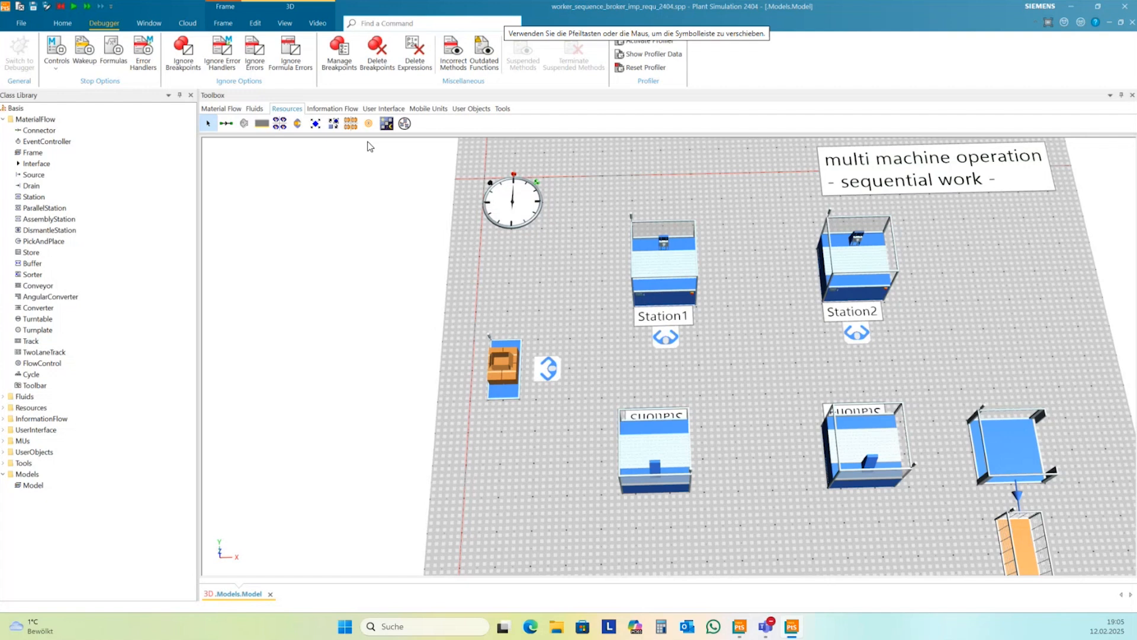
# Insert a Workplace on the aisle side of Station3 and another at Station4, activating the Transport Importer for each.
pyautogui.click(244, 123)
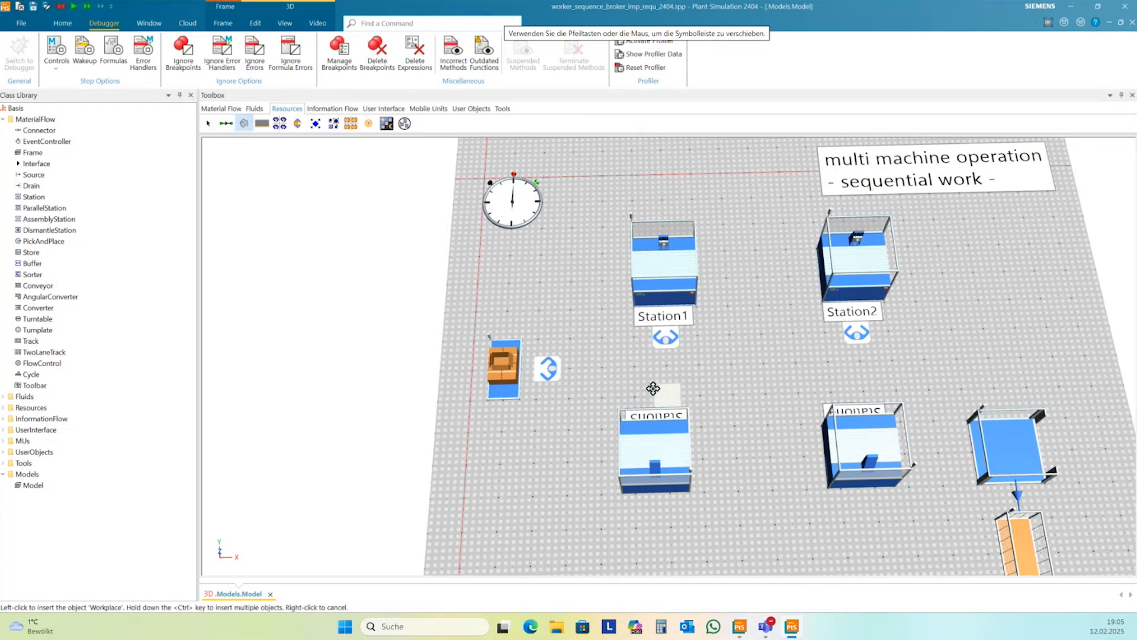
pyautogui.click(628, 389)
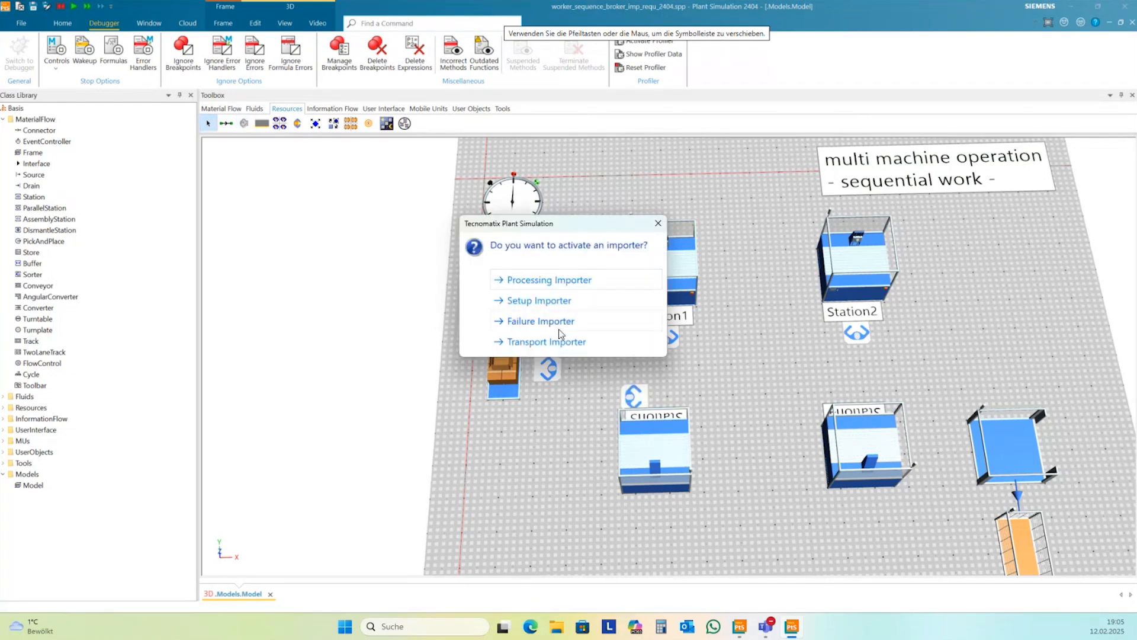
pyautogui.click(553, 339)
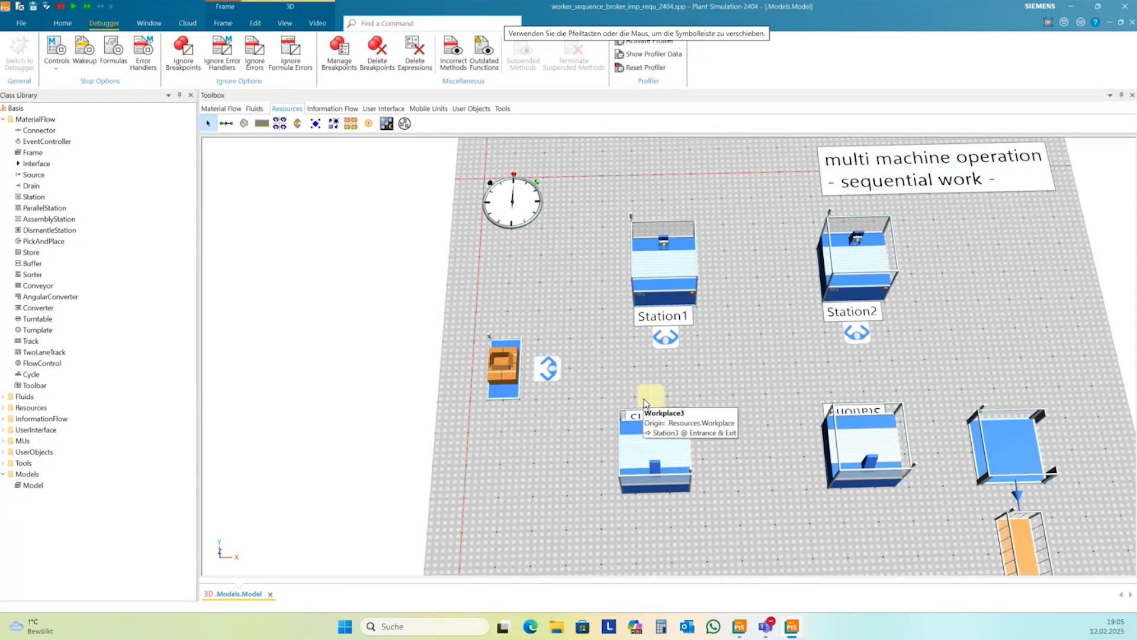
pyautogui.click(244, 123)
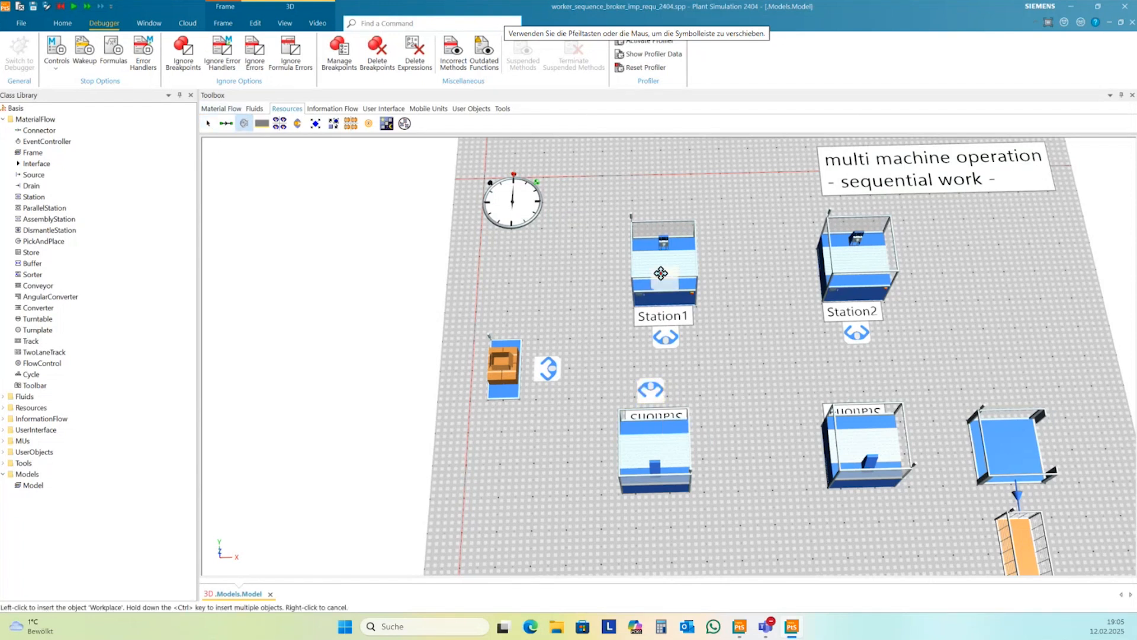
pyautogui.click(850, 381)
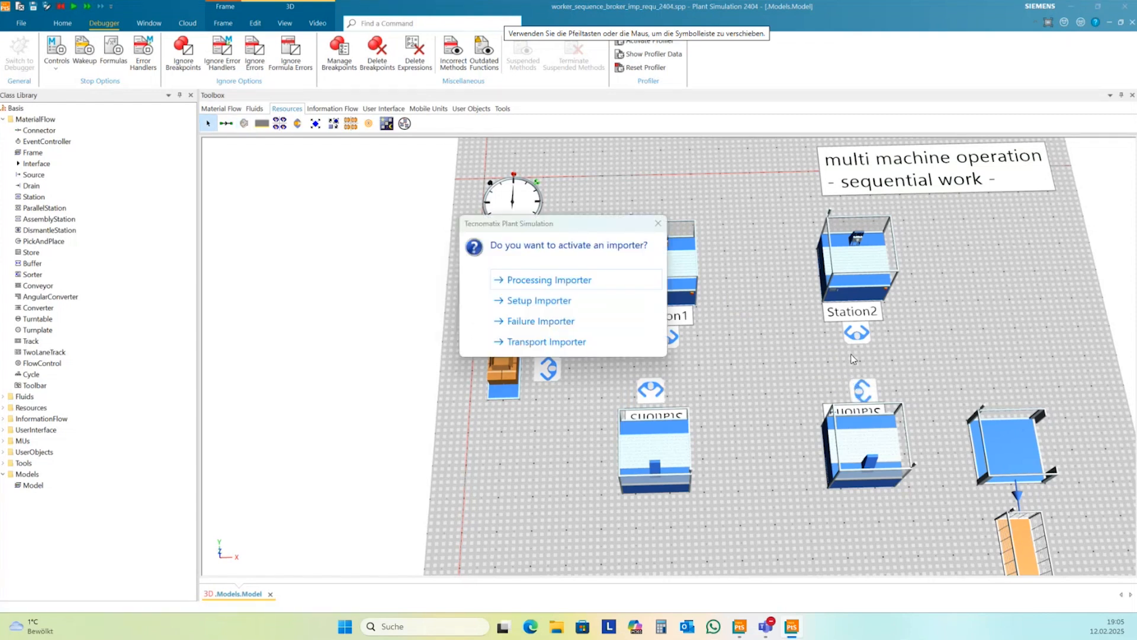
pyautogui.click(559, 347)
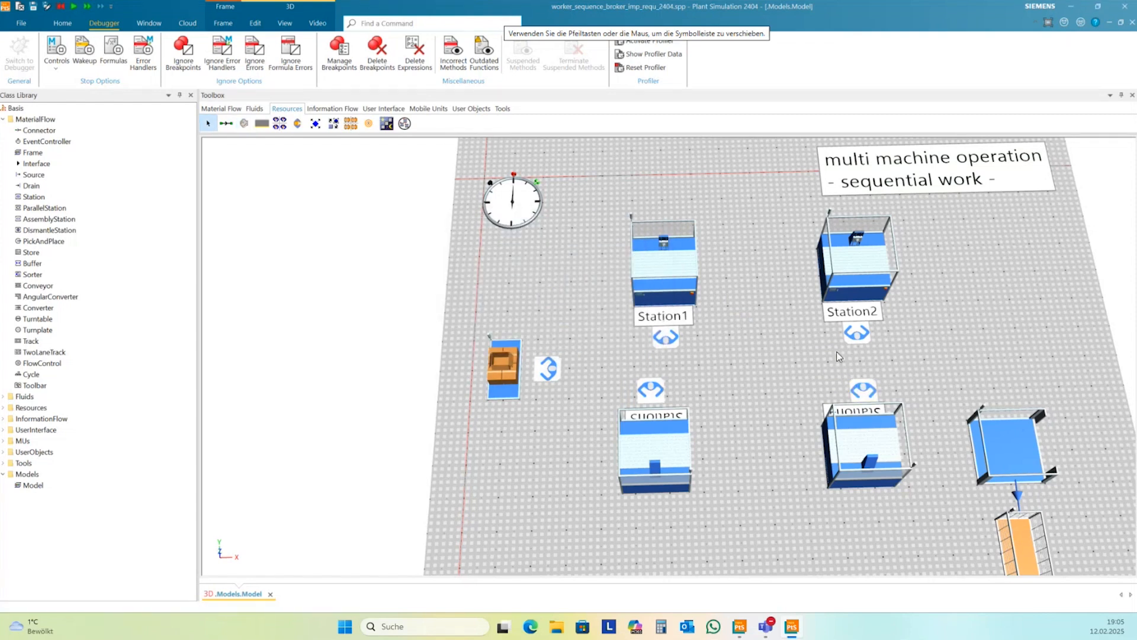
# Insert a Workplace on the aisle side of the Buffer without activating its Transport Importer.
pyautogui.click(244, 122)
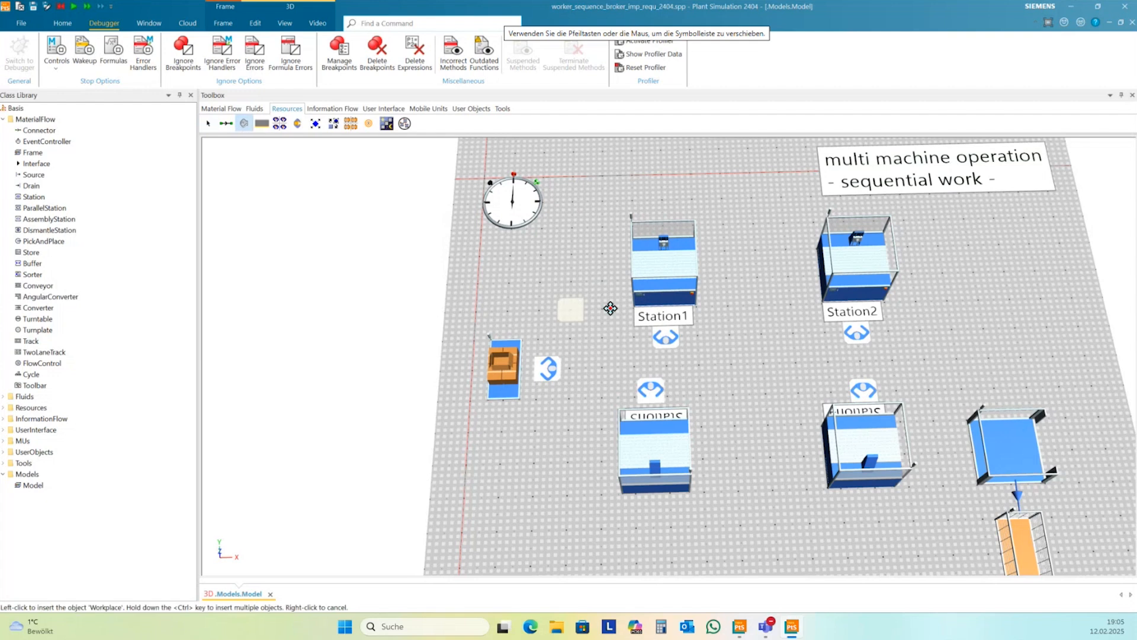
pyautogui.click(986, 382)
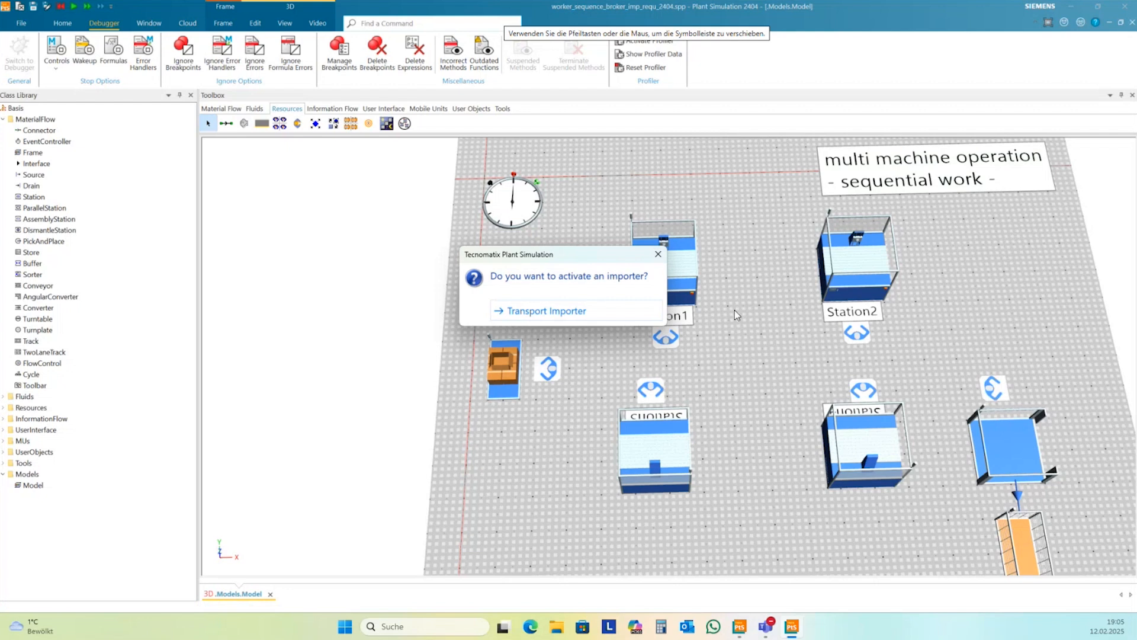
pyautogui.click(665, 260)
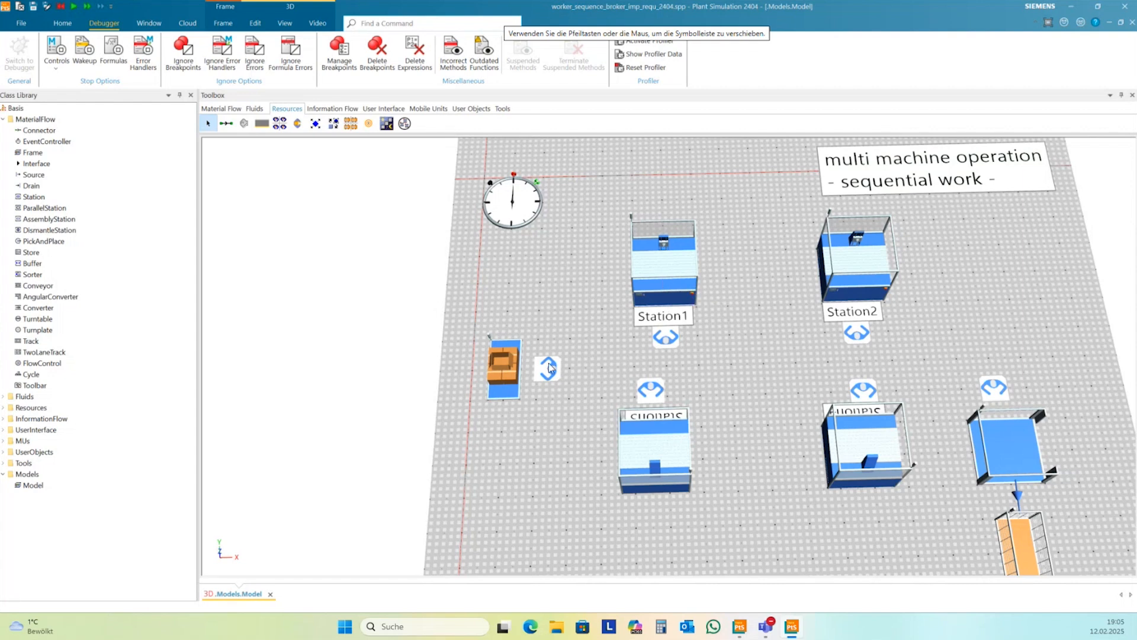
# Check the transport importer settings of the Source.
pyautogui.doubleClick(502, 368)
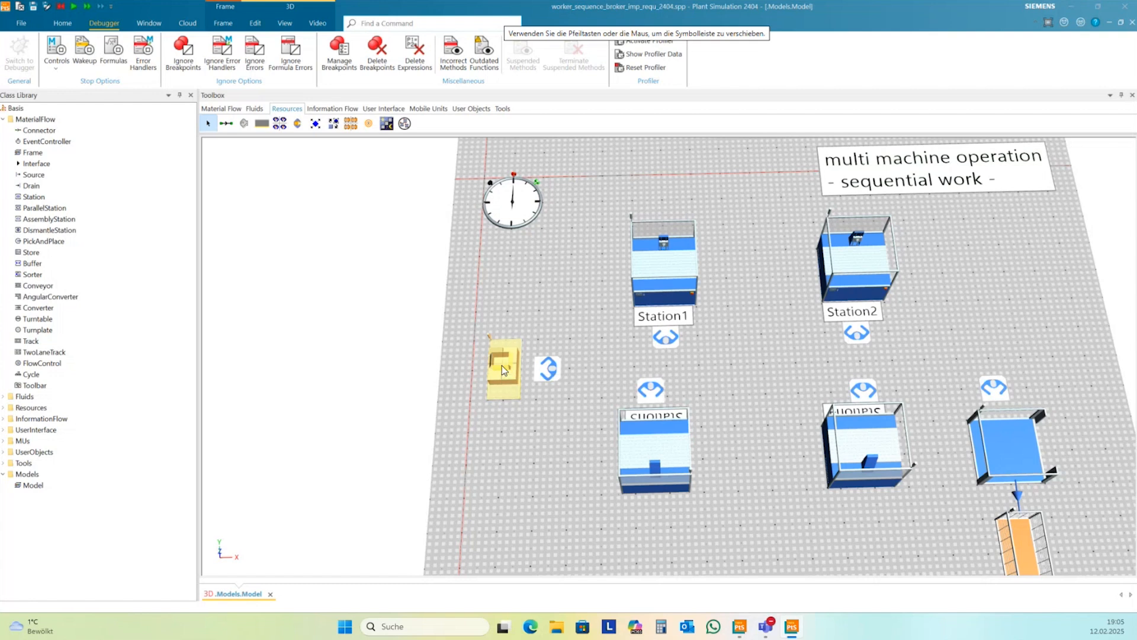
pyautogui.click(603, 260)
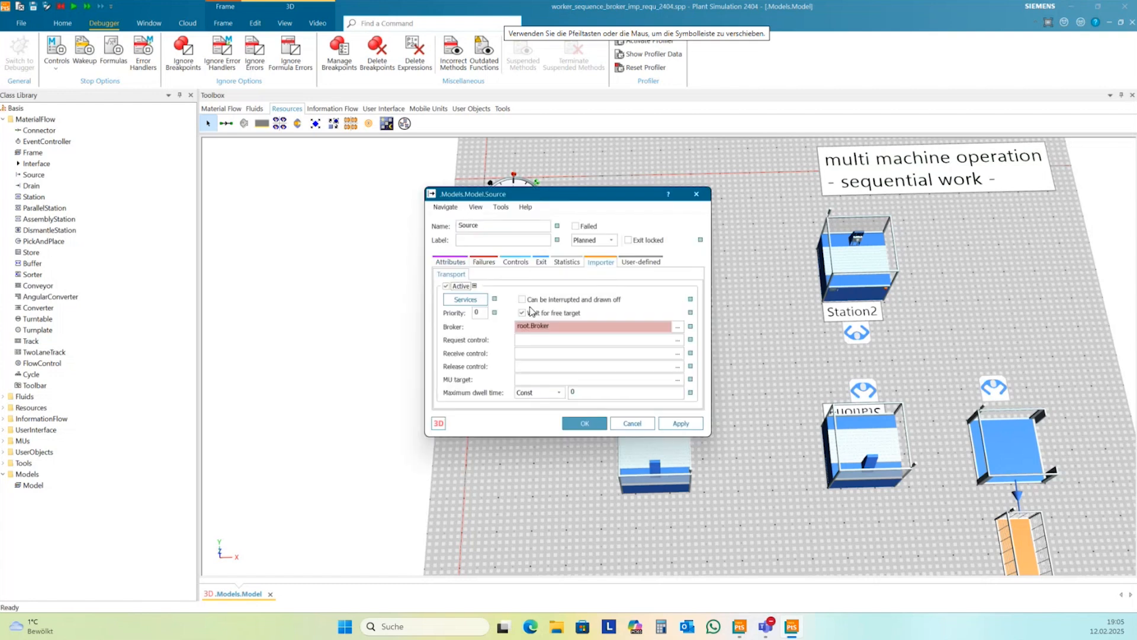
pyautogui.moveTo(610, 199); pyautogui.dragTo(657, 163)
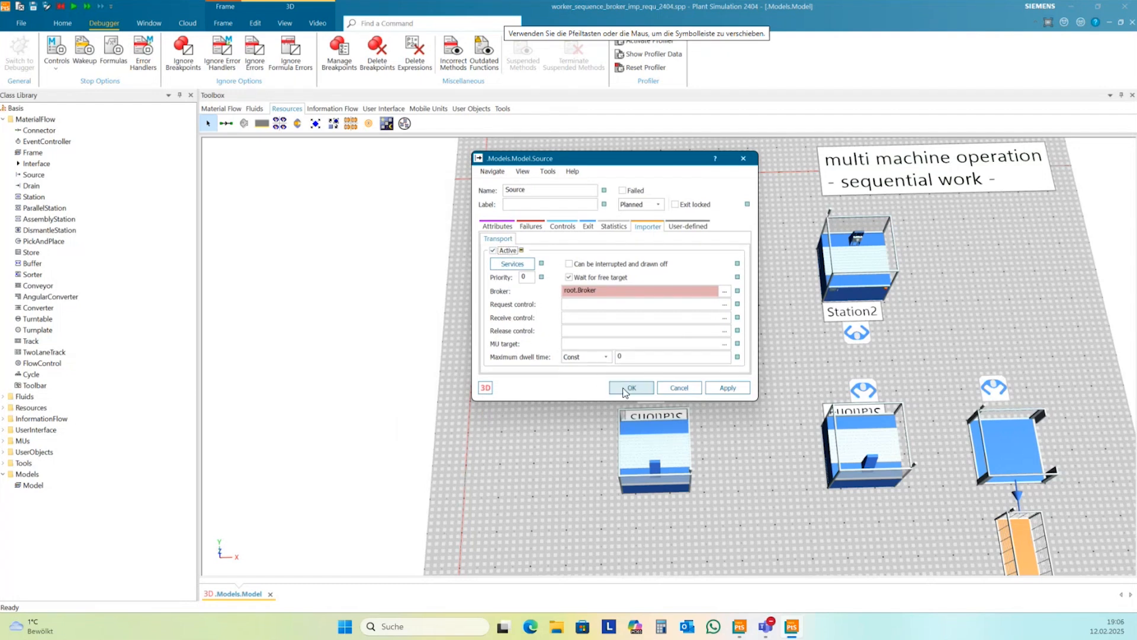
pyautogui.click(628, 388)
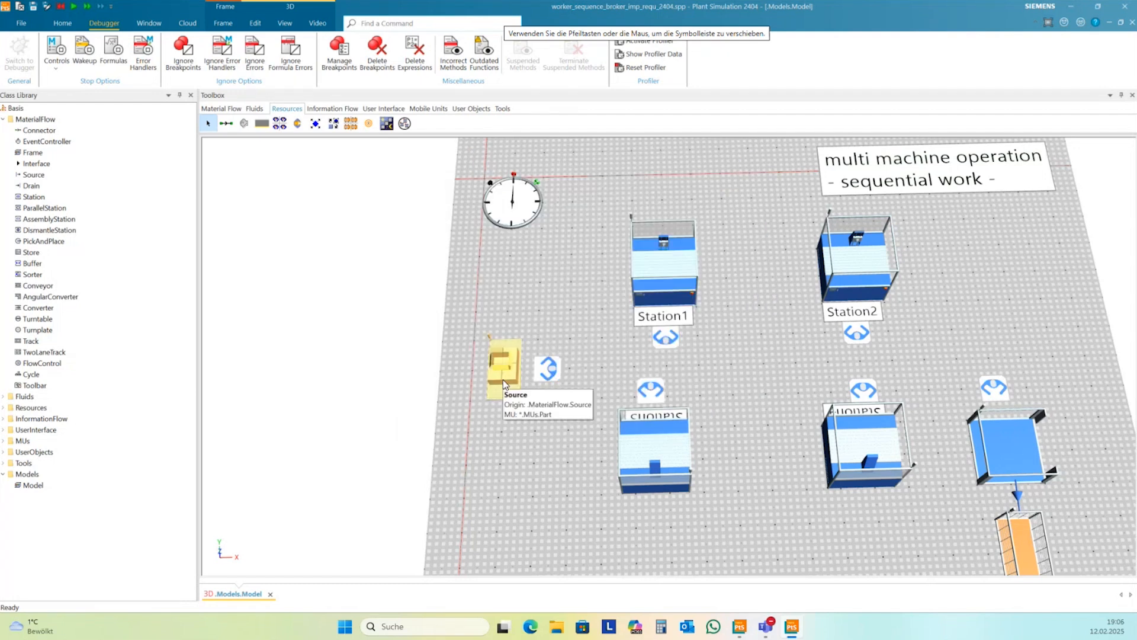
# Check the transport importer settings of Station1 and Station2.
pyautogui.click(668, 289)
pyautogui.doubleClick(668, 289)
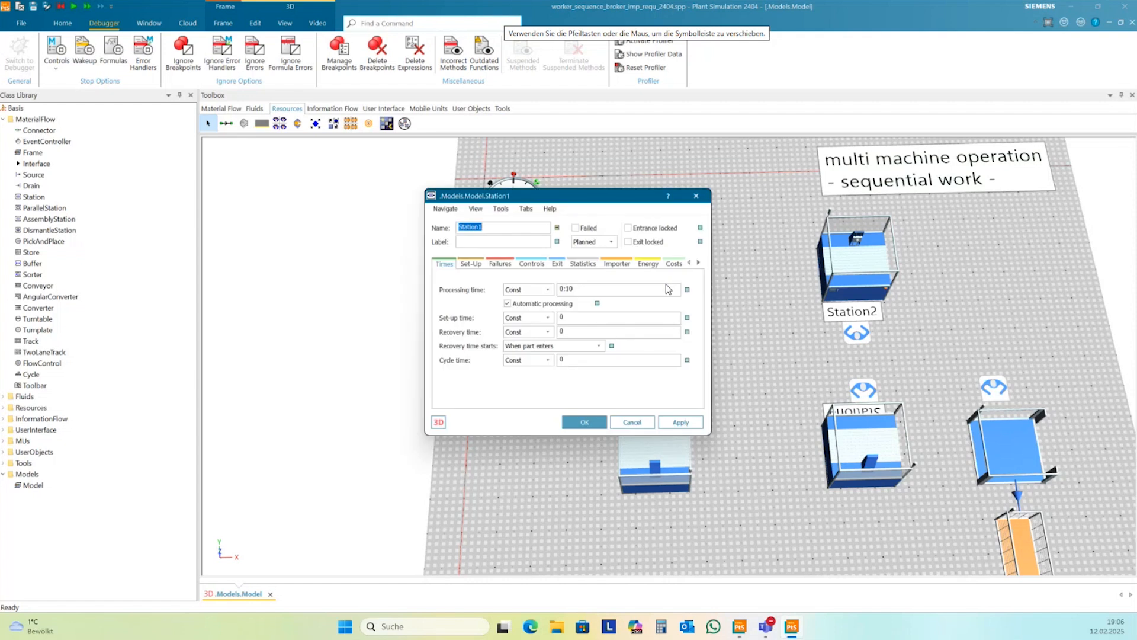
pyautogui.click(618, 266)
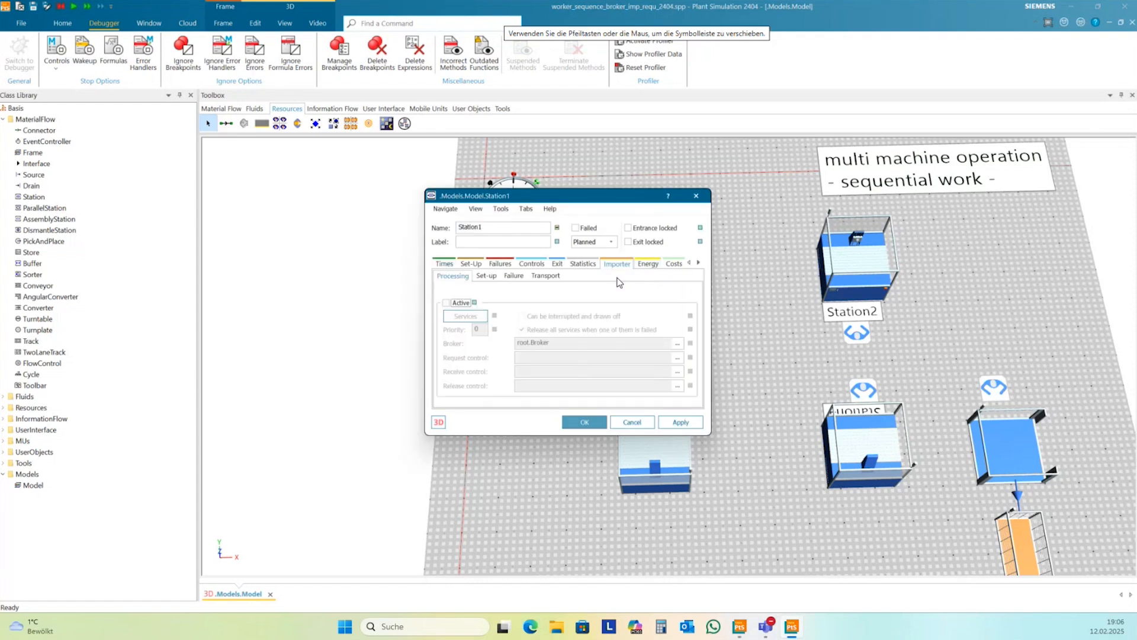
pyautogui.click(545, 276)
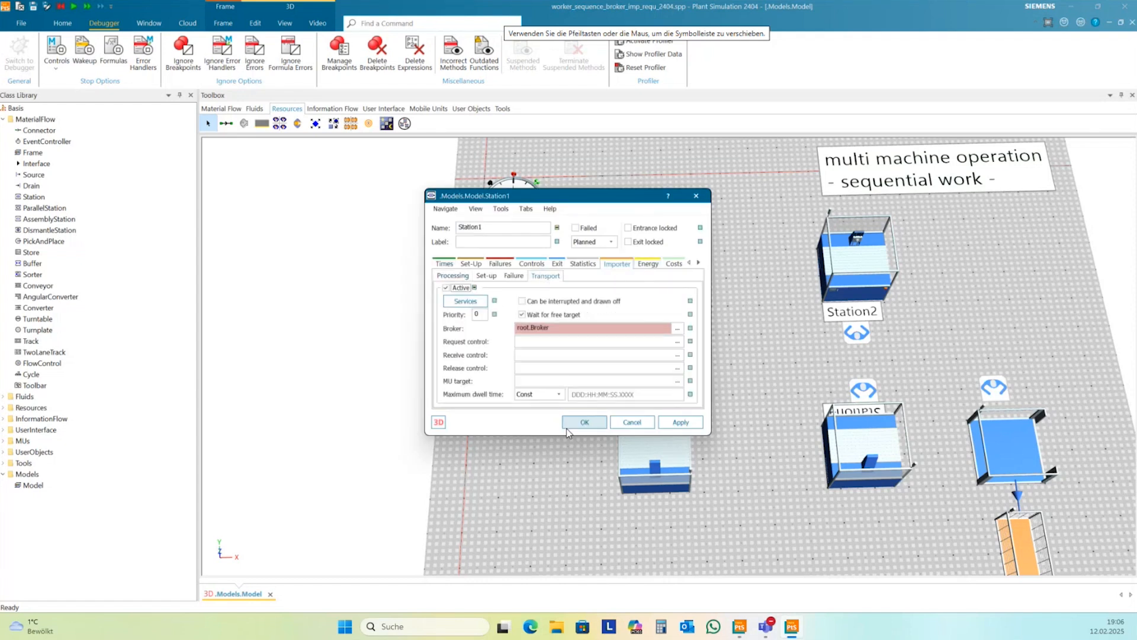
pyautogui.click(585, 422)
pyautogui.doubleClick(871, 262)
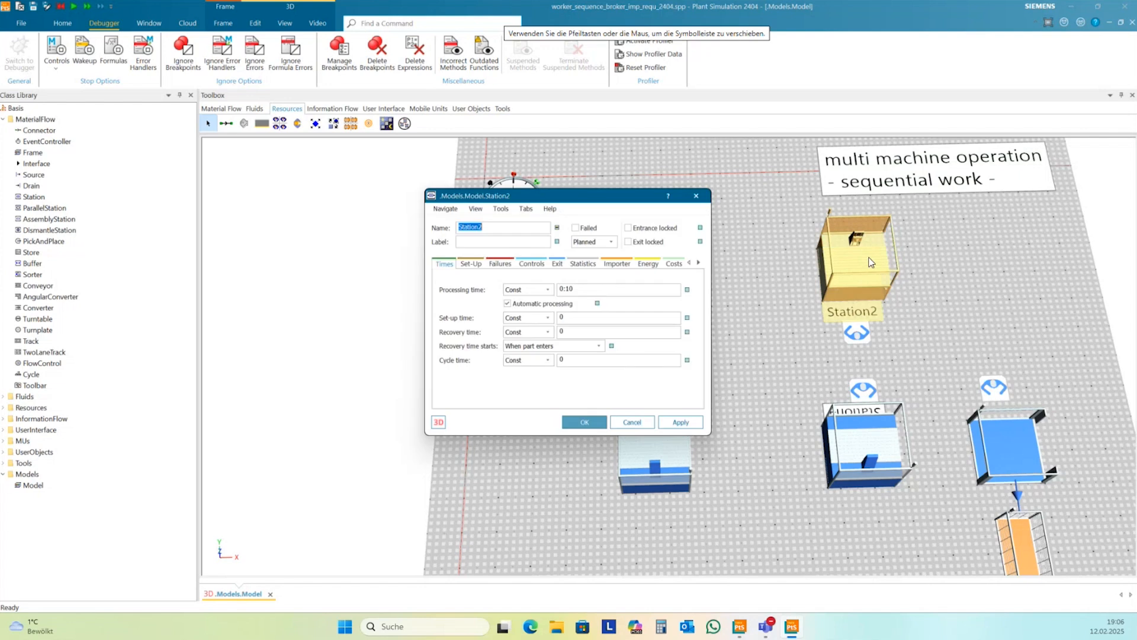
pyautogui.click(616, 264)
pyautogui.click(541, 276)
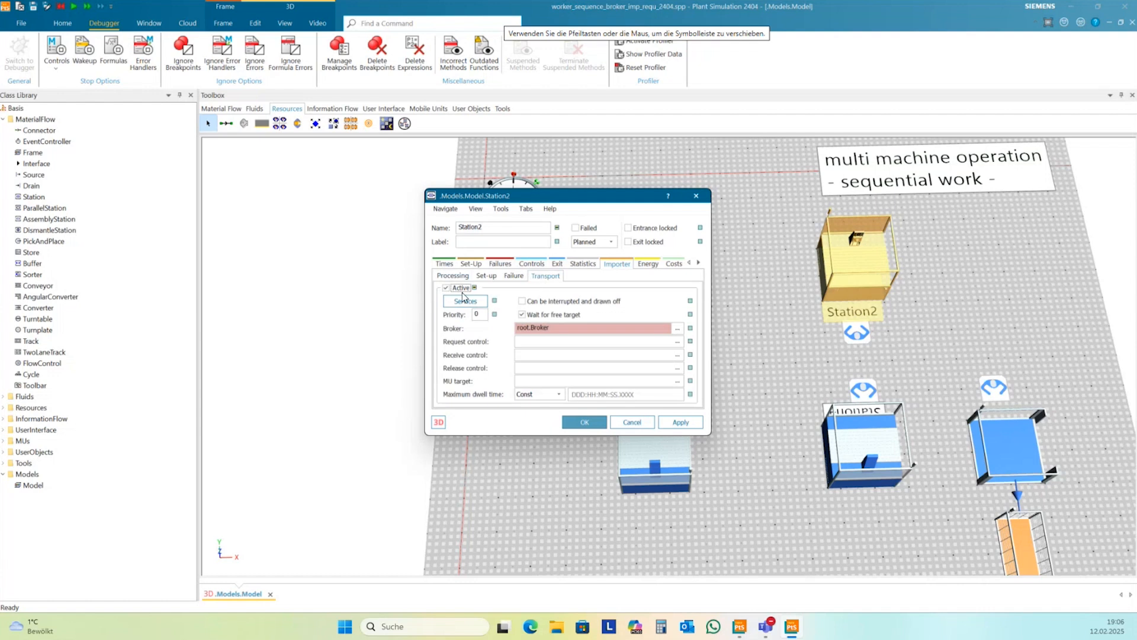
pyautogui.click(584, 422)
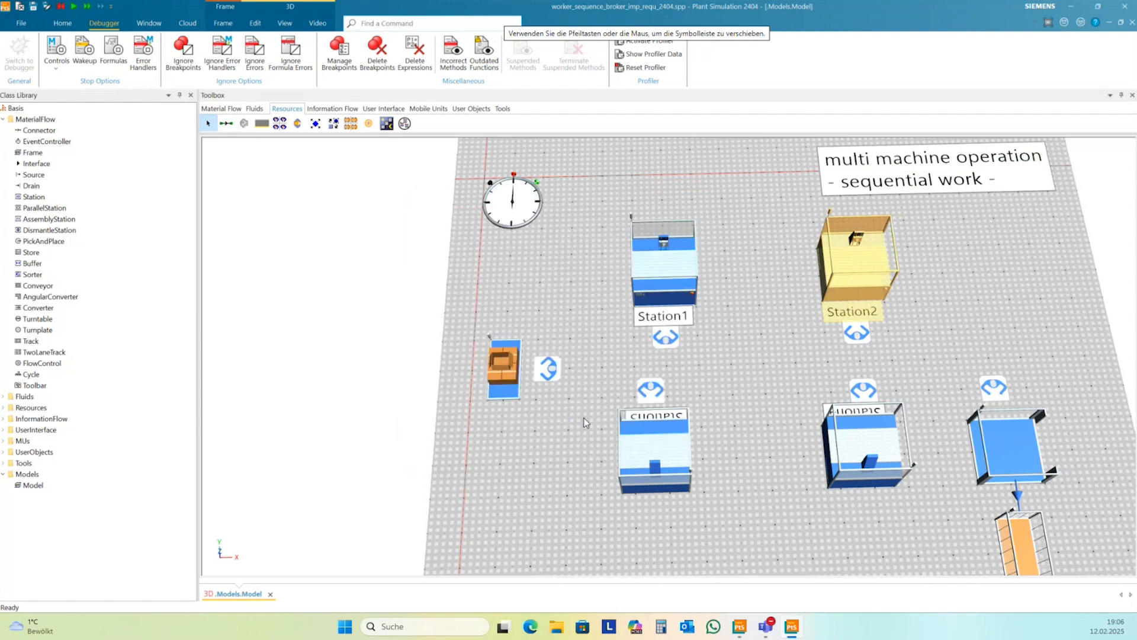
# Check the transport importer settings of Station3 and Station4.
pyautogui.doubleClick(666, 470)
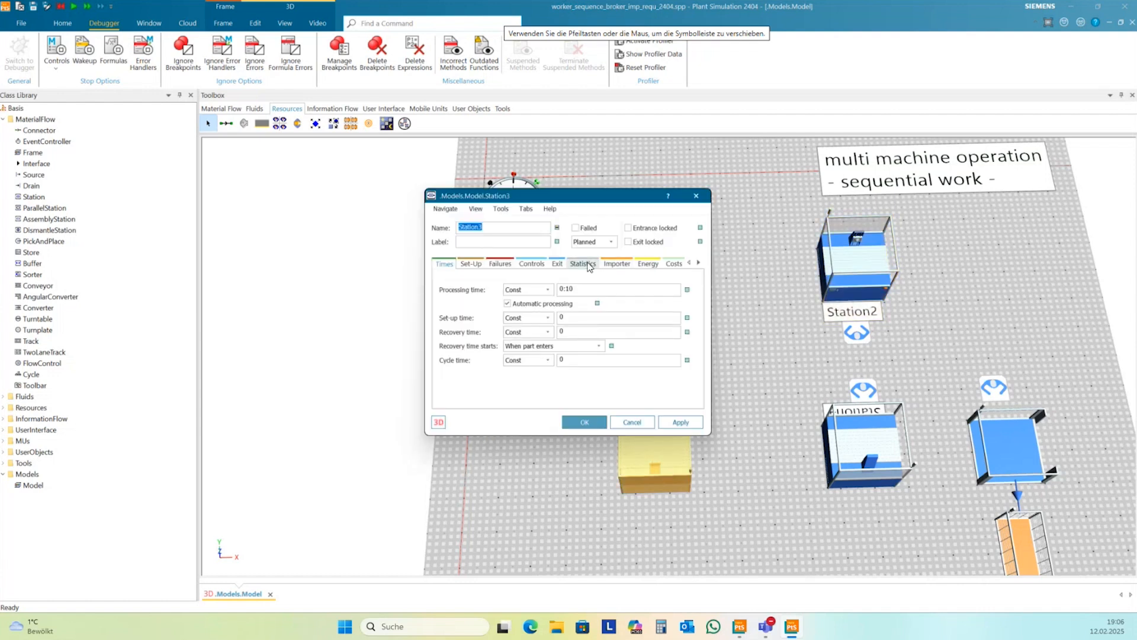
pyautogui.click(615, 264)
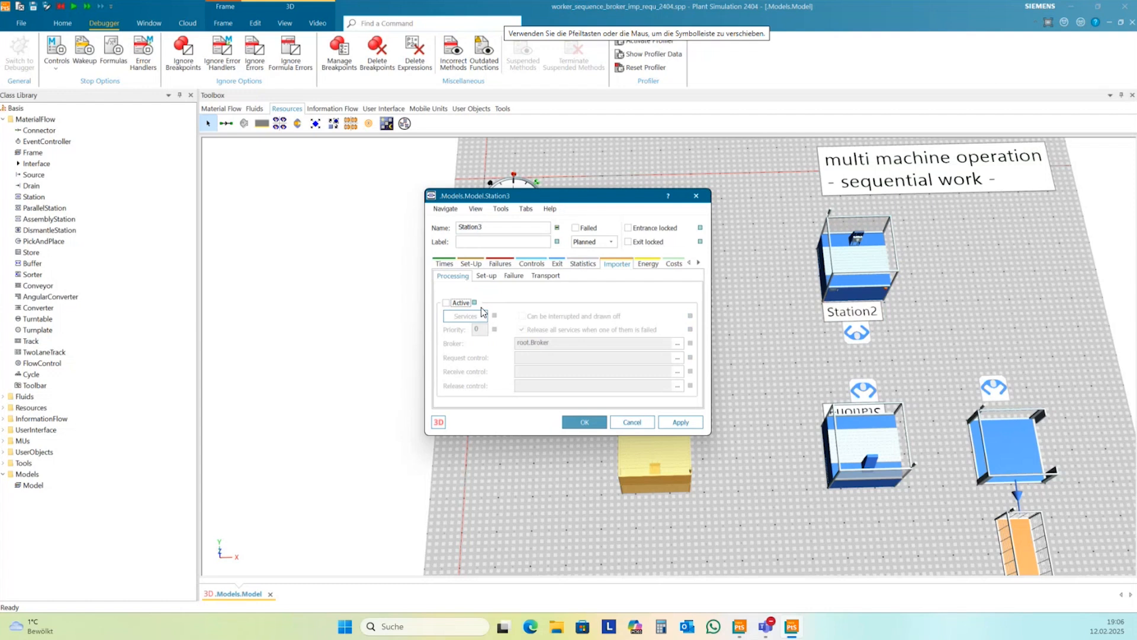
pyautogui.click(544, 276)
pyautogui.click(572, 425)
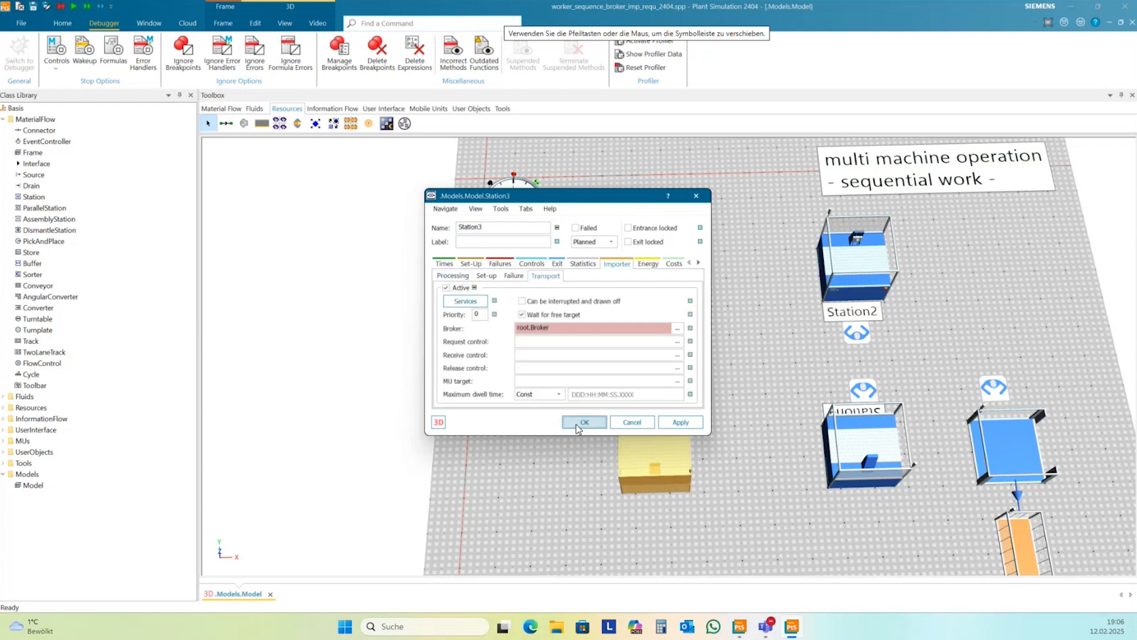
pyautogui.doubleClick(869, 463)
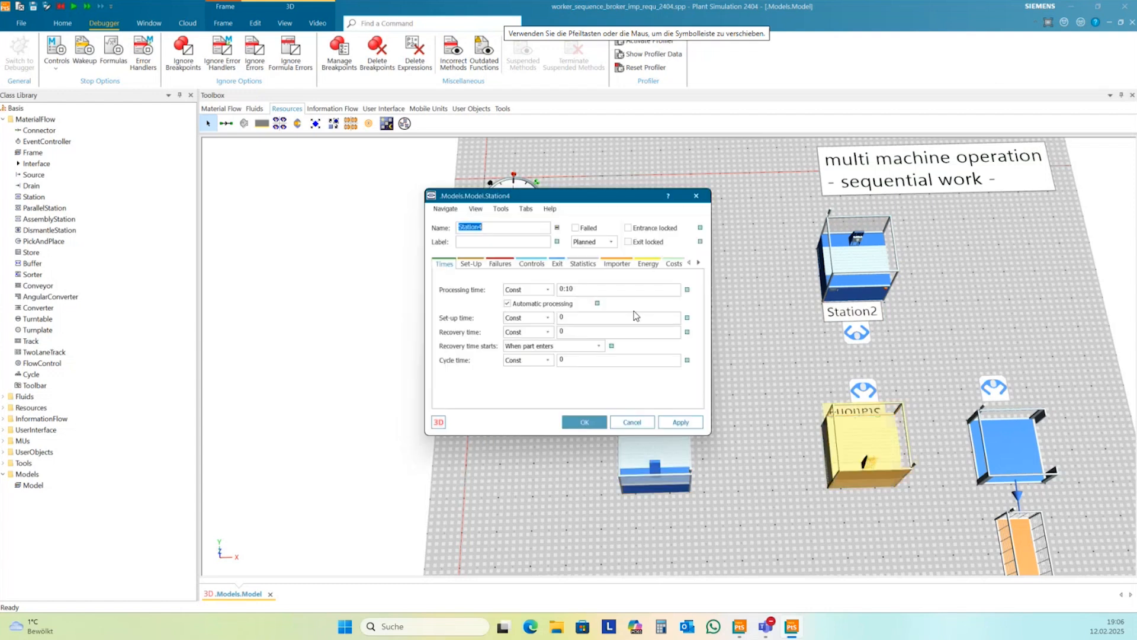
pyautogui.click(616, 266)
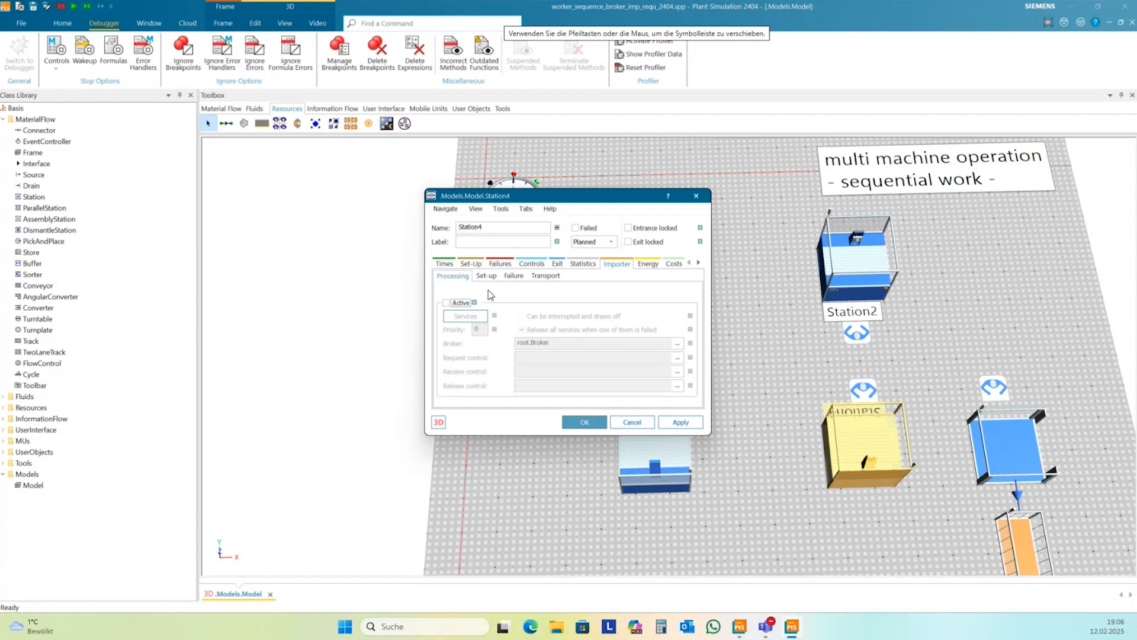
pyautogui.click(544, 277)
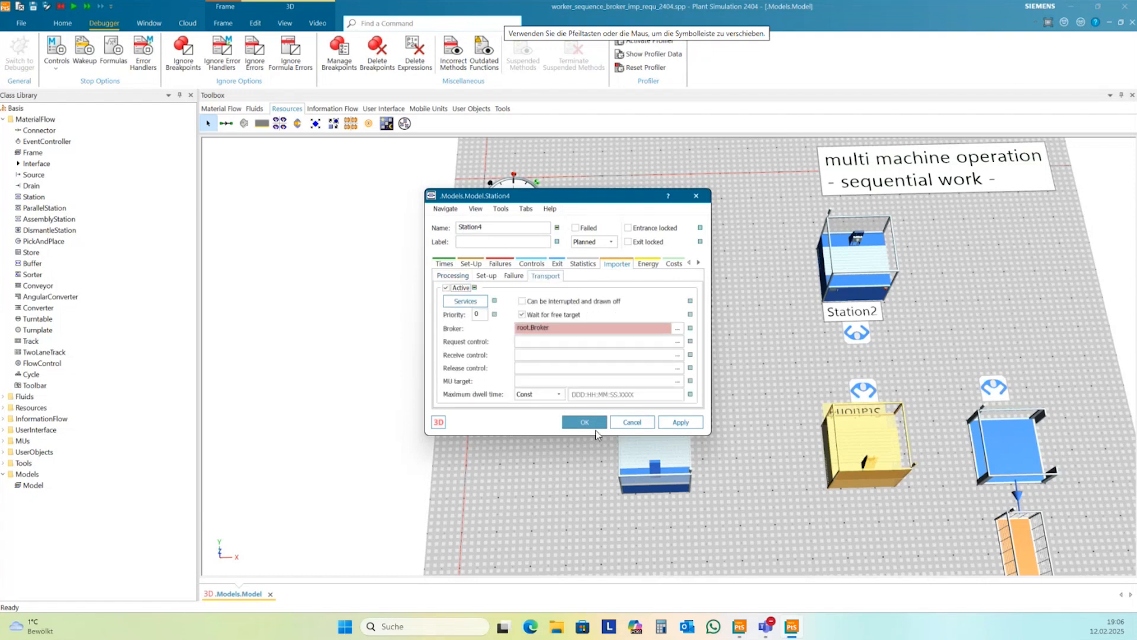
pyautogui.click(586, 422)
# Insert a Broker above the stations, between the clock and the title text, and a WorkerPool between the clock and the Broker.
pyautogui.moveTo(1078, 474); pyautogui.dragTo(1077, 472)
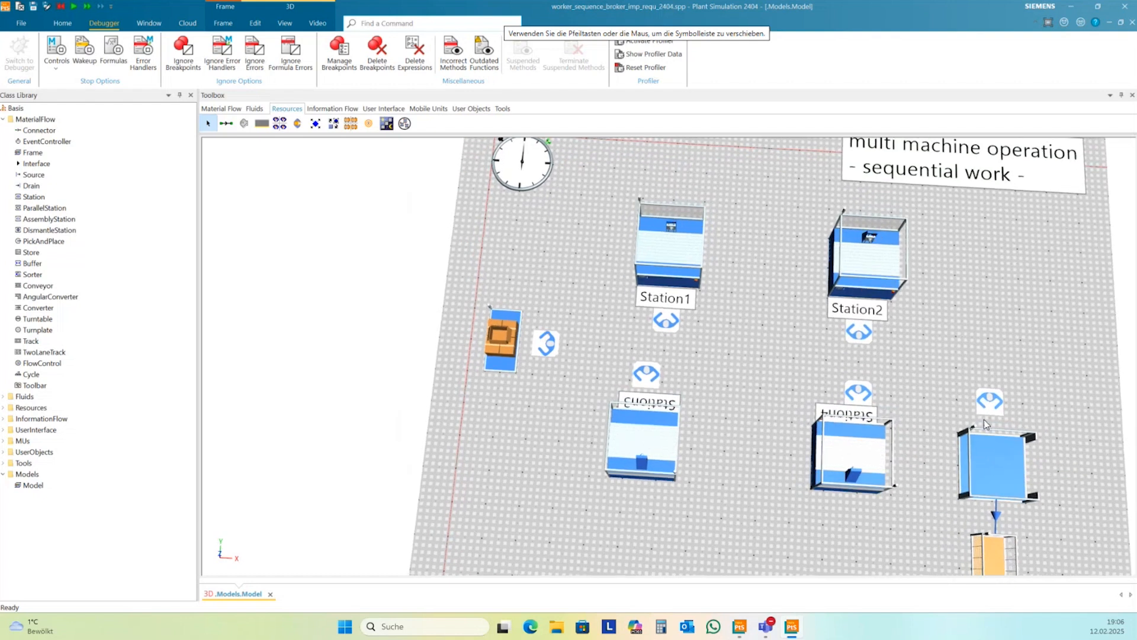
pyautogui.moveTo(712, 519); pyautogui.dragTo(729, 474)
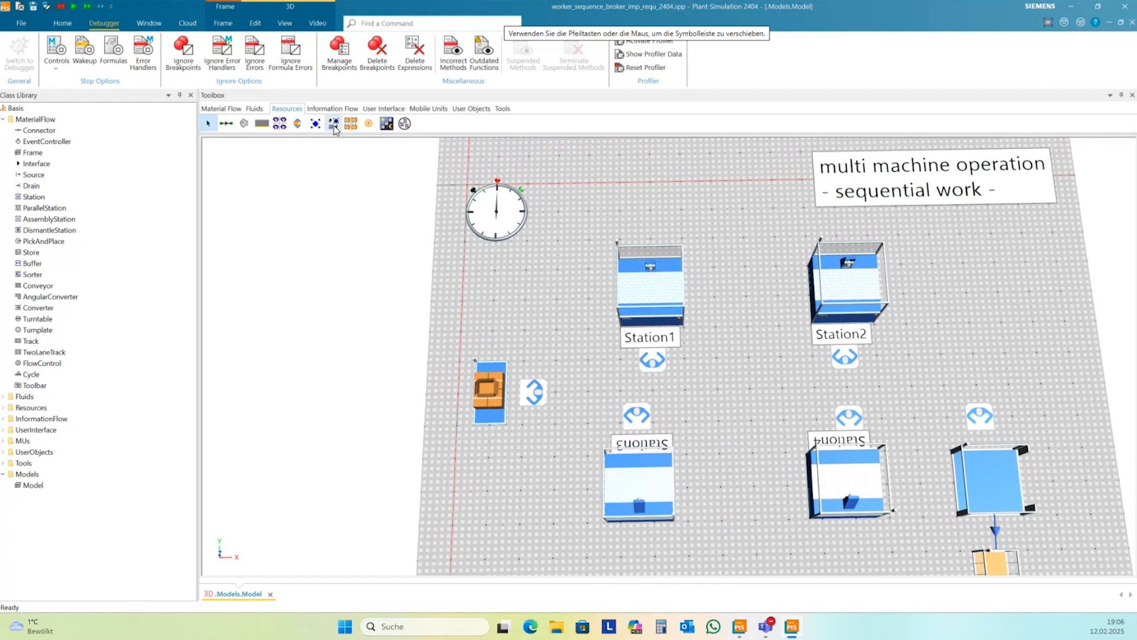
pyautogui.moveTo(335, 129); pyautogui.dragTo(720, 191)
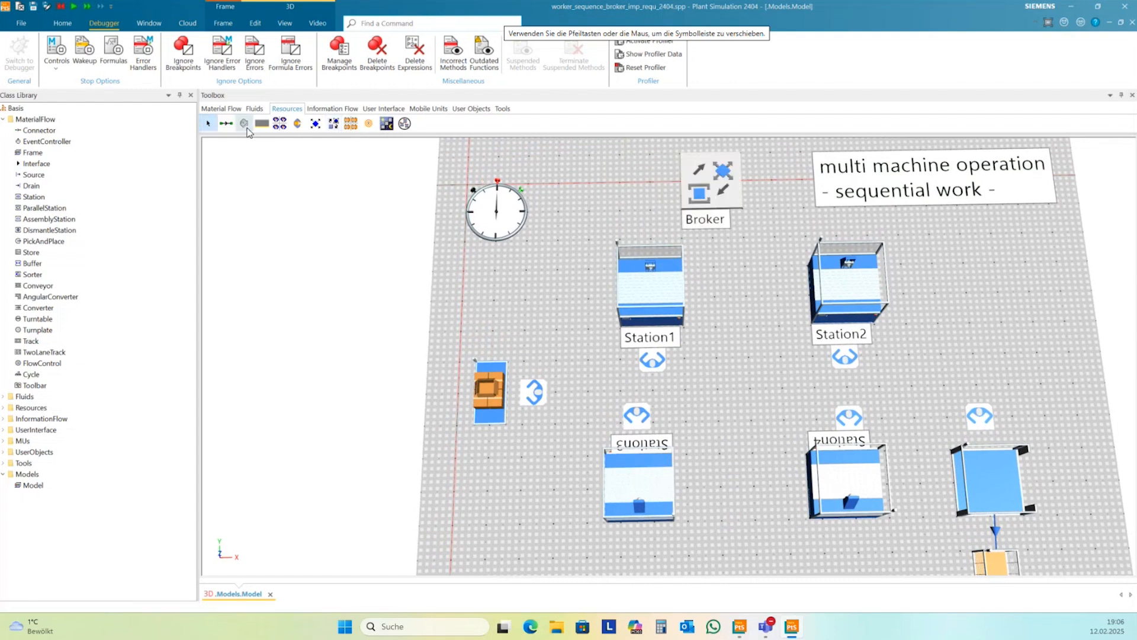
pyautogui.click(279, 123)
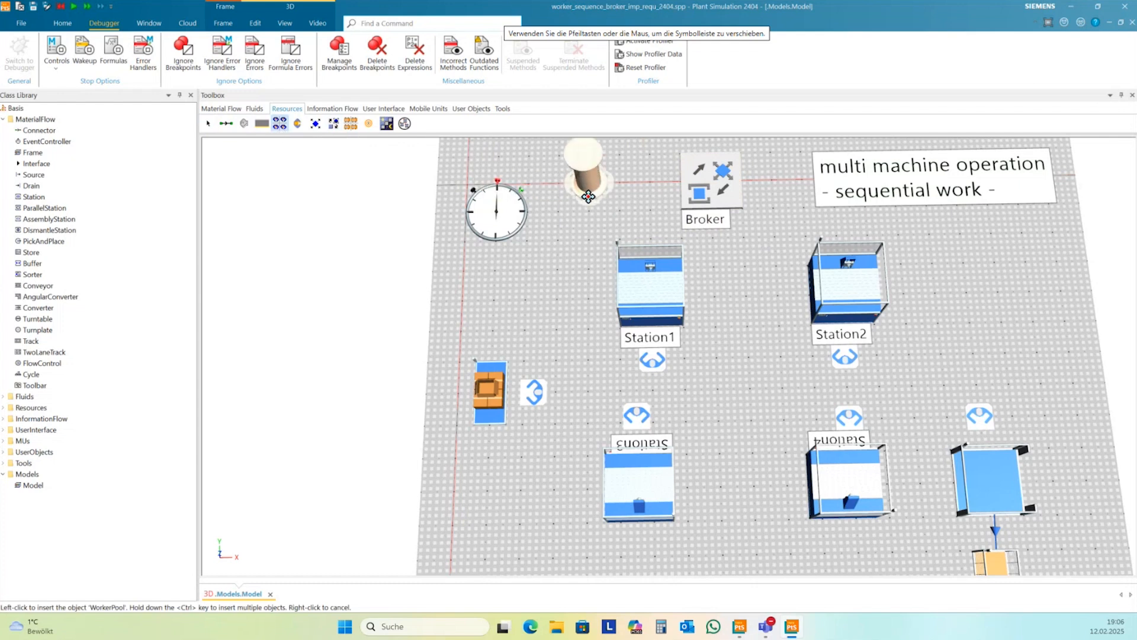
pyautogui.click(586, 198)
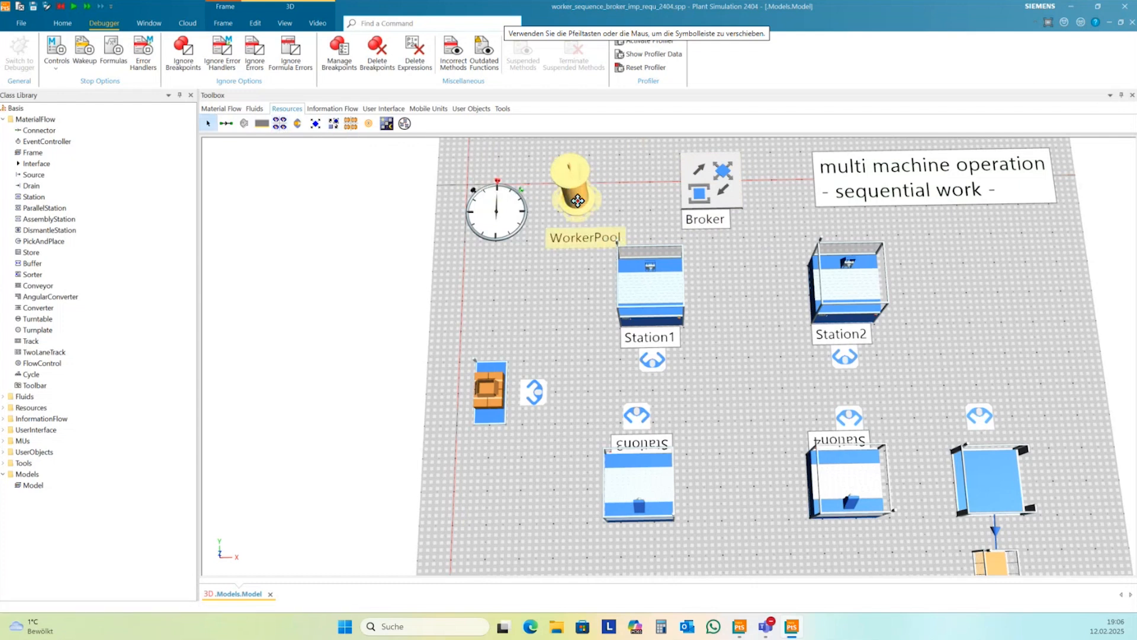
# Move the event controller clock and the WorkerPool further away from the Broker, toward the outer side of the frame.
pyautogui.click(652, 216)
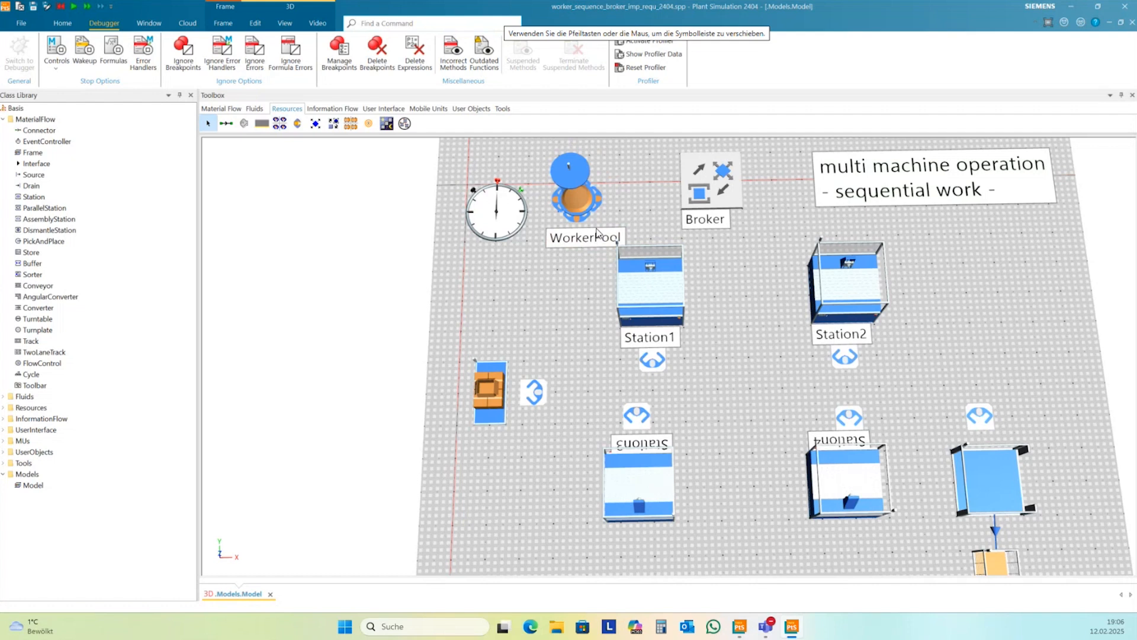
pyautogui.moveTo(497, 210); pyautogui.dragTo(435, 187)
pyautogui.moveTo(582, 210); pyautogui.dragTo(545, 205)
pyautogui.click(554, 299)
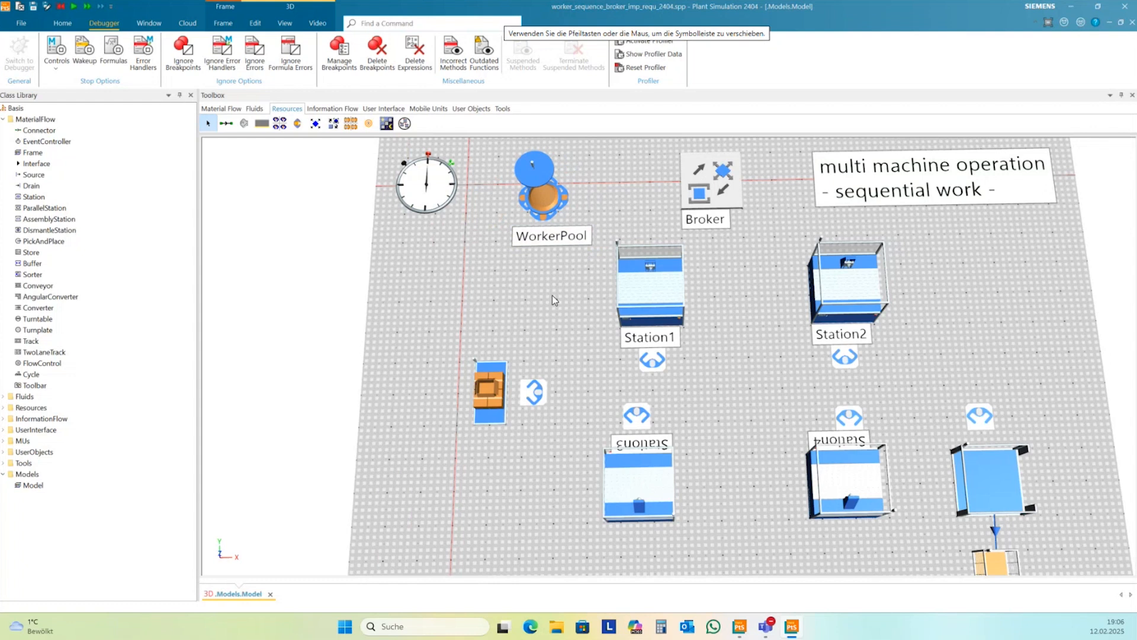
# Shift Station3 and Station4 together with their workplaces about four grid steps away from Station1 and Station2.
pyautogui.moveTo(943, 349); pyautogui.dragTo(928, 311)
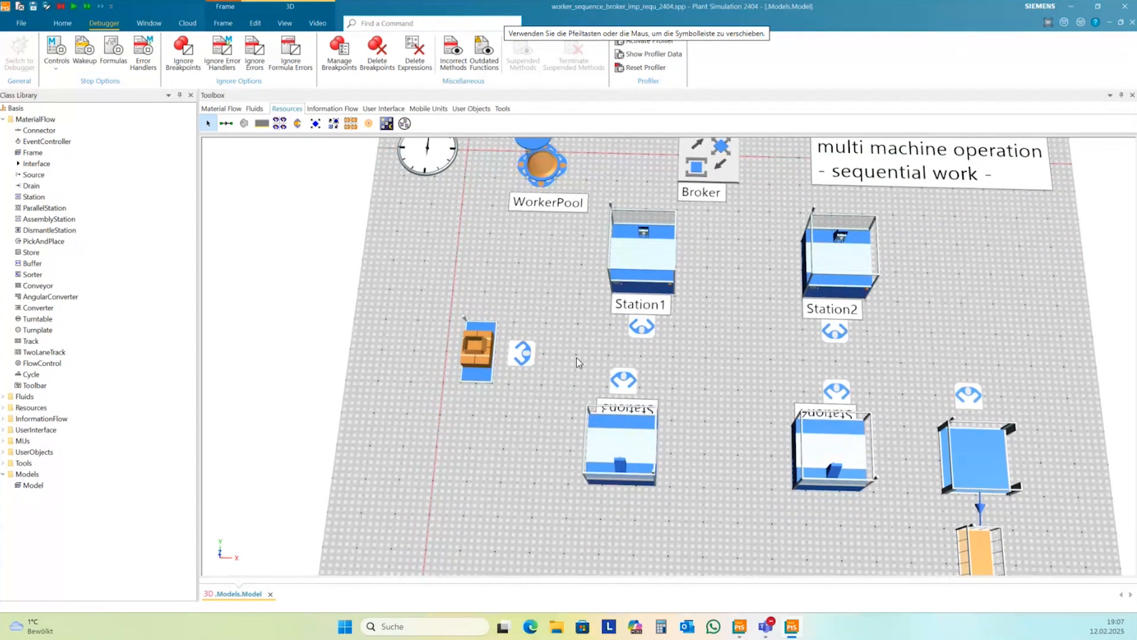
pyautogui.moveTo(584, 355); pyautogui.dragTo(888, 523)
pyautogui.press('Down')
pyautogui.press('Down')
pyautogui.press('Down')
pyautogui.press('Down')
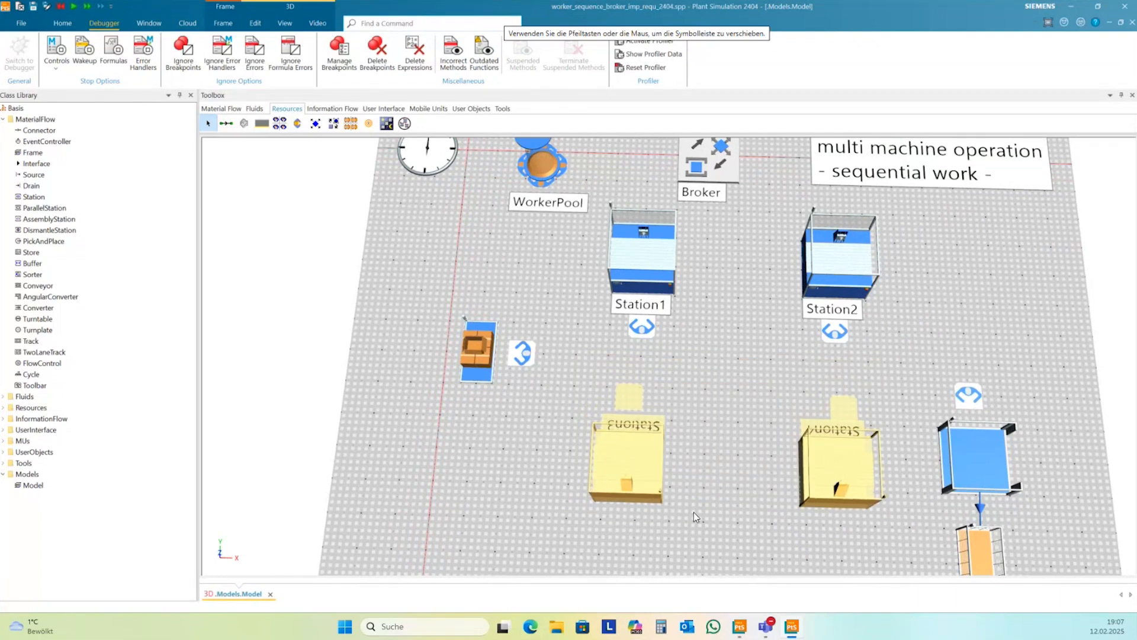
pyautogui.click(507, 456)
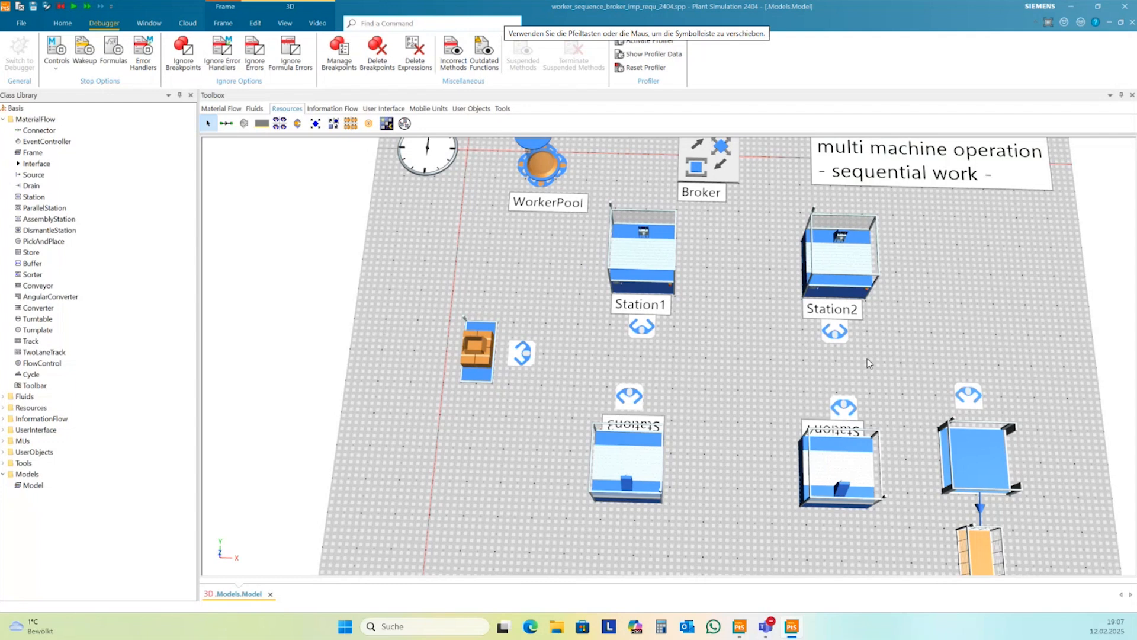
# Duplicate the Part class from the MUs folder and place the copy in the UserObjects folder.
pyautogui.moveTo(501, 442); pyautogui.dragTo(514, 410)
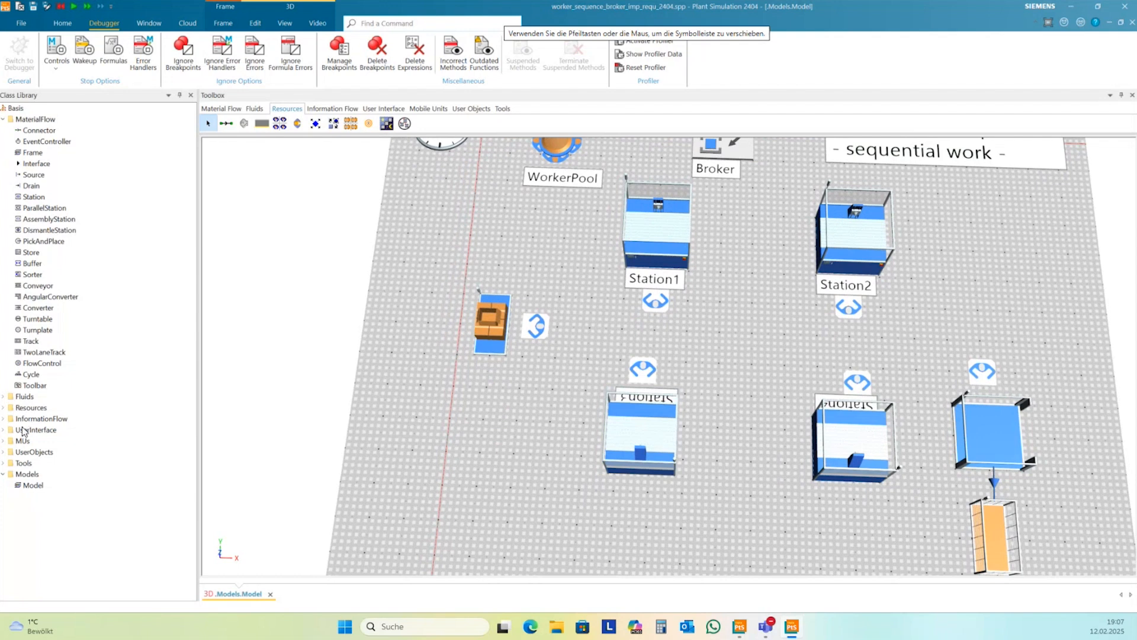
pyautogui.click(4, 441)
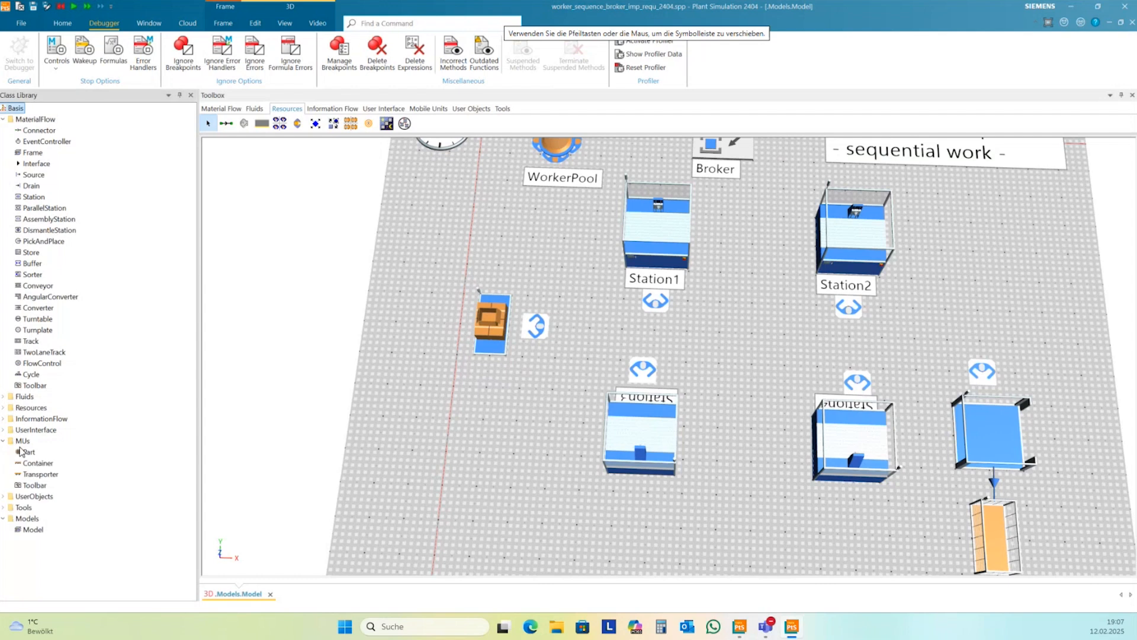
pyautogui.click(26, 452)
pyautogui.rightClick(27, 452)
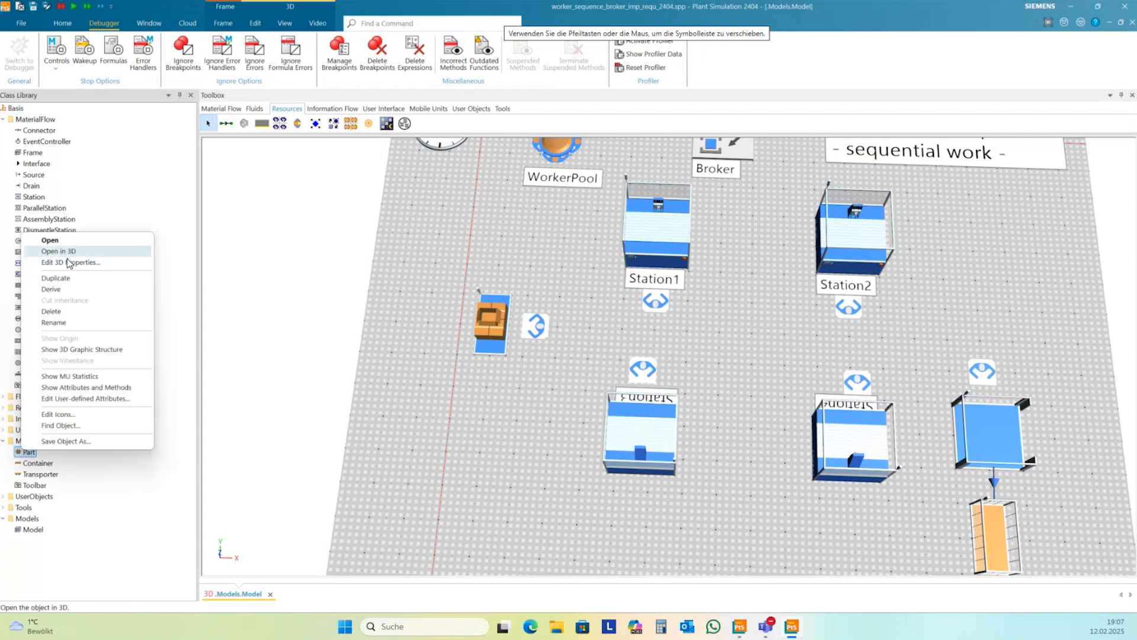
pyautogui.click(68, 279)
pyautogui.scroll(-1, 191, 442)
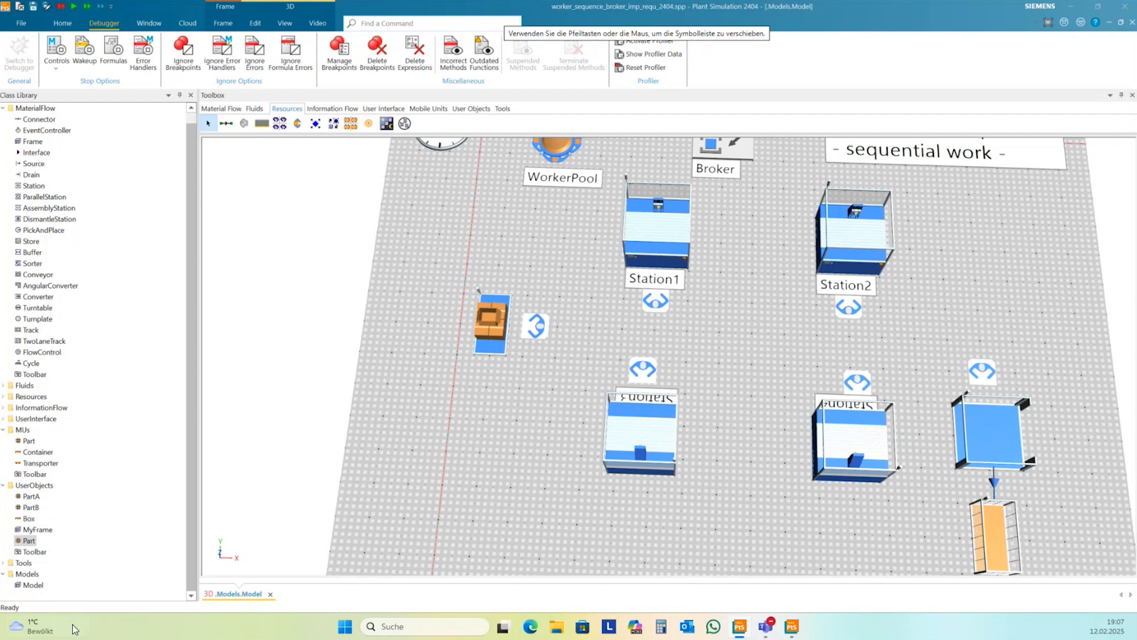
# Add a user-defined attribute sequPos of data type integer with value 1 to the Part class in UserObjects.
pyautogui.doubleClick(28, 540)
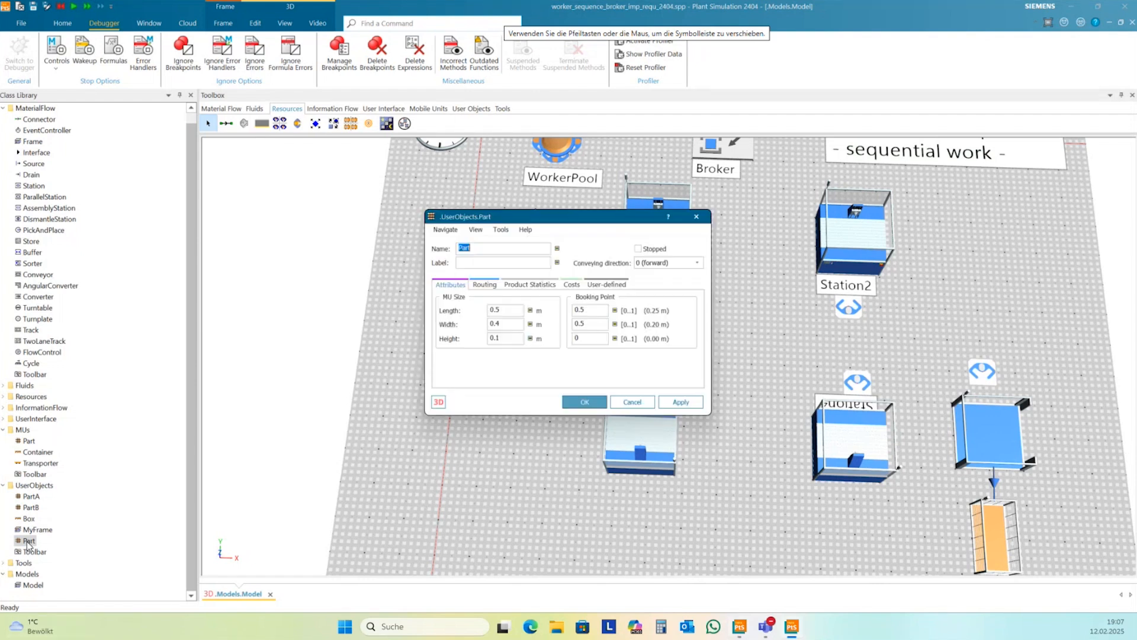
pyautogui.click(606, 284)
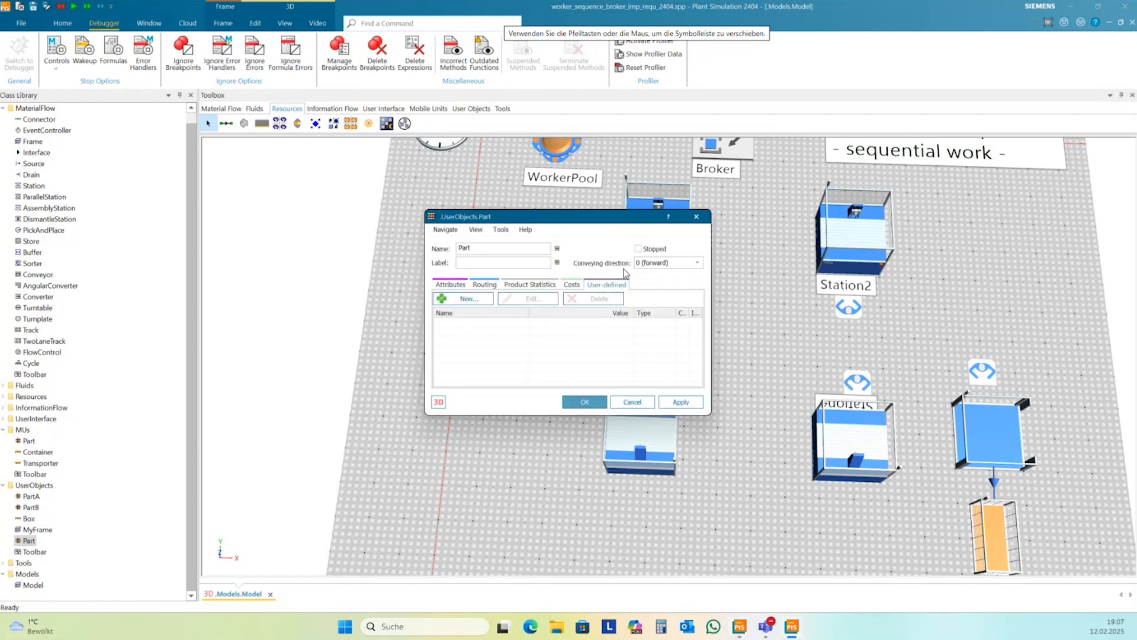
pyautogui.moveTo(611, 222); pyautogui.dragTo(661, 208)
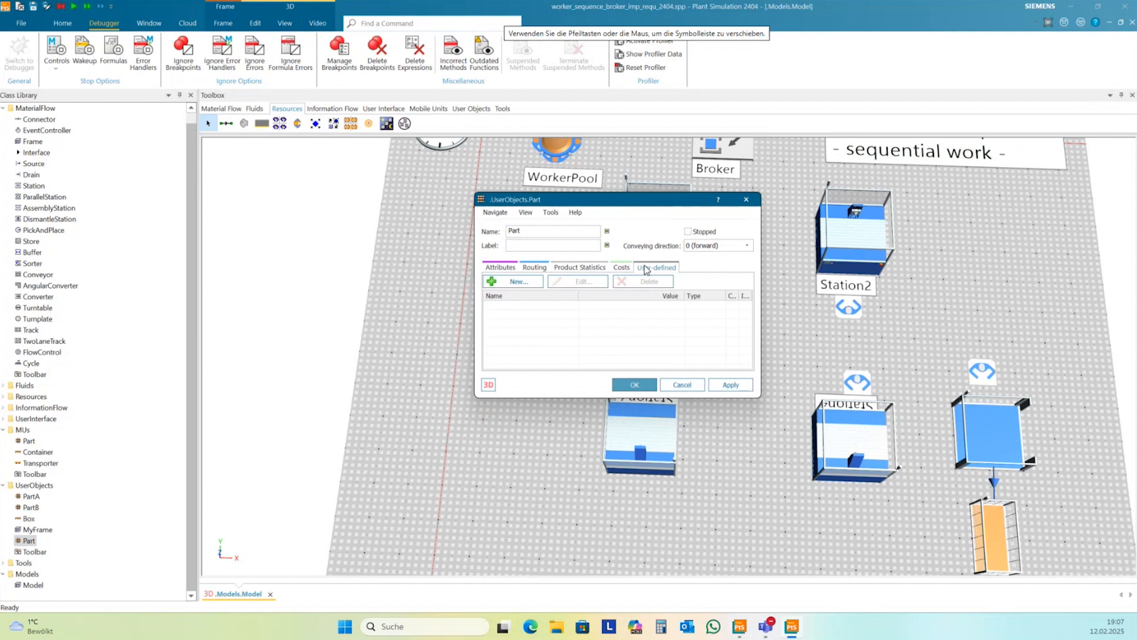
pyautogui.click(517, 283)
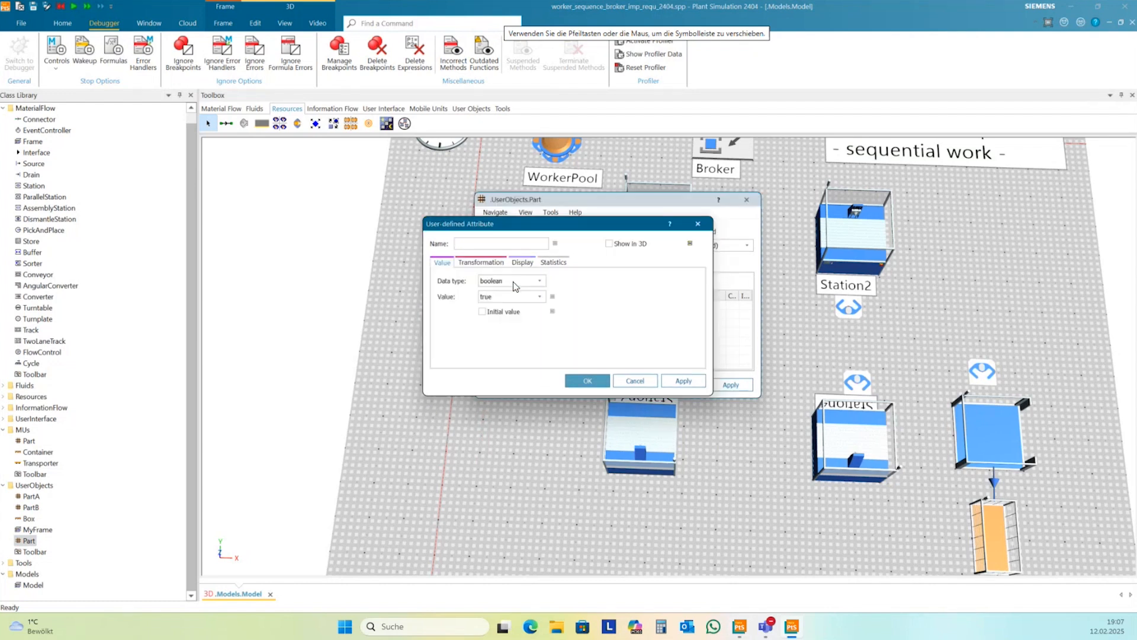
pyautogui.click(515, 285)
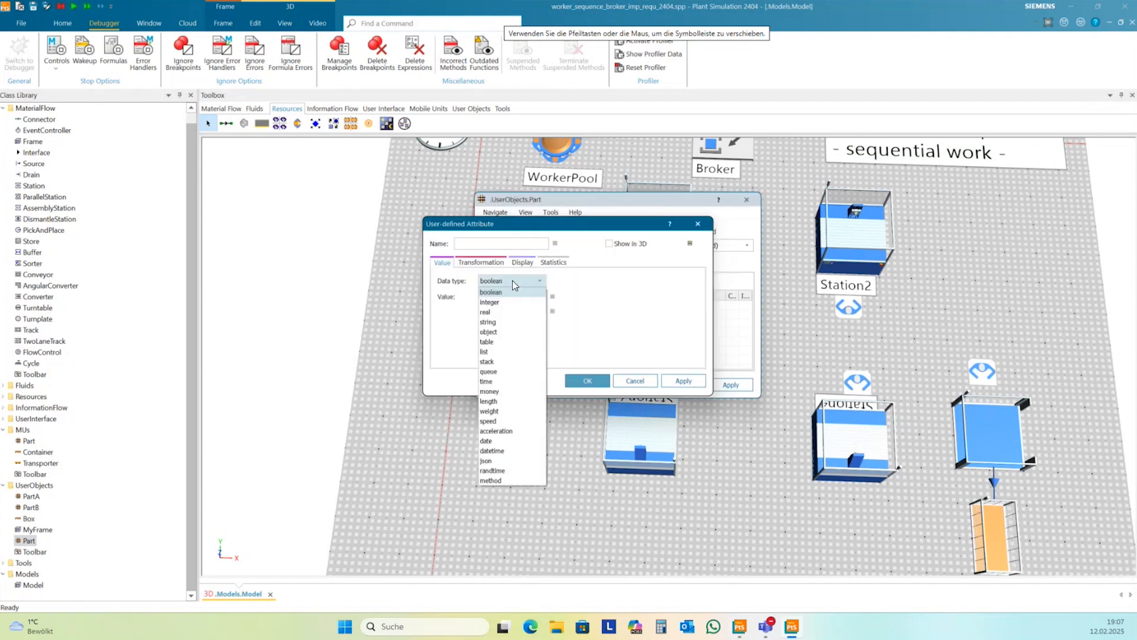
pyautogui.click(515, 298)
pyautogui.click(493, 243)
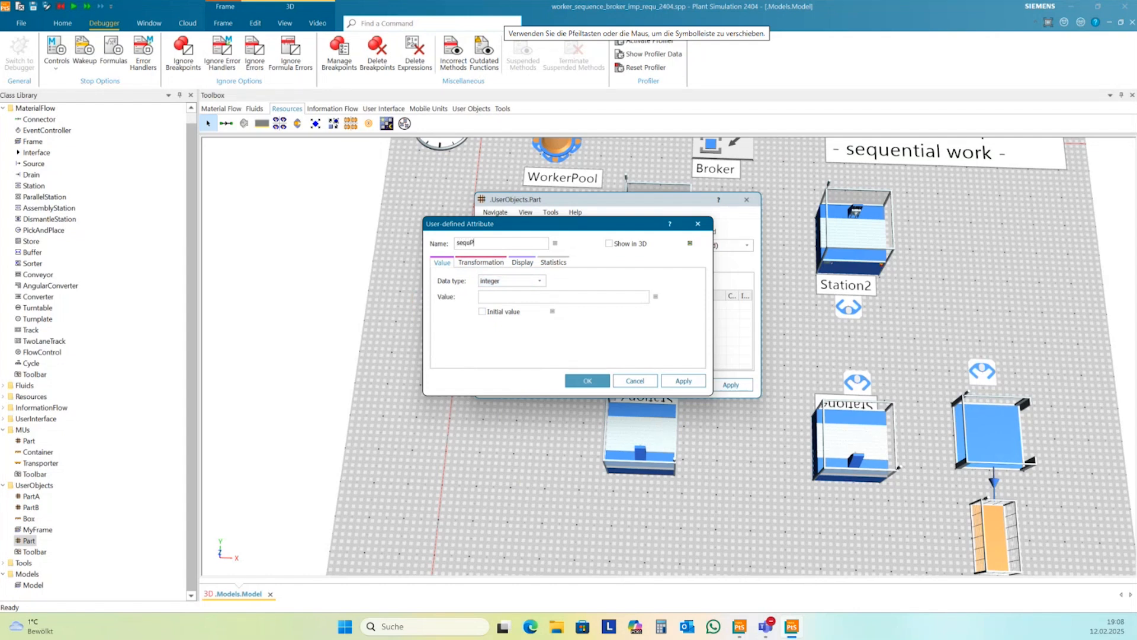
pyautogui.click(499, 299)
pyautogui.write('1')
pyautogui.click(687, 379)
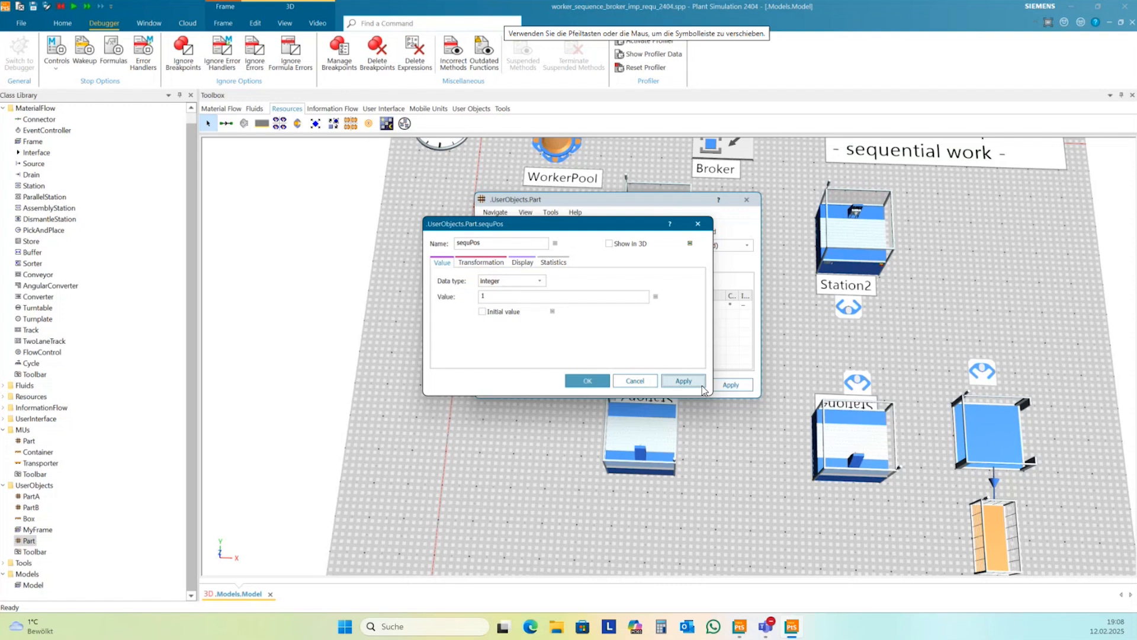
pyautogui.click(605, 383)
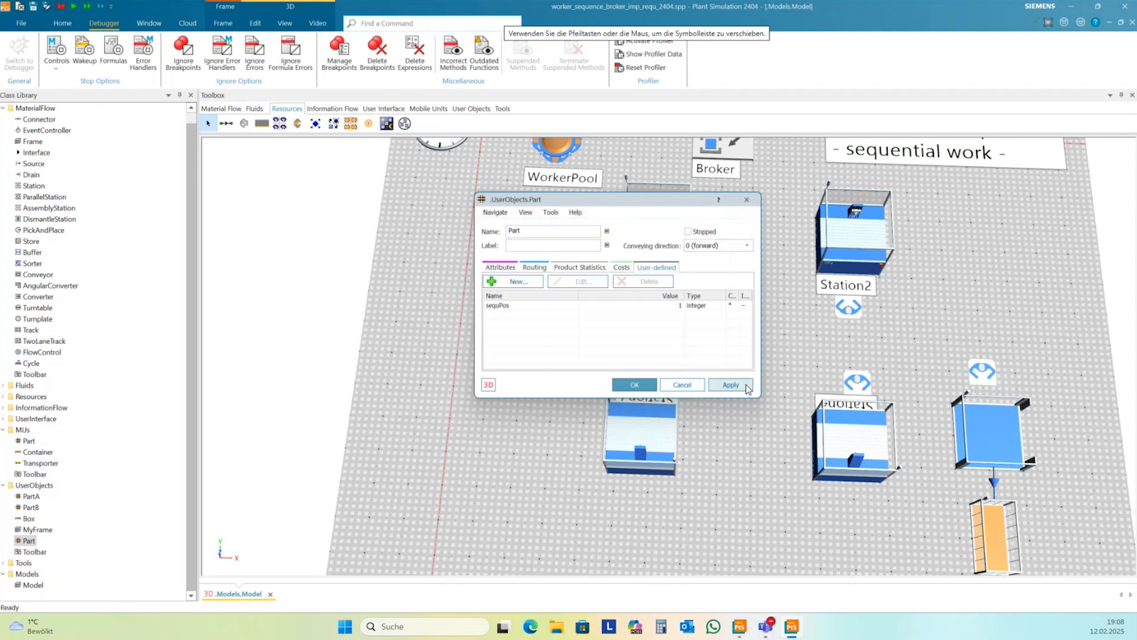
pyautogui.click(634, 385)
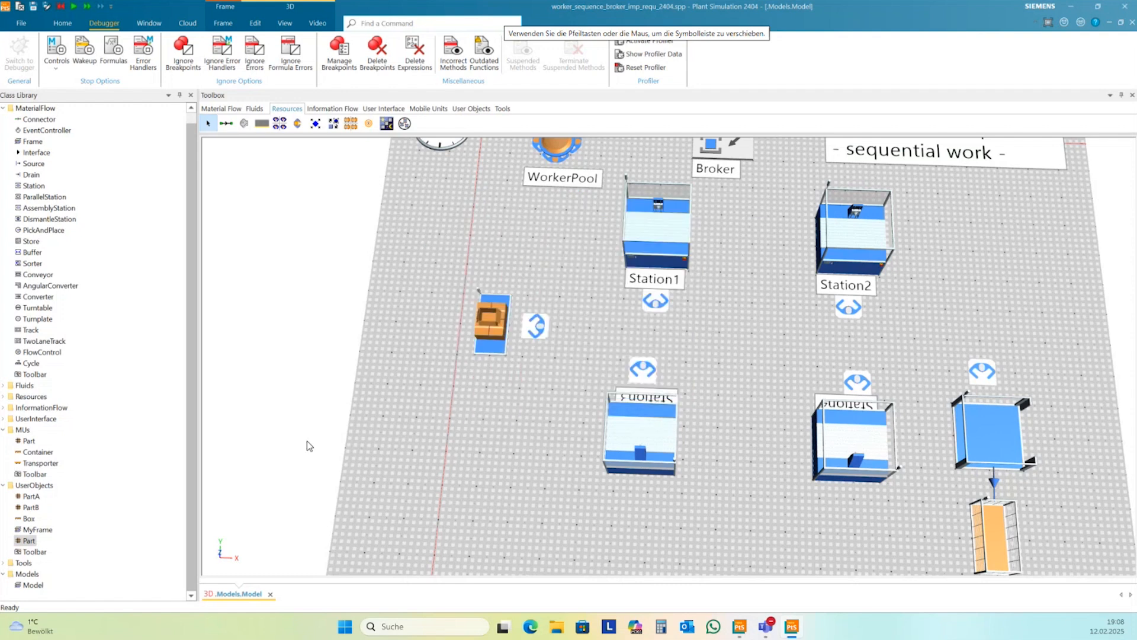
# Rename the Part class in UserObjects as Part1.
pyautogui.click(28, 542)
pyautogui.rightClick(28, 542)
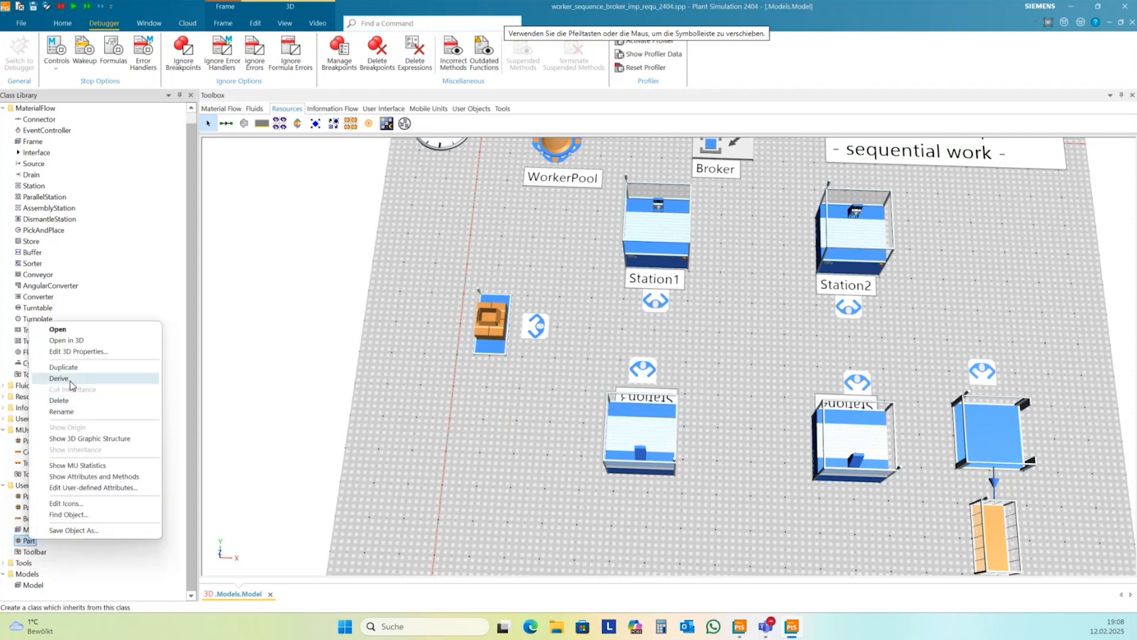
pyautogui.click(62, 412)
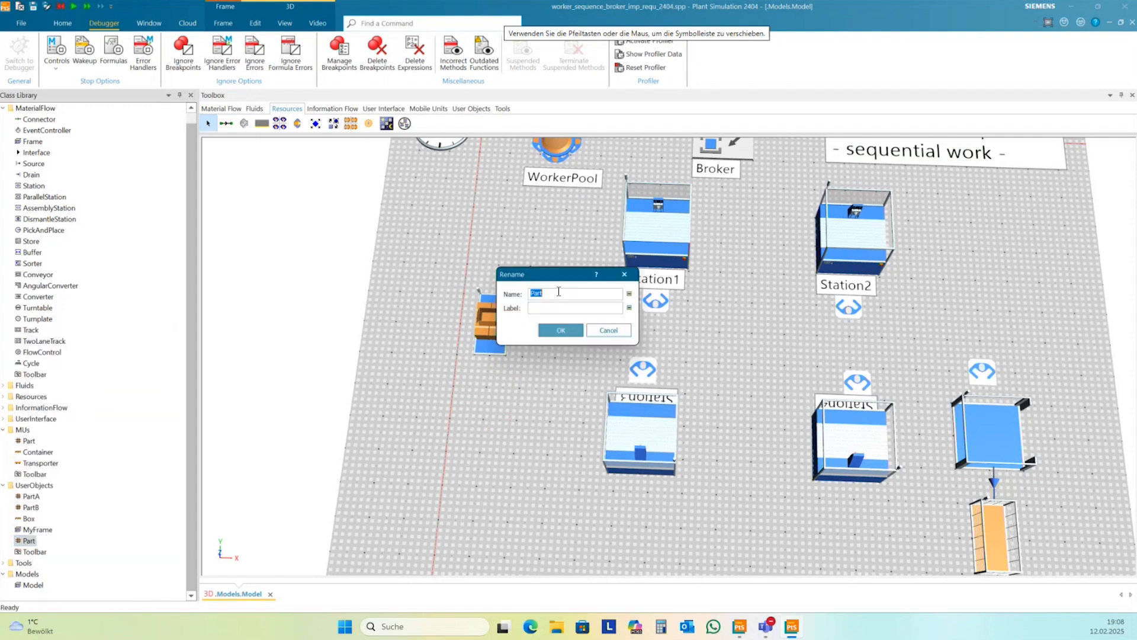
pyautogui.click(555, 294)
pyautogui.write('C')
pyautogui.click(564, 333)
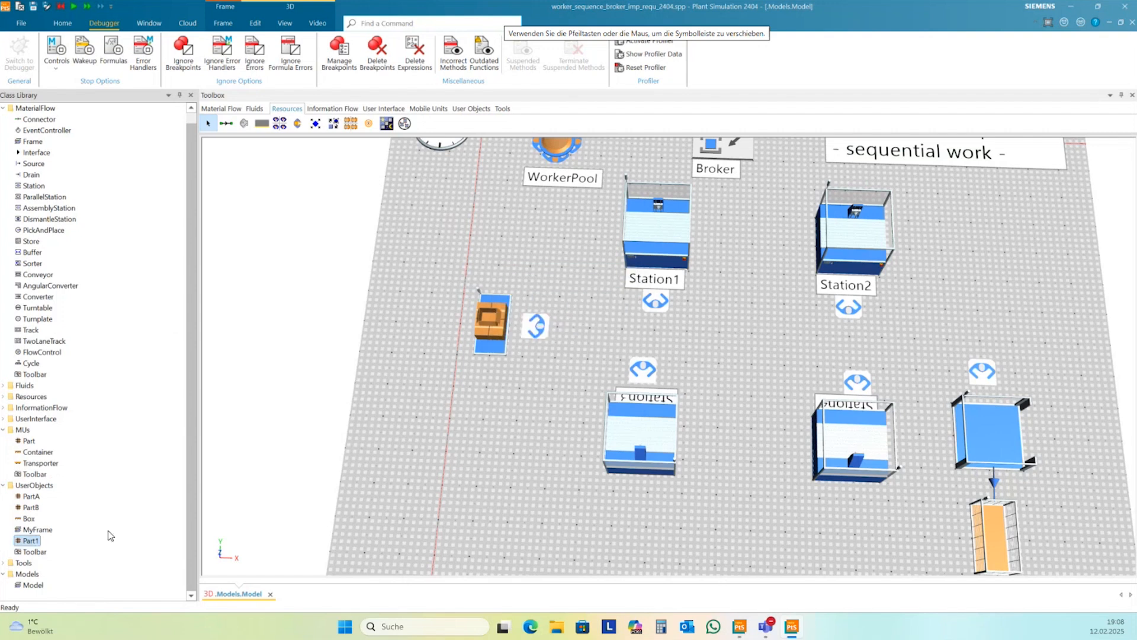
# Make two more part classes in UserObjects by duplicating Part1 and duplicating the resulting copy.
pyautogui.rightClick(36, 540)
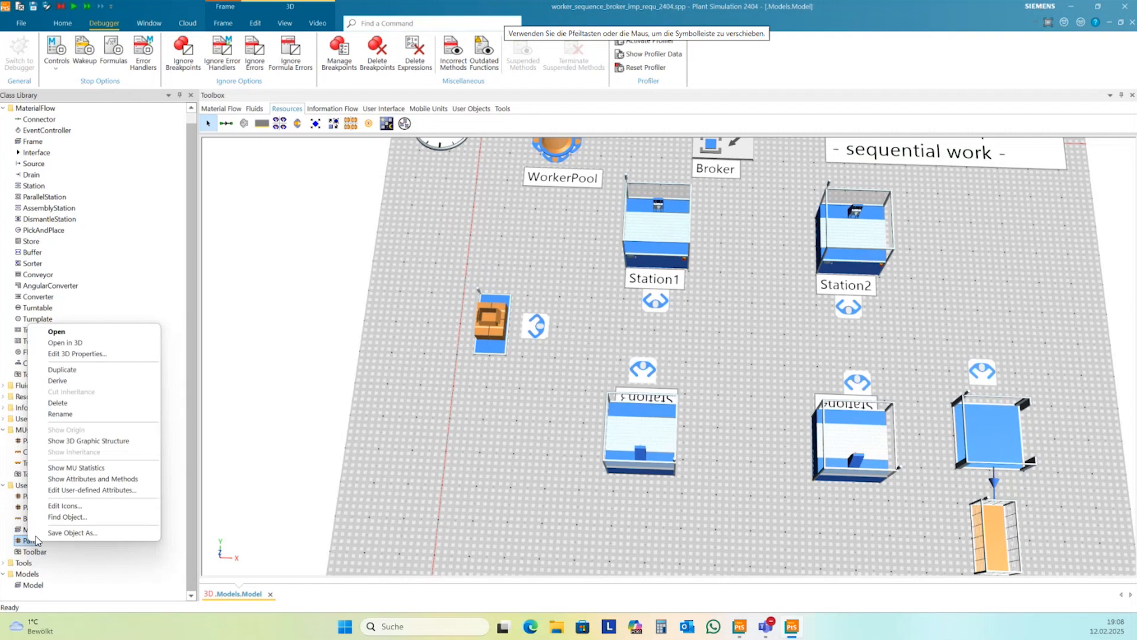
pyautogui.click(61, 370)
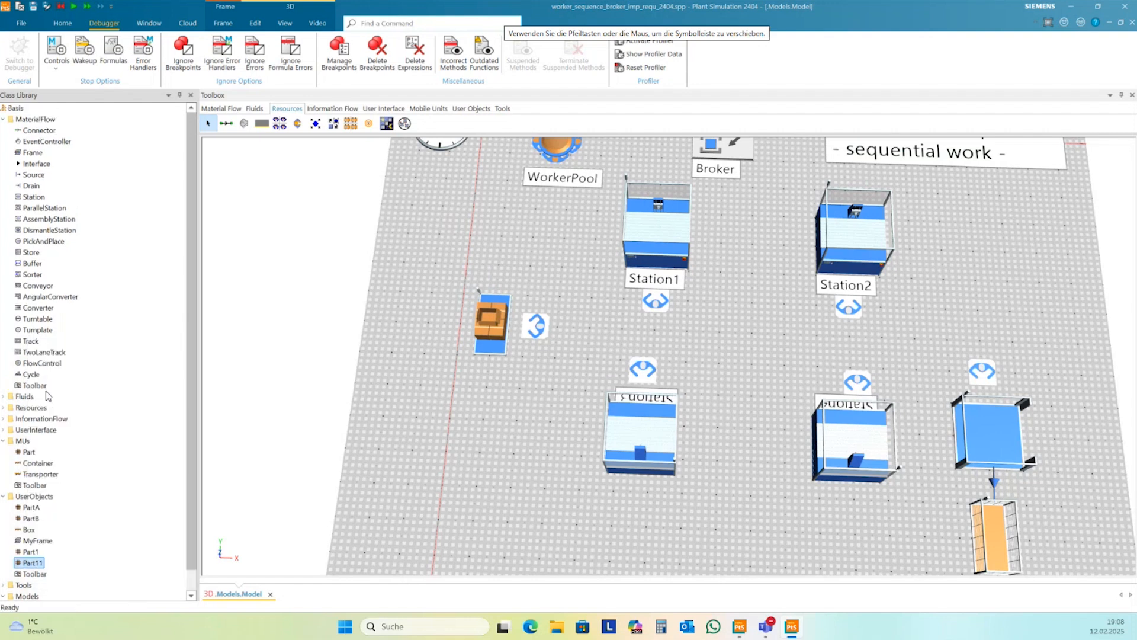
pyautogui.rightClick(20, 564)
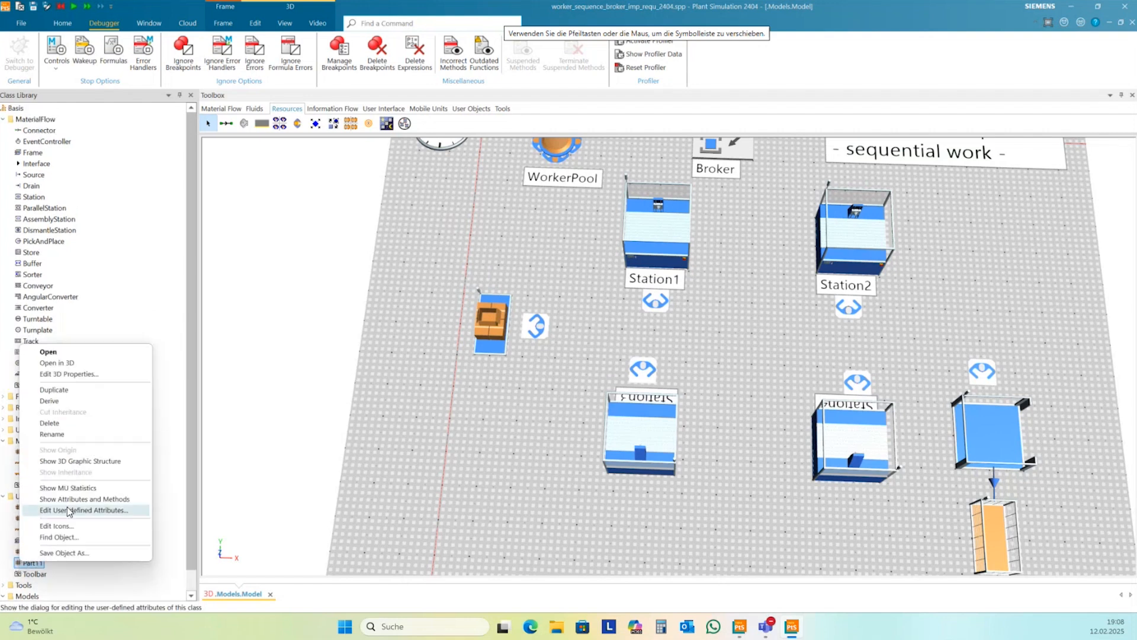
pyautogui.click(82, 395)
pyautogui.scroll(-1, 110, 520)
# Rename the first copy of Part1 as Part2.
pyautogui.click(35, 531)
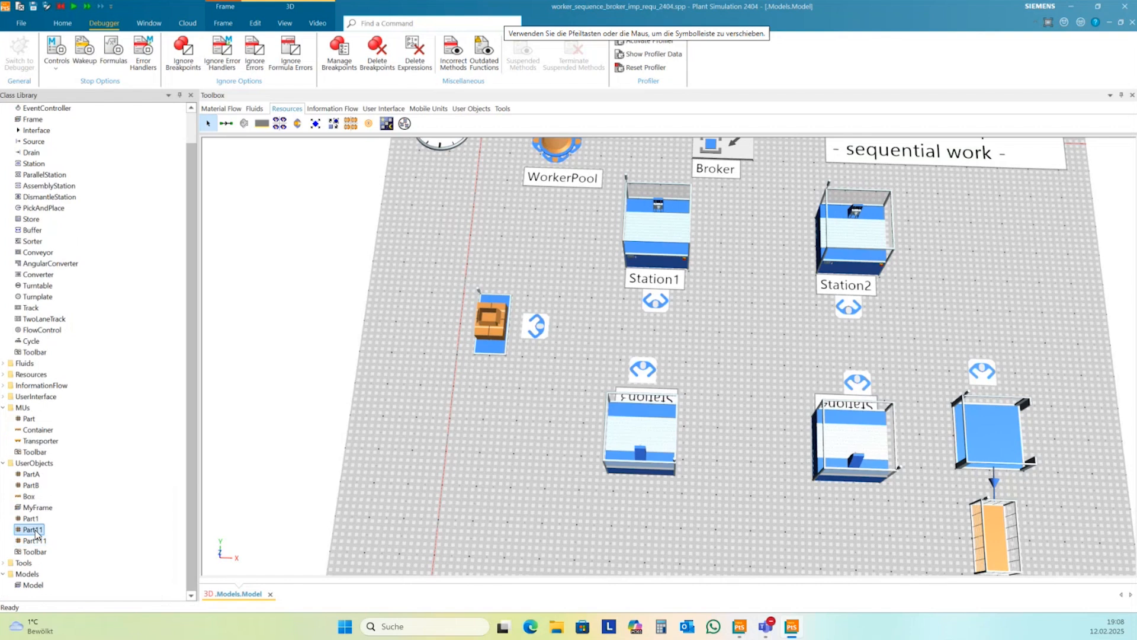
pyautogui.press('F2')
pyautogui.moveTo(35, 531); pyautogui.dragTo(41, 531)
pyautogui.write('2')
# Rename the second copy, Part111, as Part3.
pyautogui.doubleClick(37, 541)
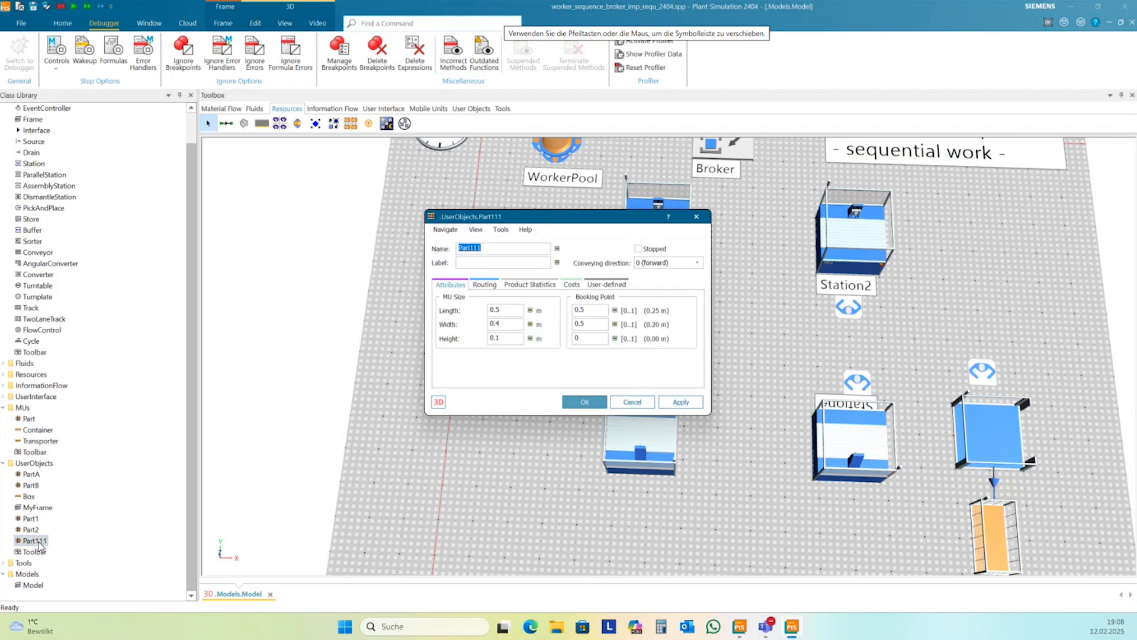
pyautogui.click(585, 403)
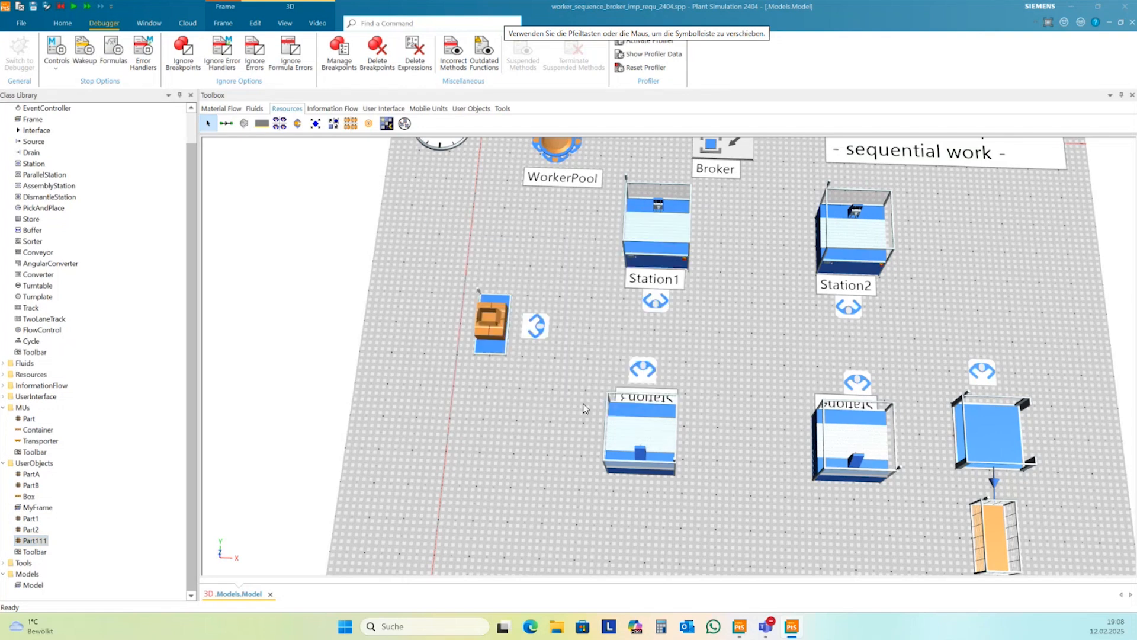
pyautogui.click(39, 543)
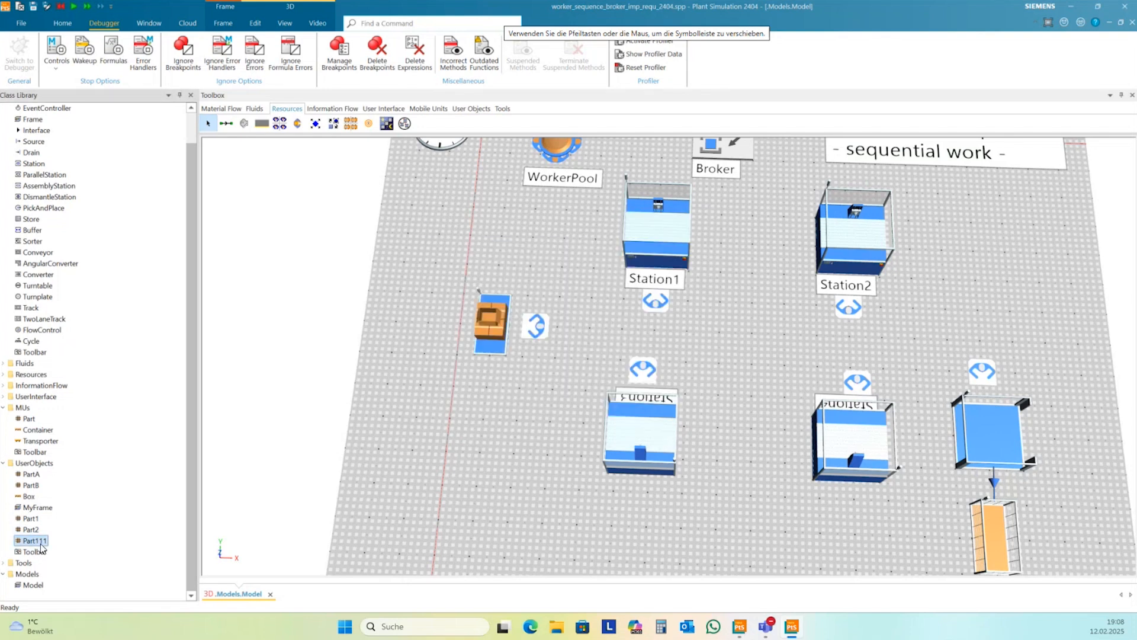
pyautogui.click(40, 543)
pyautogui.moveTo(36, 542); pyautogui.dragTo(50, 542)
pyautogui.write('3')
pyautogui.press('Return')
# Activate the material in Part2's 3D properties and set its diffuse color to red.
pyautogui.rightClick(28, 531)
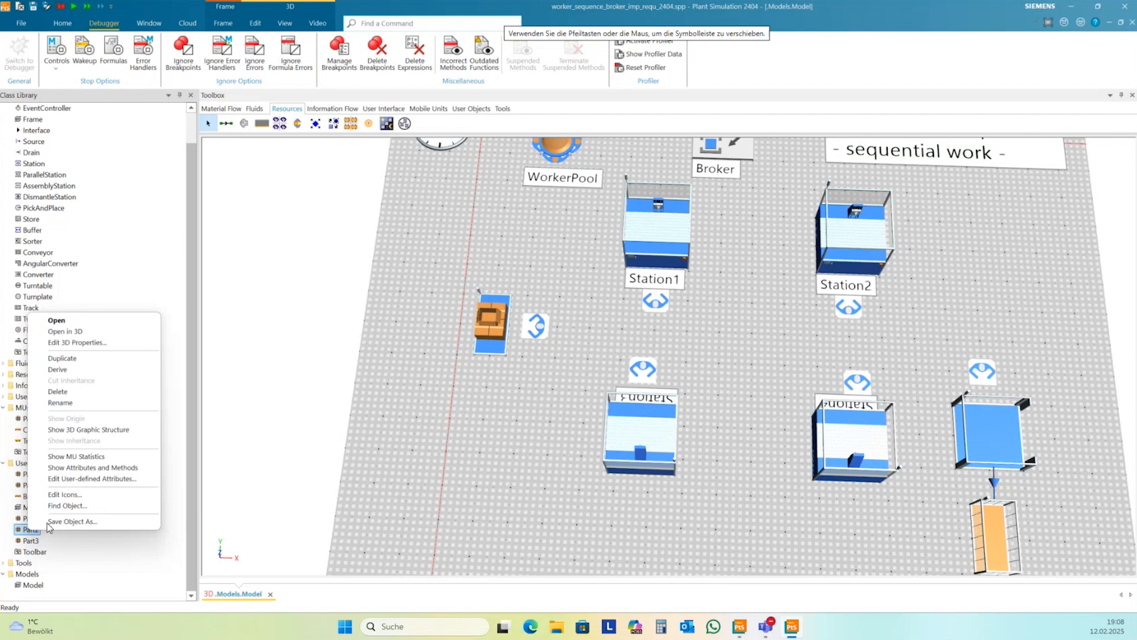
pyautogui.click(84, 344)
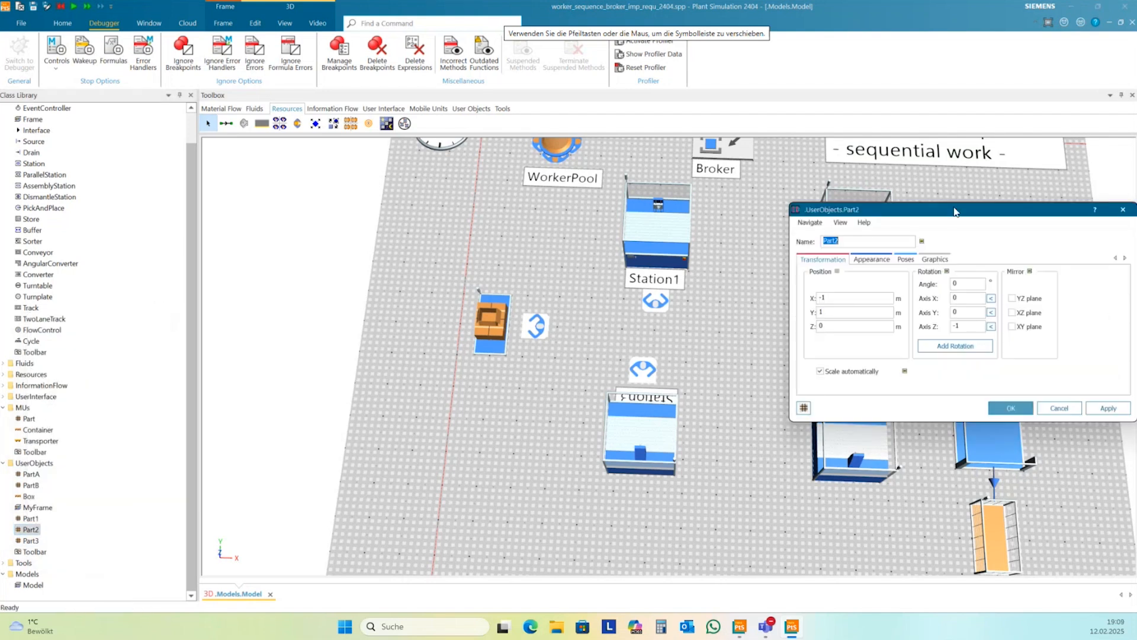
pyautogui.moveTo(955, 211); pyautogui.dragTo(645, 189)
pyautogui.click(573, 239)
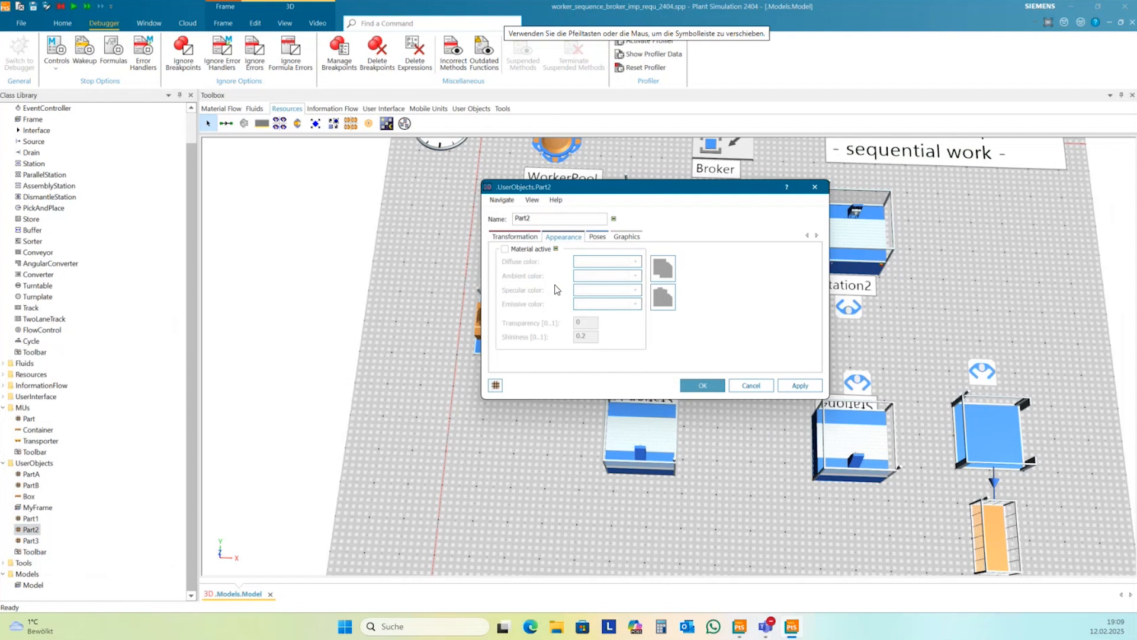
pyautogui.click(505, 249)
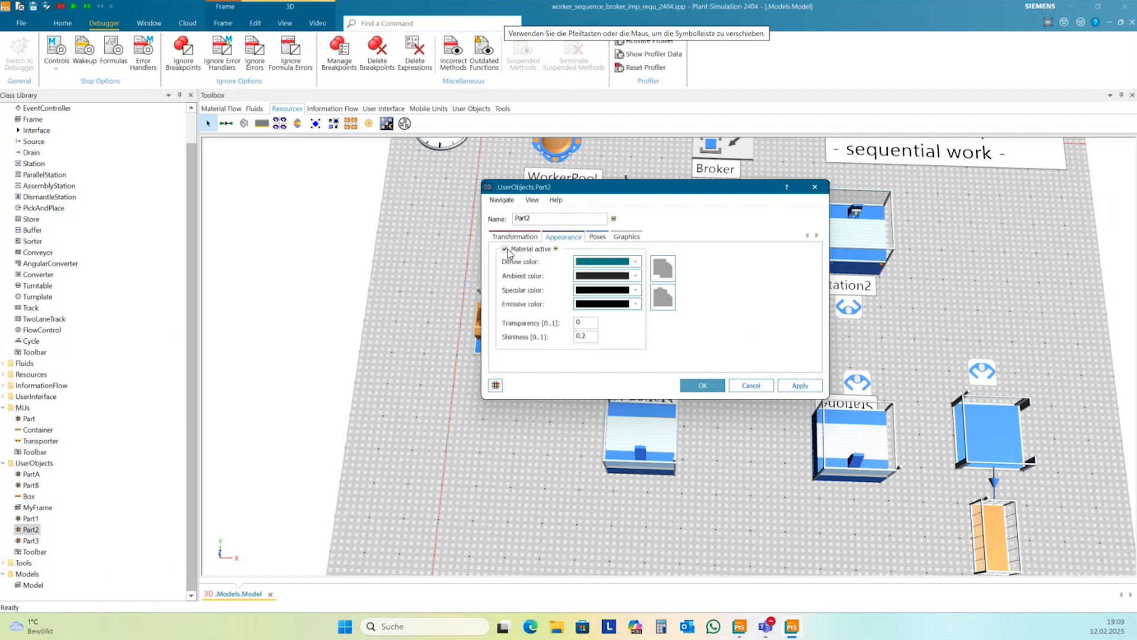
pyautogui.click(618, 263)
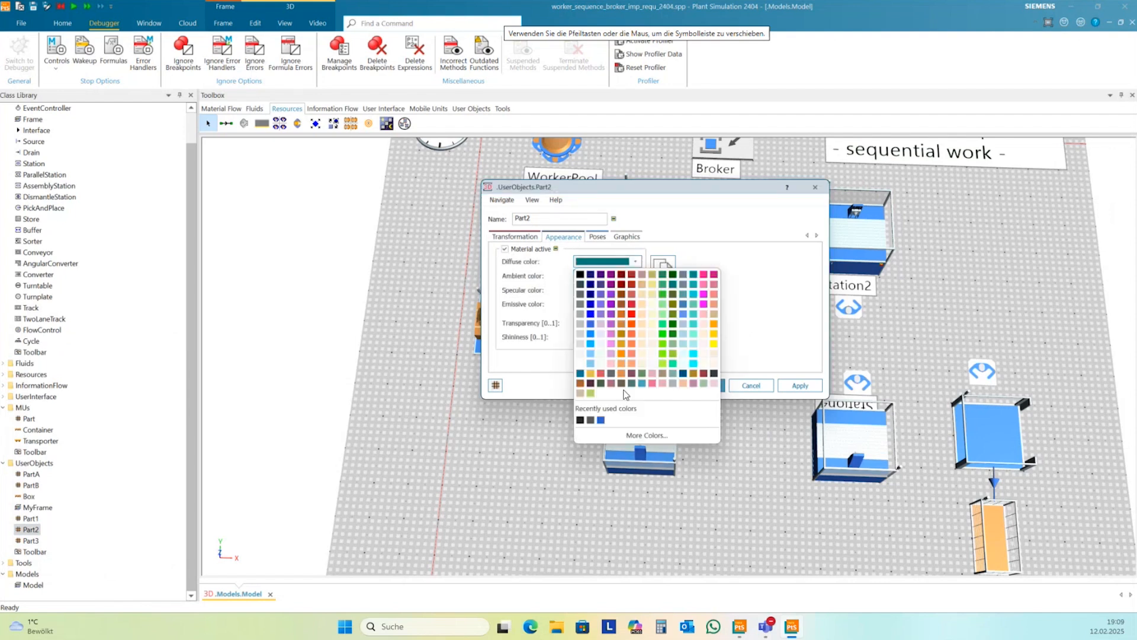
pyautogui.click(631, 314)
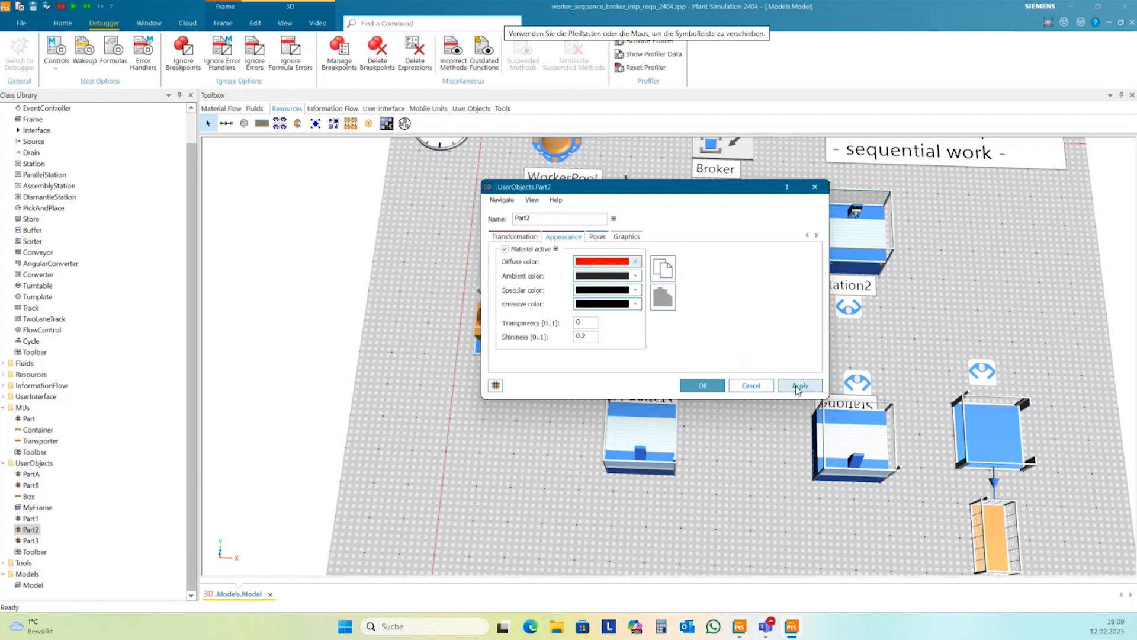
pyautogui.click(703, 386)
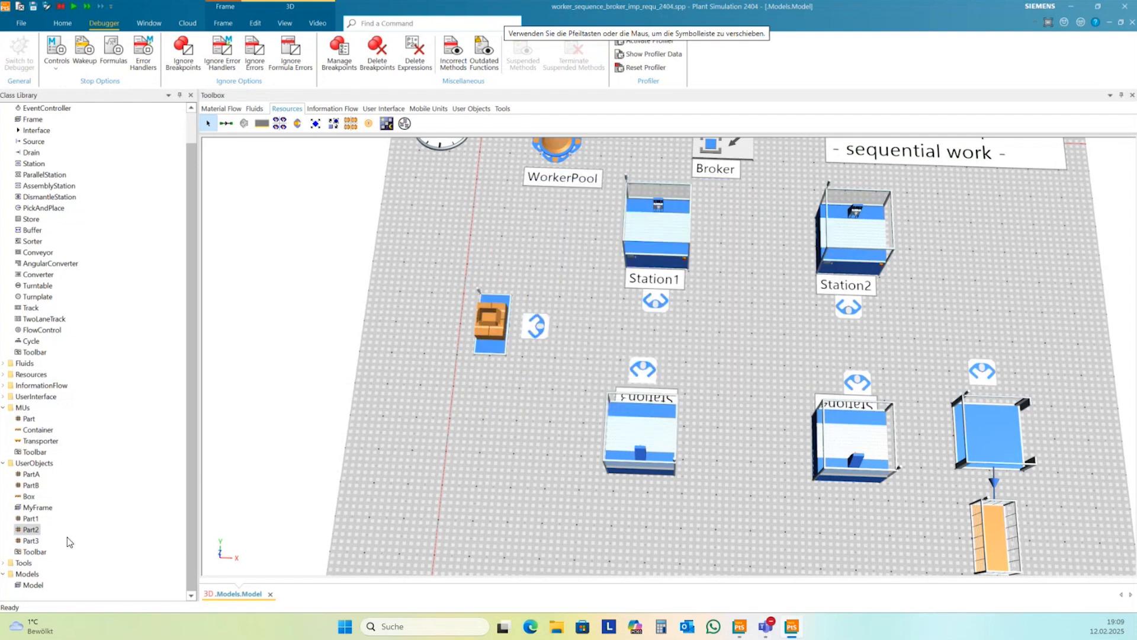
# Set the diffuse color of Part3 to blue in its 3D properties.
pyautogui.rightClick(31, 542)
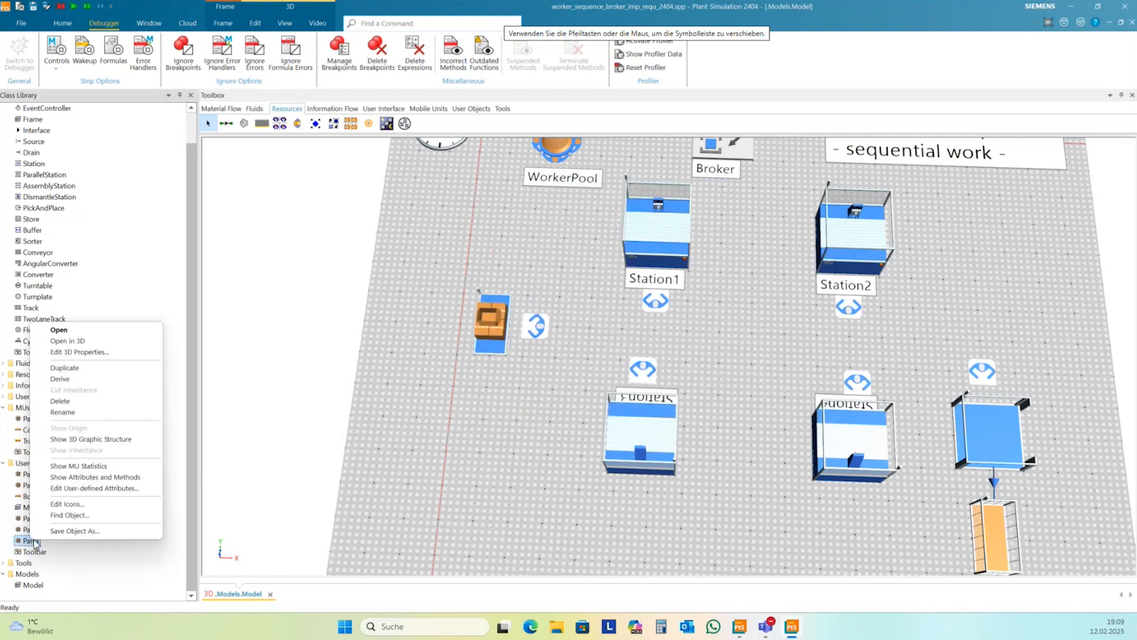
pyautogui.click(79, 352)
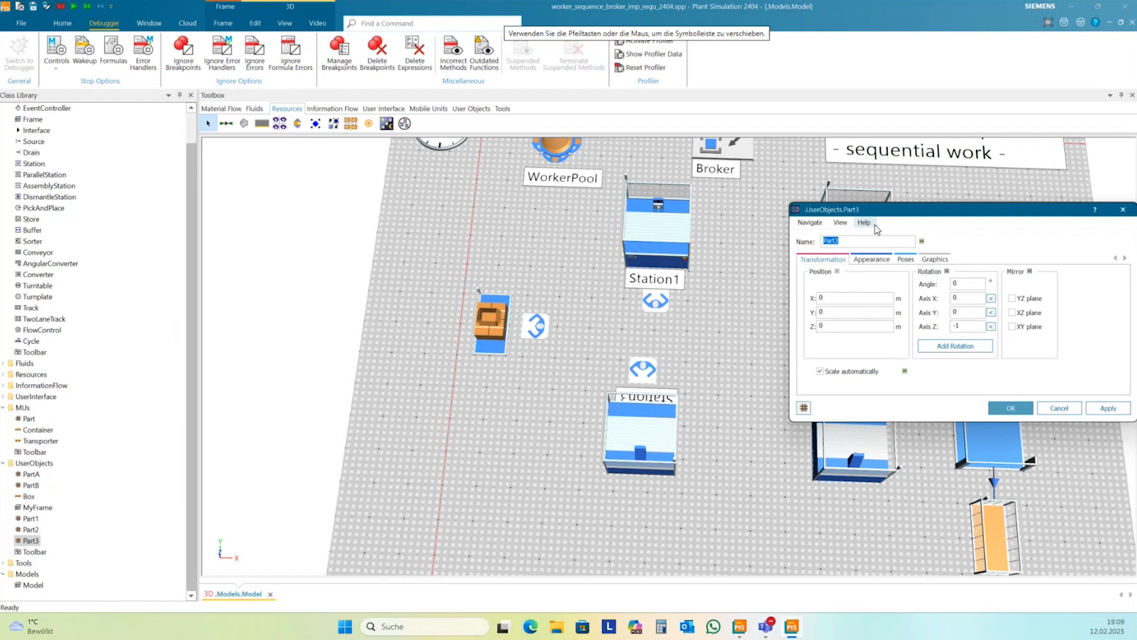
pyautogui.click(871, 259)
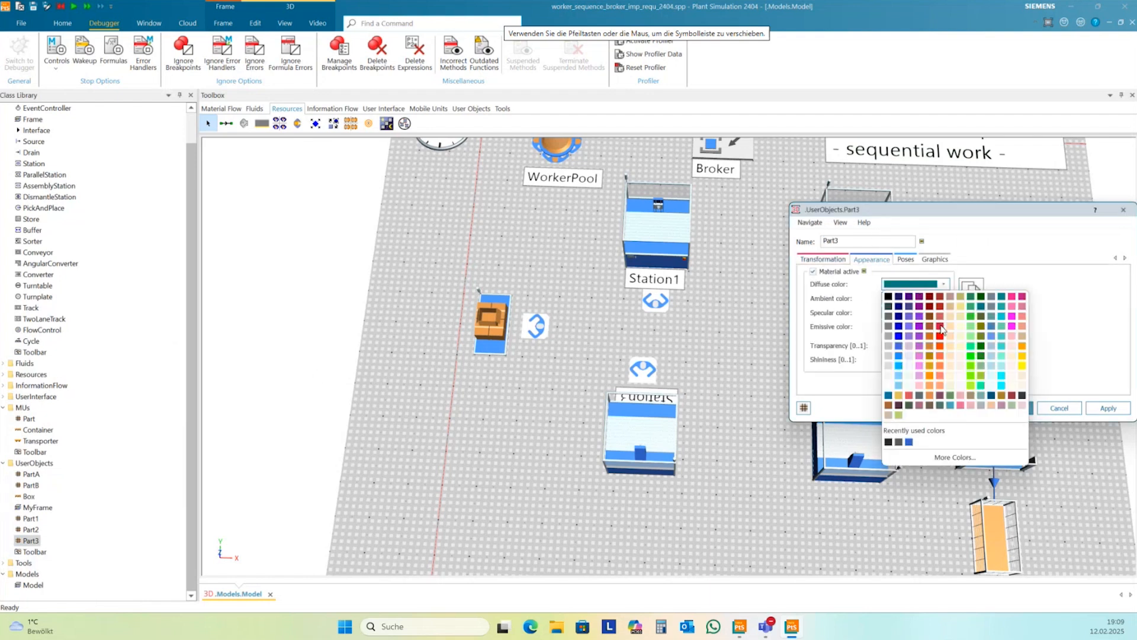
pyautogui.click(900, 337)
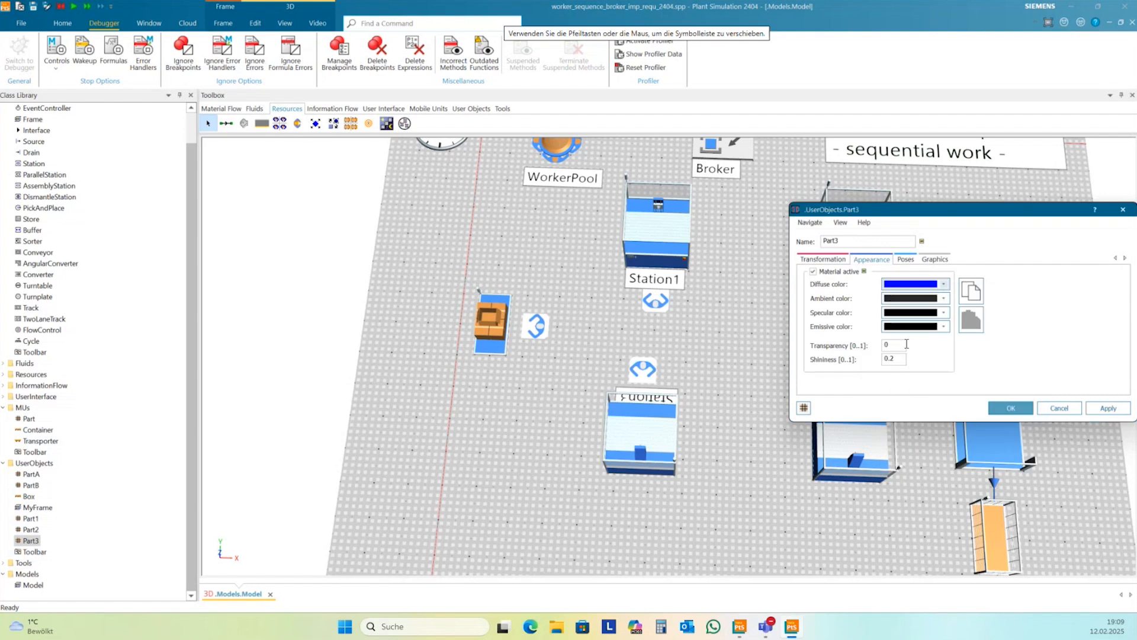
pyautogui.click(1109, 407)
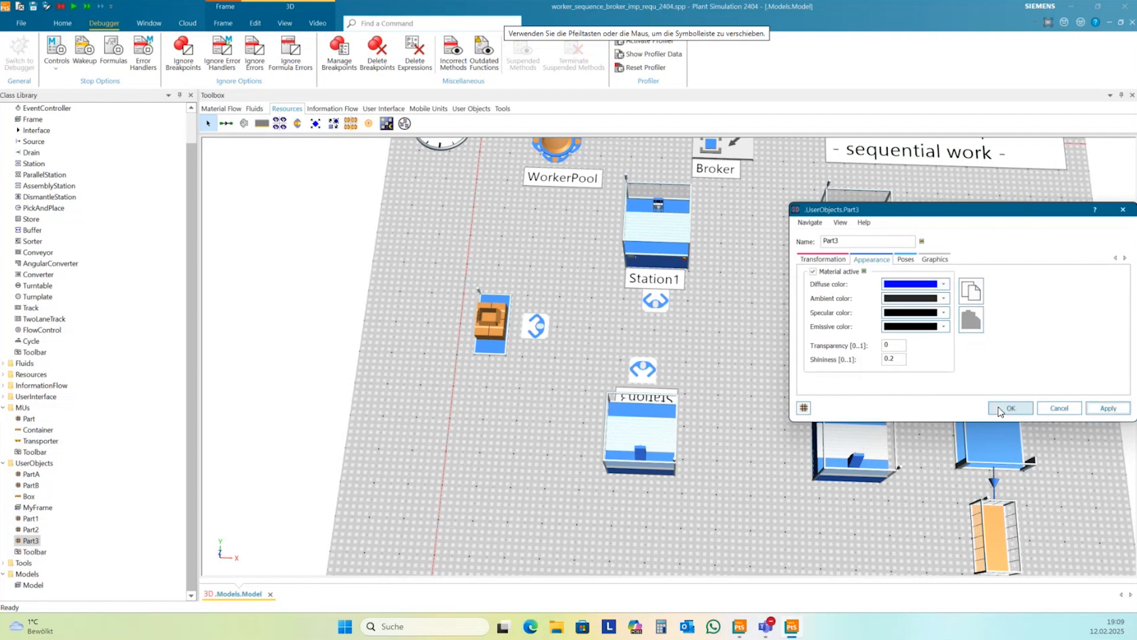
pyautogui.click(1009, 408)
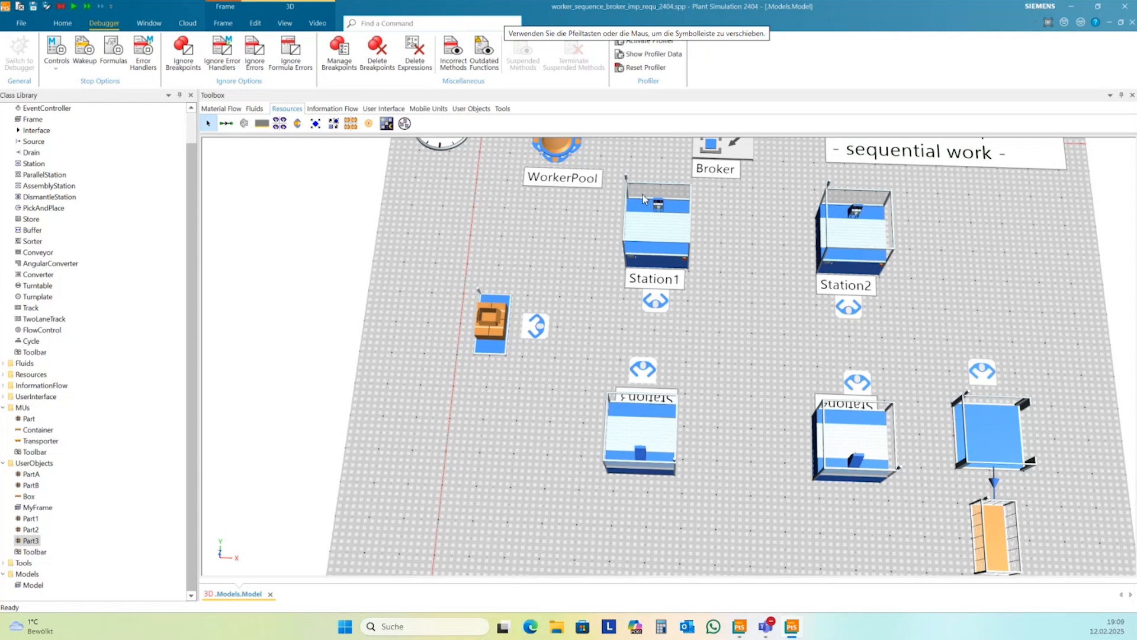
# Insert a DataTable into the model just below the source.
pyautogui.click(320, 110)
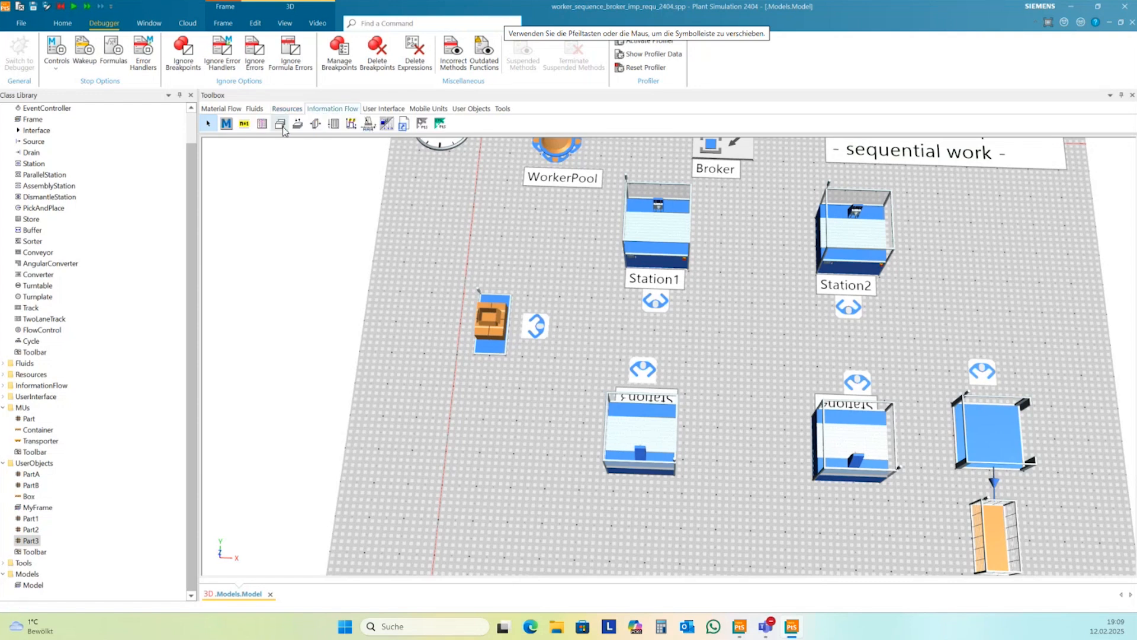
pyautogui.click(262, 123)
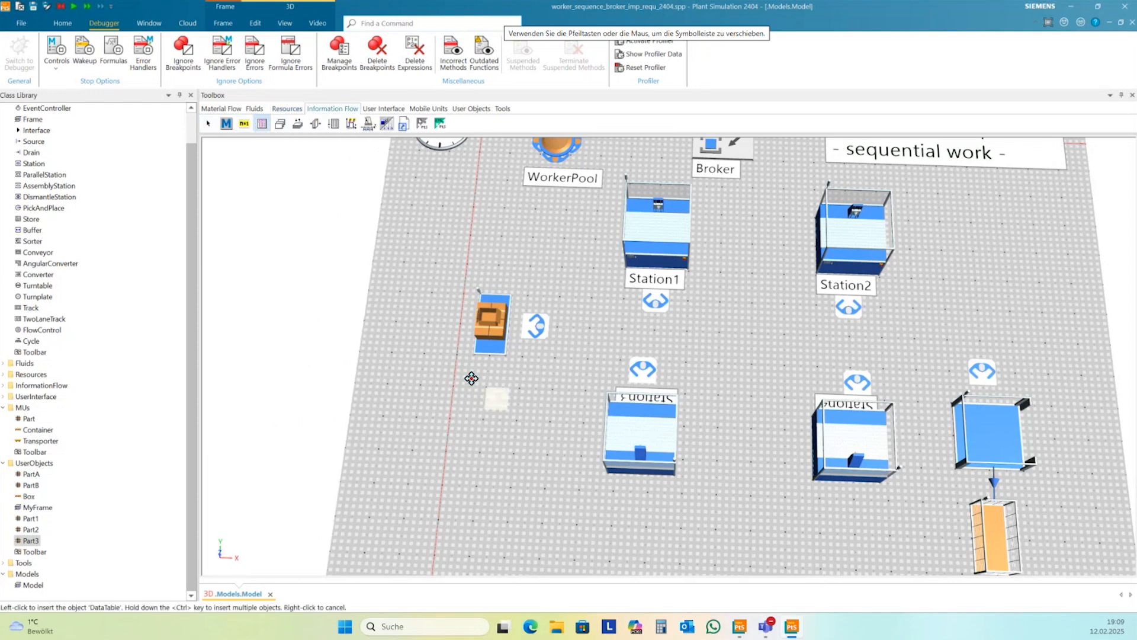
pyautogui.click(491, 392)
pyautogui.moveTo(529, 397); pyautogui.dragTo(491, 378)
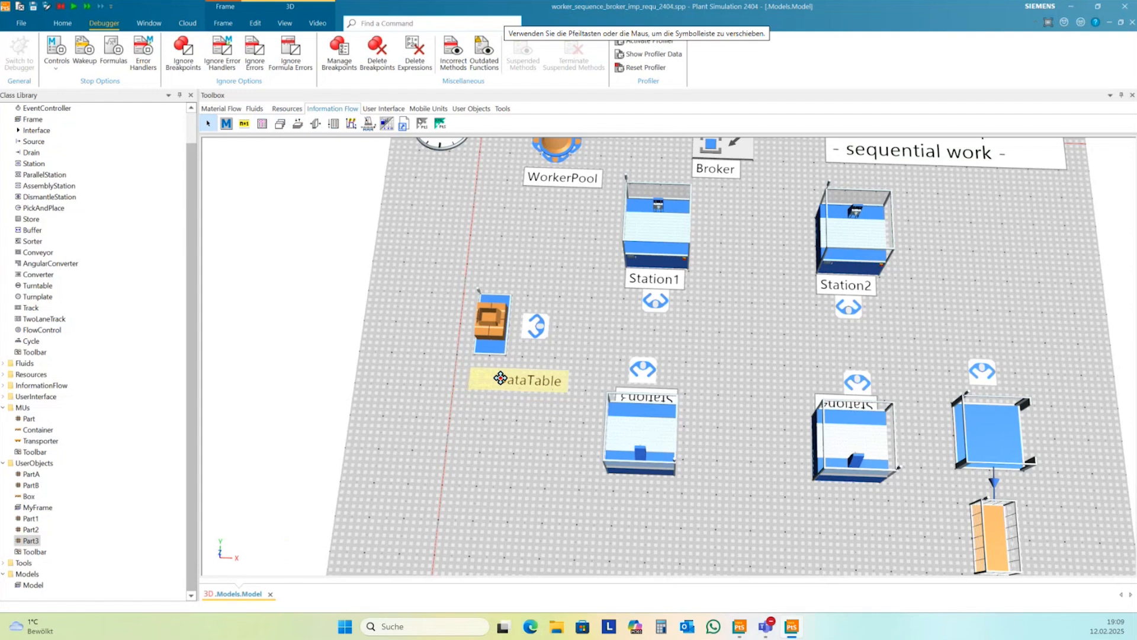
pyautogui.click(496, 424)
# Set the source's MU selection to Random and assign DataTable as its table.
pyautogui.doubleClick(496, 337)
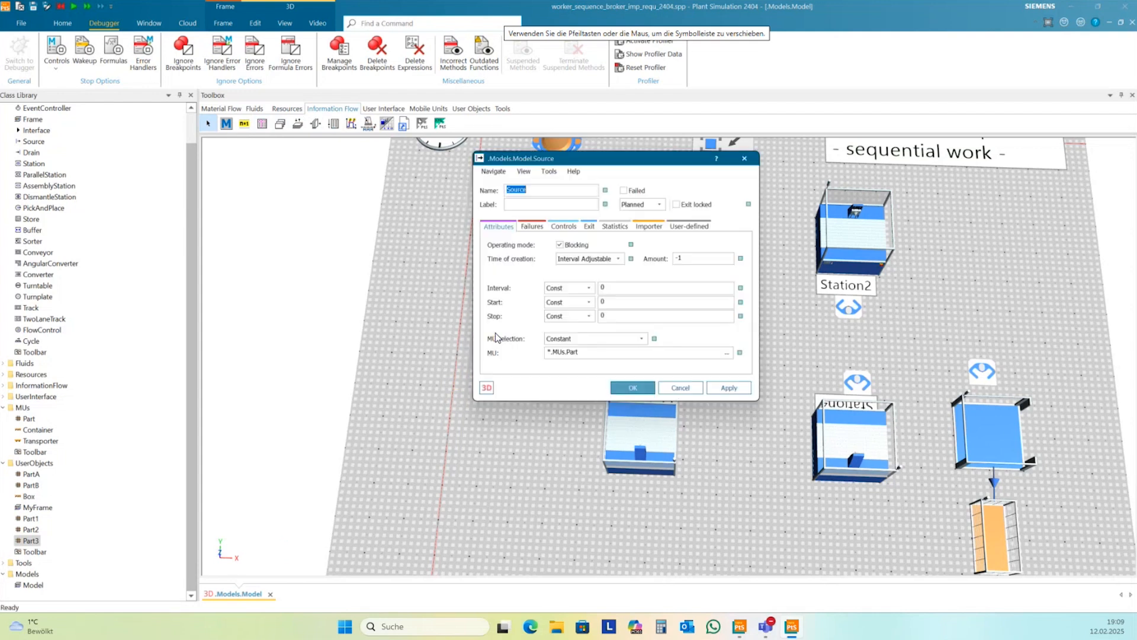
pyautogui.click(596, 346)
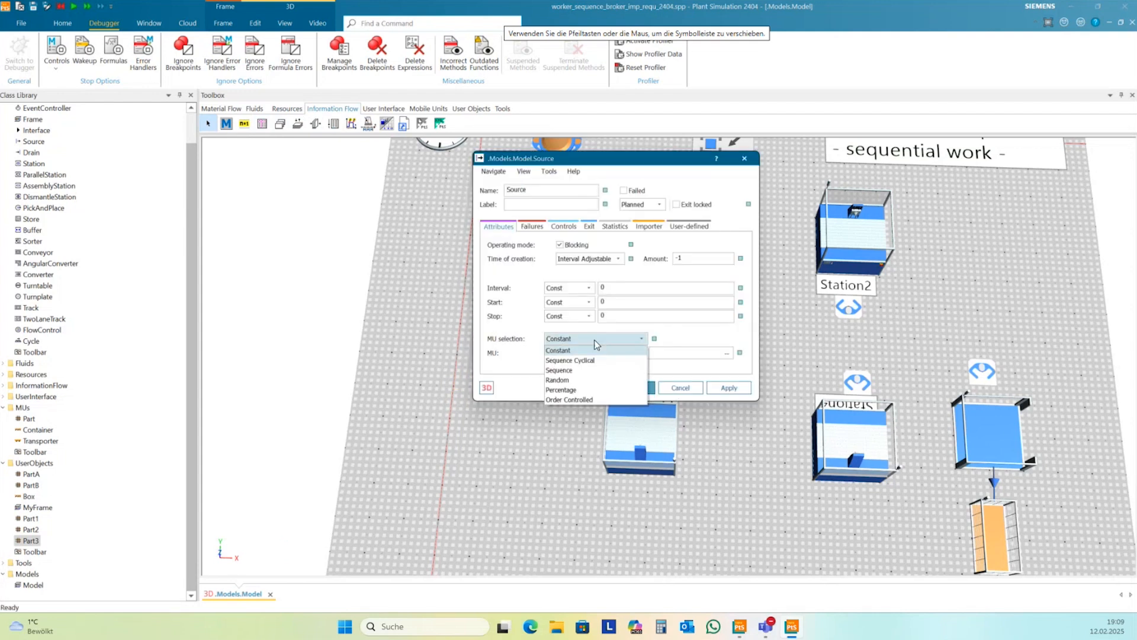
pyautogui.click(586, 383)
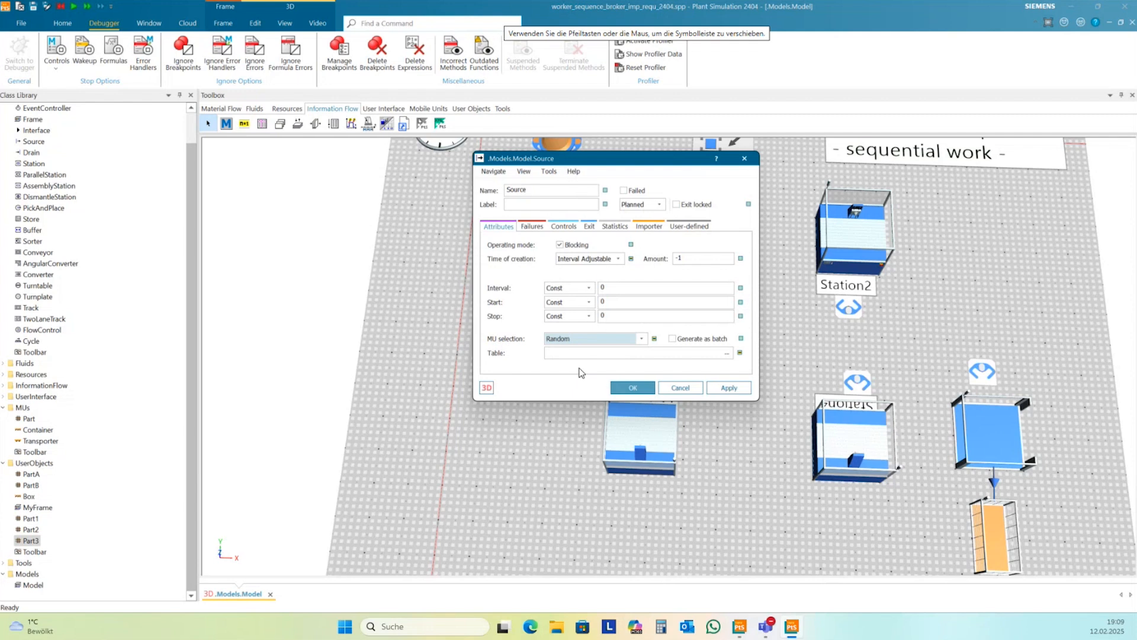
pyautogui.click(579, 353)
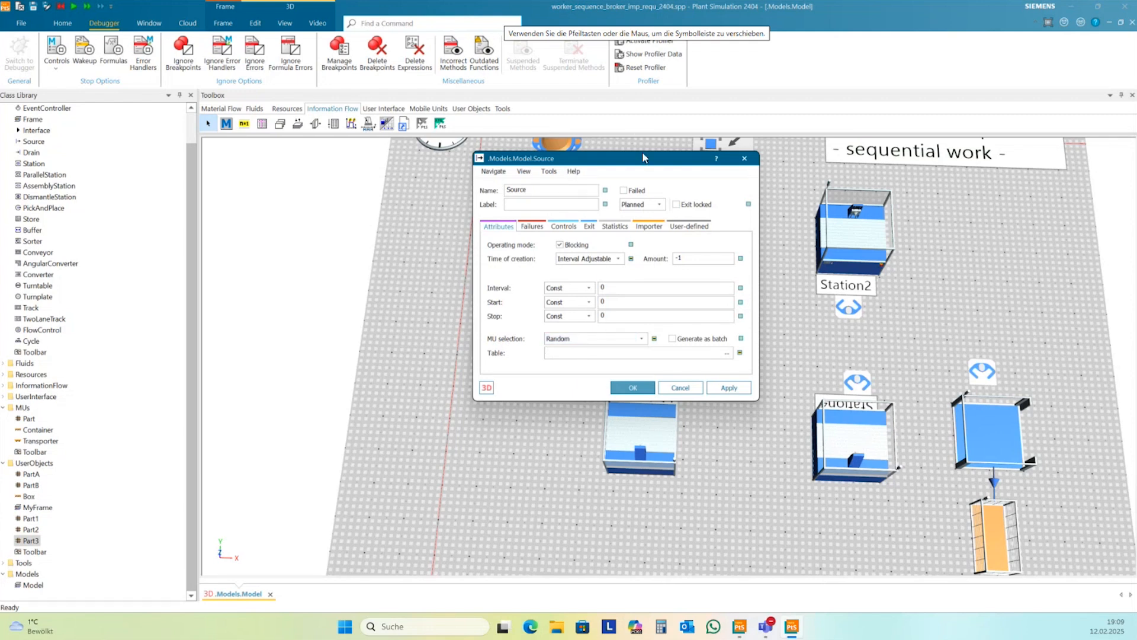
pyautogui.moveTo(644, 158); pyautogui.dragTo(806, 157)
pyautogui.moveTo(487, 379); pyautogui.dragTo(736, 354)
pyautogui.click(891, 386)
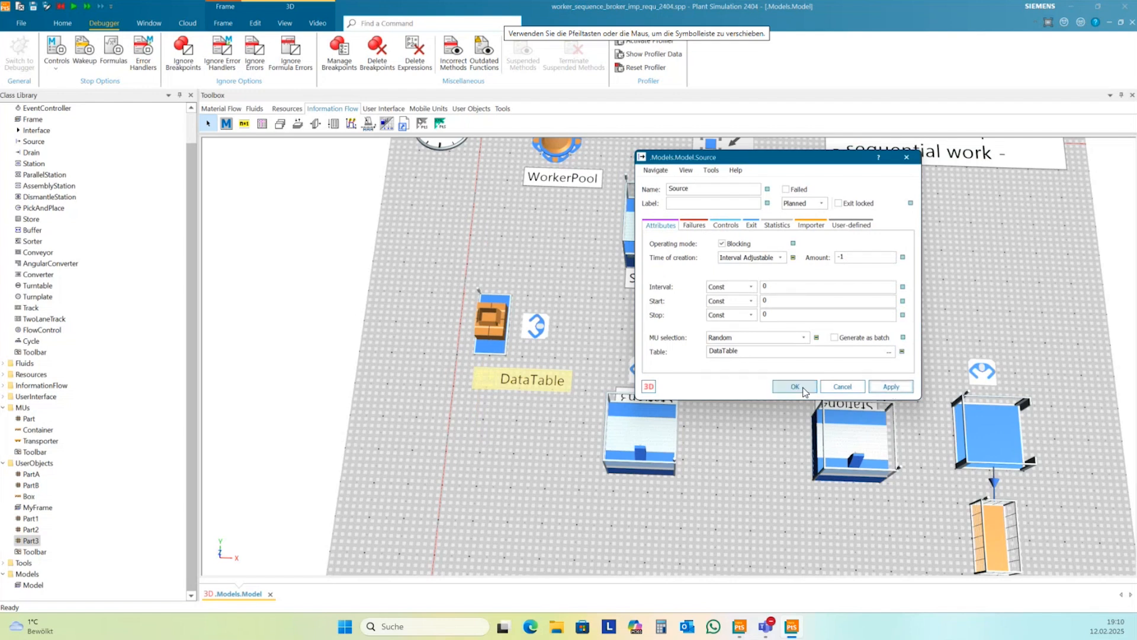
pyautogui.click(795, 387)
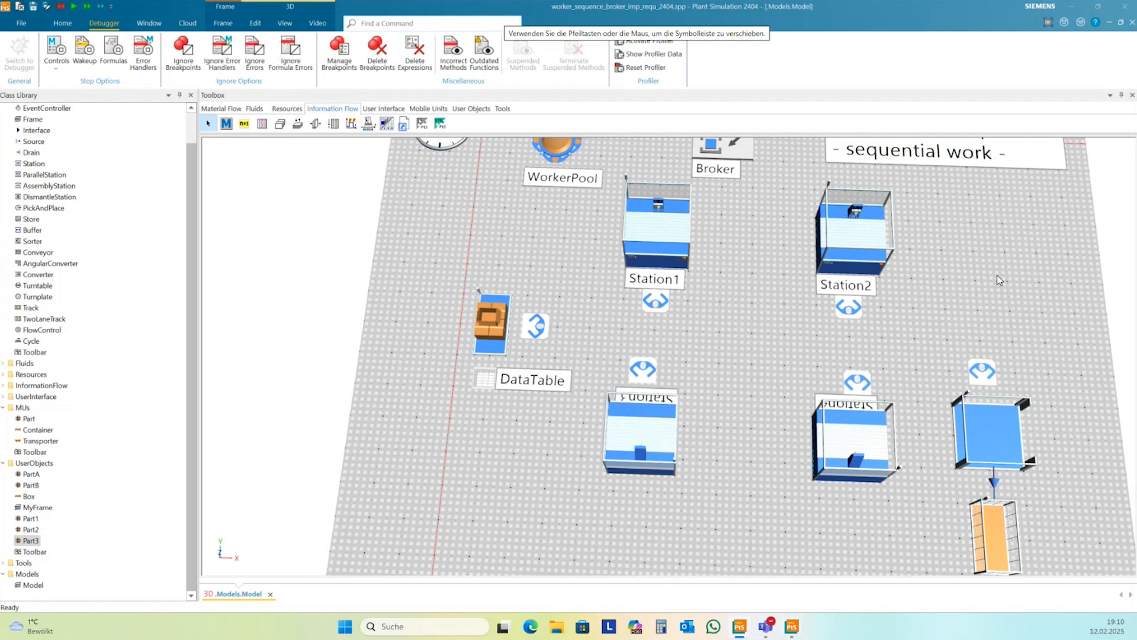
# Widen the MU column of DataTable and enter Part1, Part2 and Part3 from UserObjects in rows 1 to 3.
pyautogui.doubleClick(484, 383)
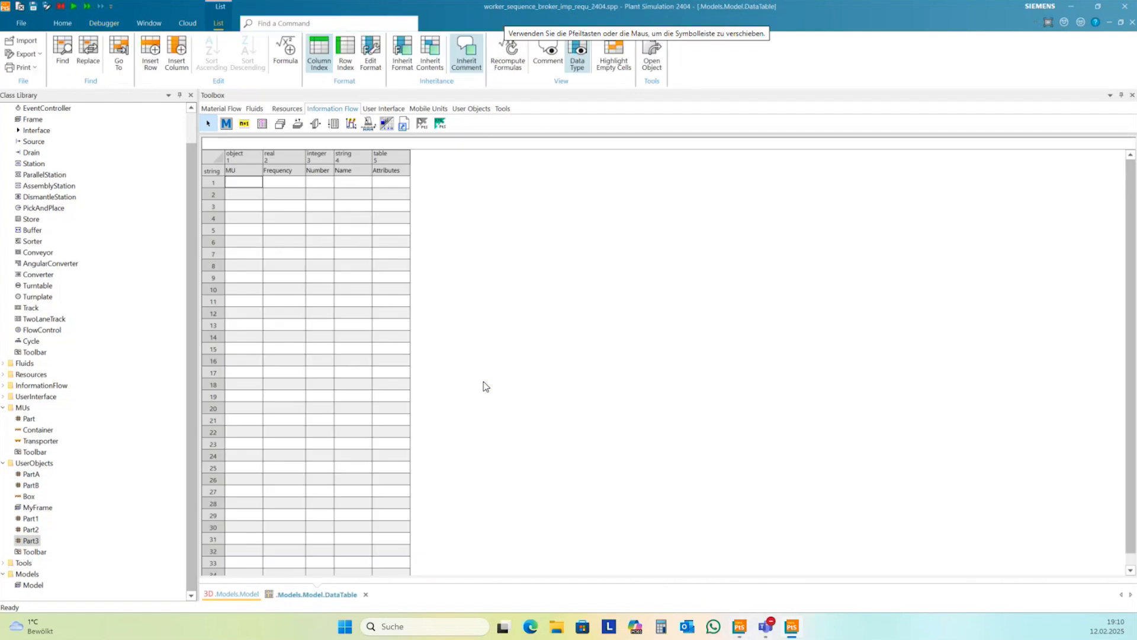
pyautogui.click(267, 156)
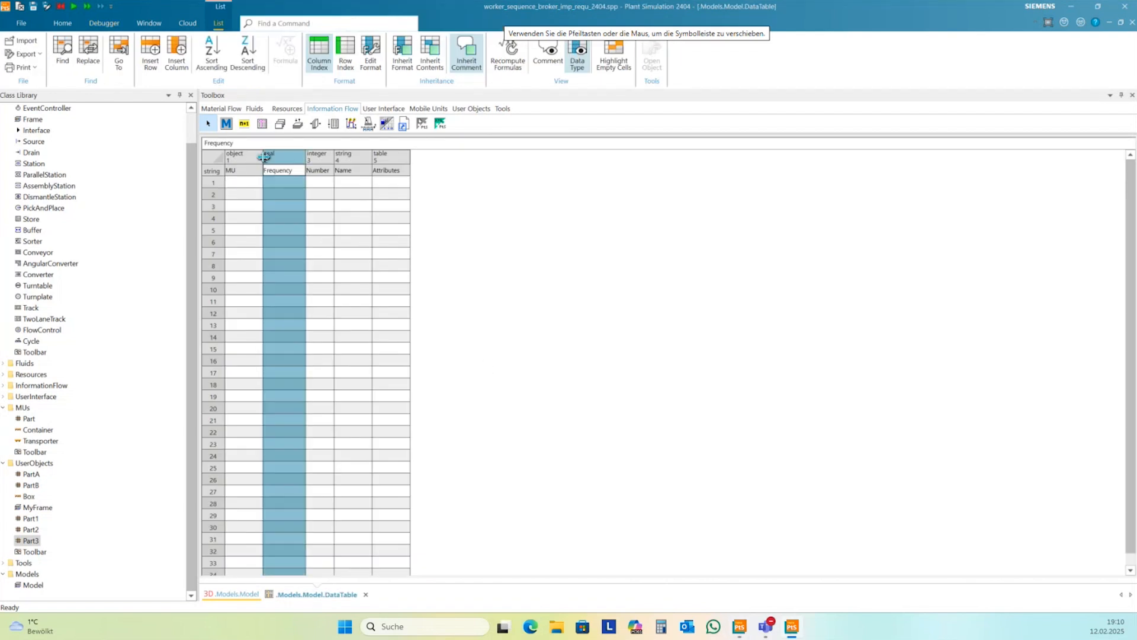
pyautogui.moveTo(266, 157); pyautogui.dragTo(315, 157)
pyautogui.click(270, 265)
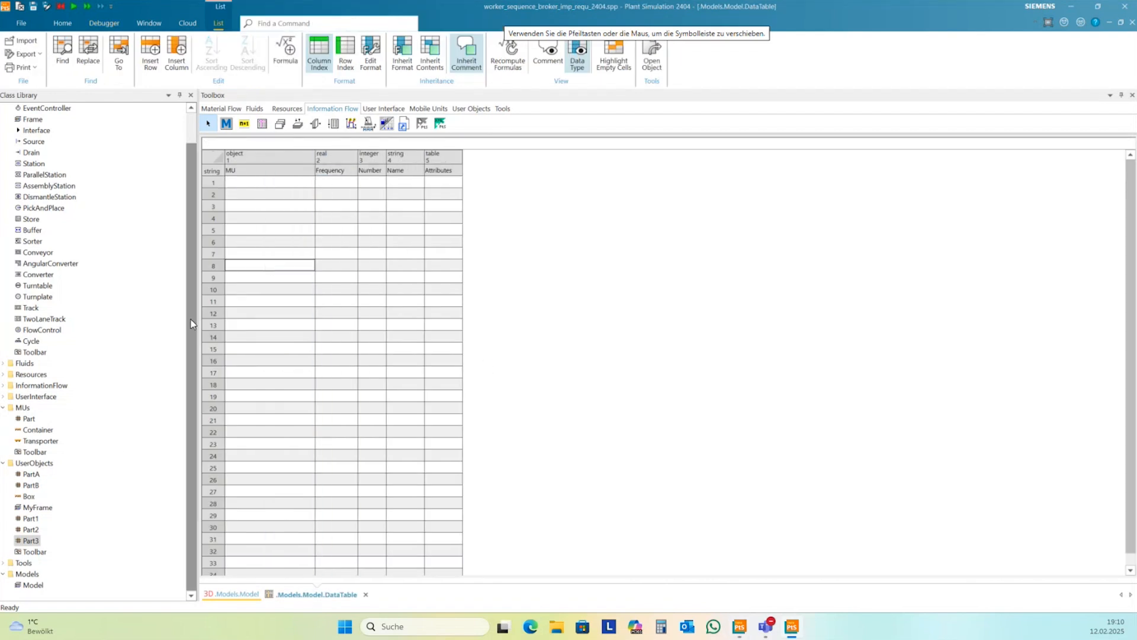
pyautogui.moveTo(31, 519); pyautogui.dragTo(288, 183)
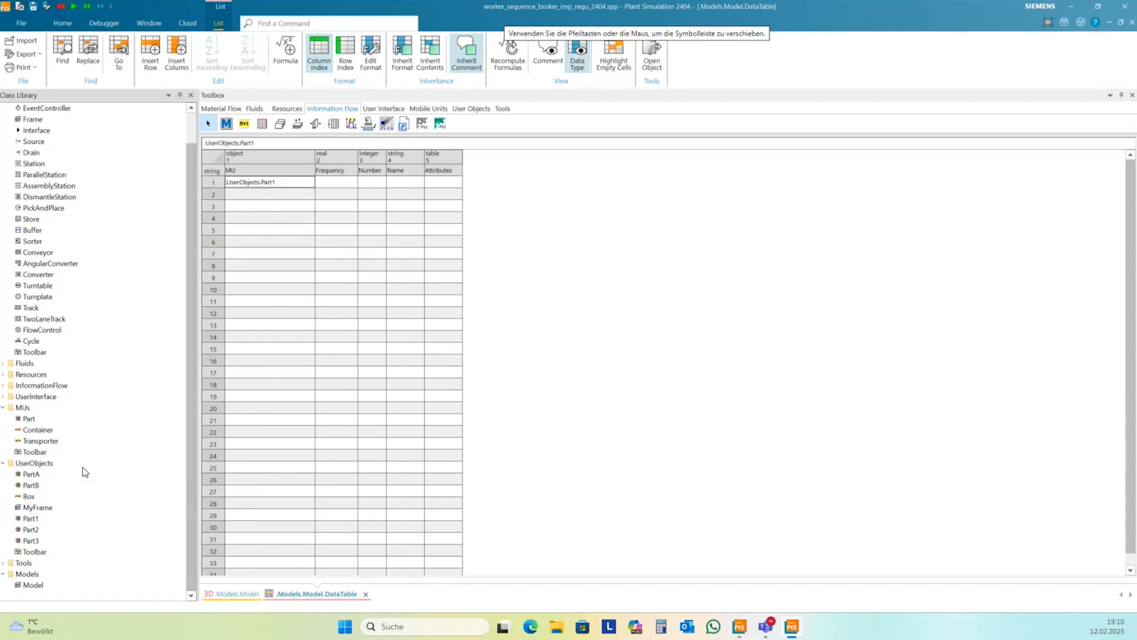
pyautogui.moveTo(28, 533); pyautogui.dragTo(266, 194)
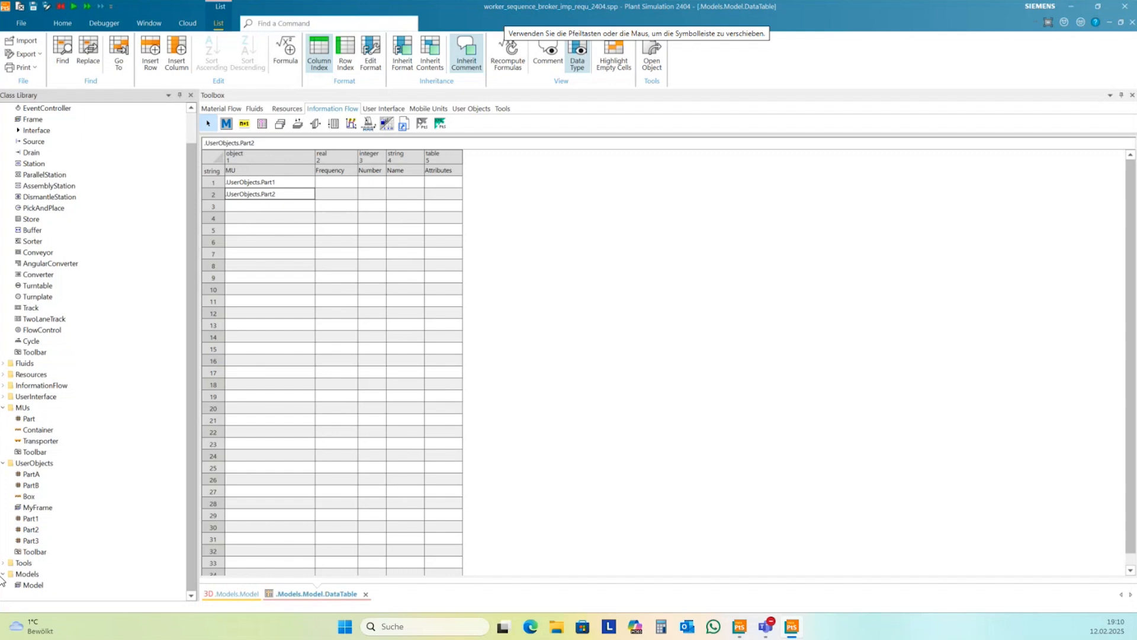
pyautogui.moveTo(29, 540); pyautogui.dragTo(263, 208)
pyautogui.click(270, 254)
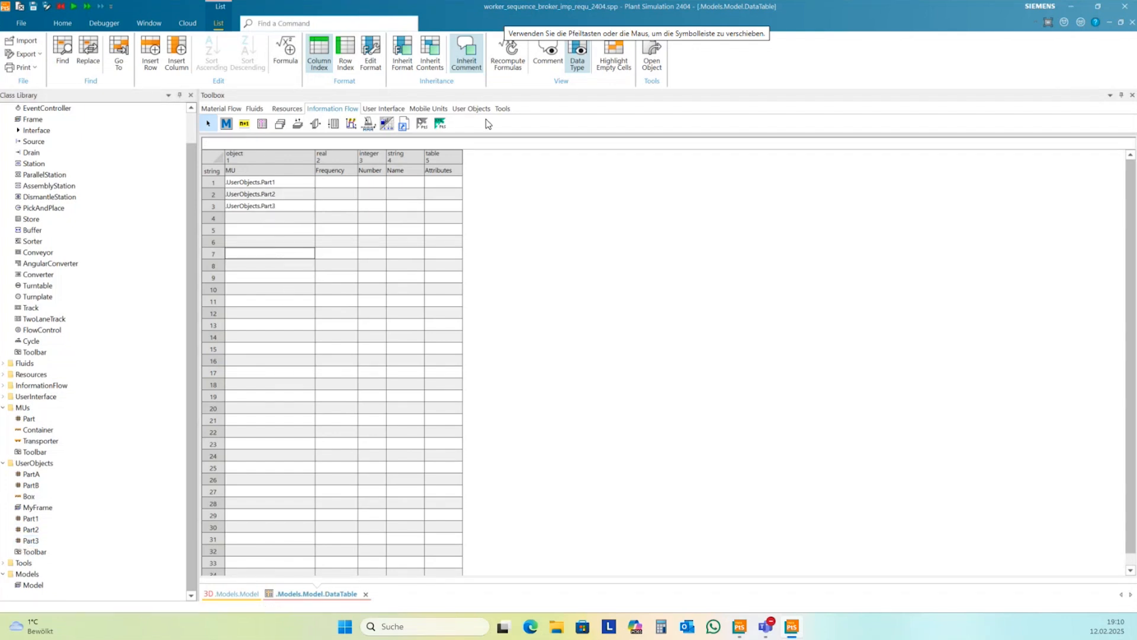
# Enter the frequencies of the three parts in DataTable, with 0.40 for Part2 and 0.2 for Part3.
pyautogui.click(331, 183)
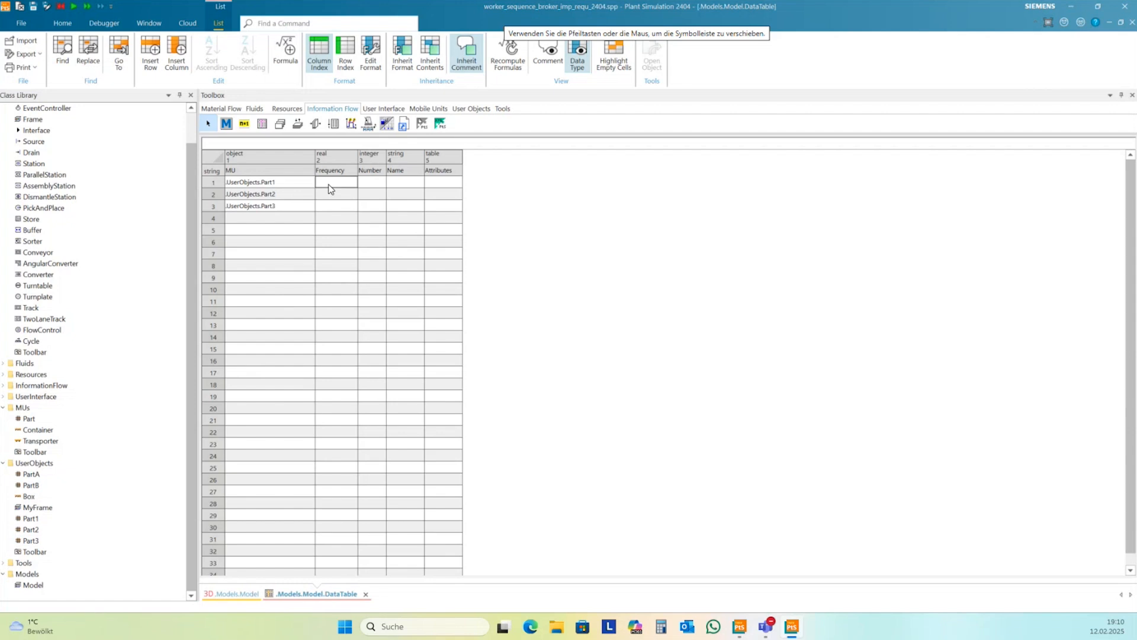
pyautogui.write('0')
pyautogui.press('Return')
pyautogui.write('0.40')
pyautogui.press('Return')
pyautogui.write('0.2')
pyautogui.press('Return')
# Set the number to 1 for each of the three parts and close the table.
pyautogui.click(383, 185)
pyautogui.write('1')
pyautogui.press('Return')
pyautogui.write('1')
pyautogui.press('Return')
pyautogui.write('1')
pyautogui.click(371, 232)
pyautogui.click(1132, 23)
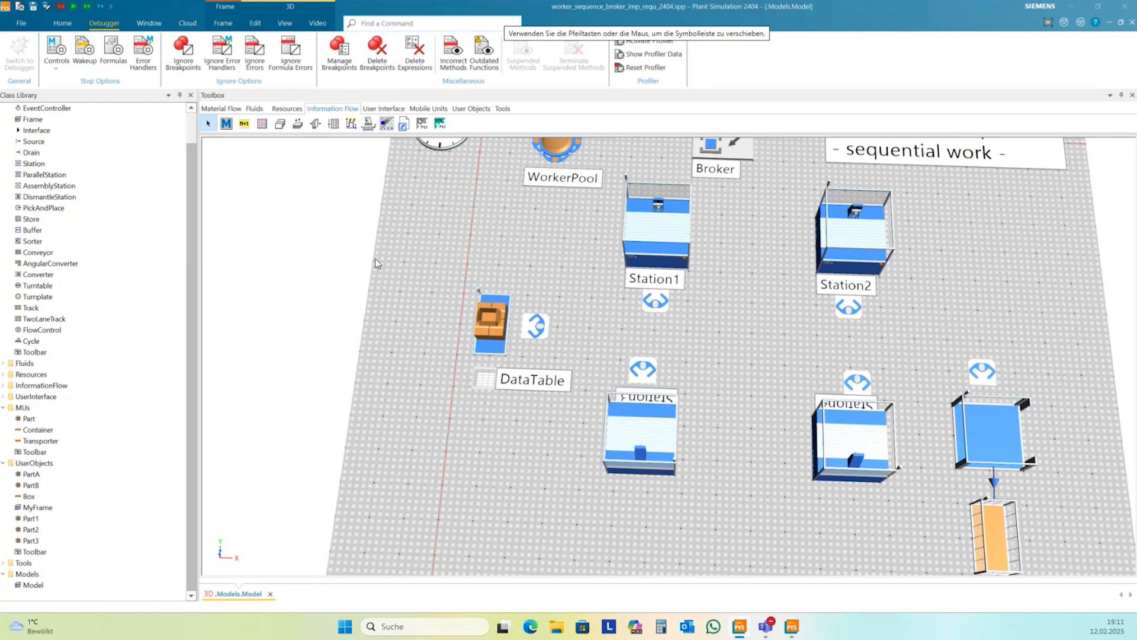
# Insert a second DataTable below the first one and rename it as BOP.
pyautogui.click(261, 123)
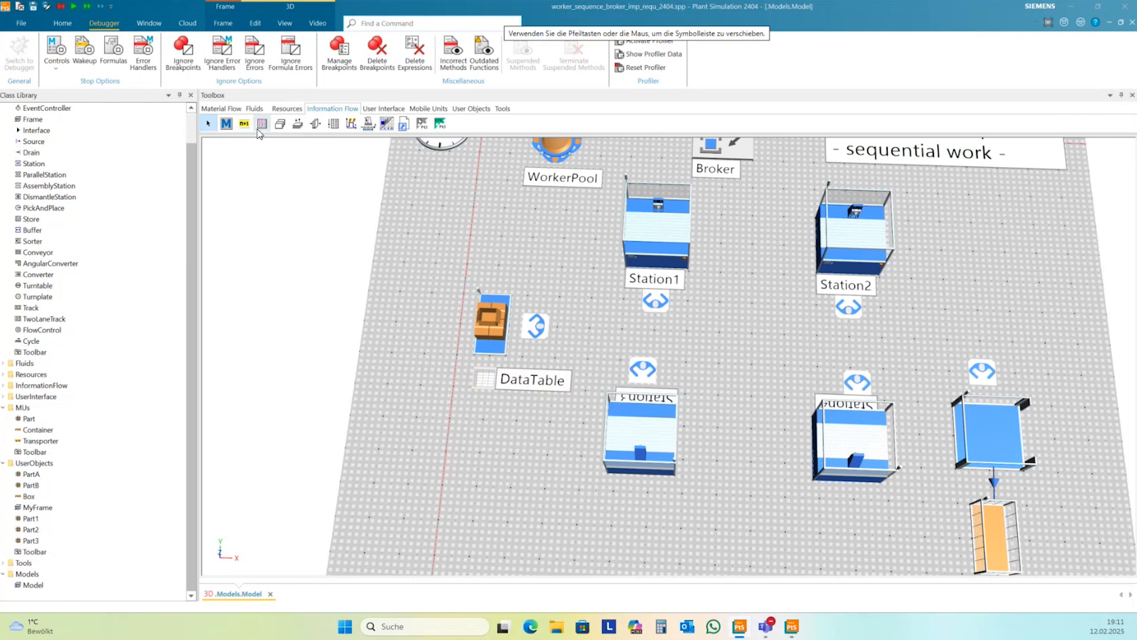
pyautogui.click(466, 410)
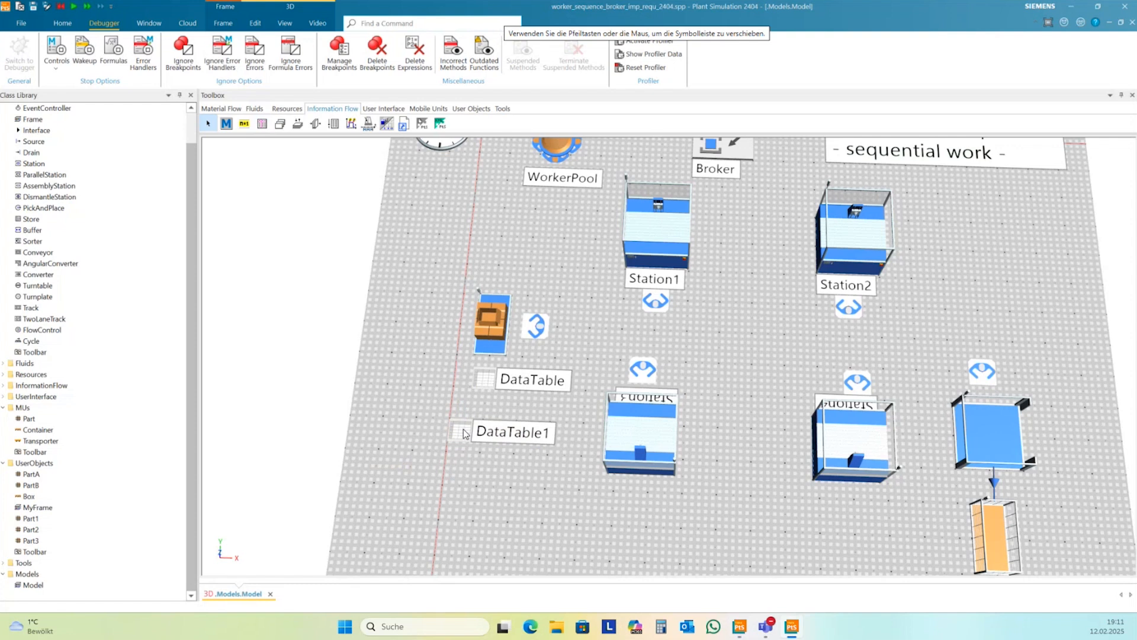
pyautogui.rightClick(463, 433)
pyautogui.click(498, 471)
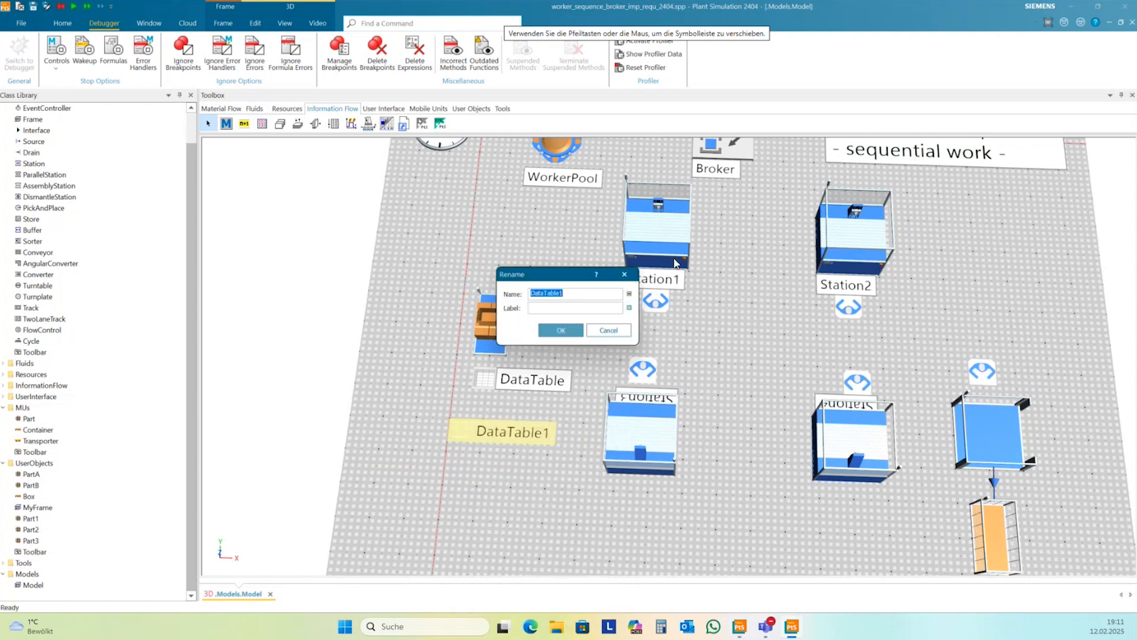
pyautogui.moveTo(580, 293); pyautogui.dragTo(519, 293)
pyautogui.write('BOP')
pyautogui.click(559, 331)
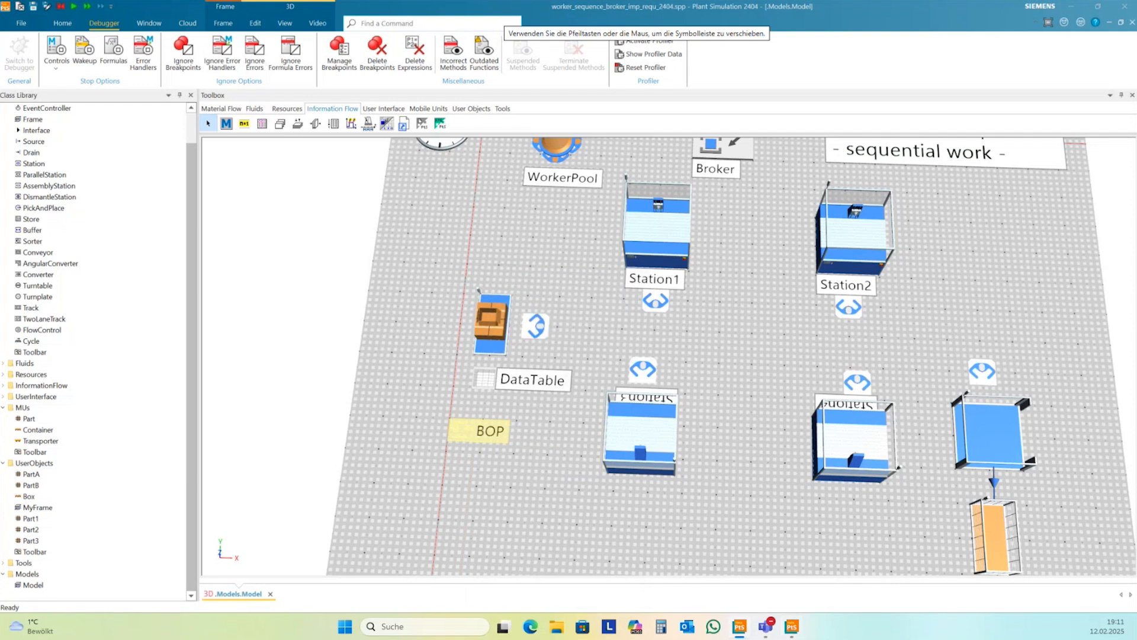
# Open the BOP table and activate both its column index and its row index.
pyautogui.doubleClick(465, 431)
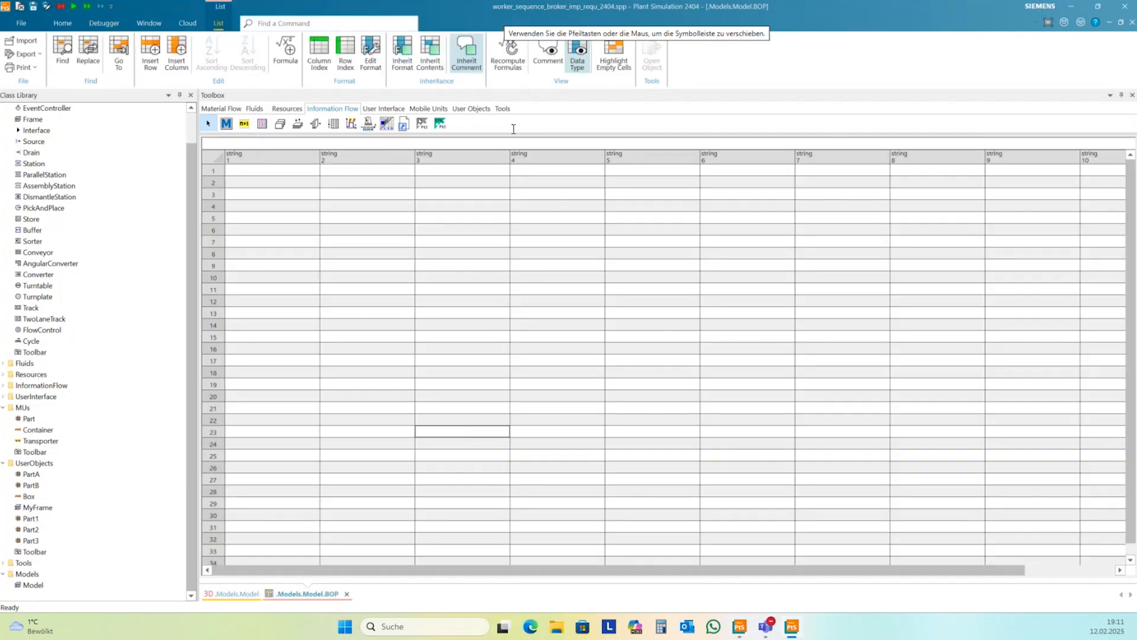
pyautogui.click(318, 52)
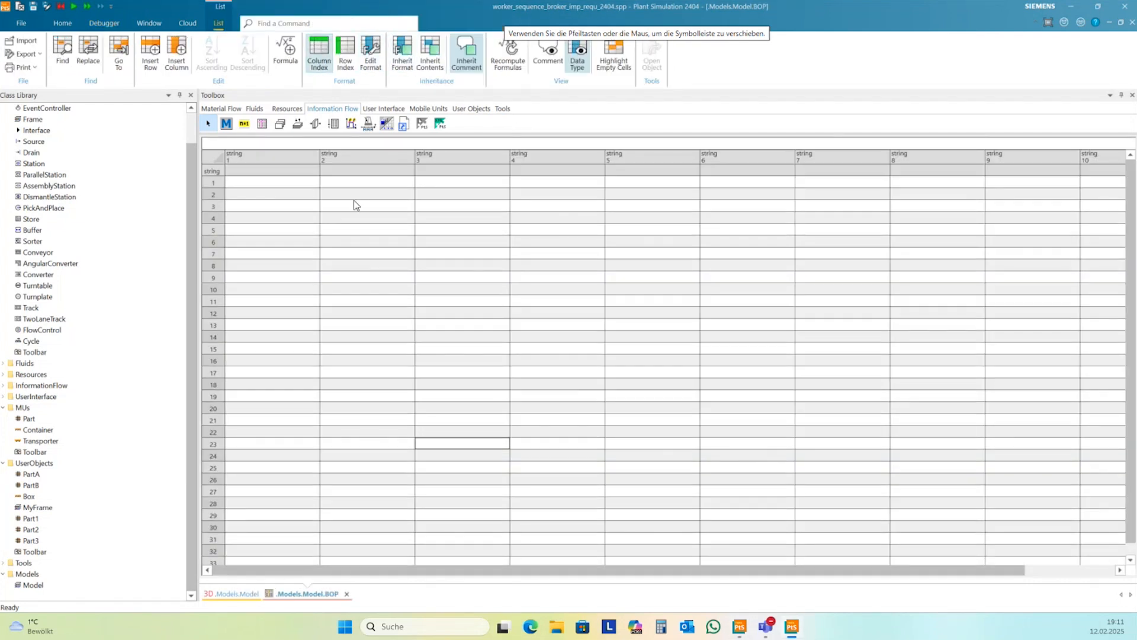
pyautogui.click(351, 50)
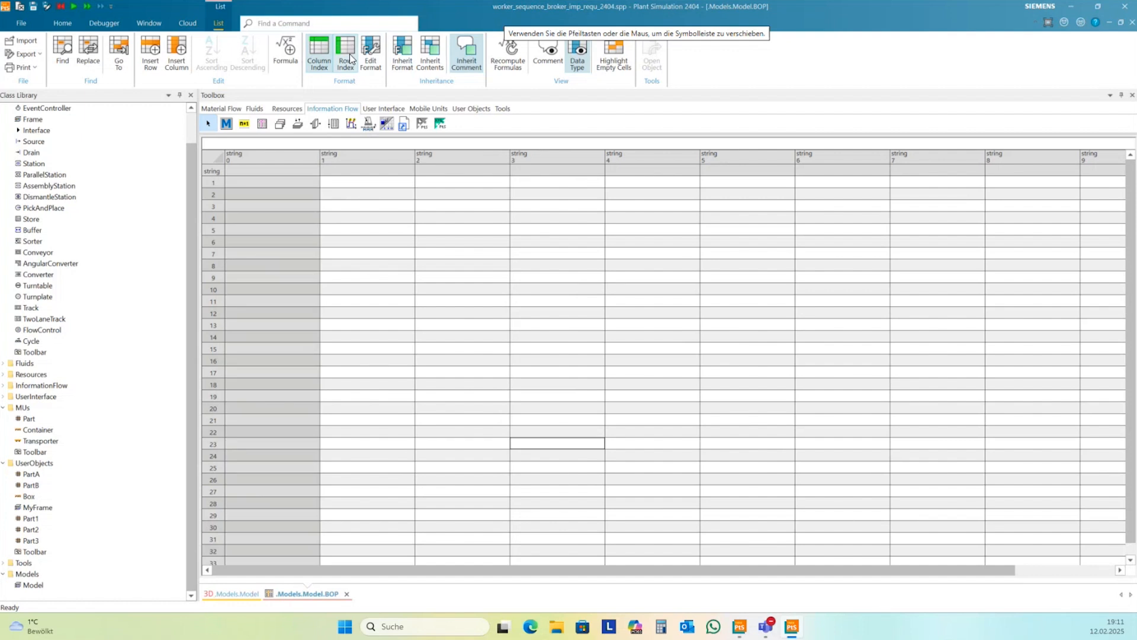
# Head the BOP table's row index column with Parts and list Part1, Part2 and Part3 below it.
pyautogui.click(270, 172)
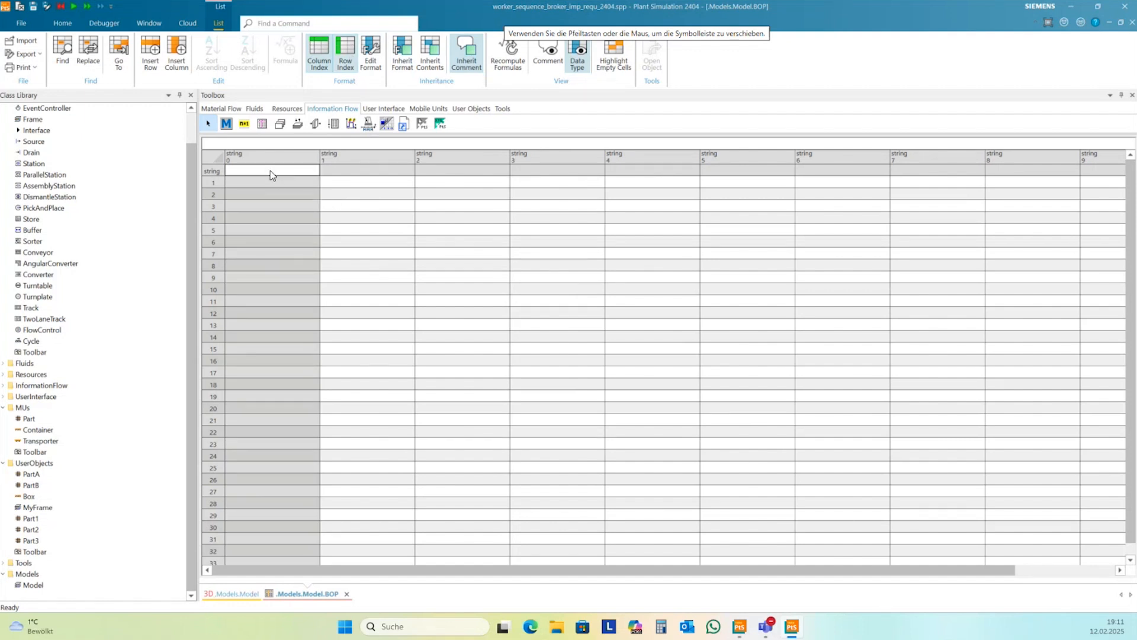
pyautogui.write('Parts')
pyautogui.click(269, 183)
pyautogui.write('Part1')
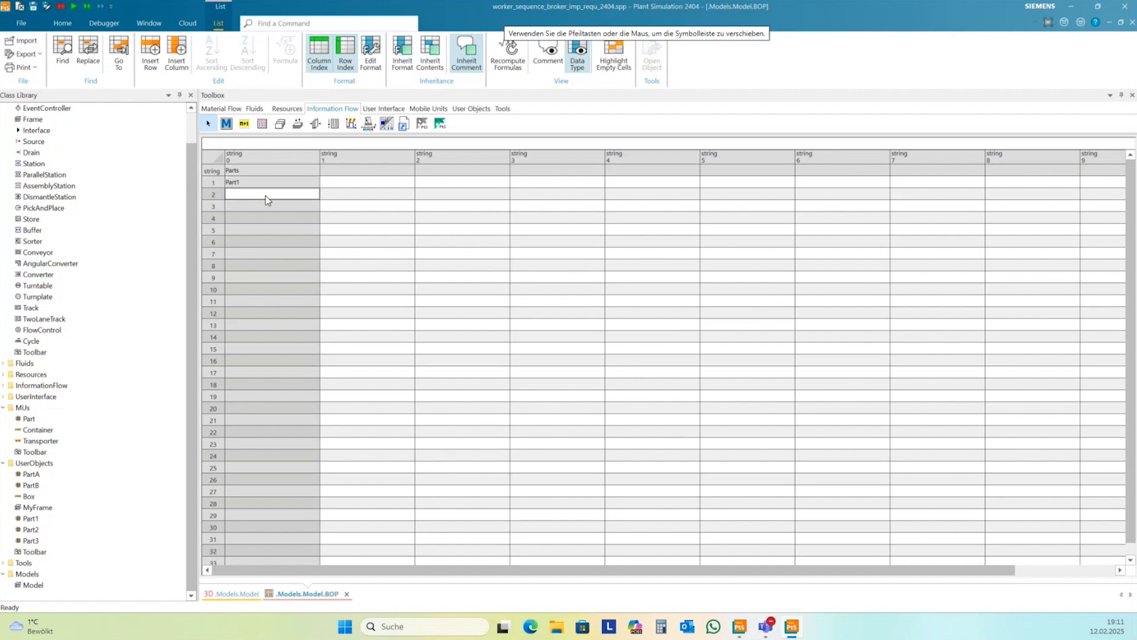
pyautogui.click(265, 195)
pyautogui.write('Part2')
pyautogui.click(262, 211)
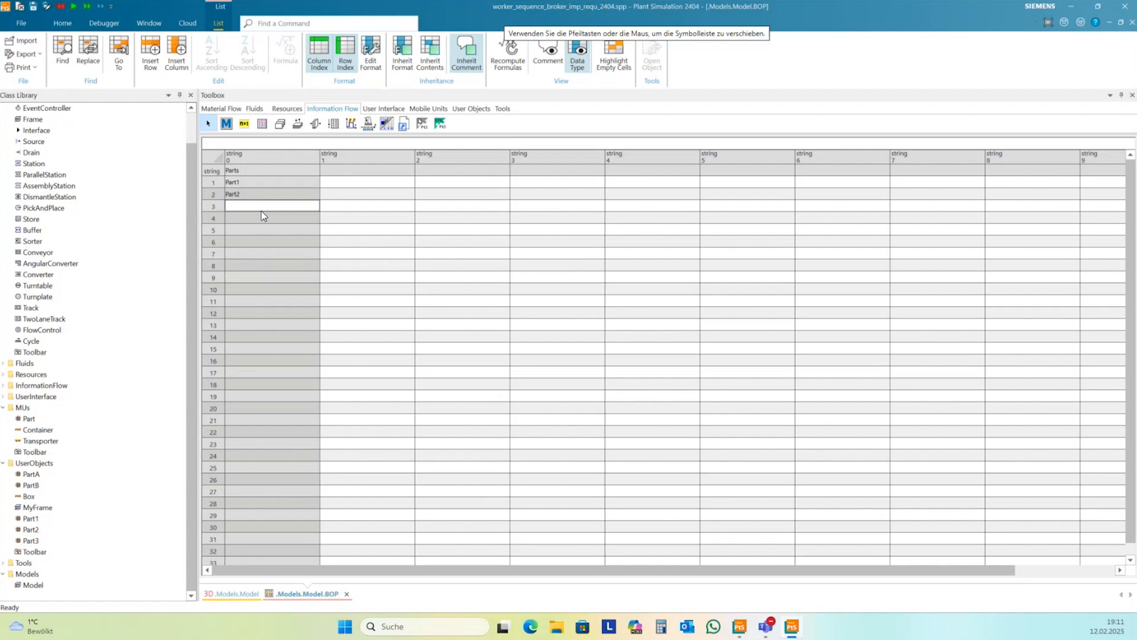
pyautogui.write('Part3')
pyautogui.press('Return')
# Name the first data column of the table BOP.
pyautogui.click(342, 156)
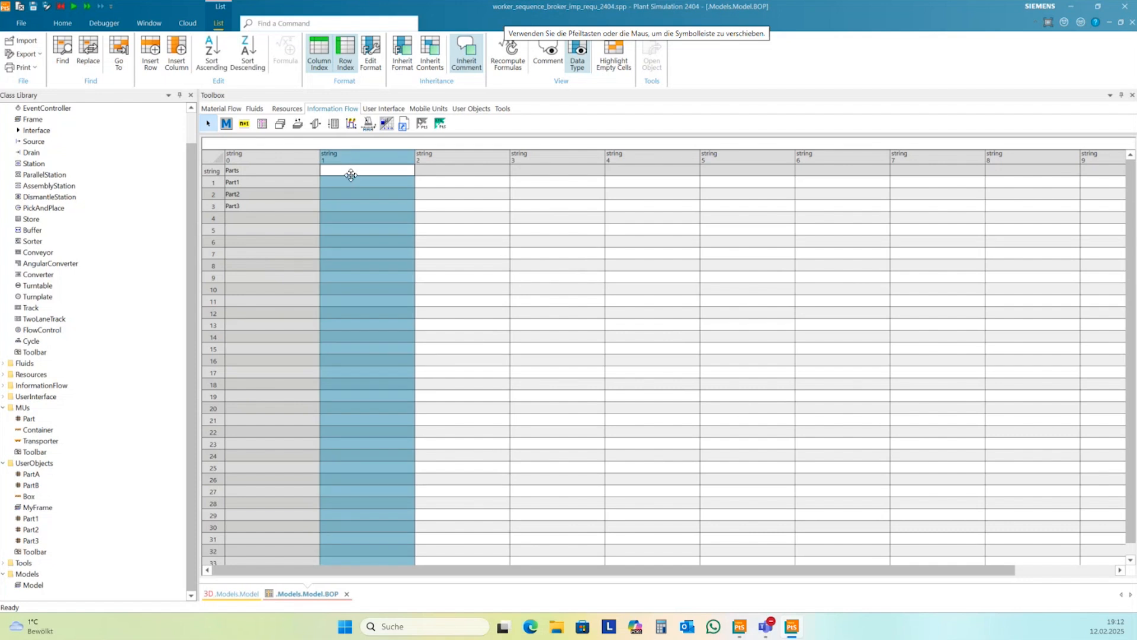
pyautogui.click(352, 173)
pyautogui.write('BOP')
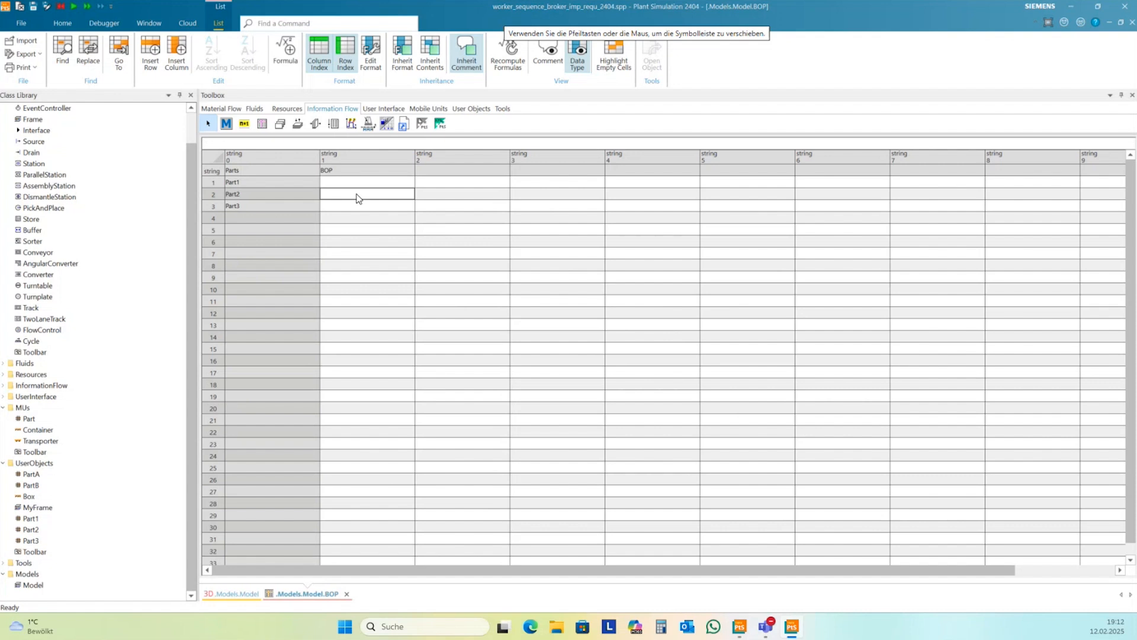
# Set the data type of the BOP column to Table.
pyautogui.click(350, 157)
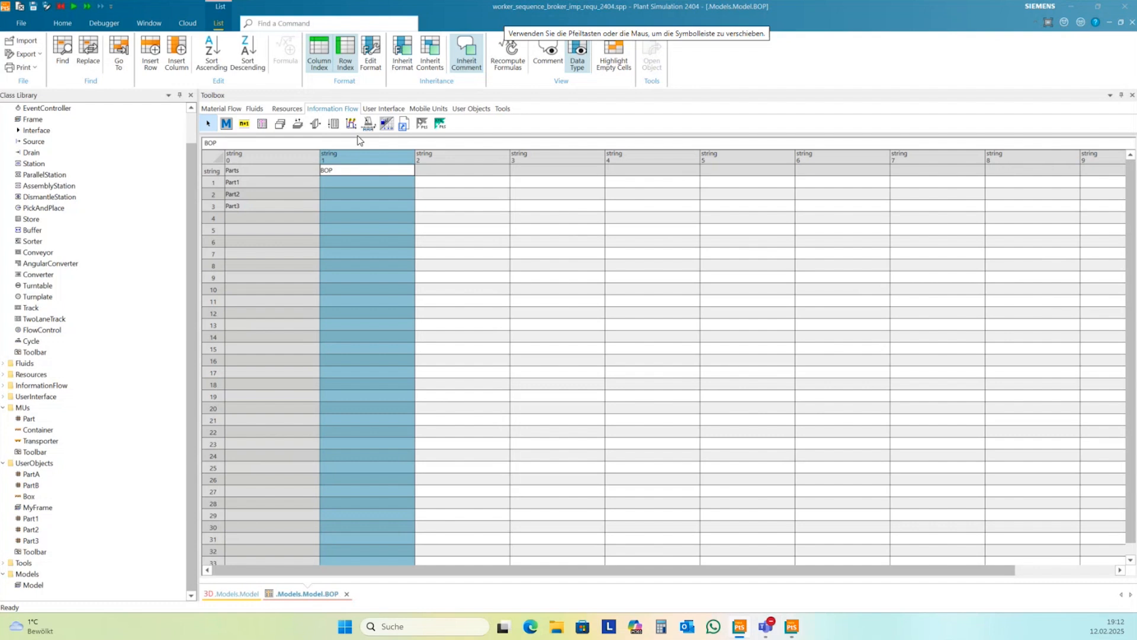
pyautogui.rightClick(349, 161)
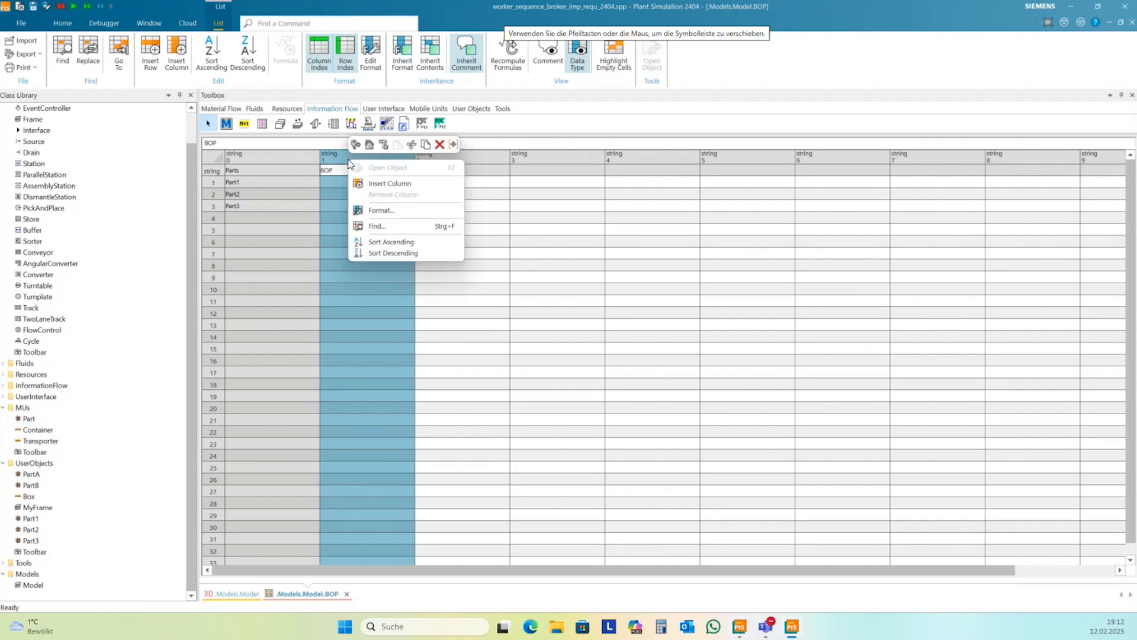
pyautogui.click(397, 208)
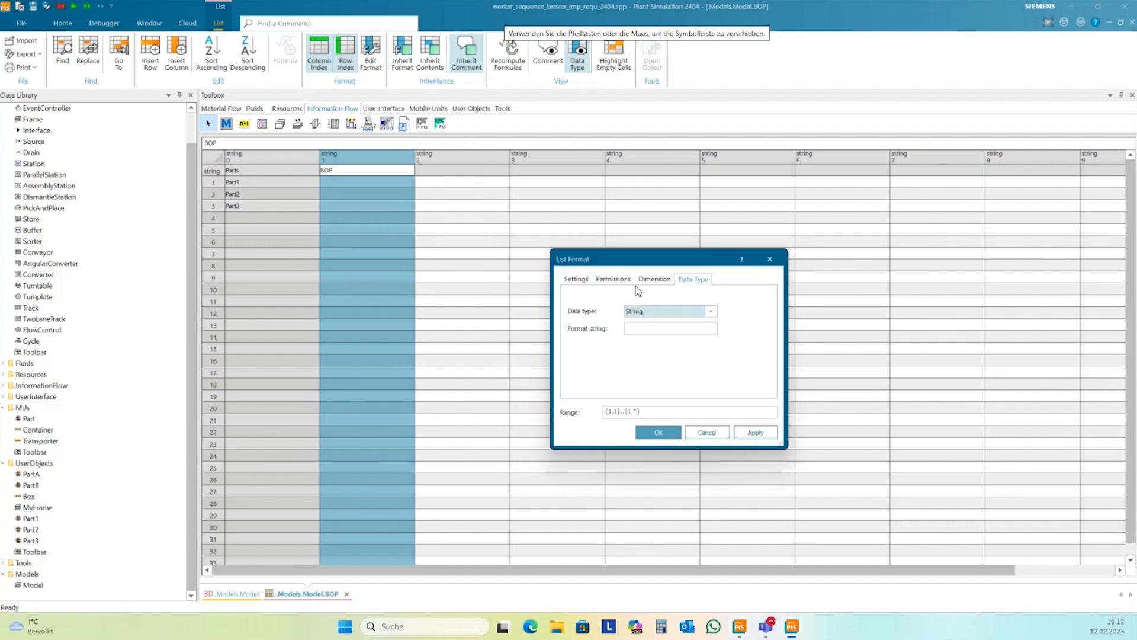
pyautogui.click(652, 311)
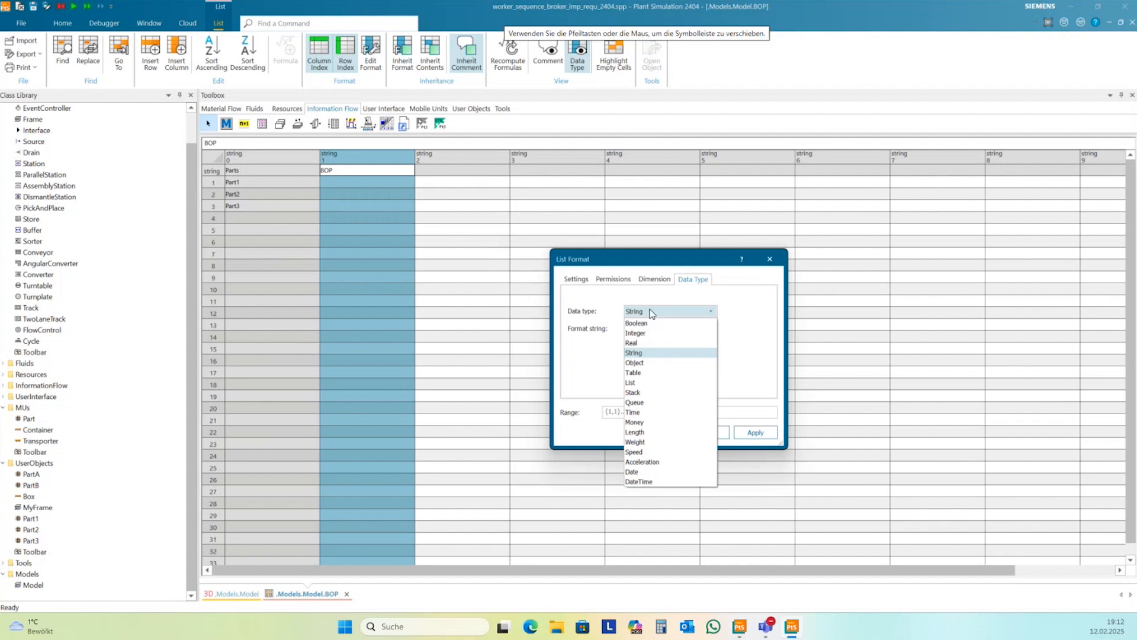
pyautogui.click(647, 372)
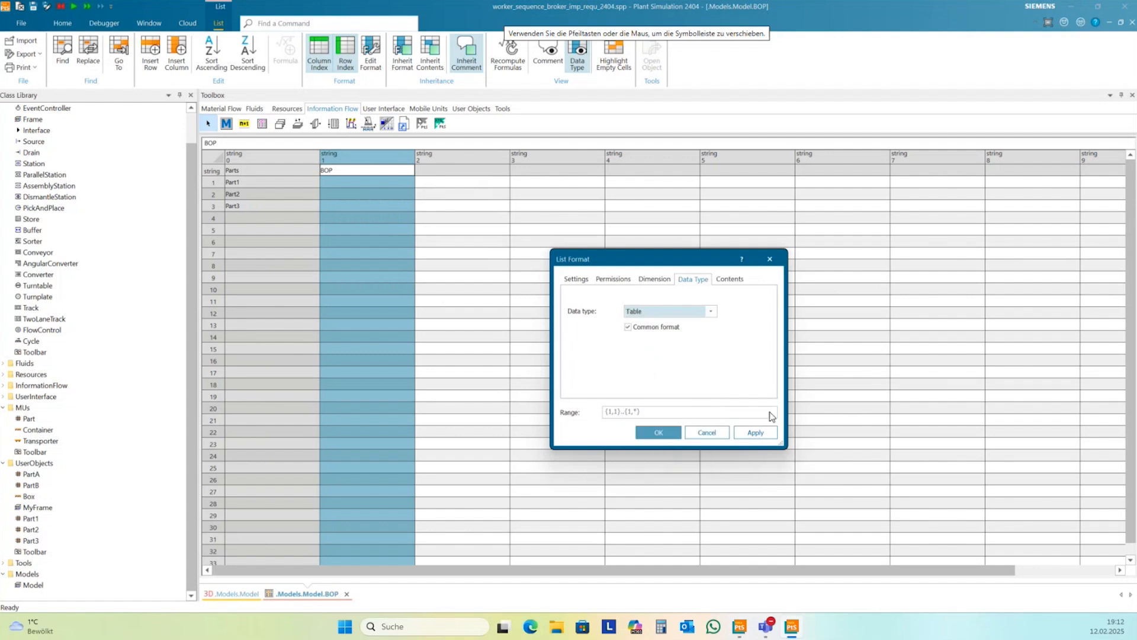
pyautogui.click(763, 437)
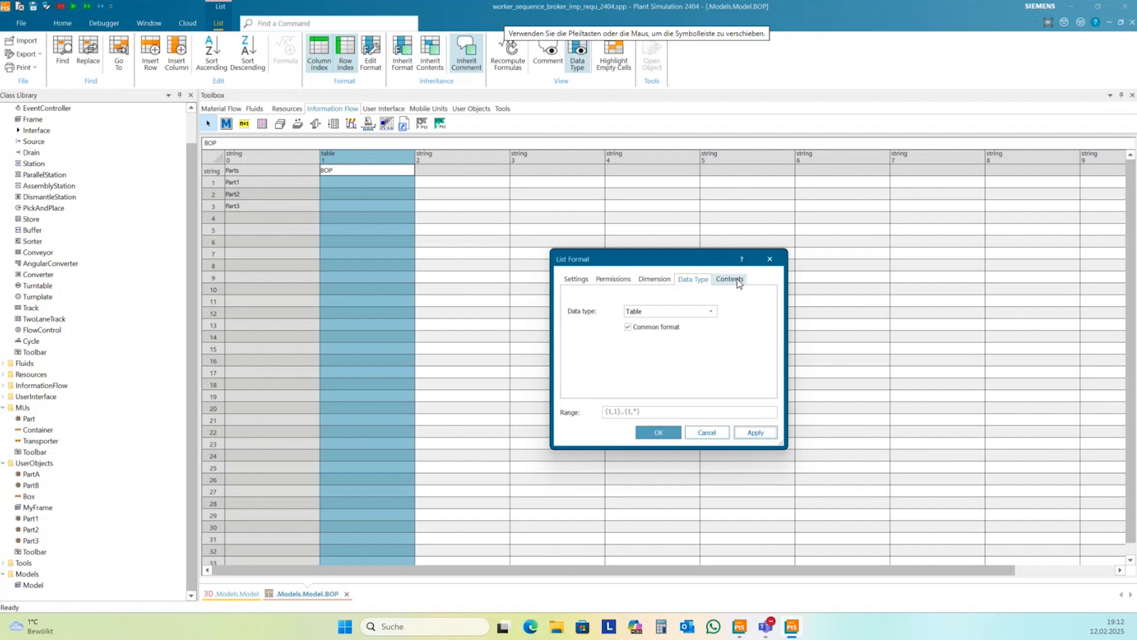
# Activate the column index in the common format of the BOP column's nested tables.
pyautogui.click(737, 278)
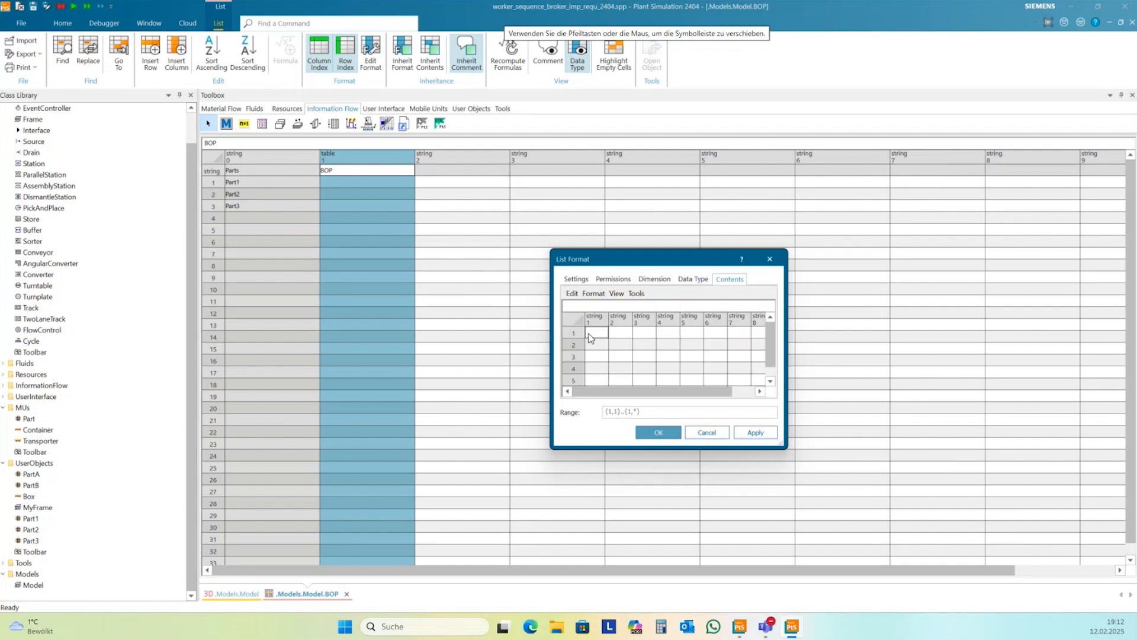
pyautogui.click(595, 320)
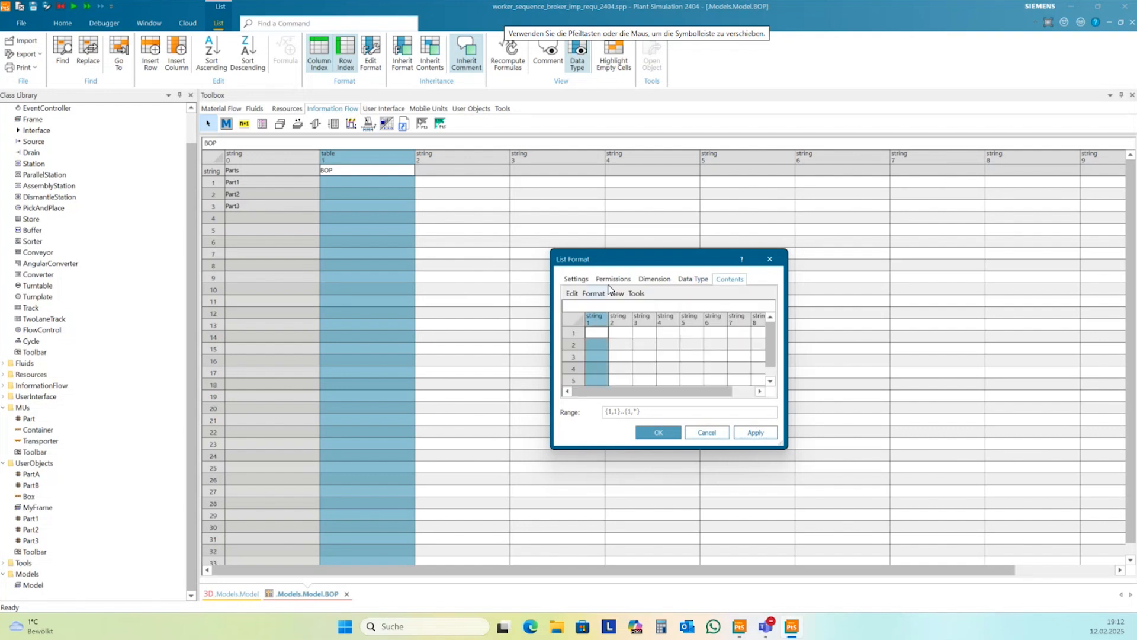
pyautogui.click(615, 294)
pyautogui.moveTo(604, 299)
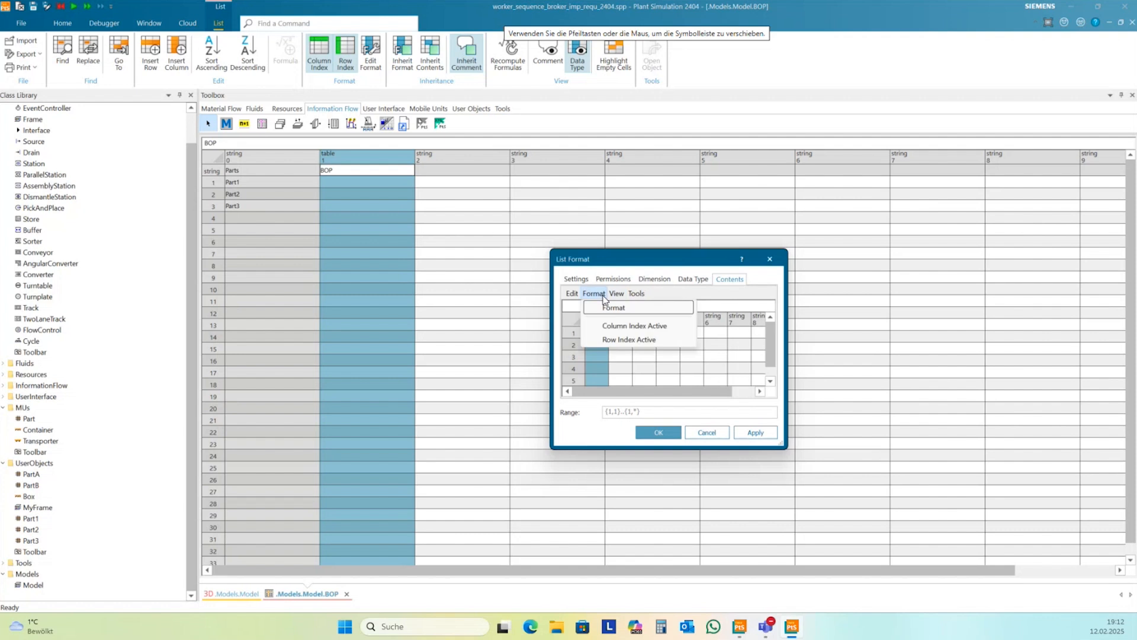
pyautogui.click(614, 326)
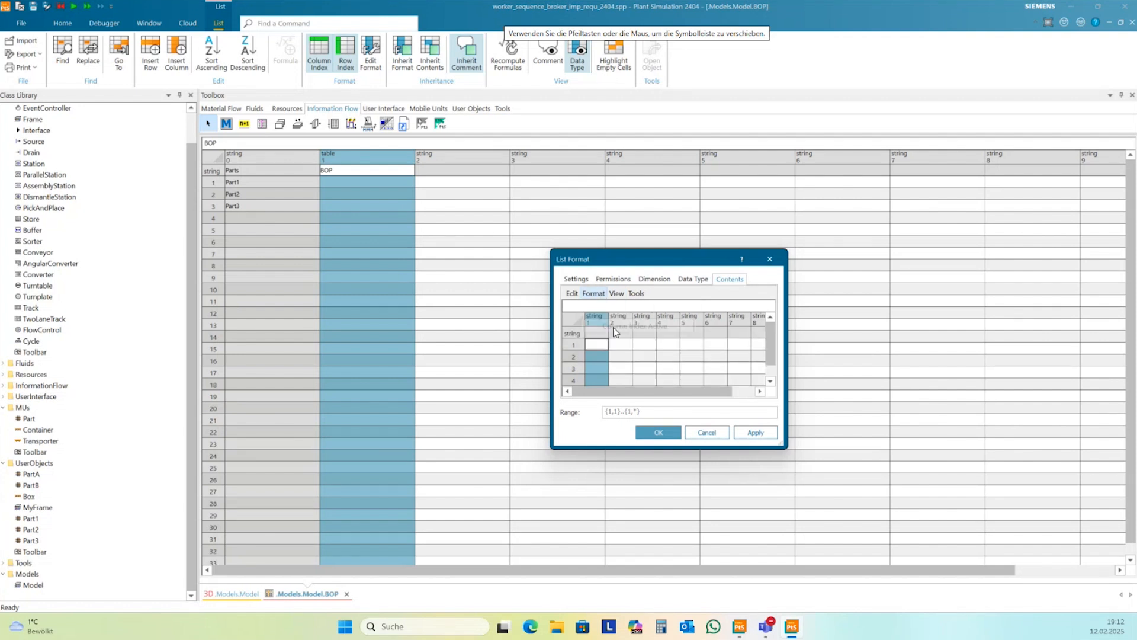
# Head the first two columns of the nested table format Station and ProcTime, widening both columns, and apply the format.
pyautogui.moveTo(609, 325); pyautogui.dragTo(638, 324)
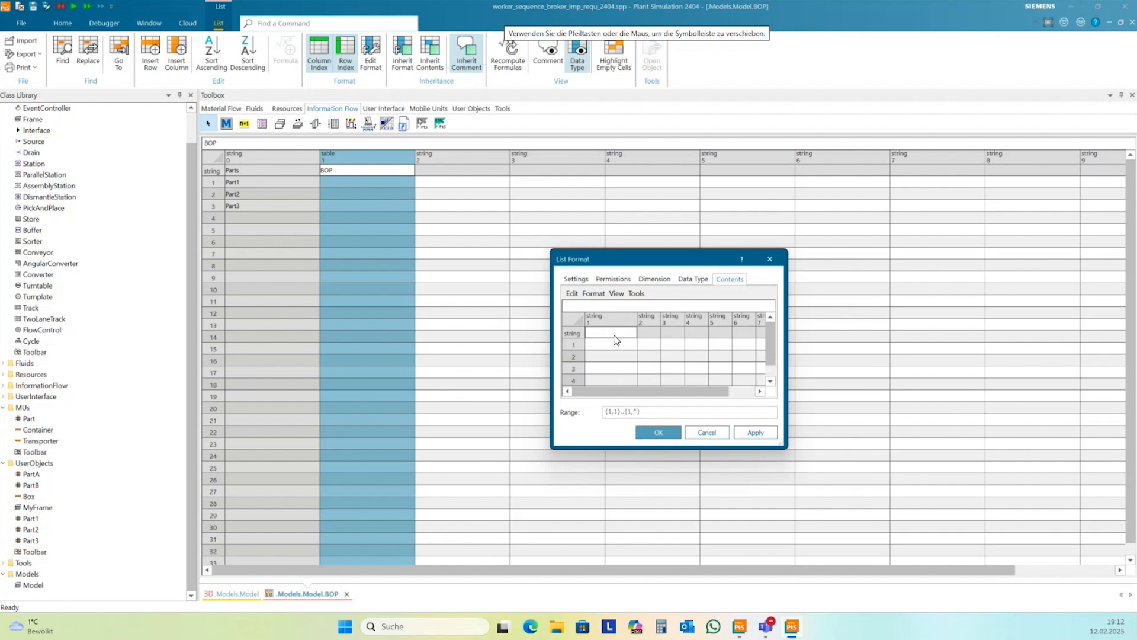
pyautogui.write('Station')
pyautogui.click(648, 334)
pyautogui.moveTo(661, 319); pyautogui.dragTo(694, 320)
pyautogui.click(664, 323)
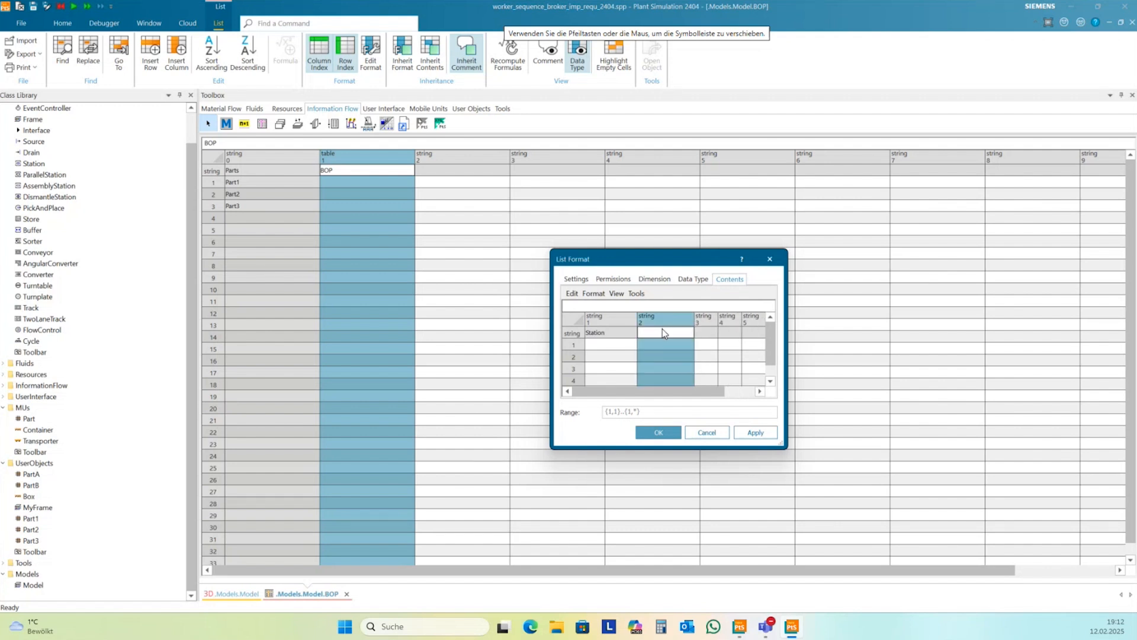
pyautogui.click(663, 333)
pyautogui.write('P')
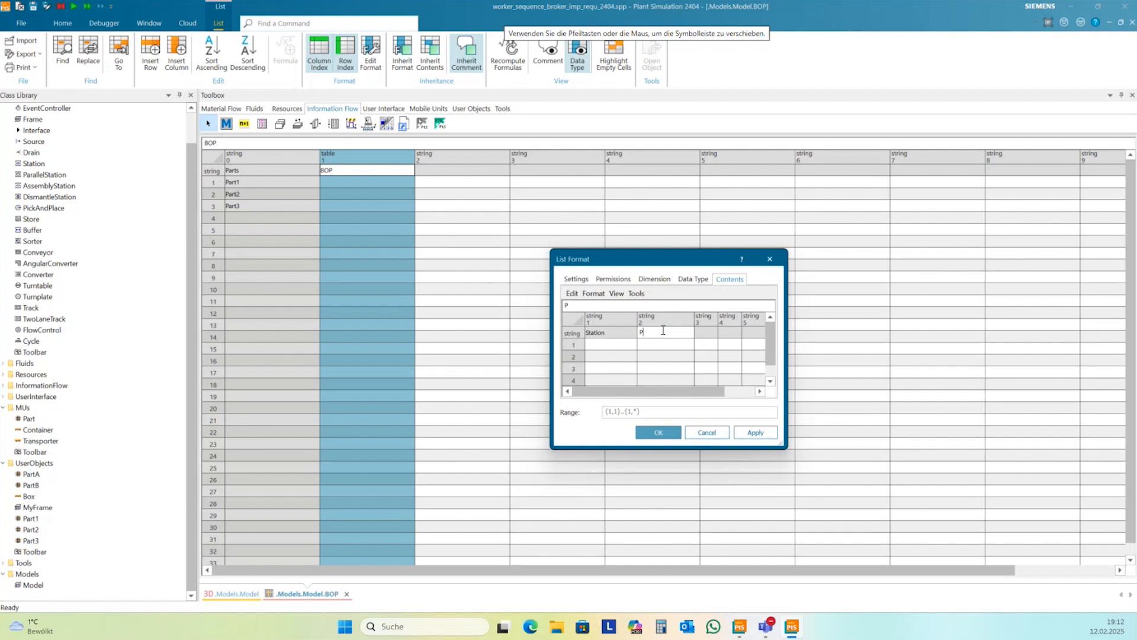
pyautogui.write('rocTime')
pyautogui.click(663, 351)
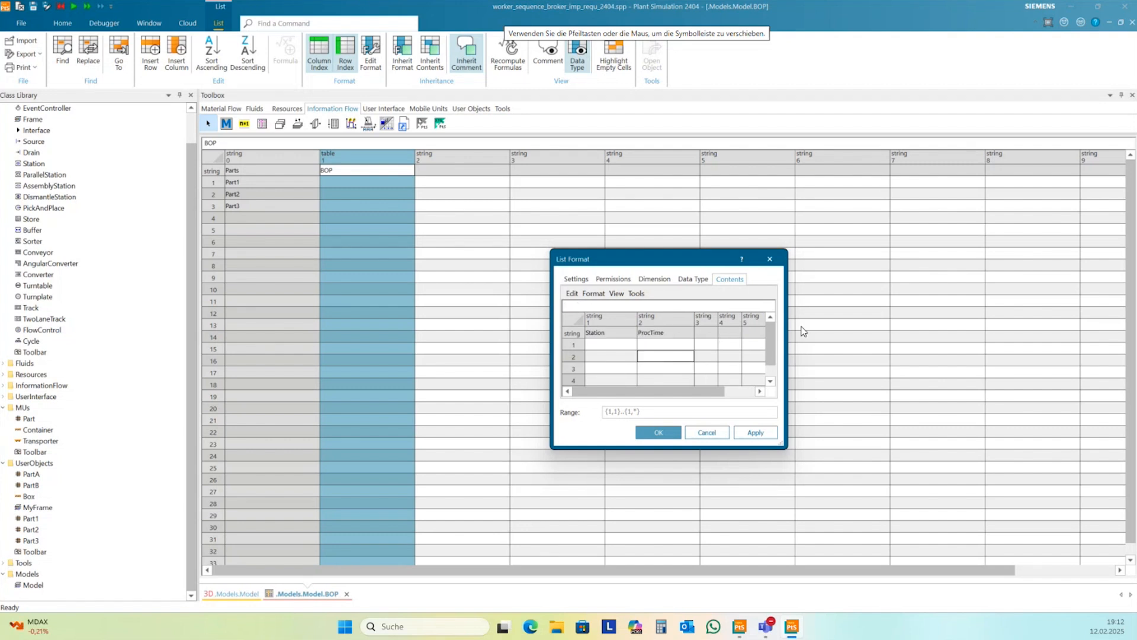
pyautogui.moveTo(788, 338); pyautogui.dragTo(942, 342)
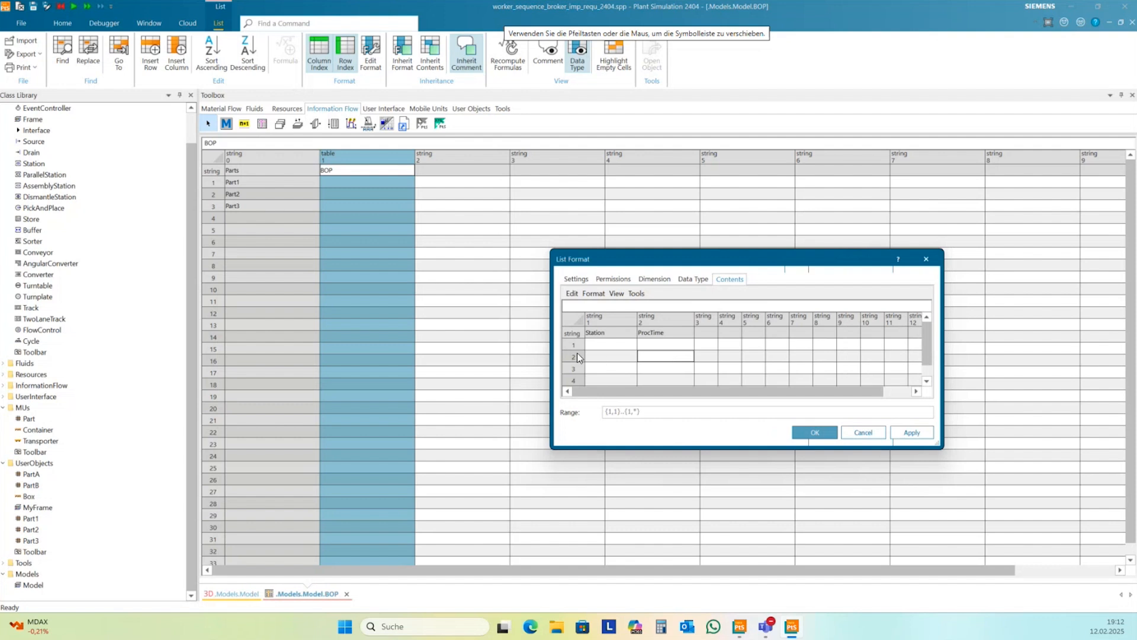
pyautogui.click(610, 344)
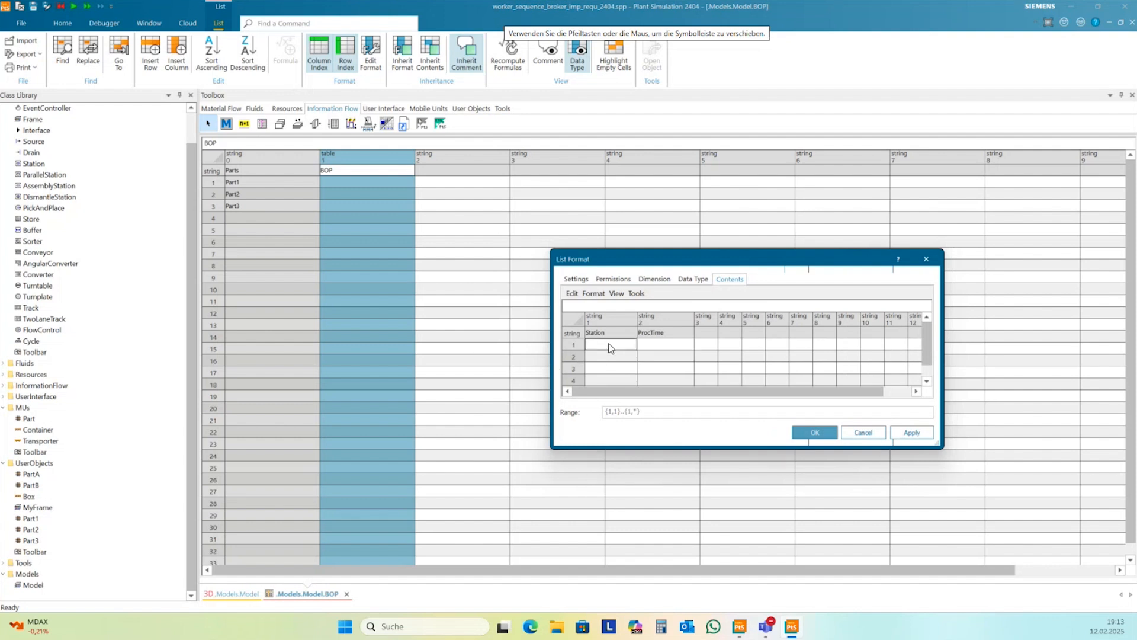
pyautogui.click(916, 432)
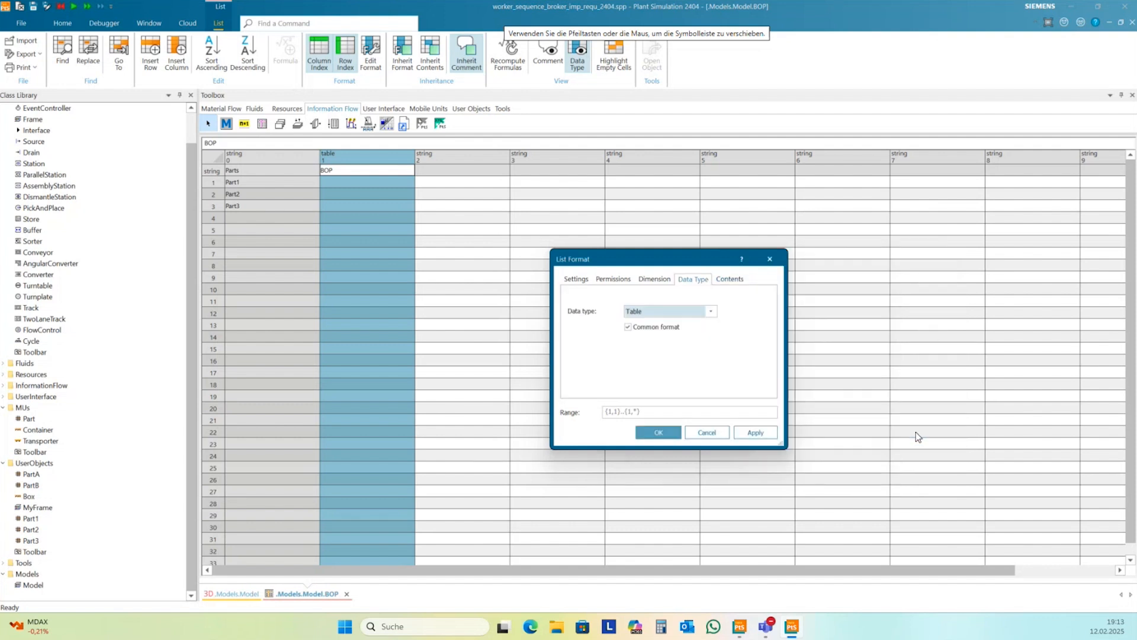
# Set the data type of the nested table format's Station column to Object.
pyautogui.click(730, 279)
pyautogui.click(612, 323)
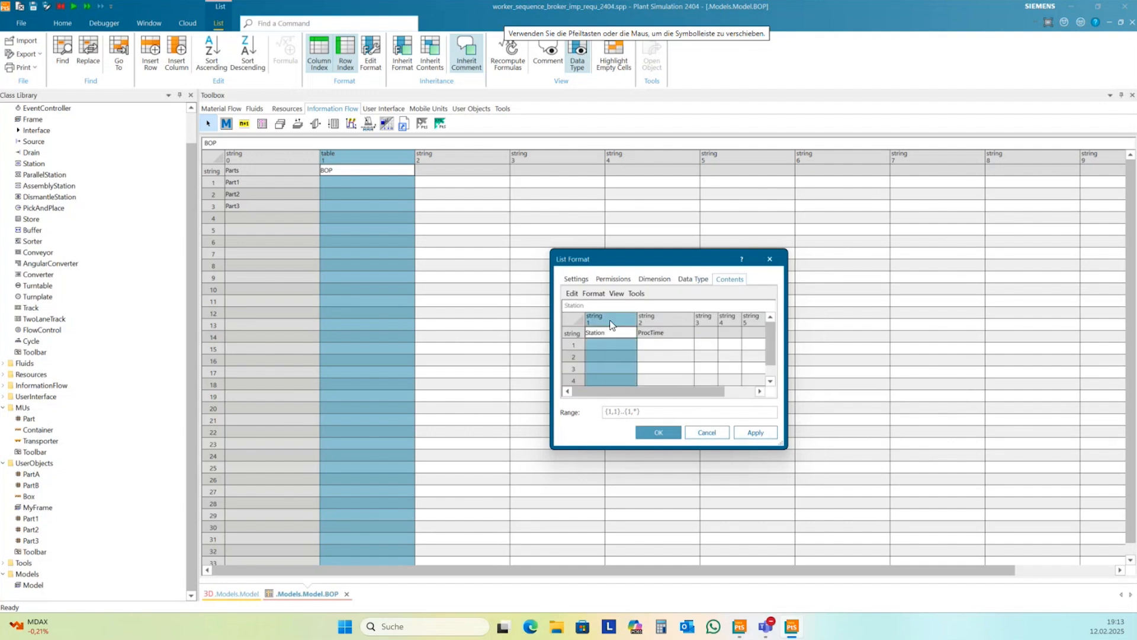
pyautogui.rightClick(611, 324)
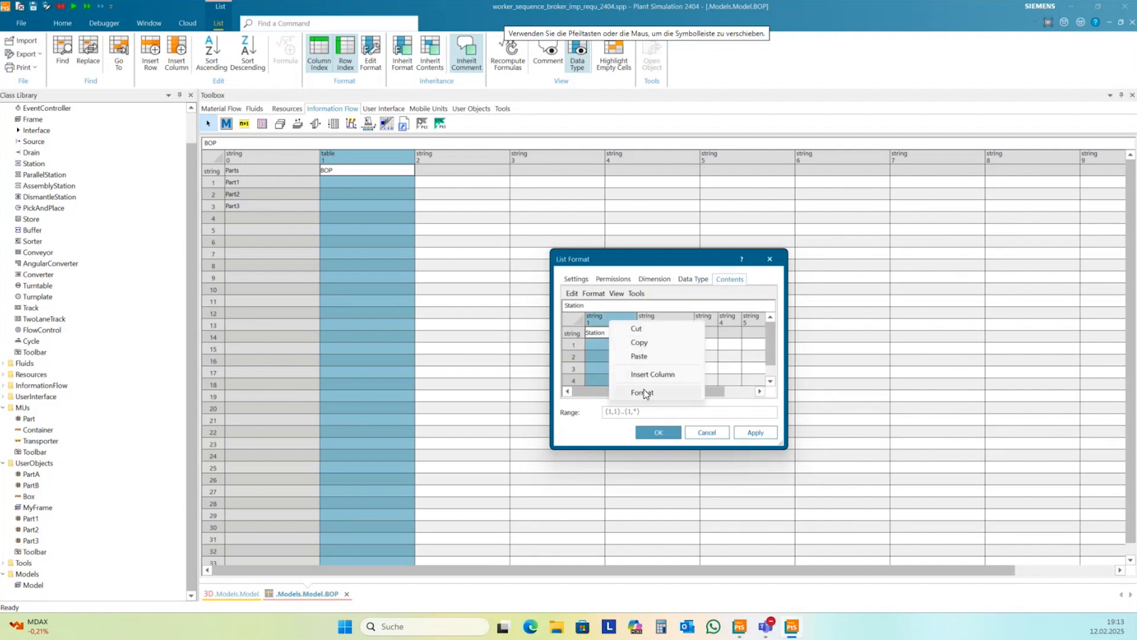
pyautogui.click(645, 391)
pyautogui.click(589, 269)
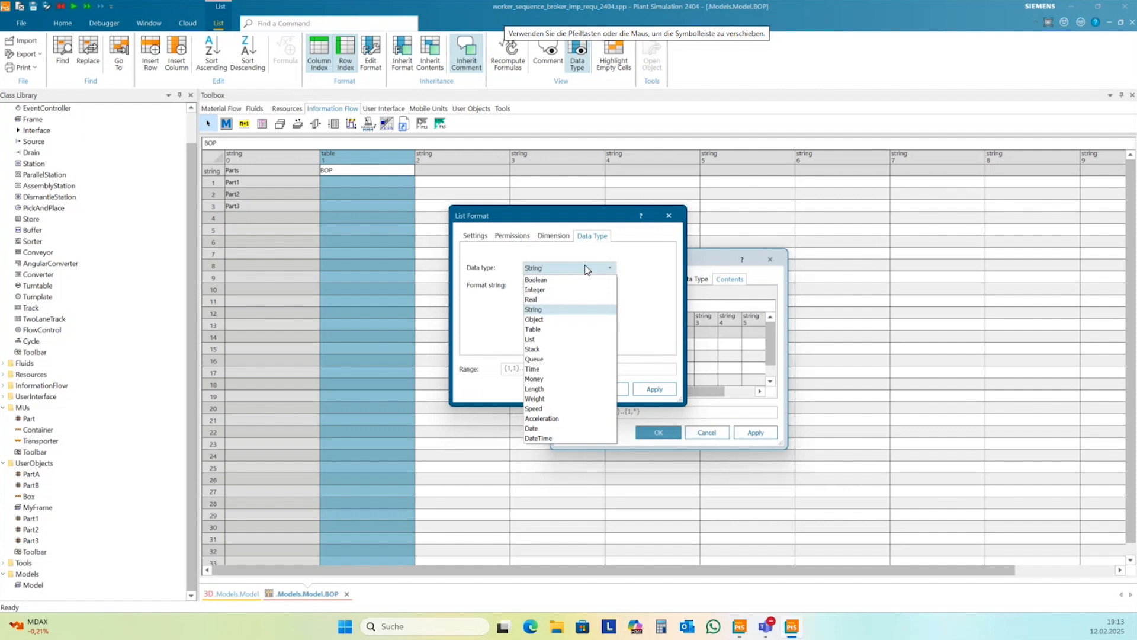
pyautogui.click(543, 323)
pyautogui.click(655, 388)
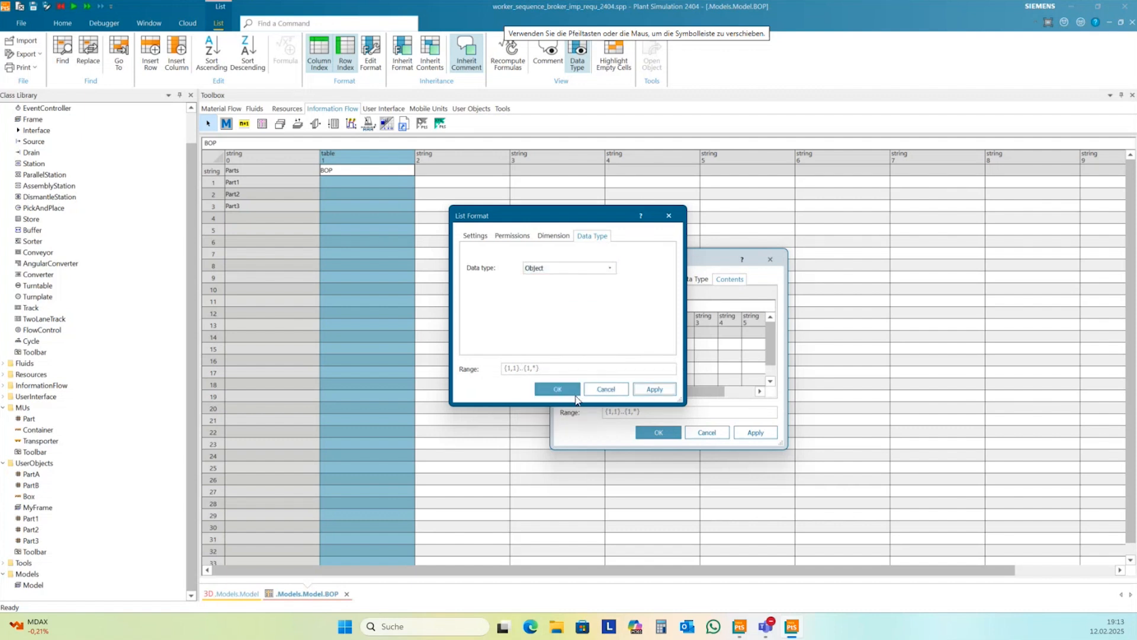
pyautogui.click(565, 390)
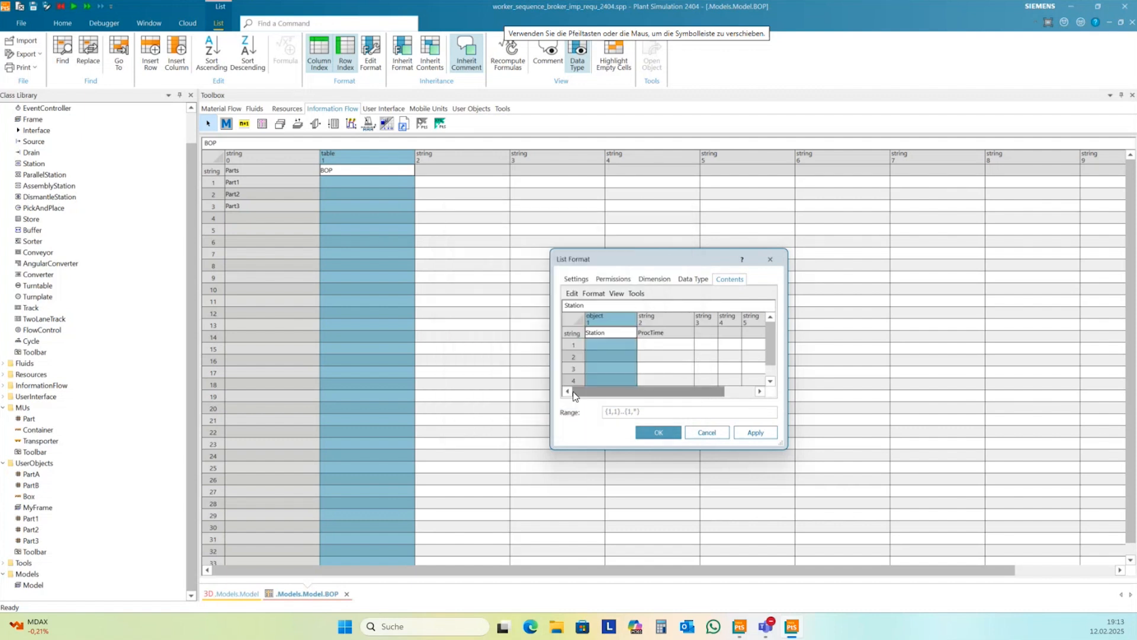
# Set the data type of the nested format's ProcTime column to Time and apply the whole format to the BOP column.
pyautogui.click(674, 323)
pyautogui.rightClick(674, 323)
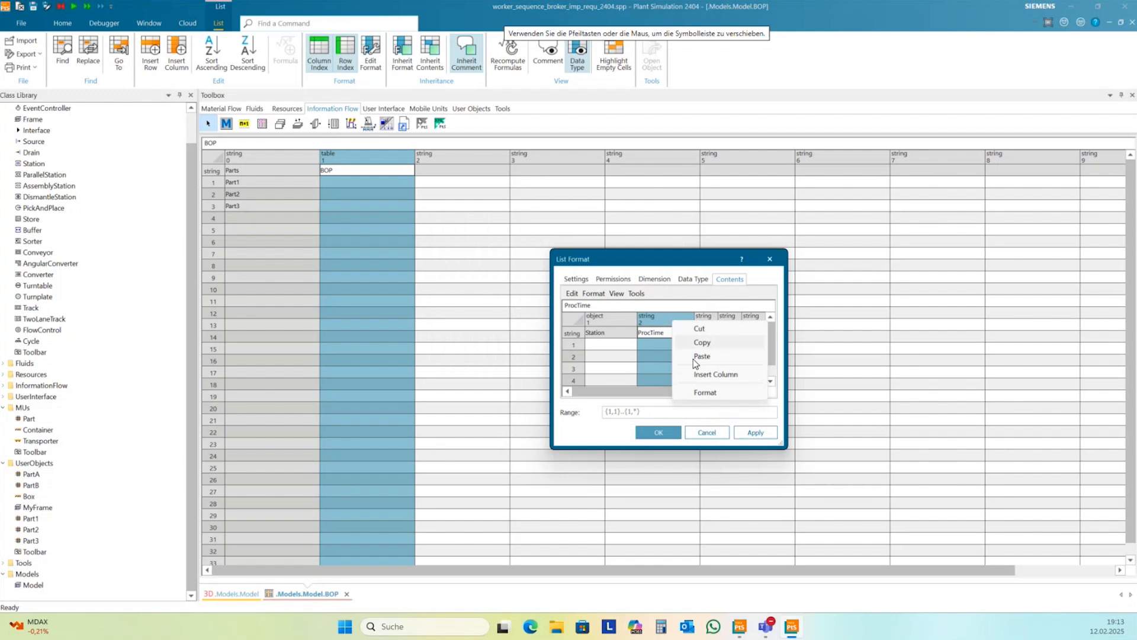
pyautogui.click(710, 395)
pyautogui.click(540, 268)
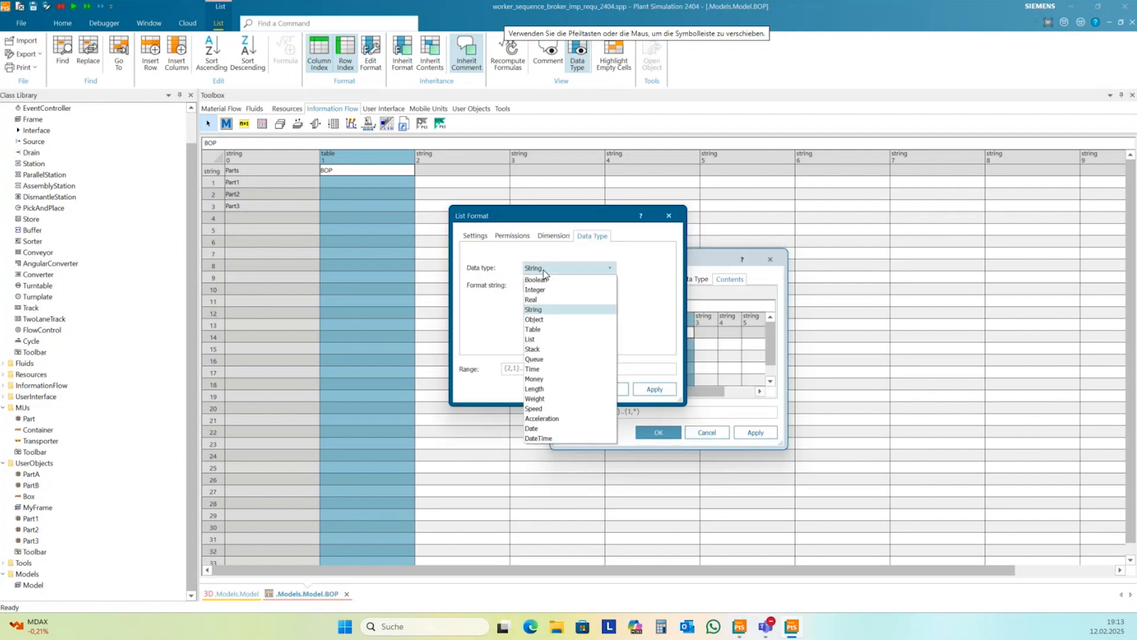
pyautogui.click(534, 369)
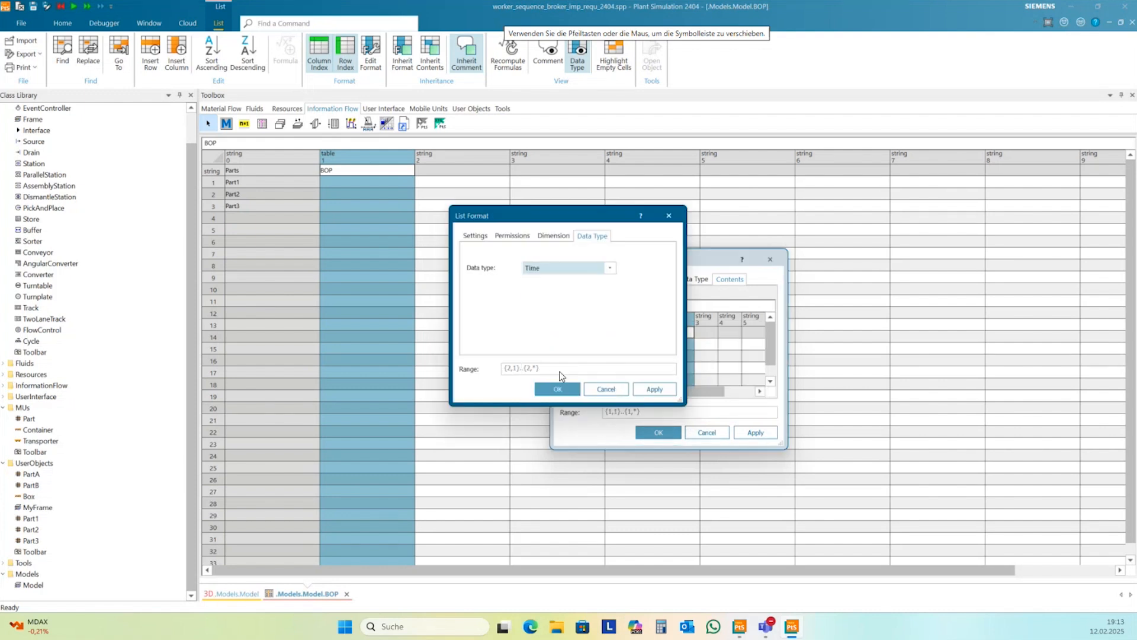
pyautogui.click(654, 390)
pyautogui.click(557, 389)
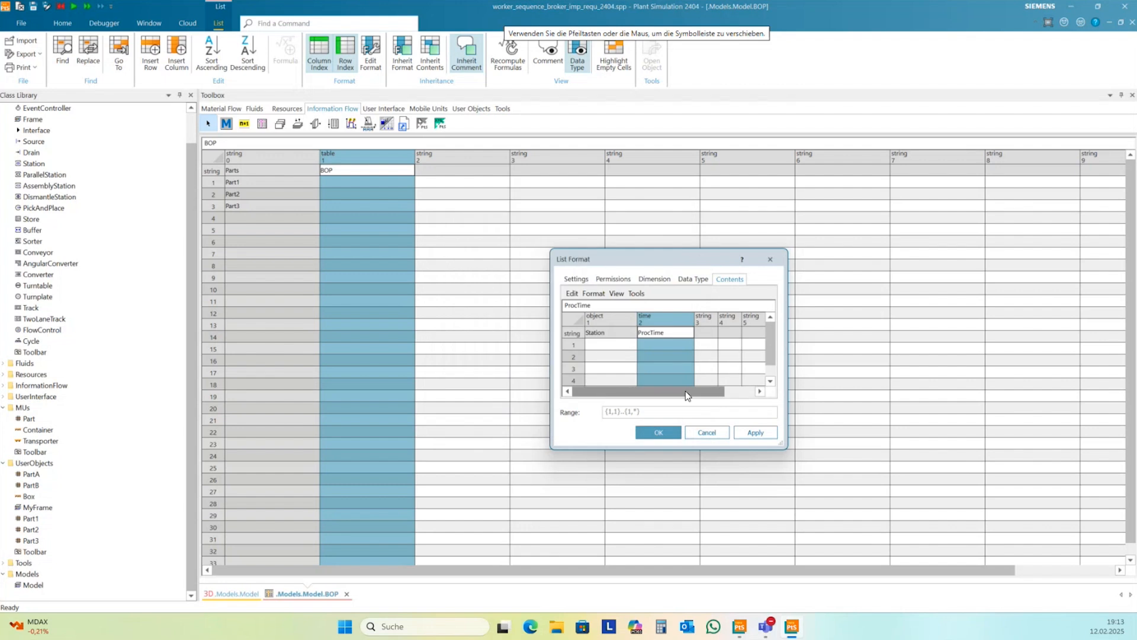
pyautogui.click(754, 431)
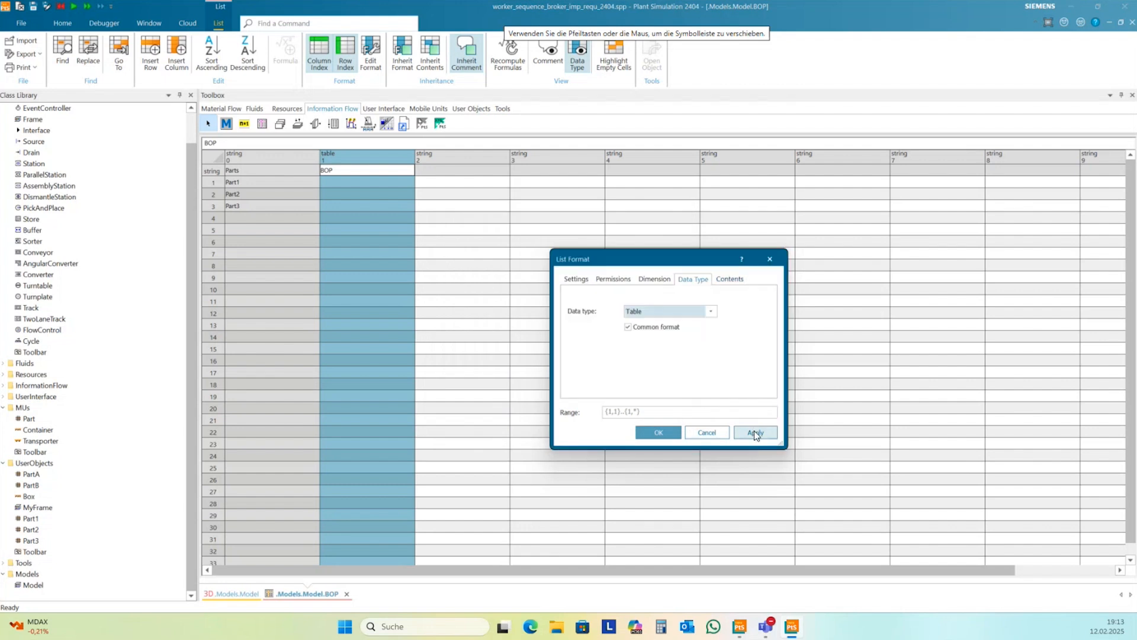
pyautogui.click(756, 436)
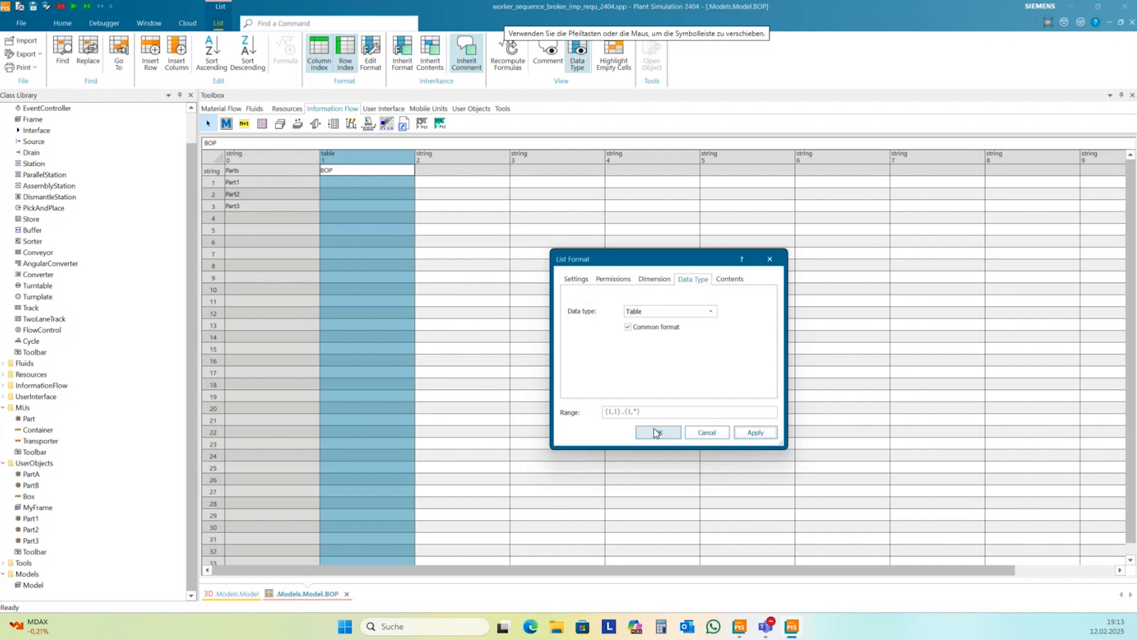
pyautogui.click(654, 428)
pyautogui.click(654, 428)
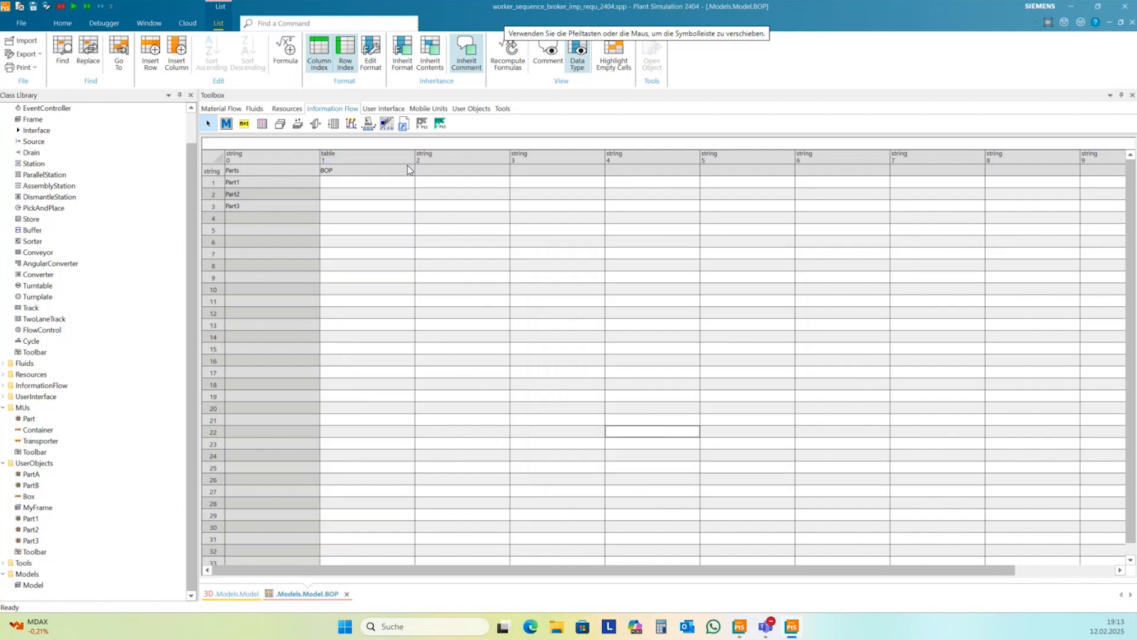
# Create a nested table named x in Part1's BOP cell and open it.
pyautogui.click(375, 188)
pyautogui.write('x')
pyautogui.click(388, 218)
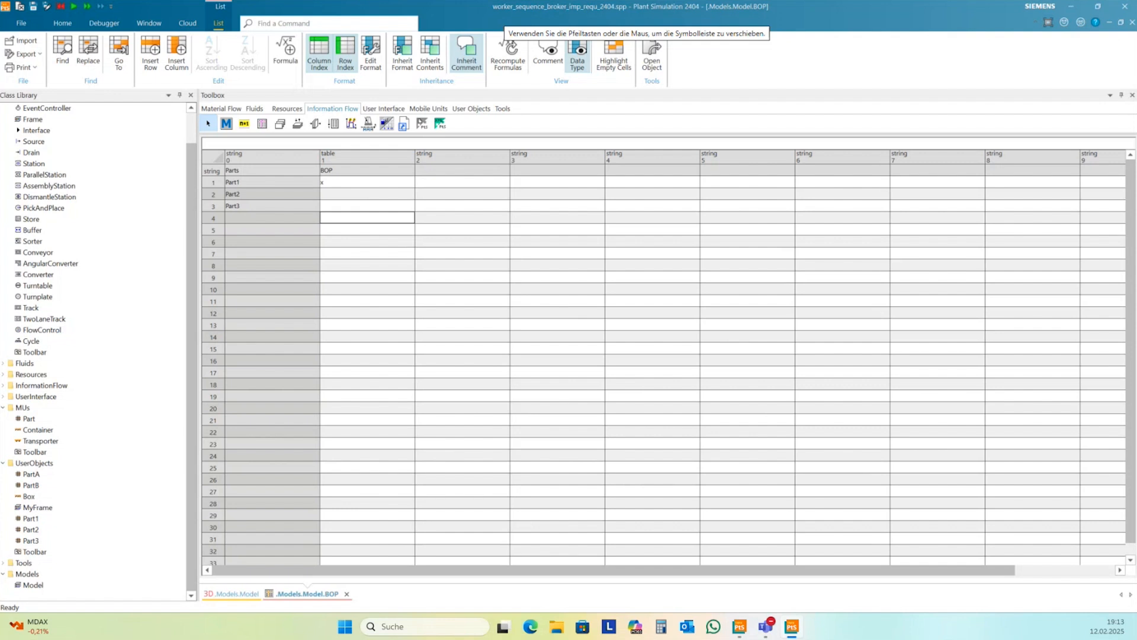
pyautogui.doubleClick(346, 182)
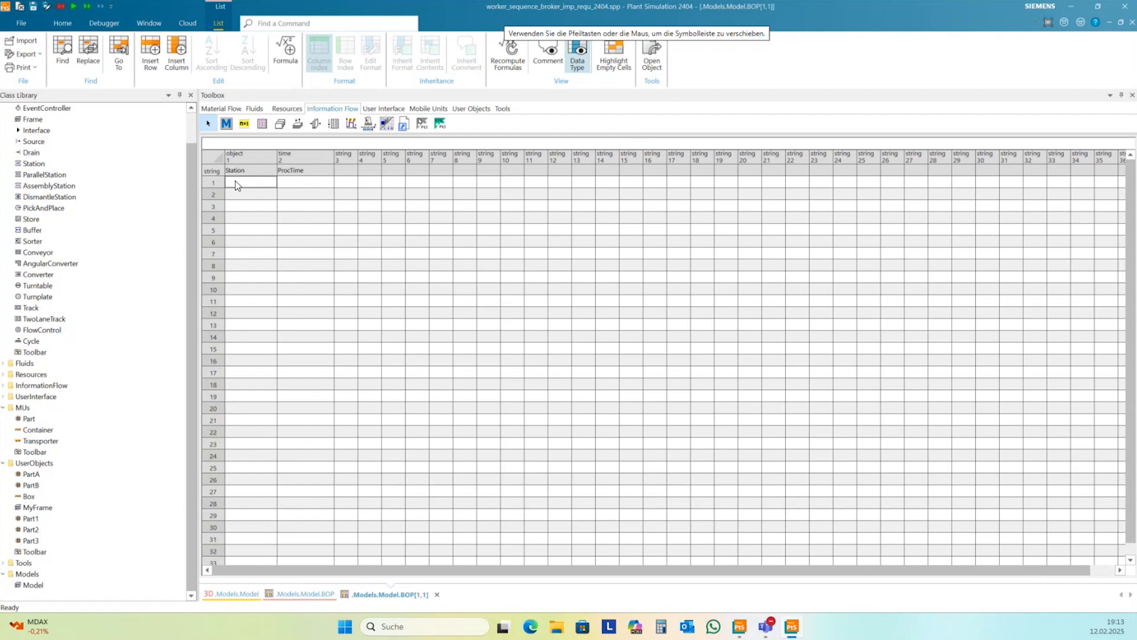
# List Station1 with a ProcTime of 2:00 and Station3 with 3:00 in Part1's nested table.
pyautogui.write('Station1')
pyautogui.press('Return')
pyautogui.write('Station3')
pyautogui.click(293, 181)
pyautogui.write('2:00')
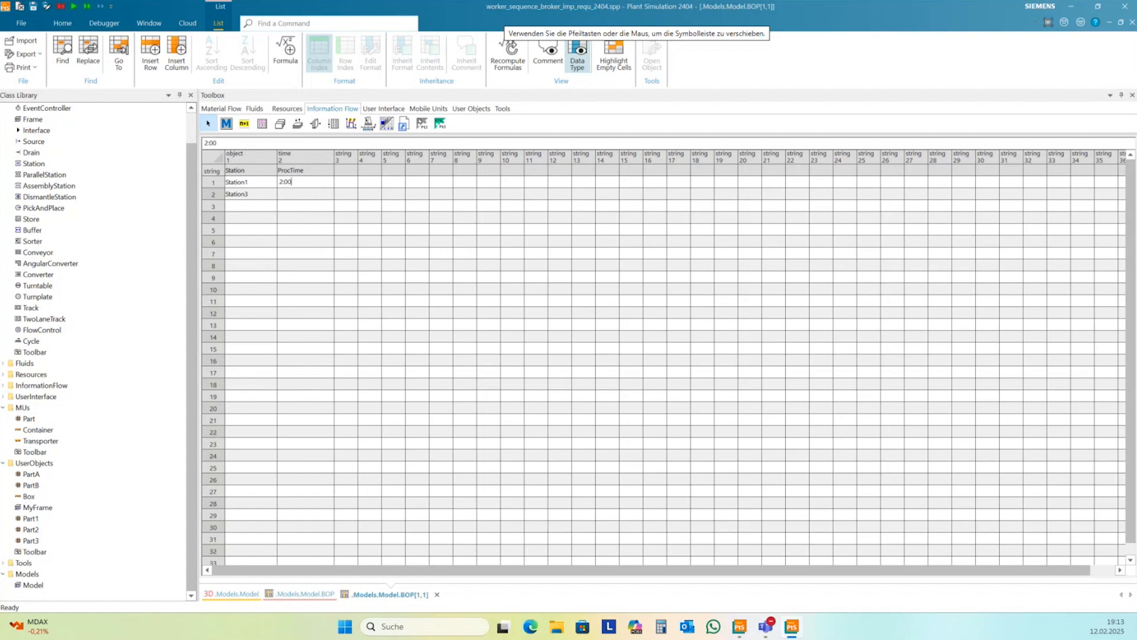
pyautogui.press('Return')
pyautogui.write('3:00')
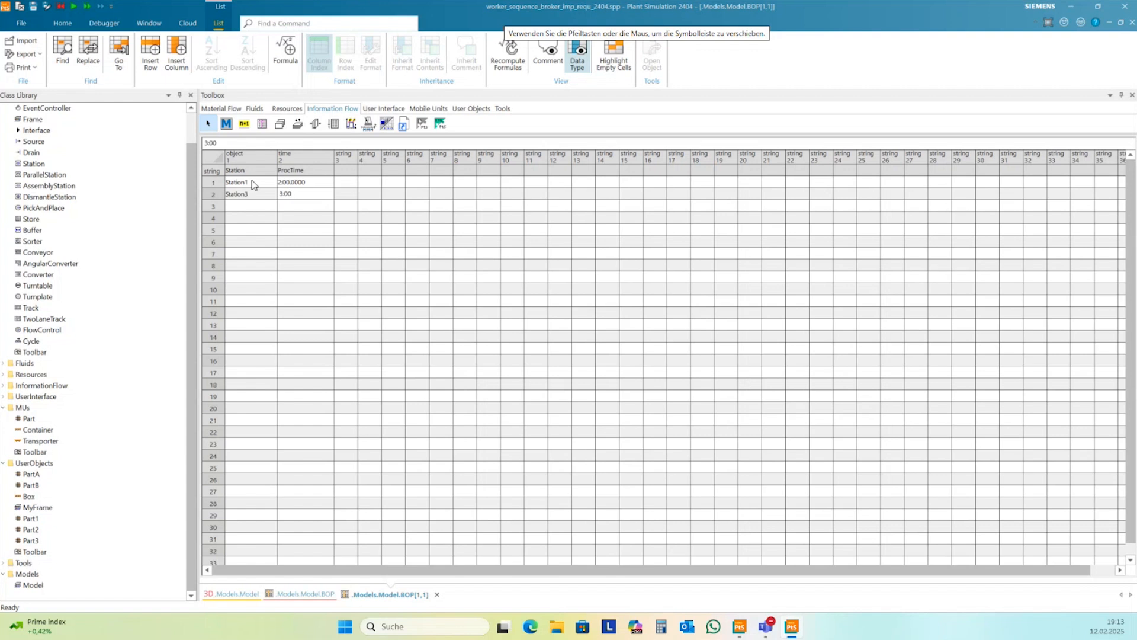
# Add Buffer as the third station in Part1's nested table.
pyautogui.click(244, 208)
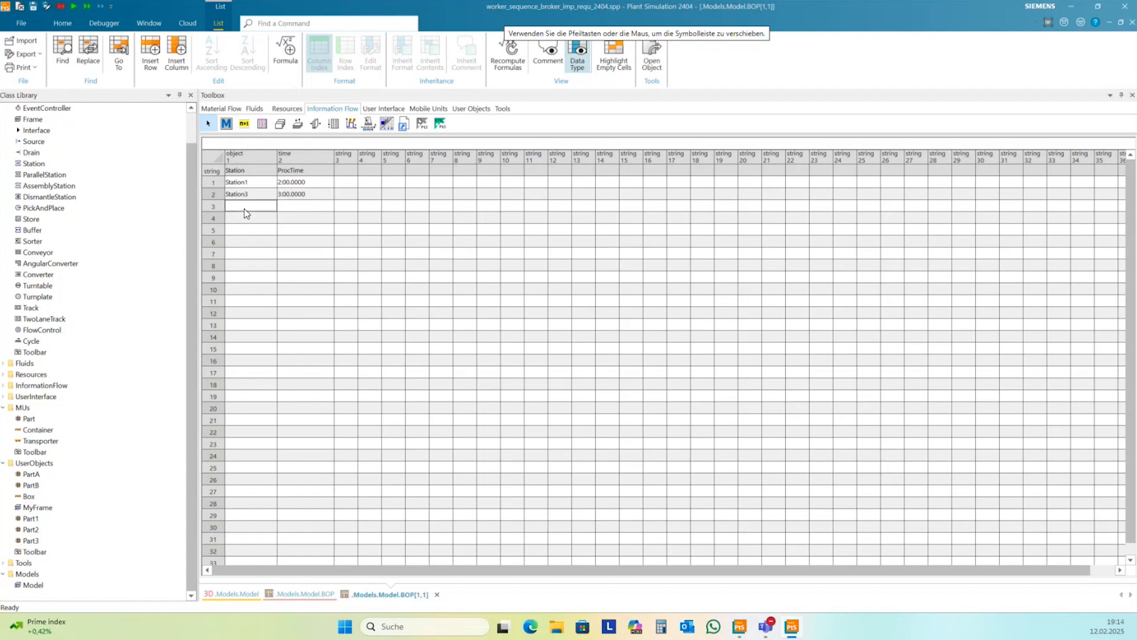
pyautogui.write('Buffer')
pyautogui.click(296, 214)
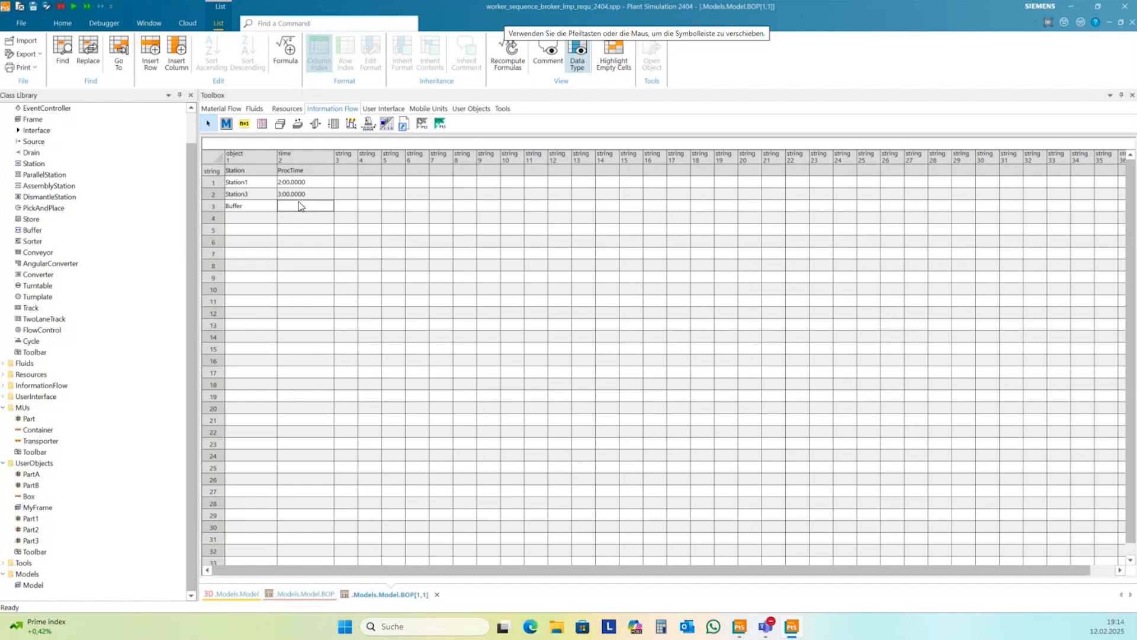
# Close Part1's nested table, then create a nested table named x in Part2's BOP cell and open it.
pyautogui.click(1132, 24)
pyautogui.click(326, 229)
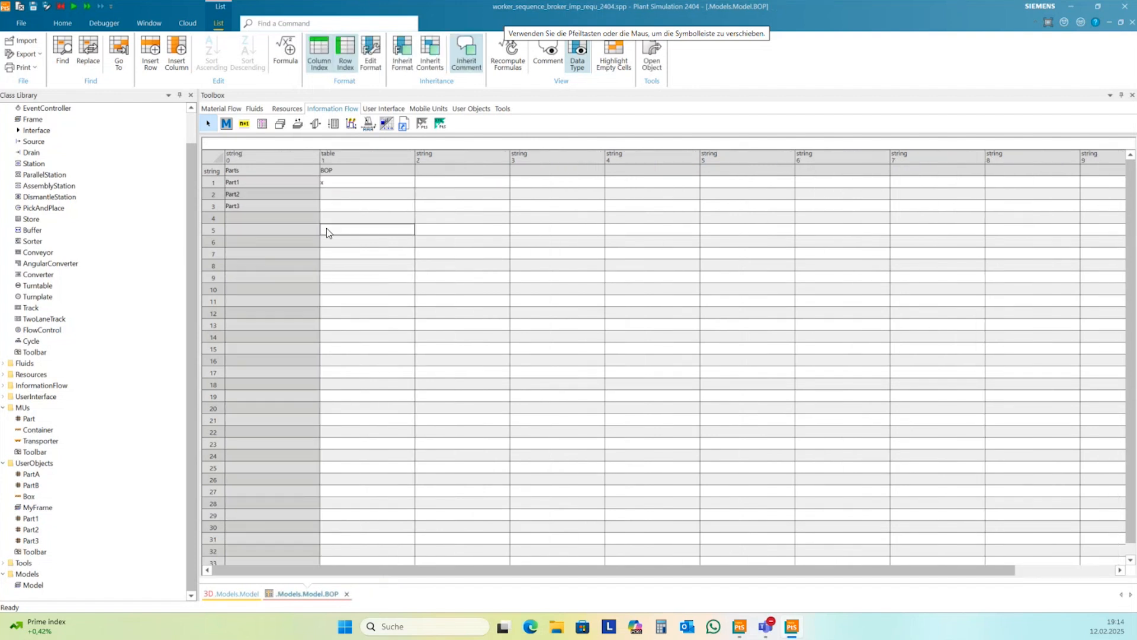
pyautogui.click(349, 186)
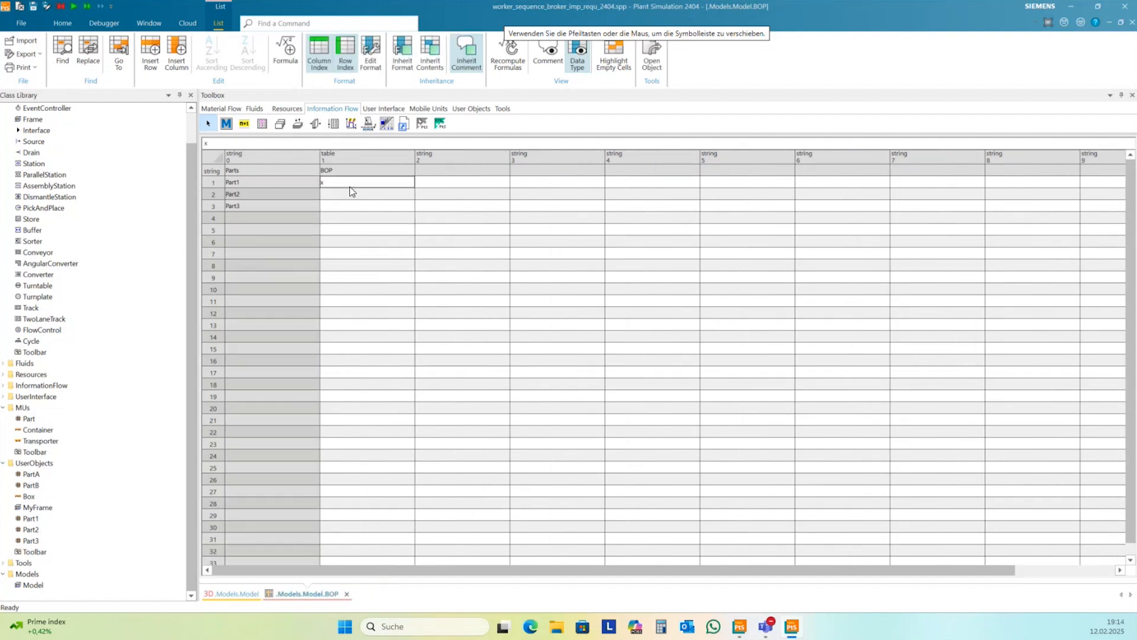
pyautogui.click(341, 198)
pyautogui.click(354, 218)
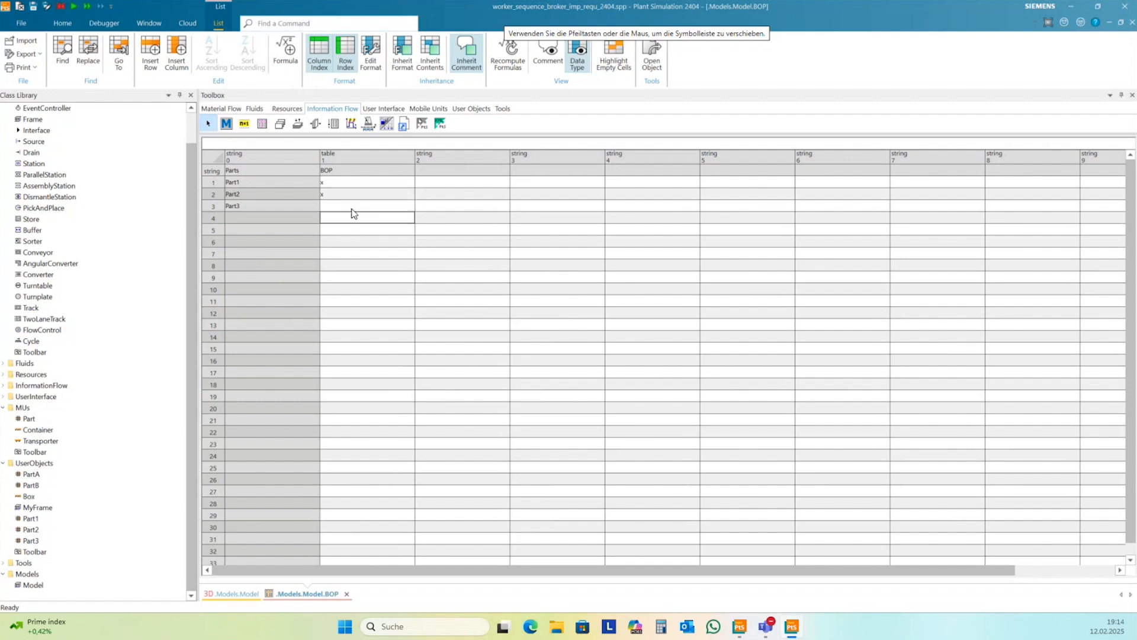
pyautogui.doubleClick(353, 196)
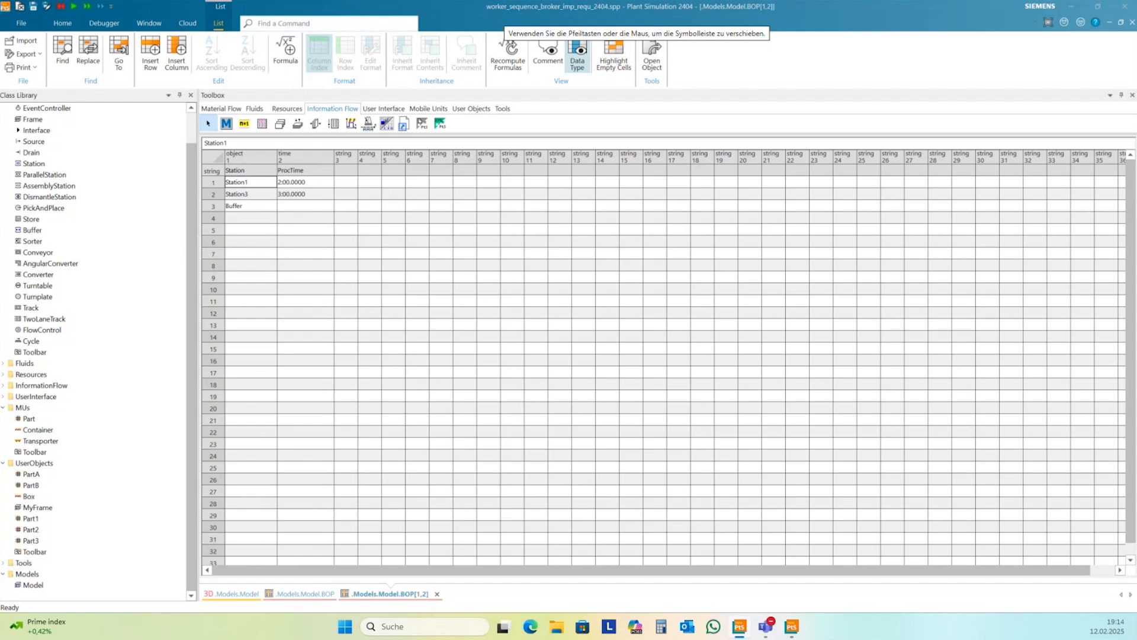
# Remove the Station1 row from Part2's nested table.
pyautogui.click(212, 184)
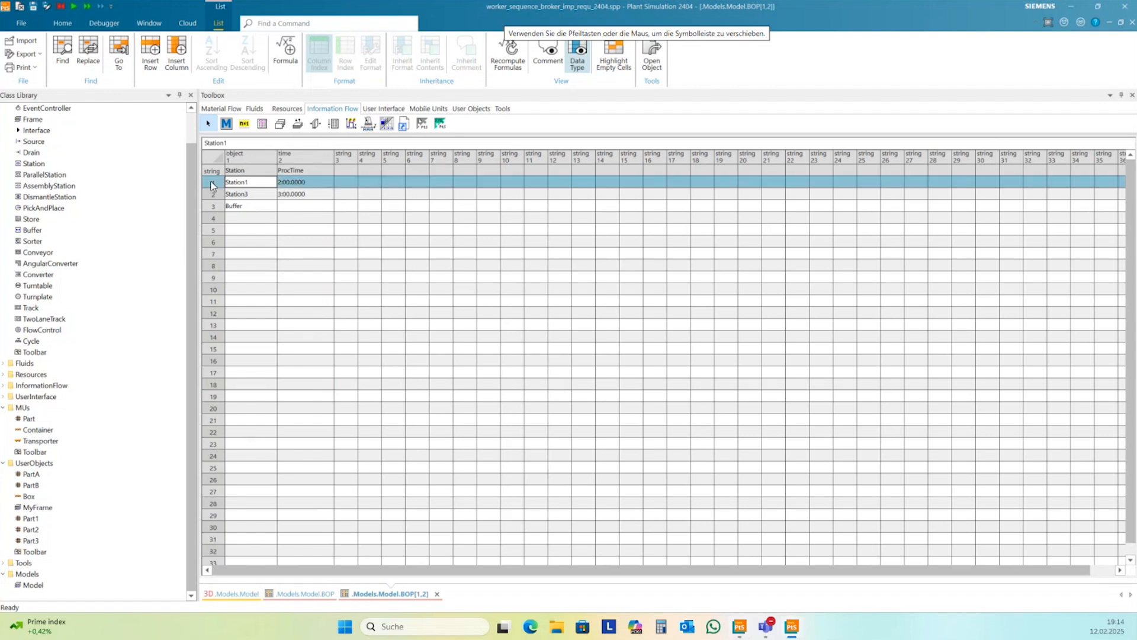
pyautogui.rightClick(211, 183)
pyautogui.click(279, 186)
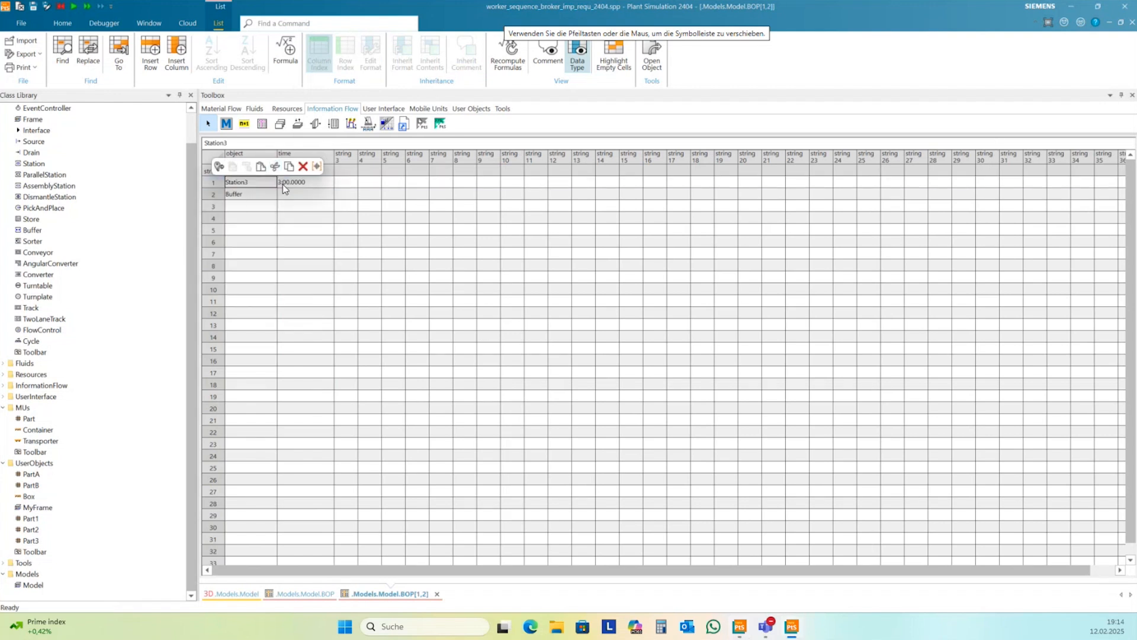
pyautogui.click(315, 208)
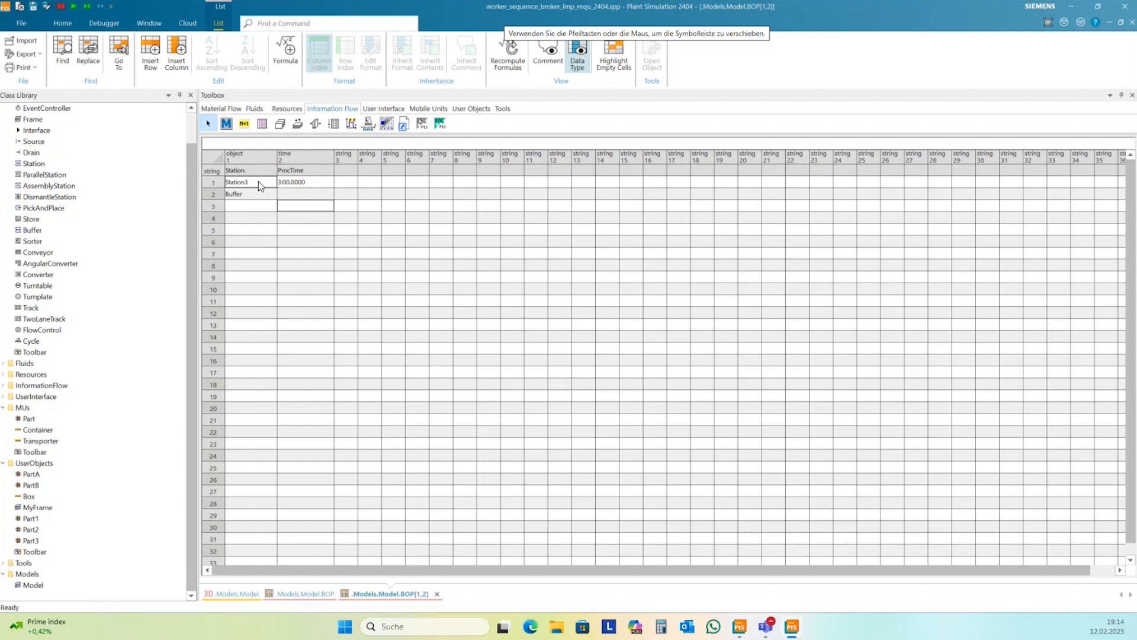
# Set Station3's ProcTime to 10:00 in Part2's nested table and close that table.
pyautogui.click(303, 186)
pyautogui.click(286, 182)
pyautogui.moveTo(286, 183); pyautogui.dragTo(283, 185)
pyautogui.write('10')
pyautogui.press('Return')
pyautogui.click(313, 208)
pyautogui.click(1132, 22)
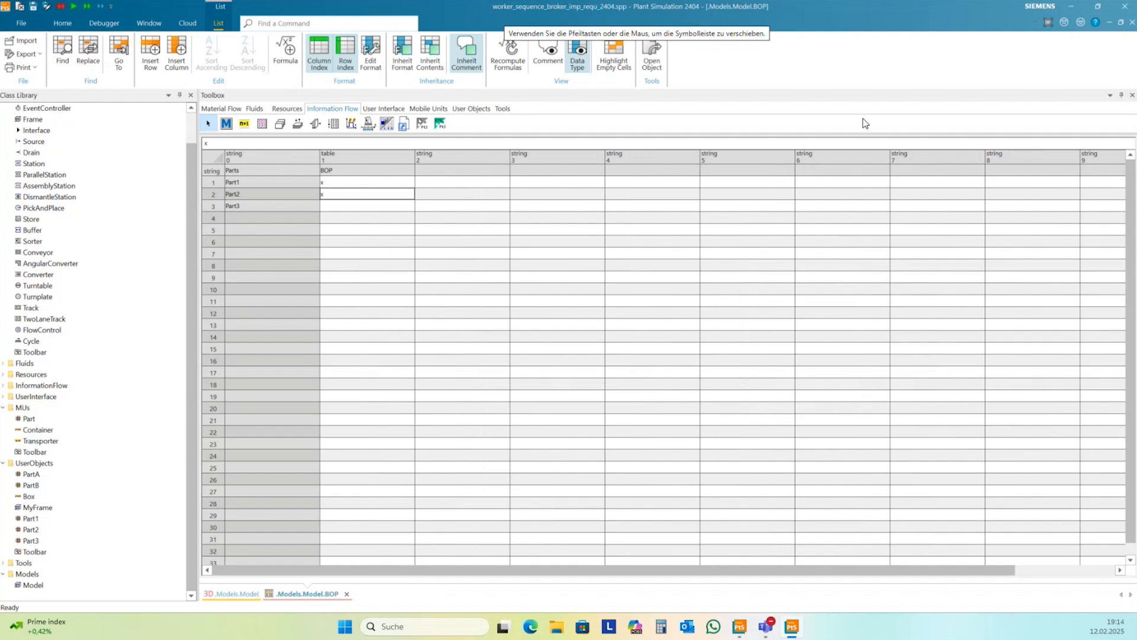
# Create a nested table named x in Part3's BOP cell and open it.
pyautogui.click(357, 206)
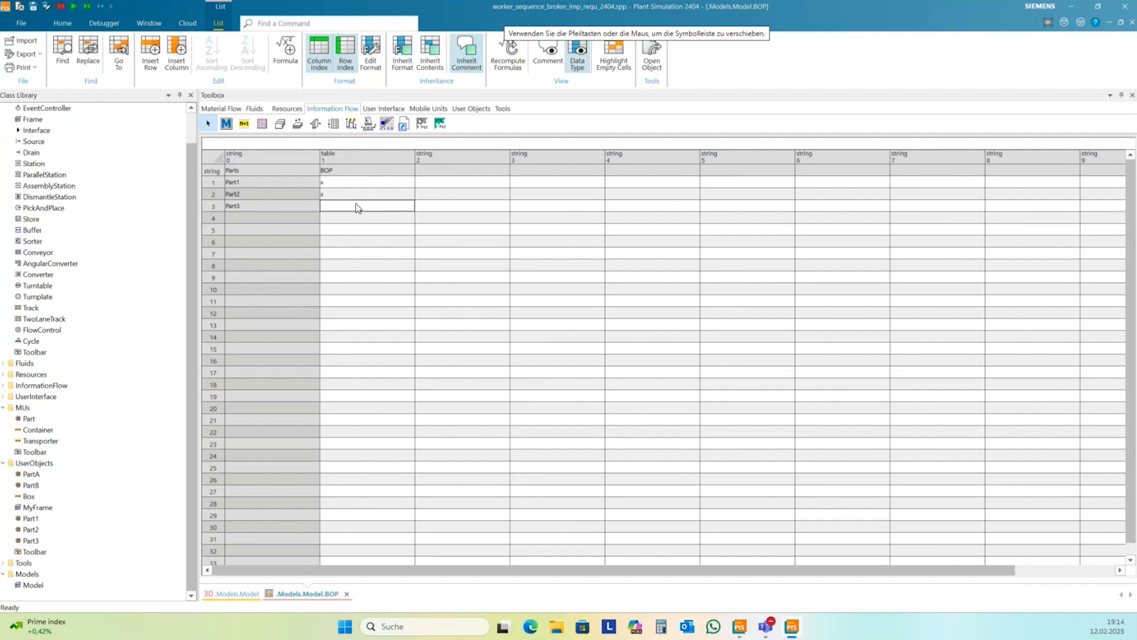
pyautogui.click(354, 196)
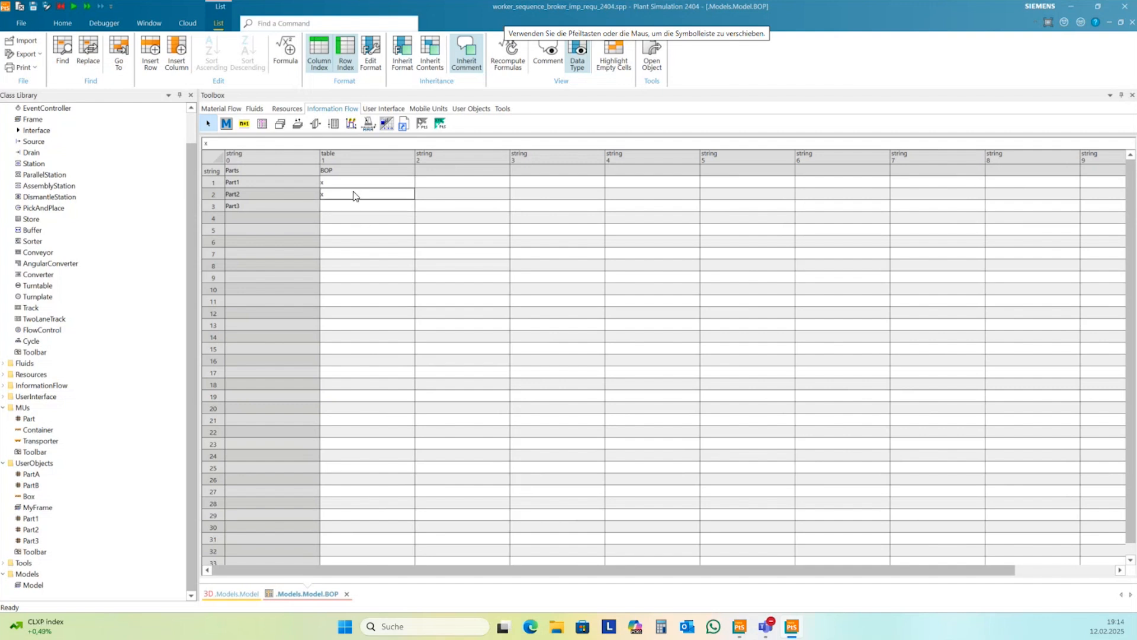
pyautogui.click(350, 210)
pyautogui.write('x')
pyautogui.press('Return')
pyautogui.press('Return')
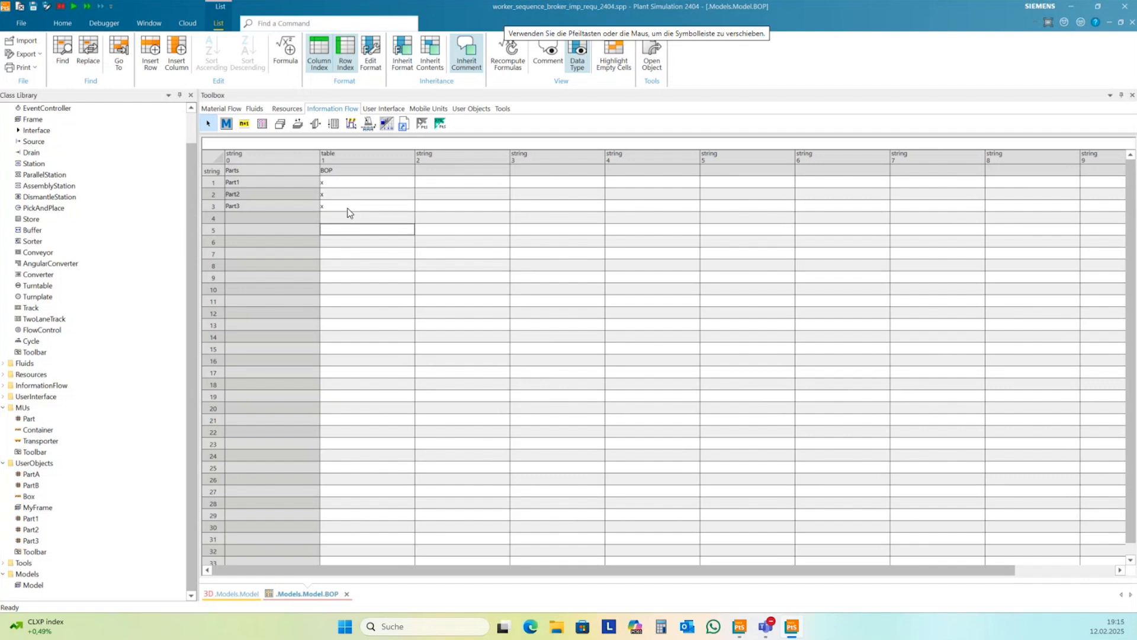
pyautogui.doubleClick(348, 207)
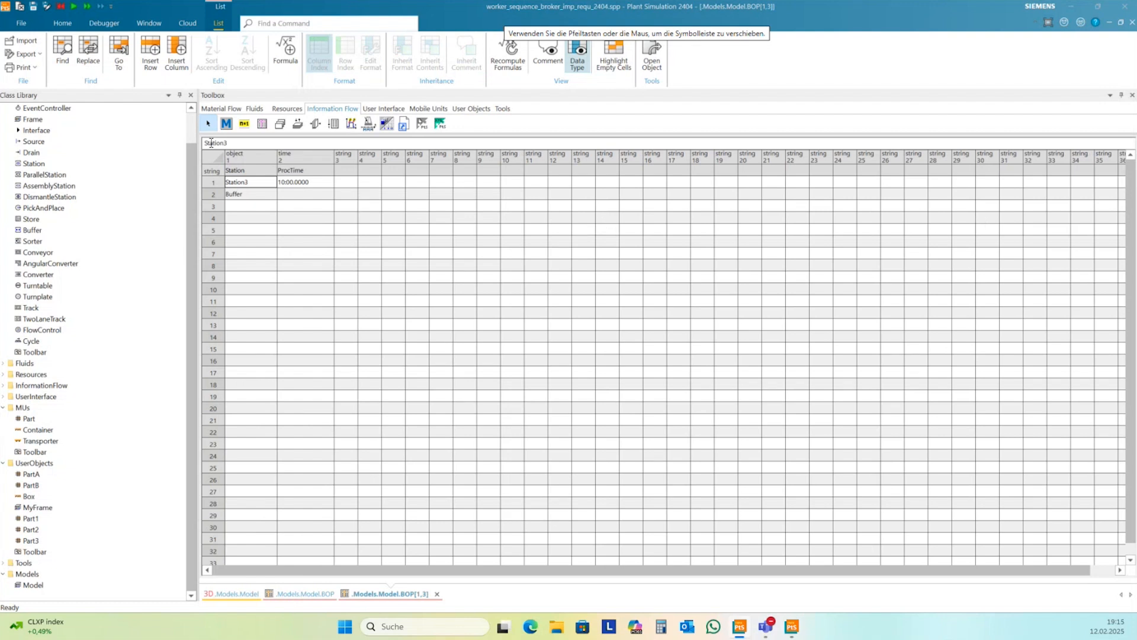
# Insert Station2 with a ProcTime of 1:00 as the first row of Part3's nested table.
pyautogui.rightClick(212, 184)
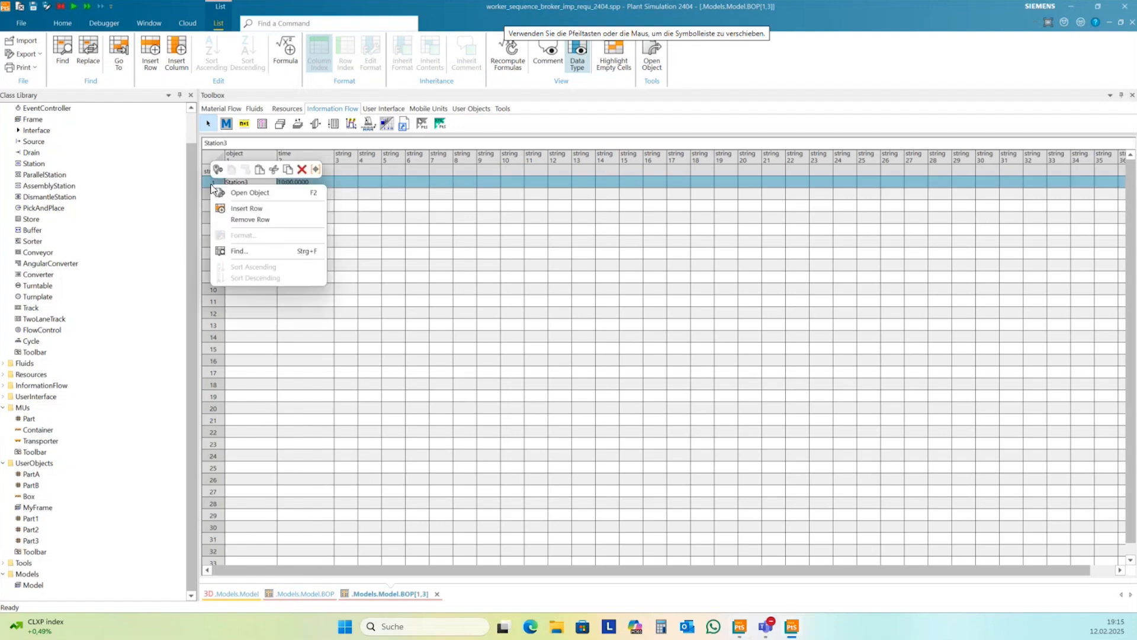
pyautogui.click(239, 209)
pyautogui.write('Station')
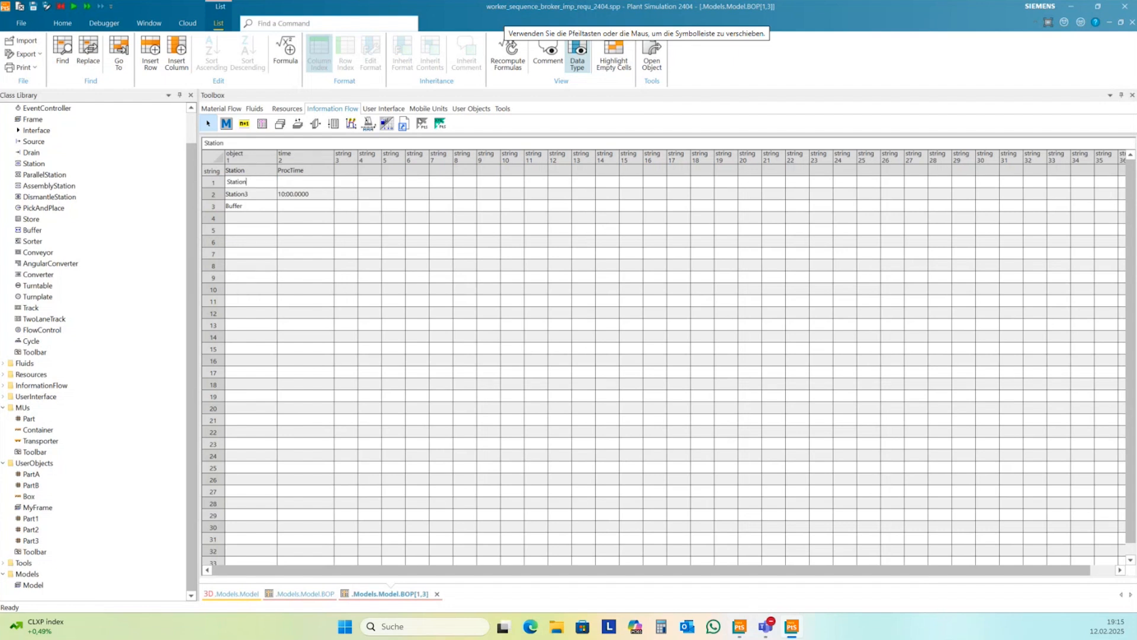
pyautogui.write('2')
pyautogui.click(294, 182)
pyautogui.write('1:00')
pyautogui.press('Return')
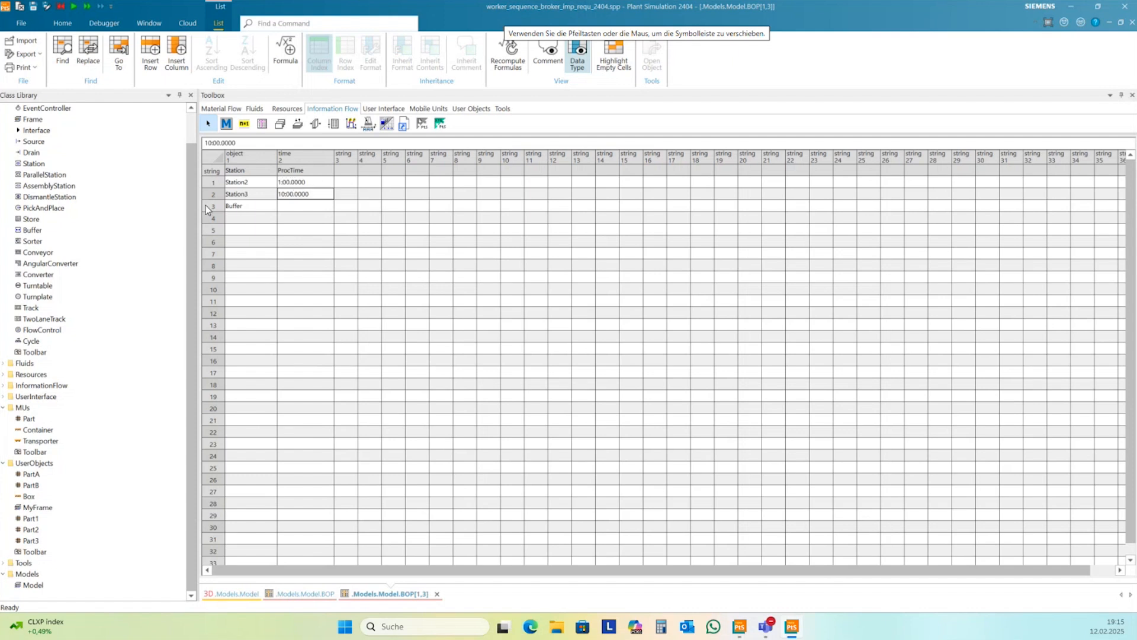
# Insert Station4 with a ProcTime of 3:00 directly before Station3 in Part3's nested table.
pyautogui.rightClick(218, 194)
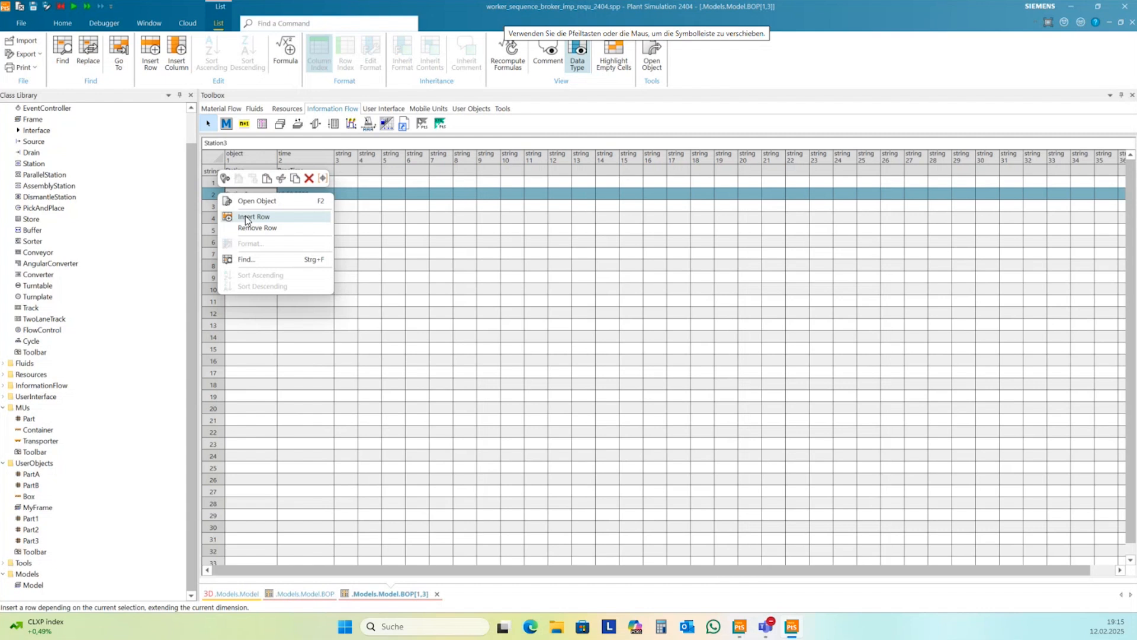
pyautogui.click(245, 216)
pyautogui.write('Station4')
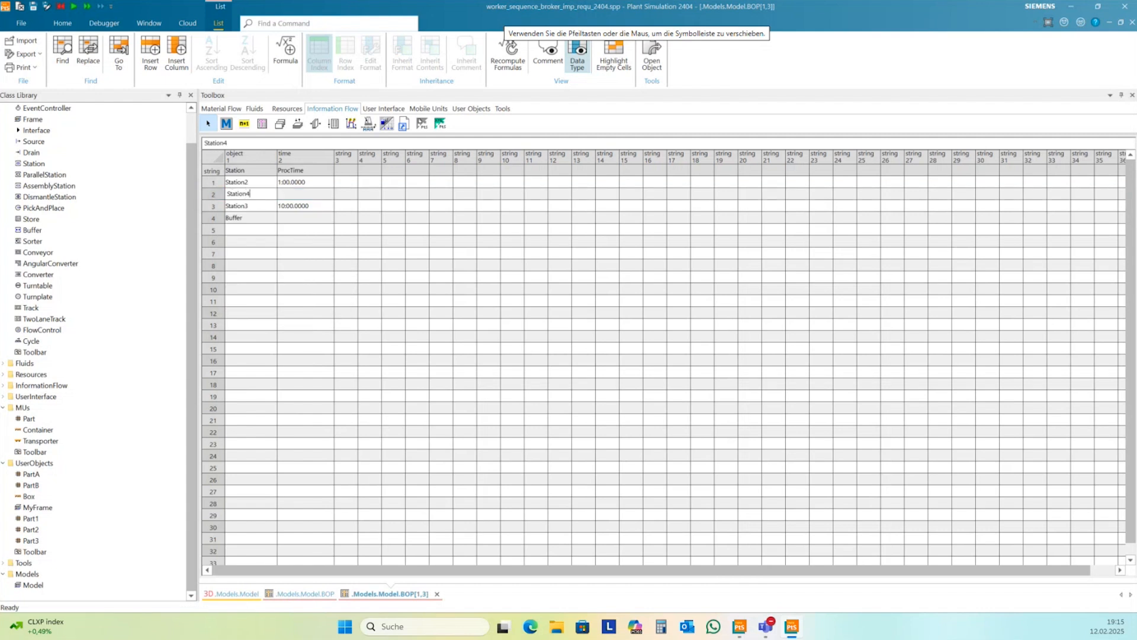
pyautogui.click(294, 193)
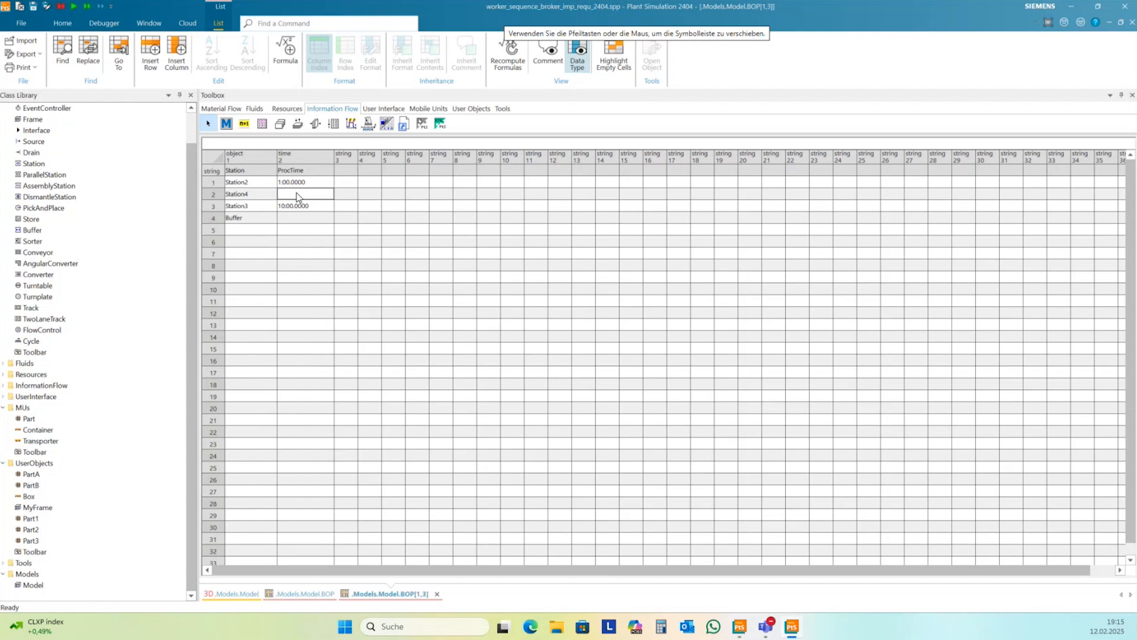
pyautogui.write('3:00')
pyautogui.click(301, 219)
# Insert Station1 with a ProcTime of 12:00 between Station4 and Station3 in Part3's nested table.
pyautogui.click(218, 204)
pyautogui.rightClick(218, 204)
pyautogui.press('Escape')
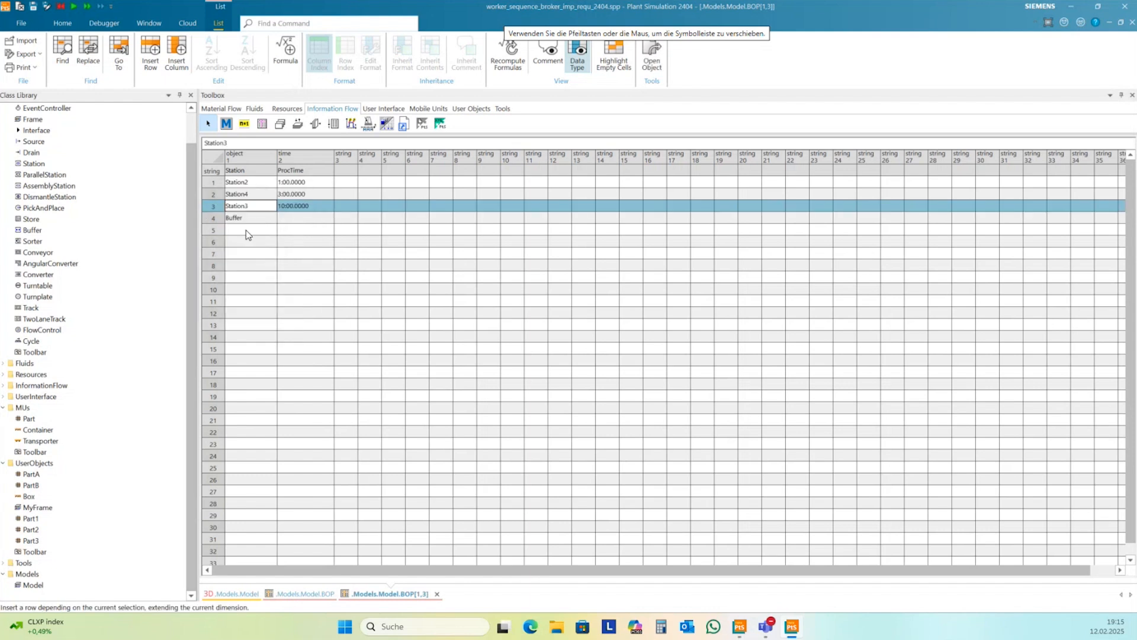
pyautogui.click(243, 210)
pyautogui.write('Station1')
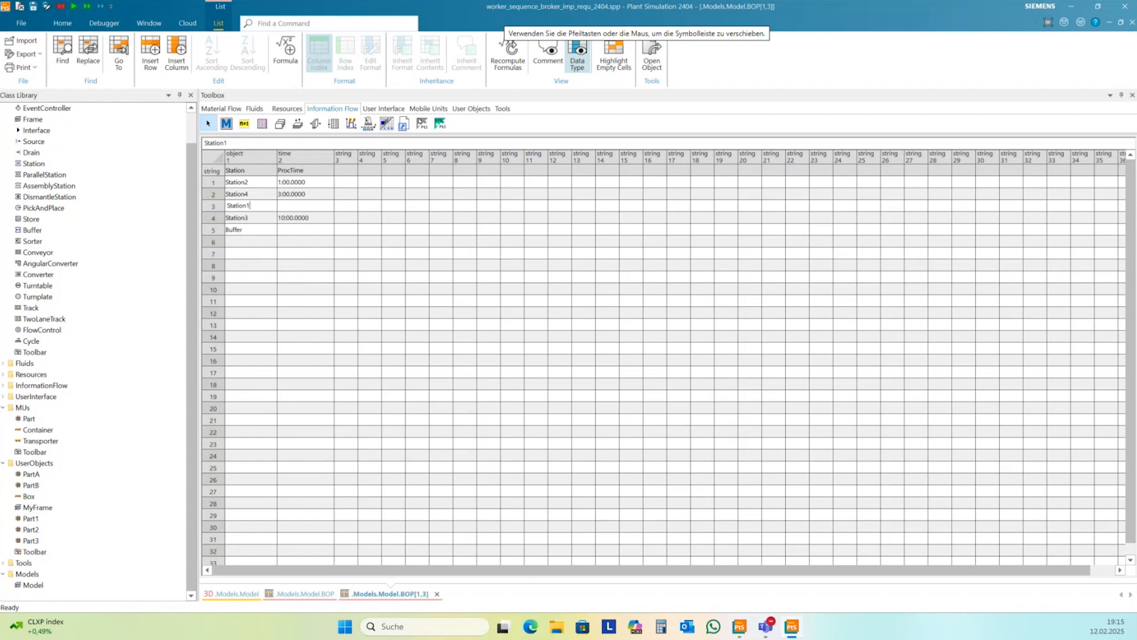
pyautogui.click(285, 208)
pyautogui.write('12:00')
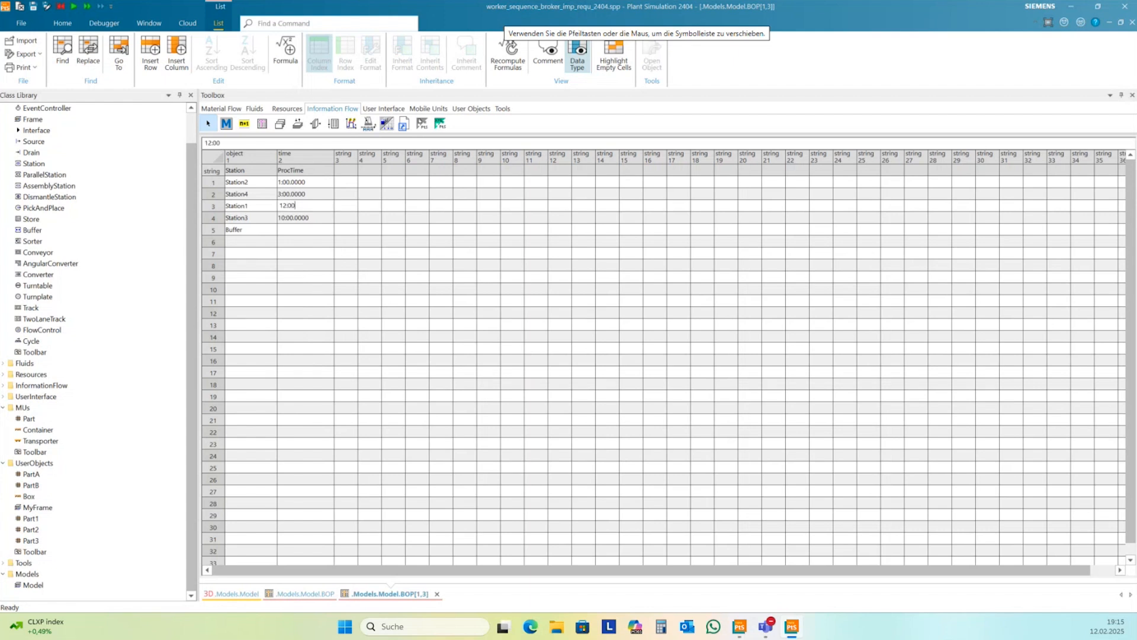
pyautogui.click(291, 231)
# Set Station3's ProcTime to 2:00 in Part3's nested table, then close it and the BOP table.
pyautogui.doubleClick(282, 218)
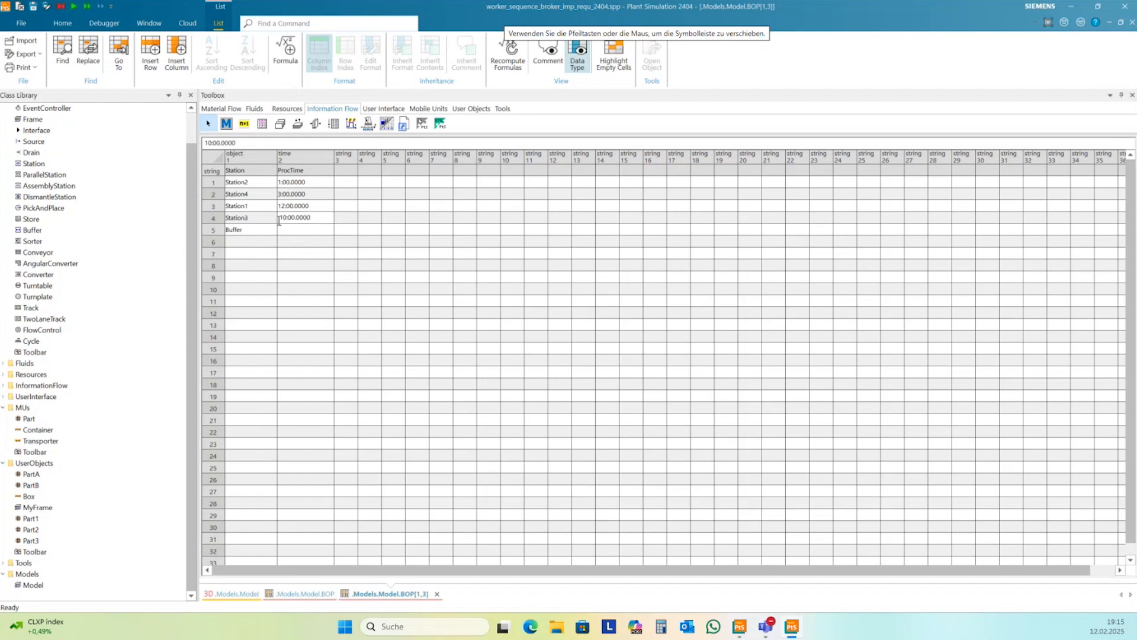
pyautogui.moveTo(280, 220); pyautogui.dragTo(287, 222)
pyautogui.write('2')
pyautogui.click(294, 232)
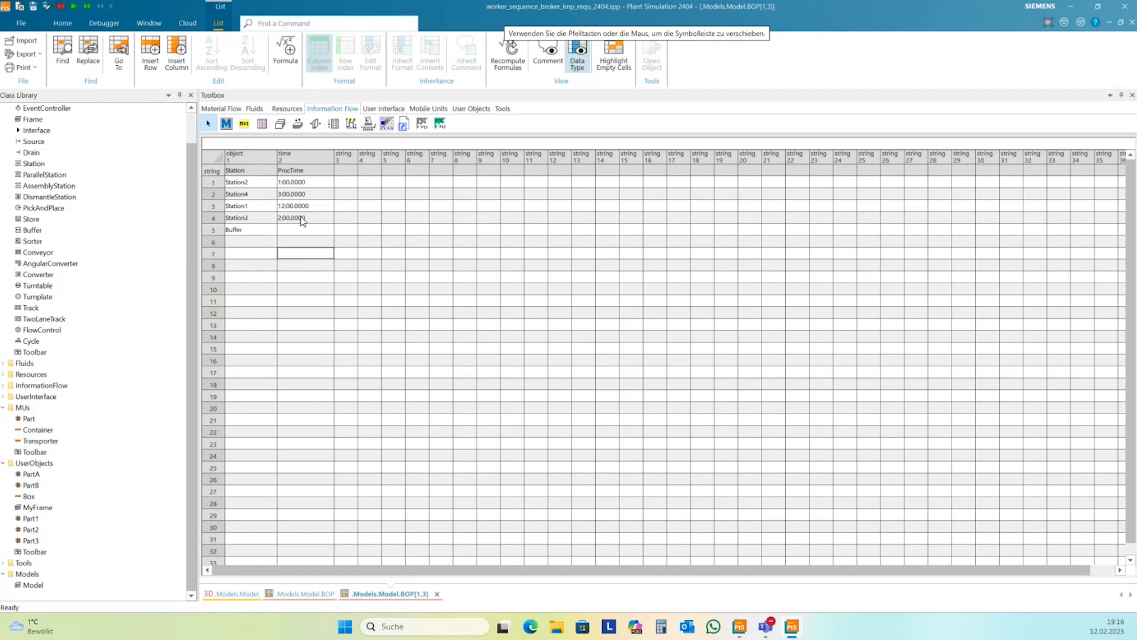
pyautogui.click(288, 232)
pyautogui.click(468, 230)
pyautogui.click(1133, 24)
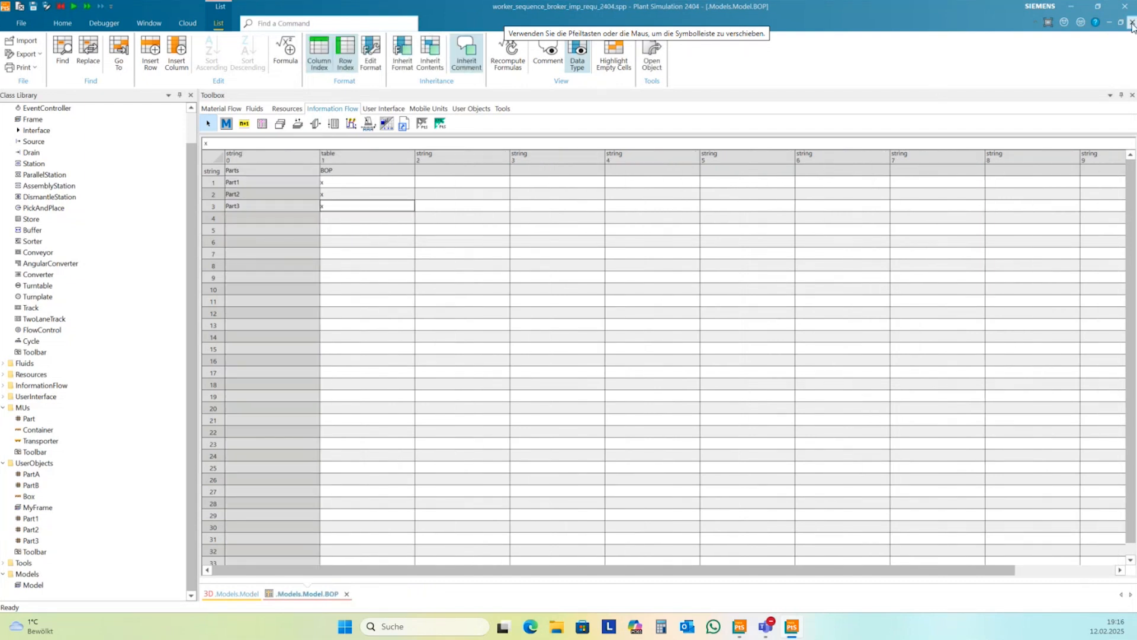
pyautogui.click(1133, 23)
# Insert a Method object in the model frame below the WorkerPool.
pyautogui.moveTo(706, 326); pyautogui.dragTo(711, 324)
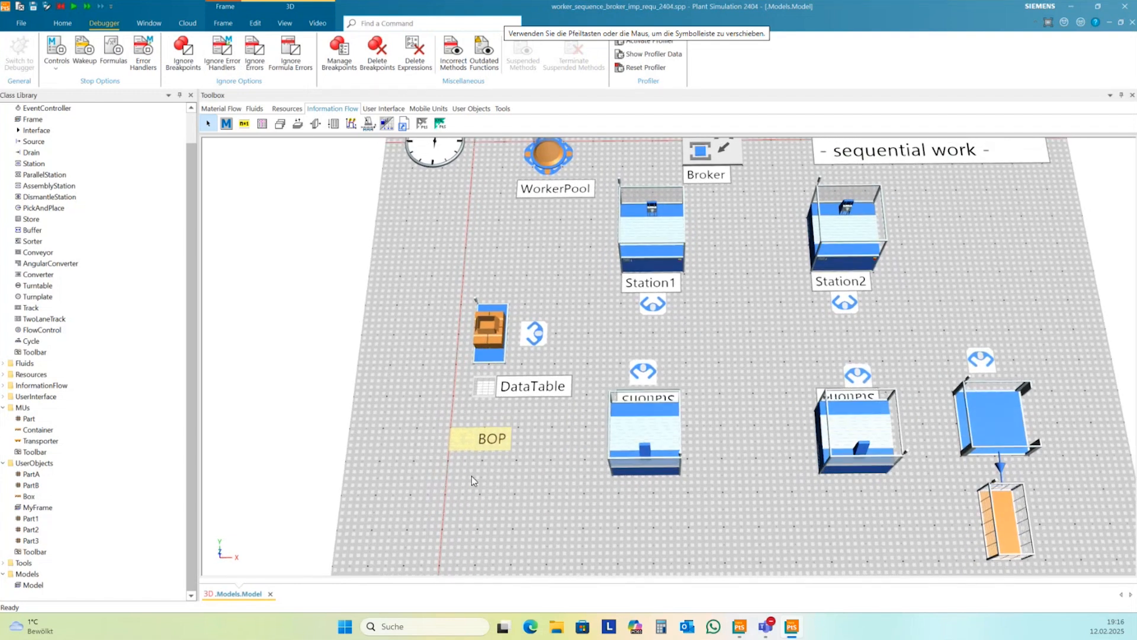
pyautogui.click(488, 465)
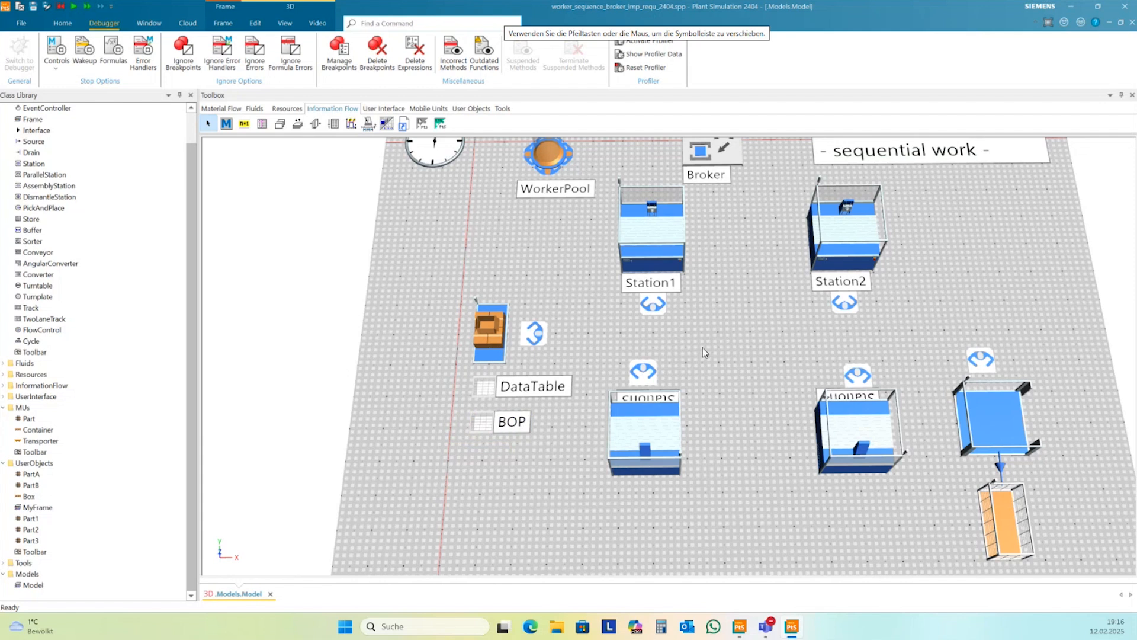
pyautogui.moveTo(733, 358); pyautogui.dragTo(732, 364)
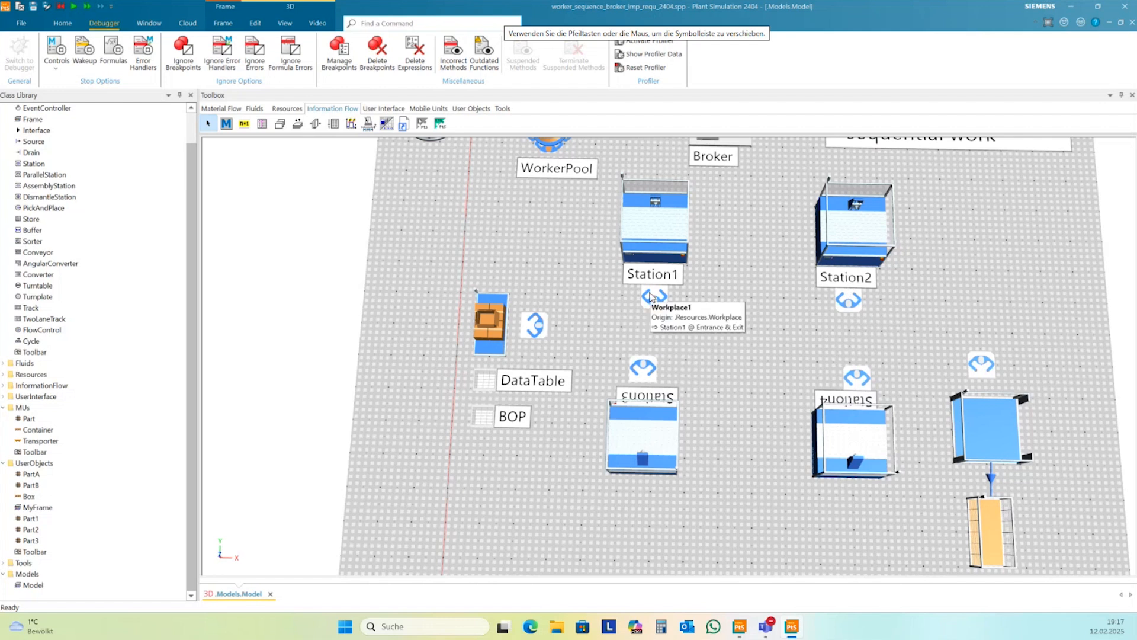
pyautogui.moveTo(714, 294); pyautogui.dragTo(666, 329)
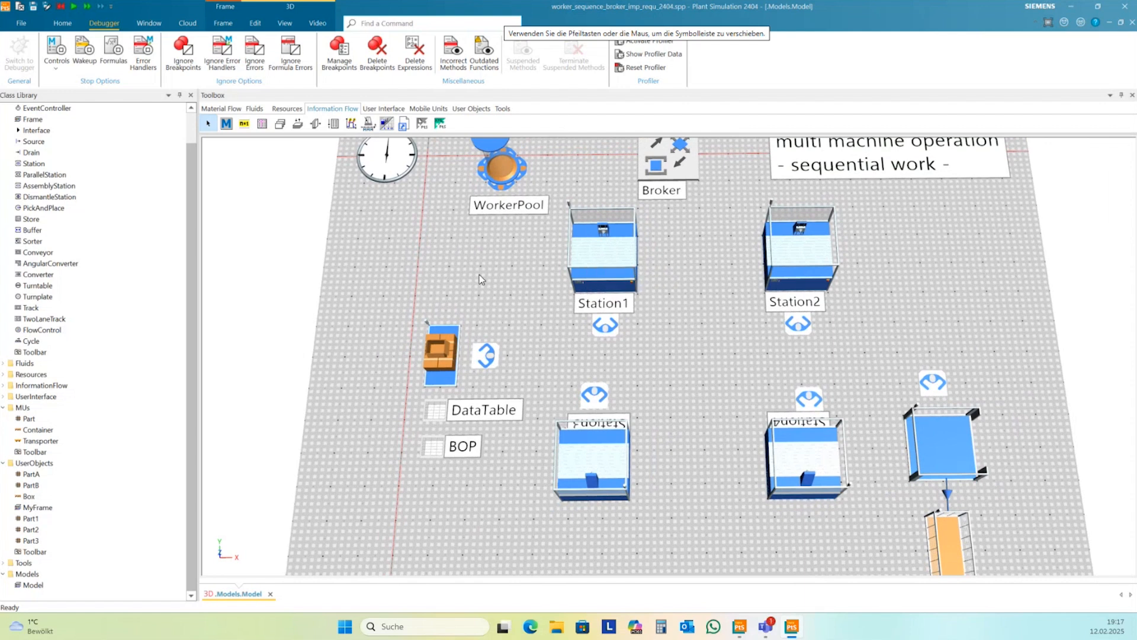
pyautogui.click(226, 127)
pyautogui.click(461, 247)
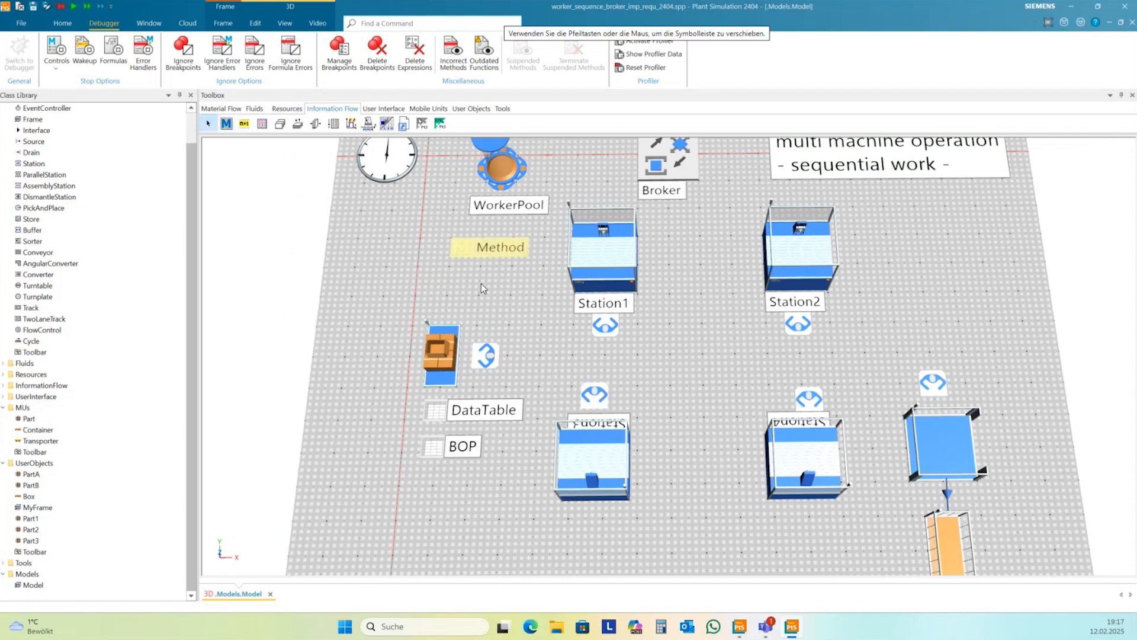
# Rename the new Method stationExitCtrl and shift it slightly away from Station1.
pyautogui.rightClick(464, 251)
pyautogui.click(500, 309)
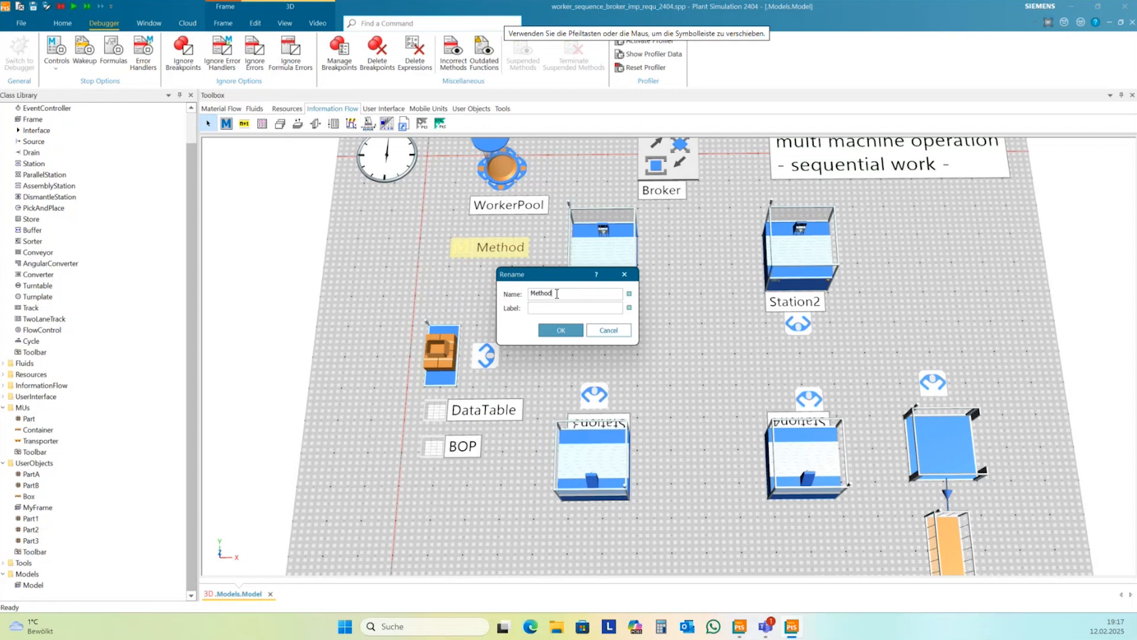
pyautogui.write('stationExitCtrl')
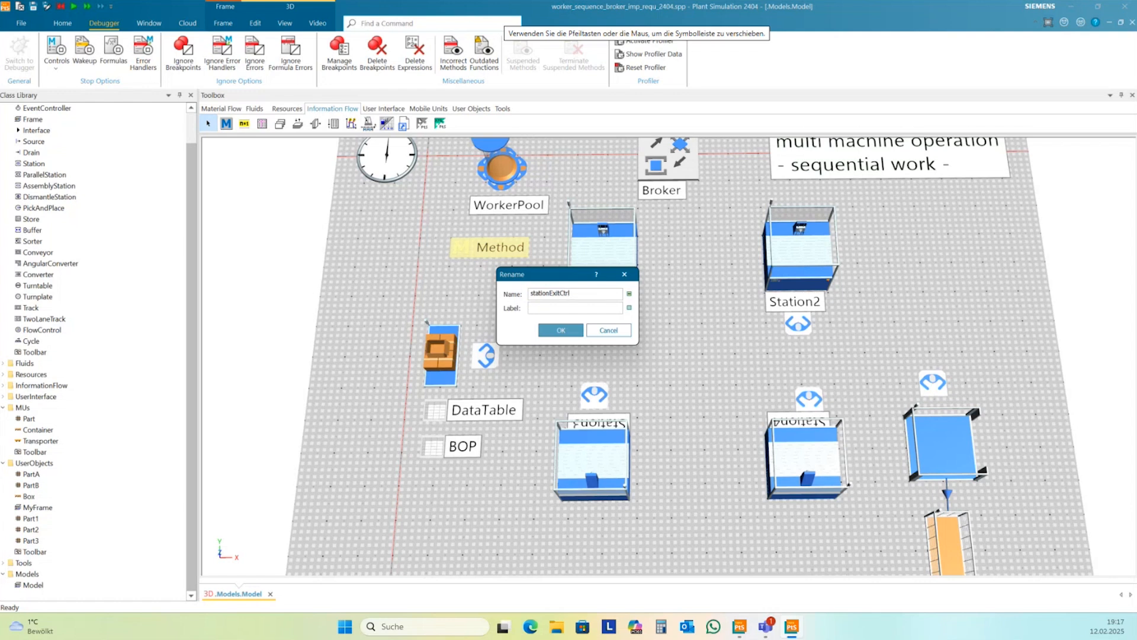
pyautogui.click(560, 330)
pyautogui.moveTo(519, 249); pyautogui.dragTo(488, 249)
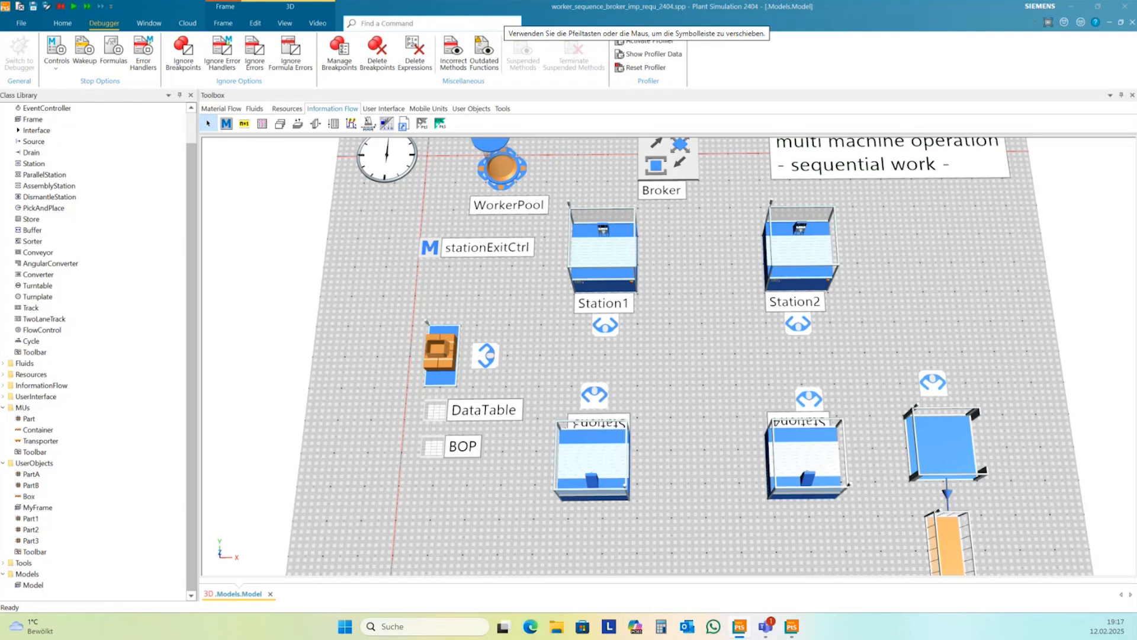
# Program the stationExitCtrl method with the lines @.sequPos+=1 and @.move, apply the changes and close it.
pyautogui.doubleClick(430, 249)
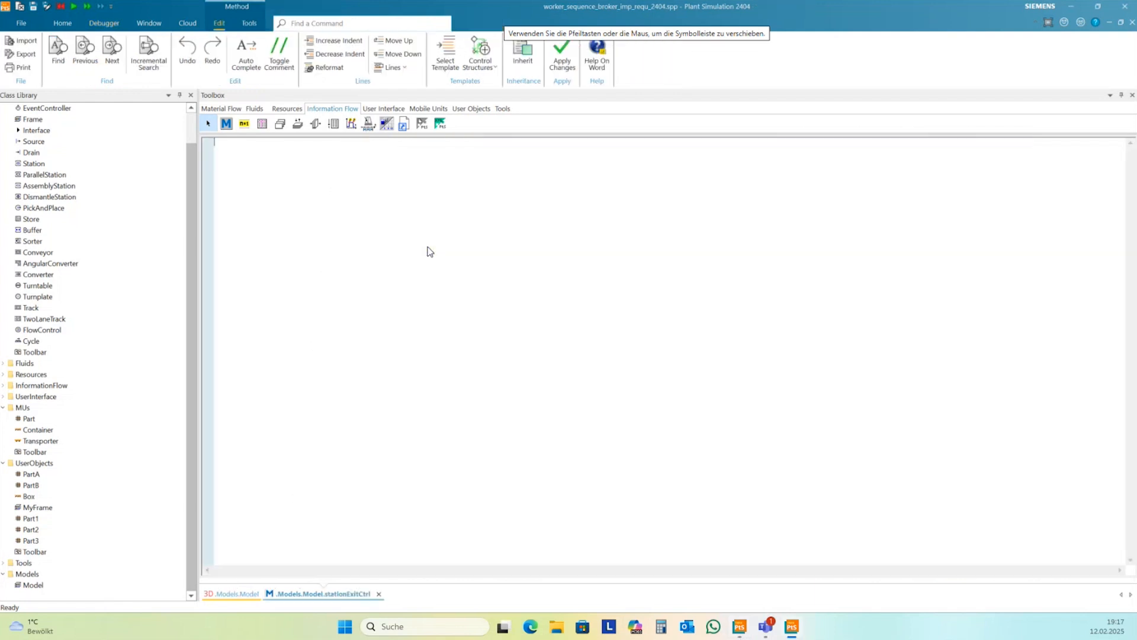
pyautogui.click(306, 184)
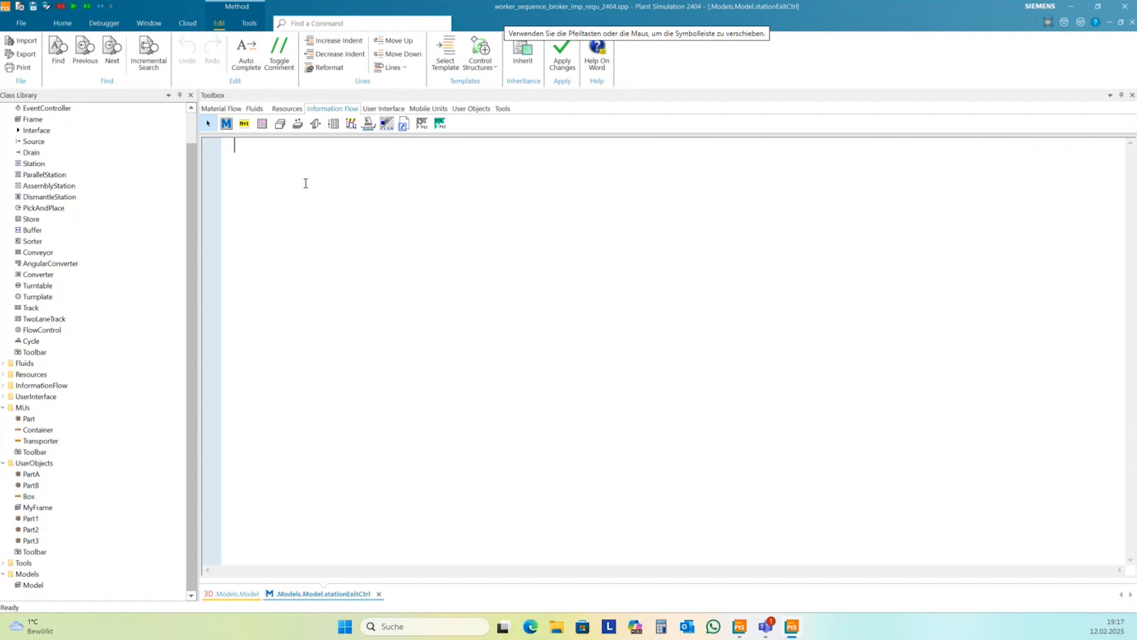
pyautogui.write('@.')
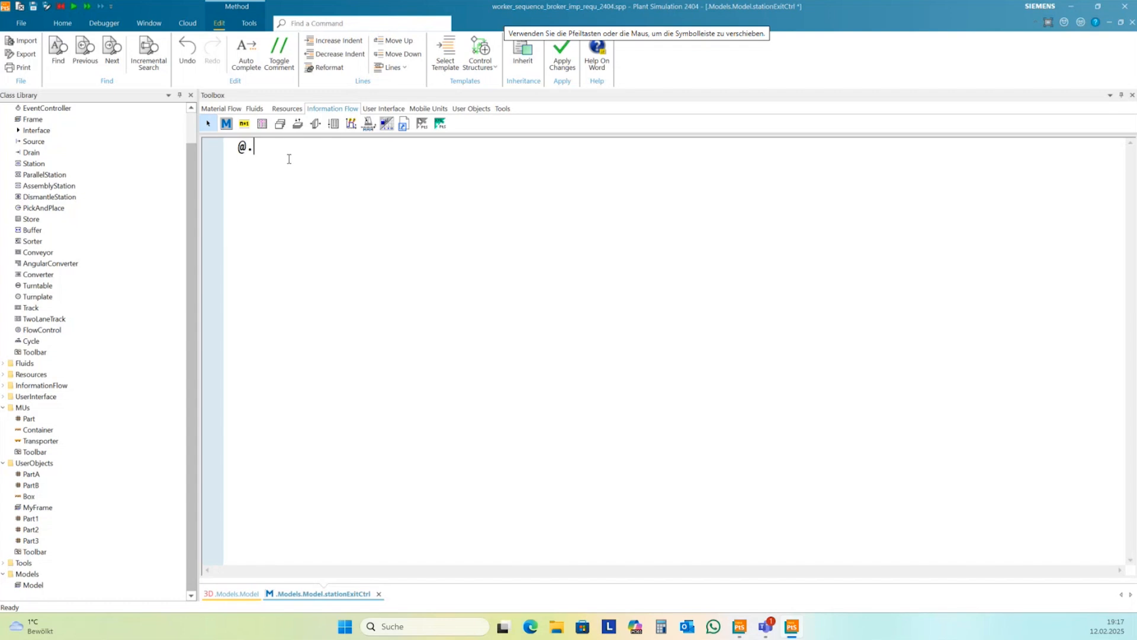
pyautogui.write('sequPos+=1')
pyautogui.press('Return')
pyautogui.write('@.move')
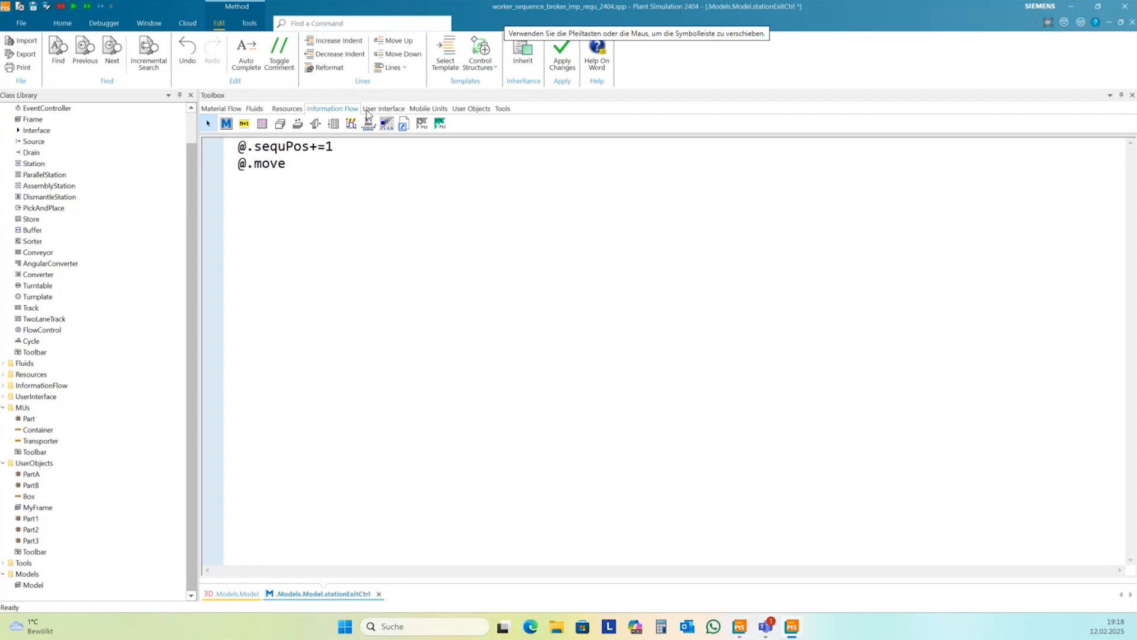
pyautogui.click(563, 57)
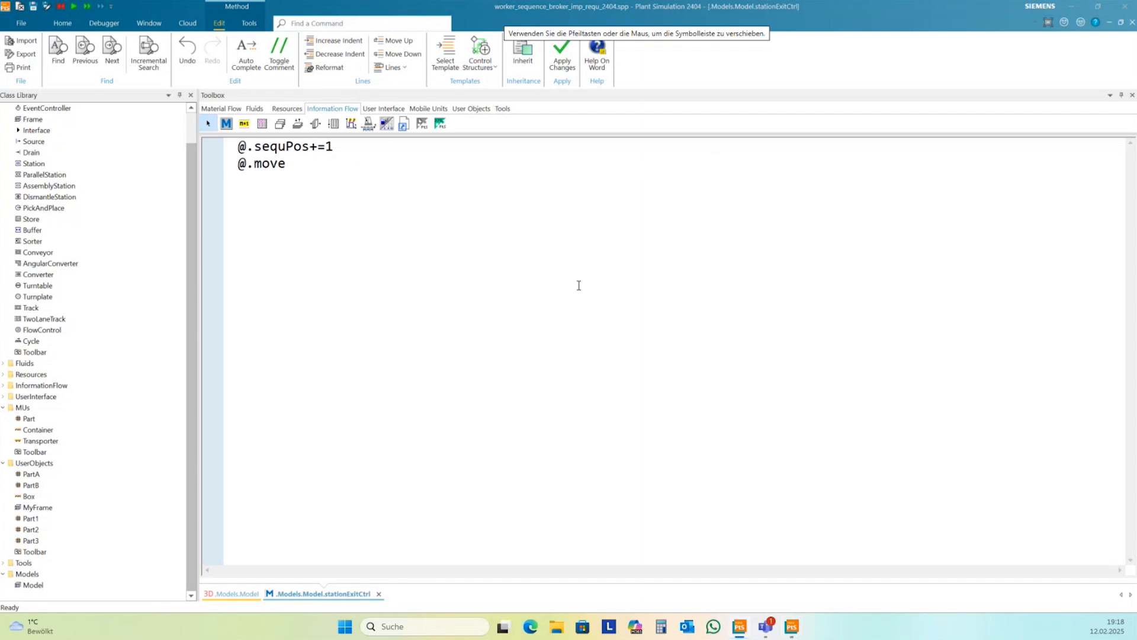
pyautogui.click(1131, 23)
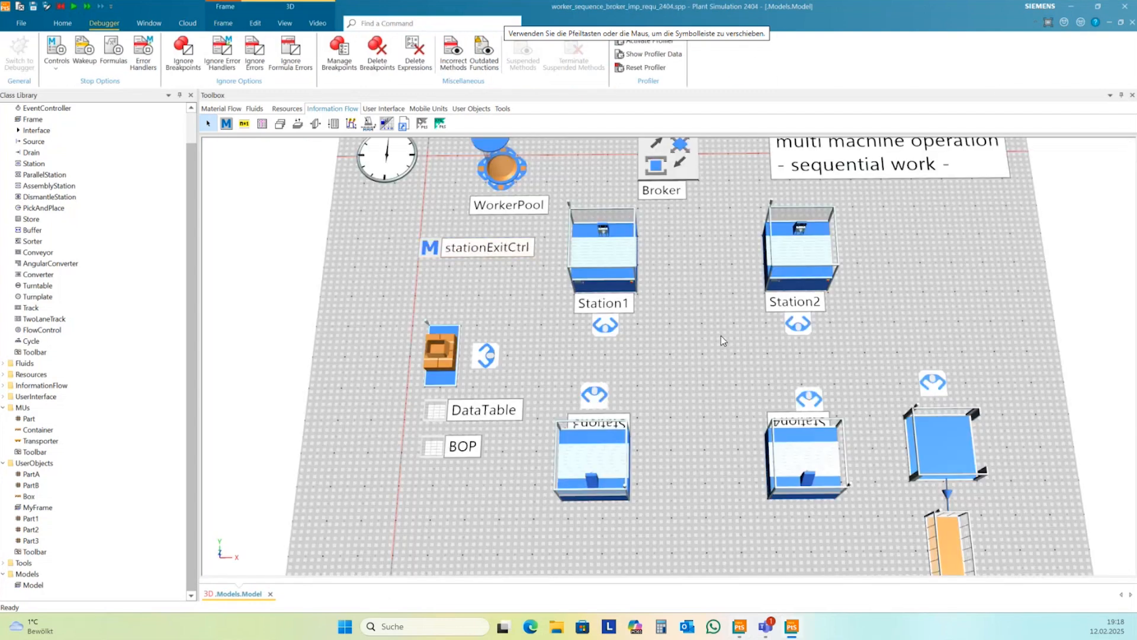
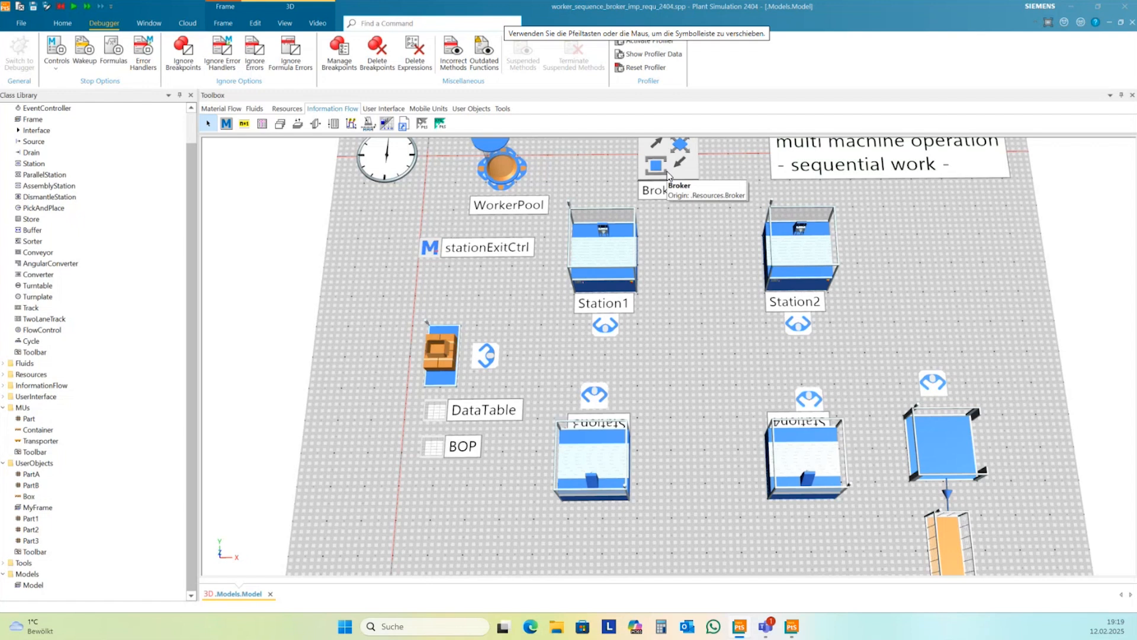
# Create an importer request control for the Broker and accept the Broker's settings.
pyautogui.moveTo(691, 240); pyautogui.dragTo(691, 265)
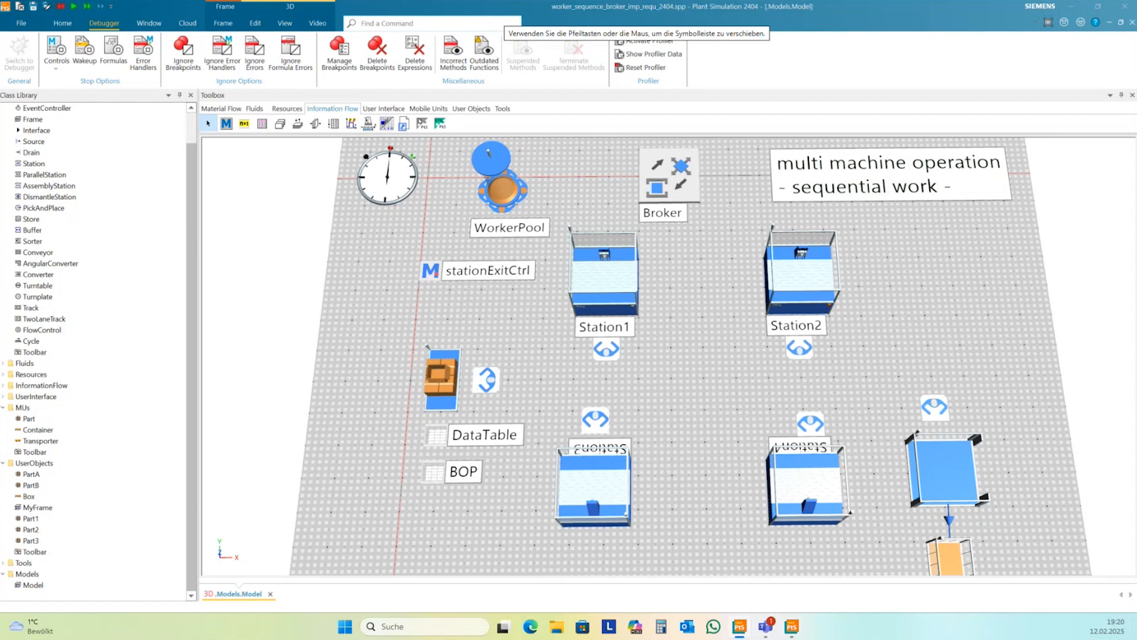
pyautogui.doubleClick(668, 187)
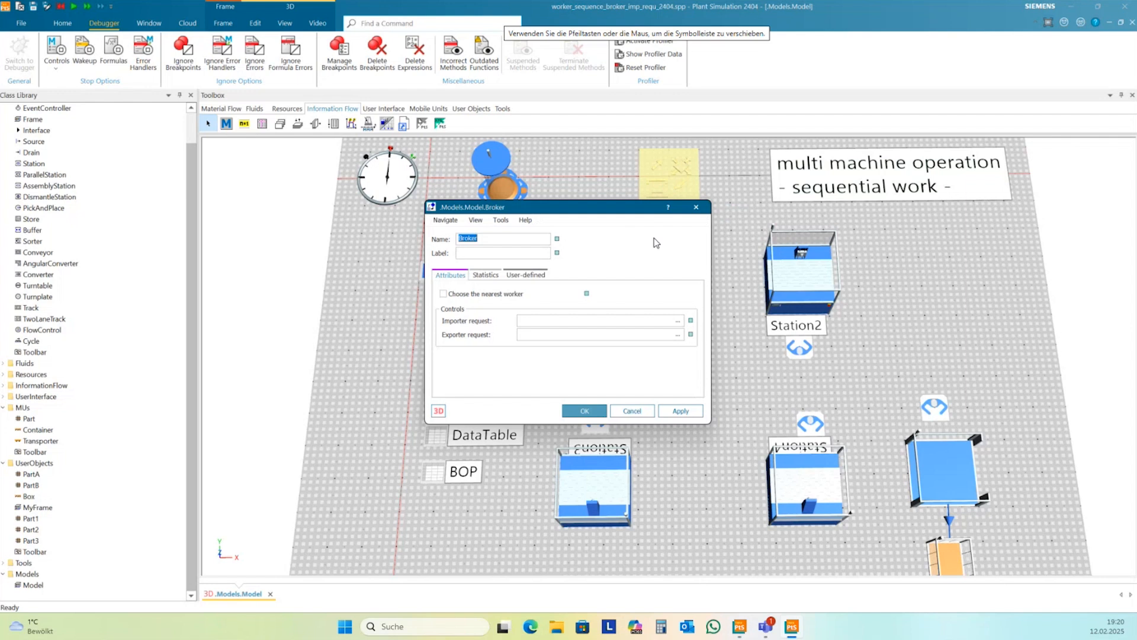
pyautogui.moveTo(681, 224); pyautogui.dragTo(711, 219)
pyautogui.click(617, 328)
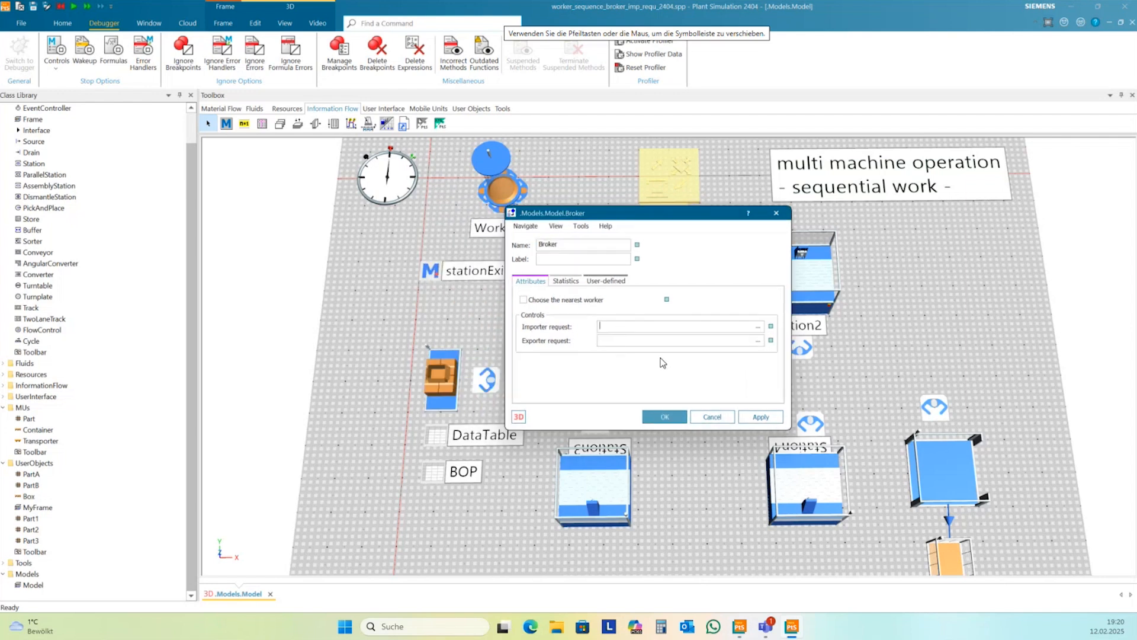
pyautogui.click(758, 327)
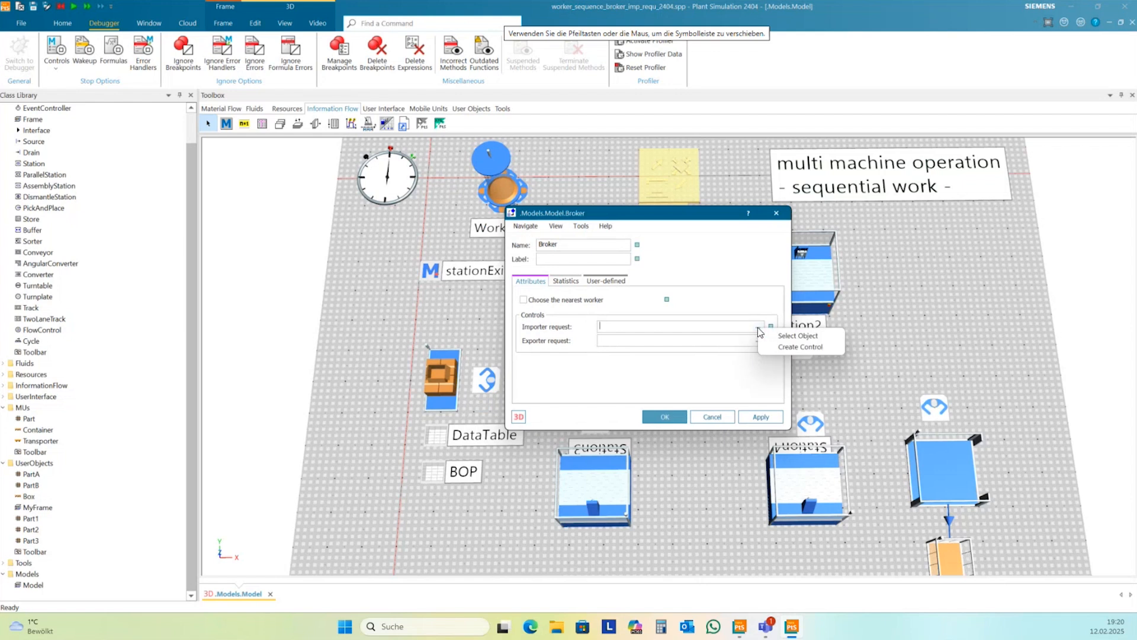
pyautogui.click(803, 347)
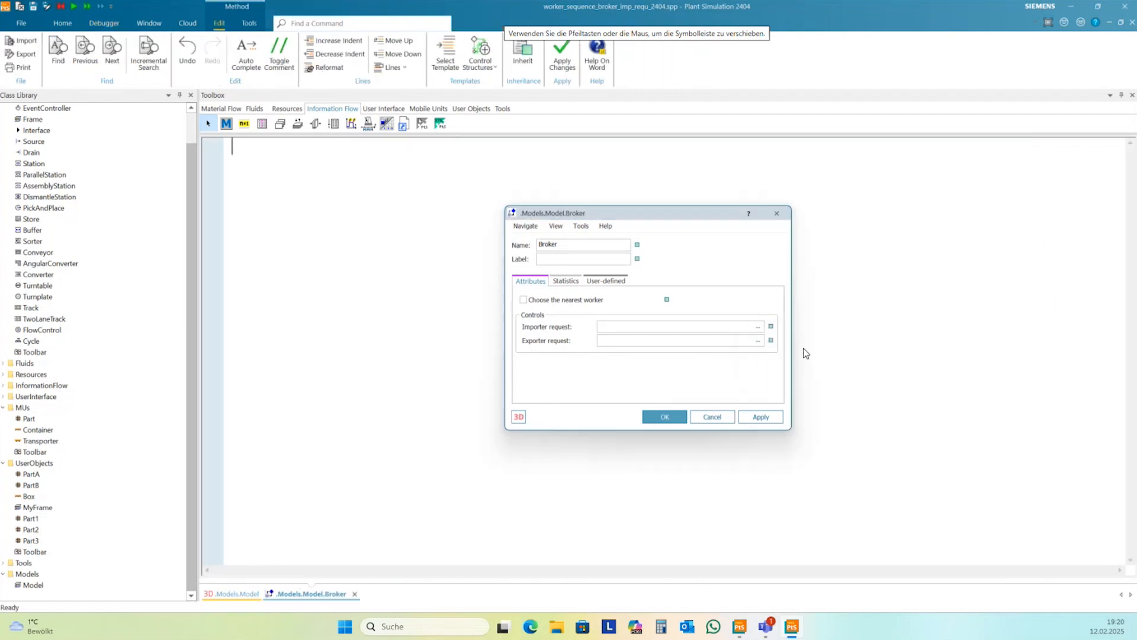
pyautogui.click(757, 421)
pyautogui.click(674, 421)
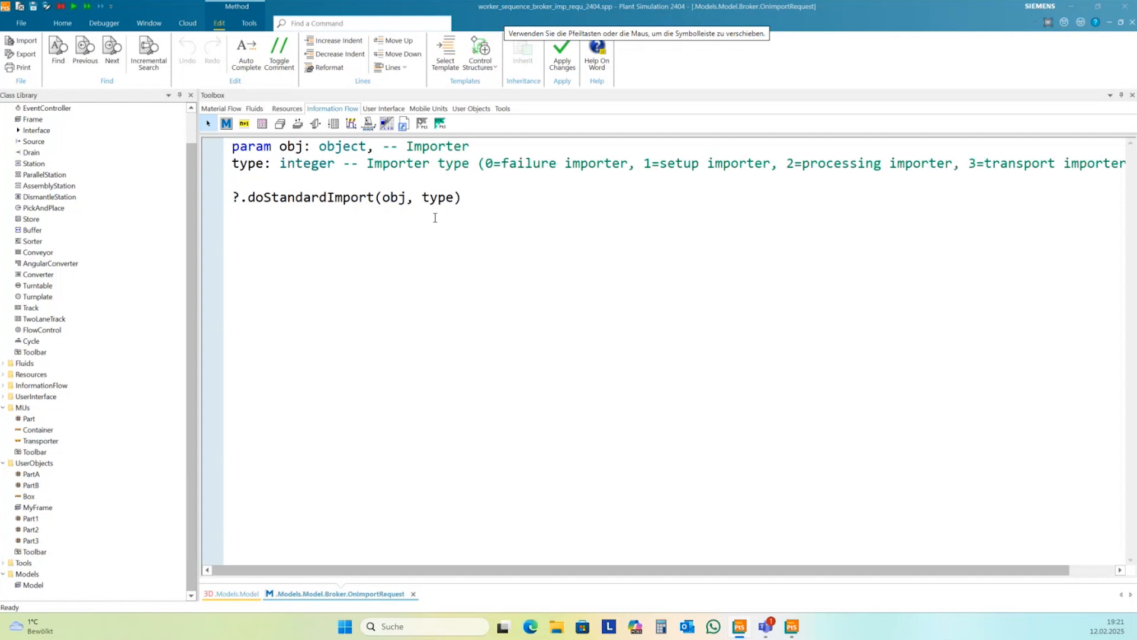
# Declare the local variable nextStation:object below the parameters of the Broker's OnImportRequest method.
pyautogui.click(244, 184)
pyautogui.press('Return')
pyautogui.press('Return')
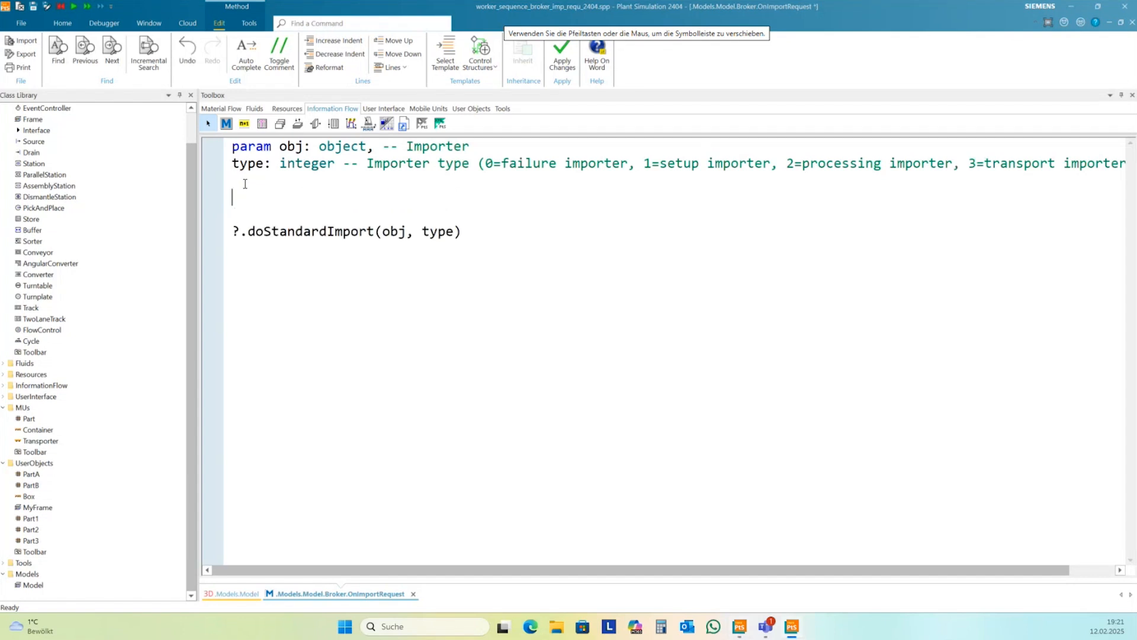
pyautogui.write('var nextStation:object')
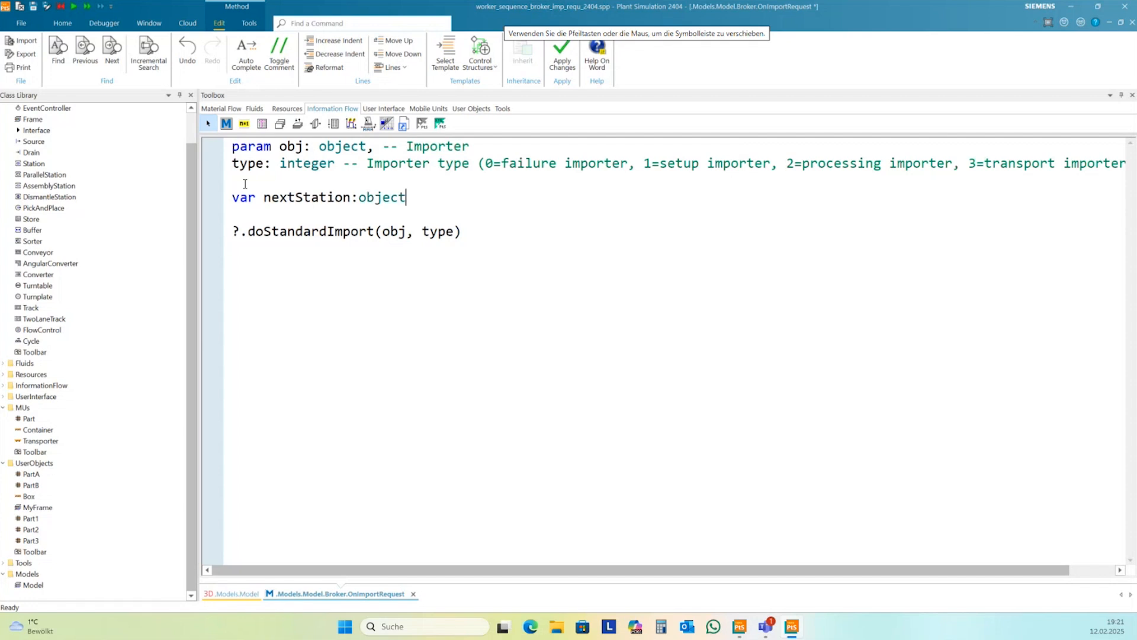
# Add the assignment nextStation:=BOP[1,obj.cont.name][1,obj.cont.sequPos] below the variable declaration.
pyautogui.press('Return')
pyautogui.press('Return')
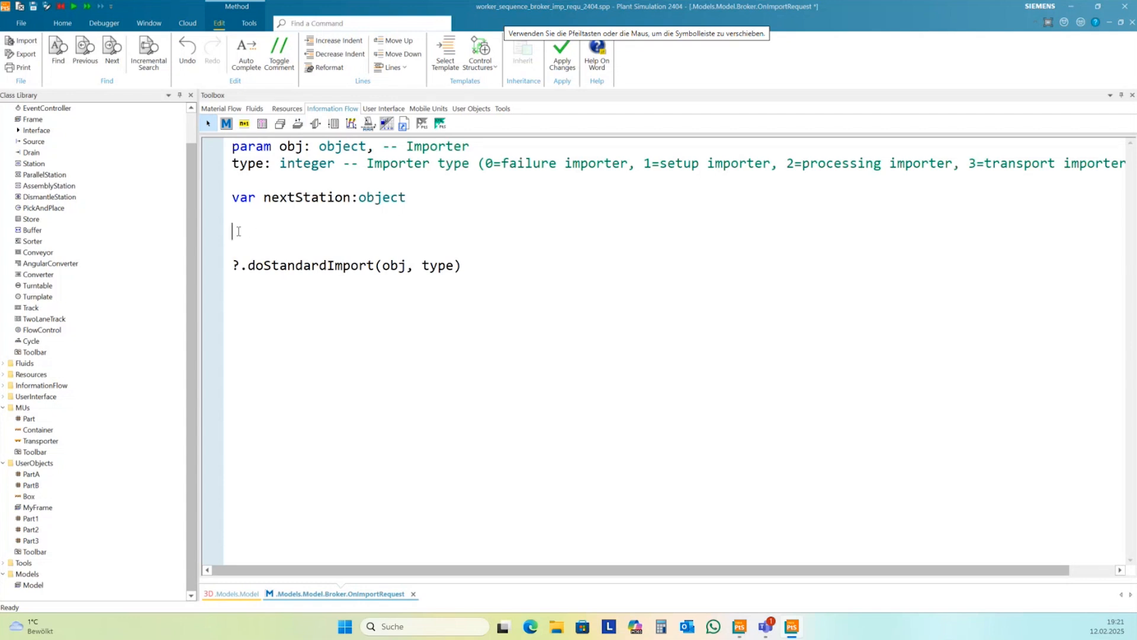
pyautogui.write('nextStat')
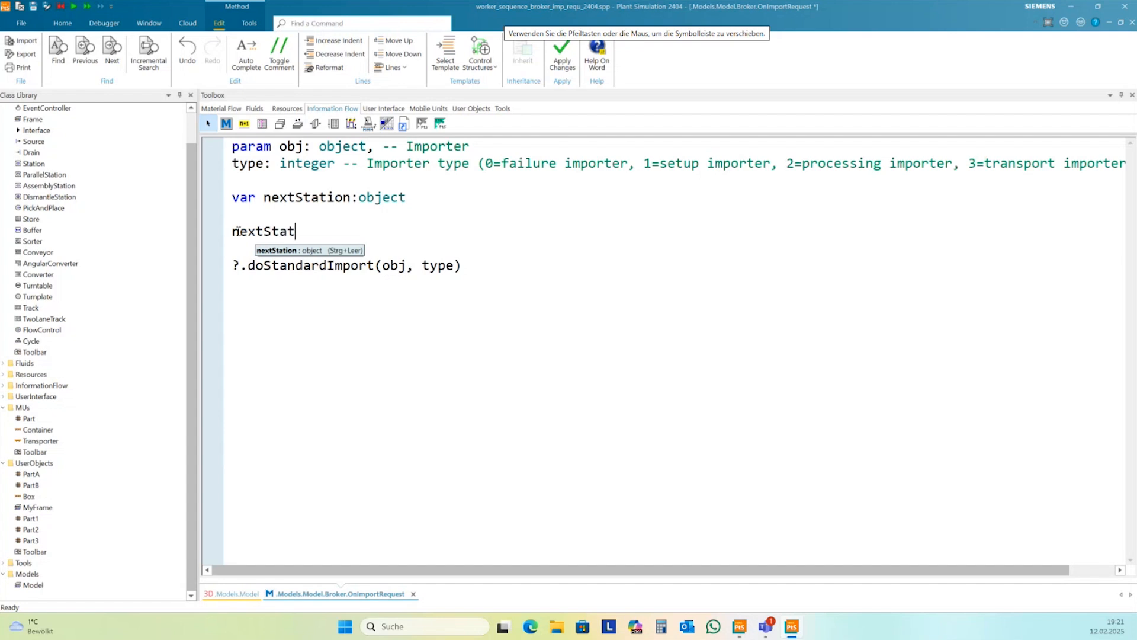
pyautogui.write('ion')
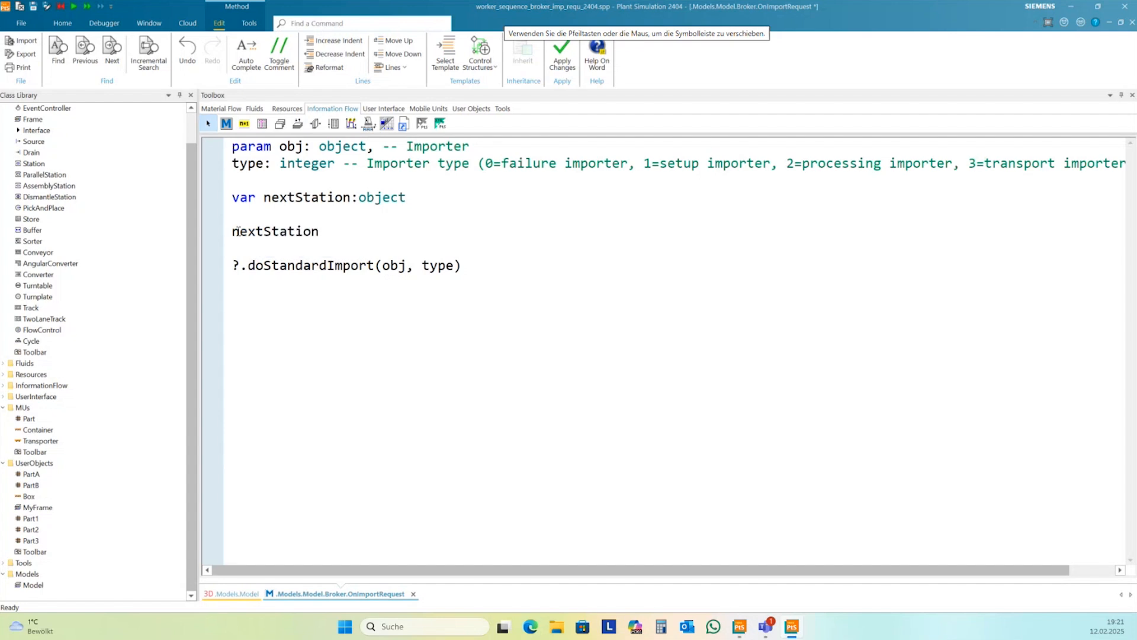
pyautogui.write(':=BOP[1,obj')
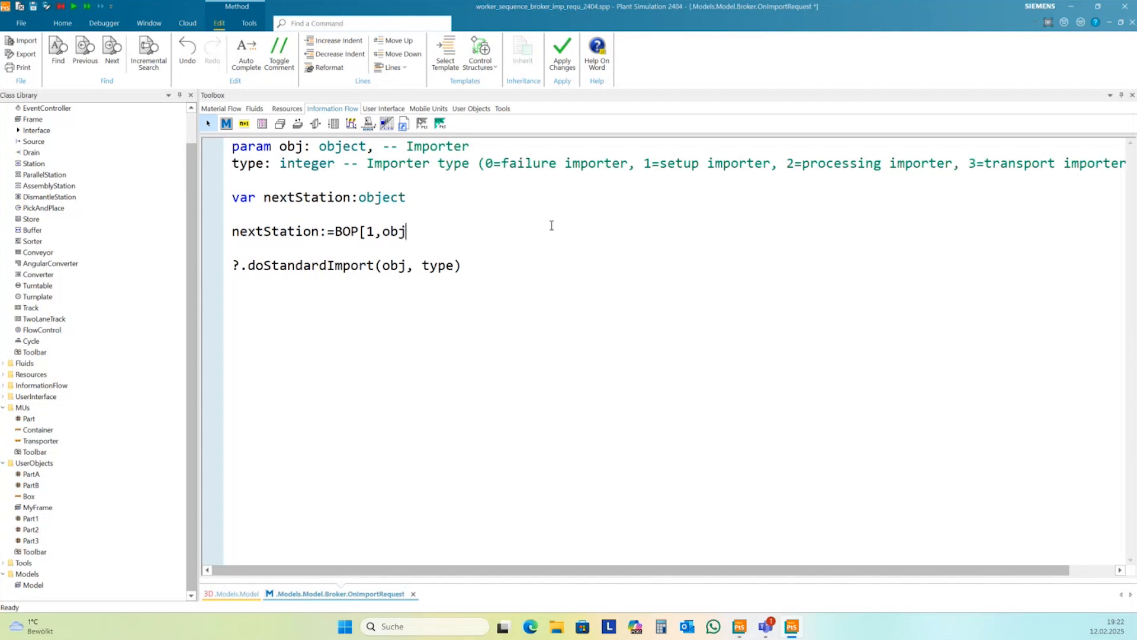
pyautogui.write('.cont.name][1,obj.cont.se')
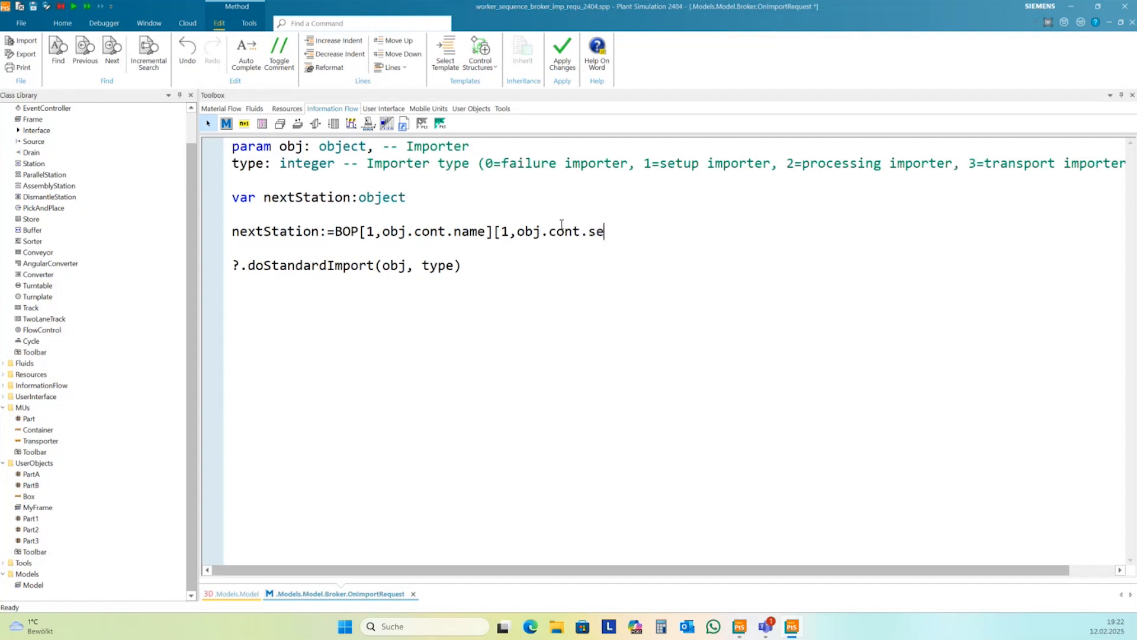
pyautogui.write('quPos]')
# Add the condition if nextStation.occupied=false below the nextStation assignment.
pyautogui.press('Return')
pyautogui.press('Return')
pyautogui.press('Return')
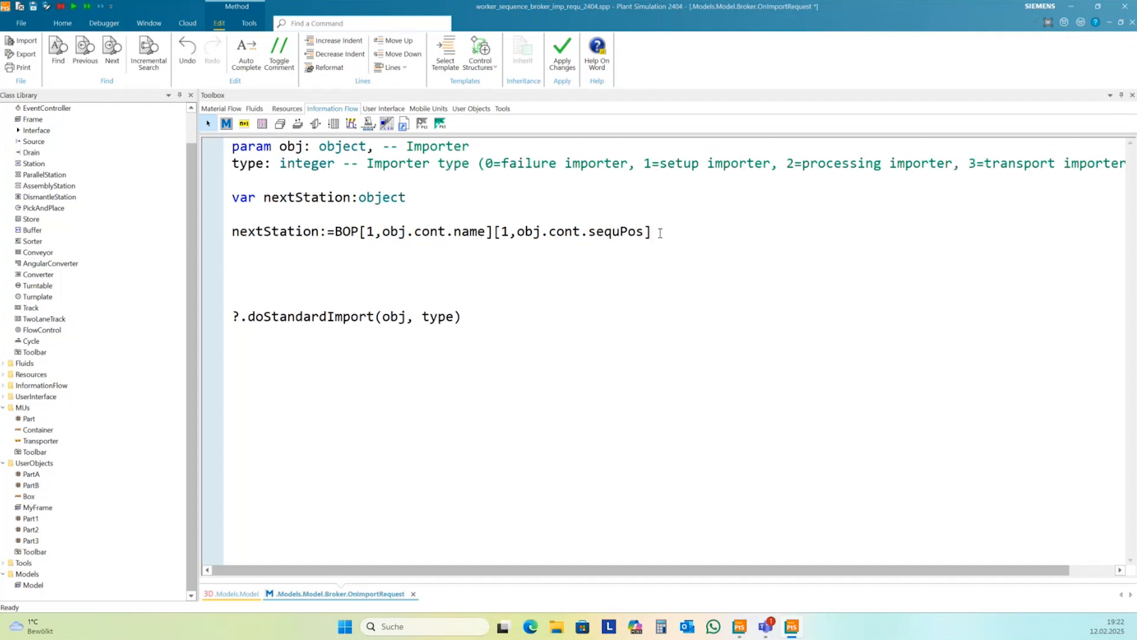
pyautogui.write('if nextStat')
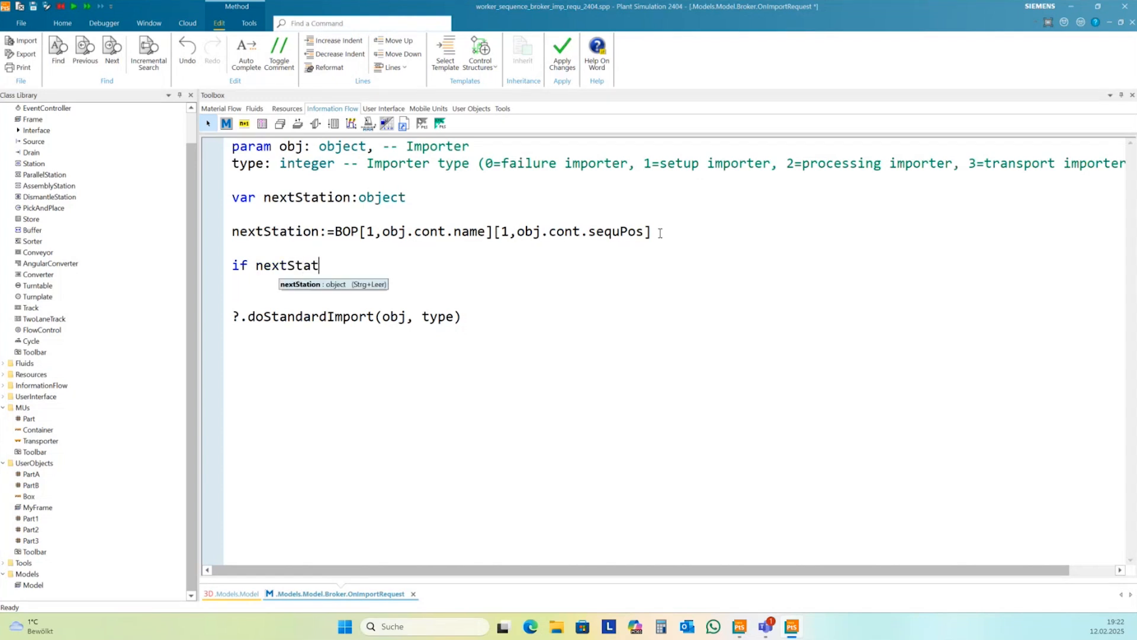
pyautogui.write('ion')
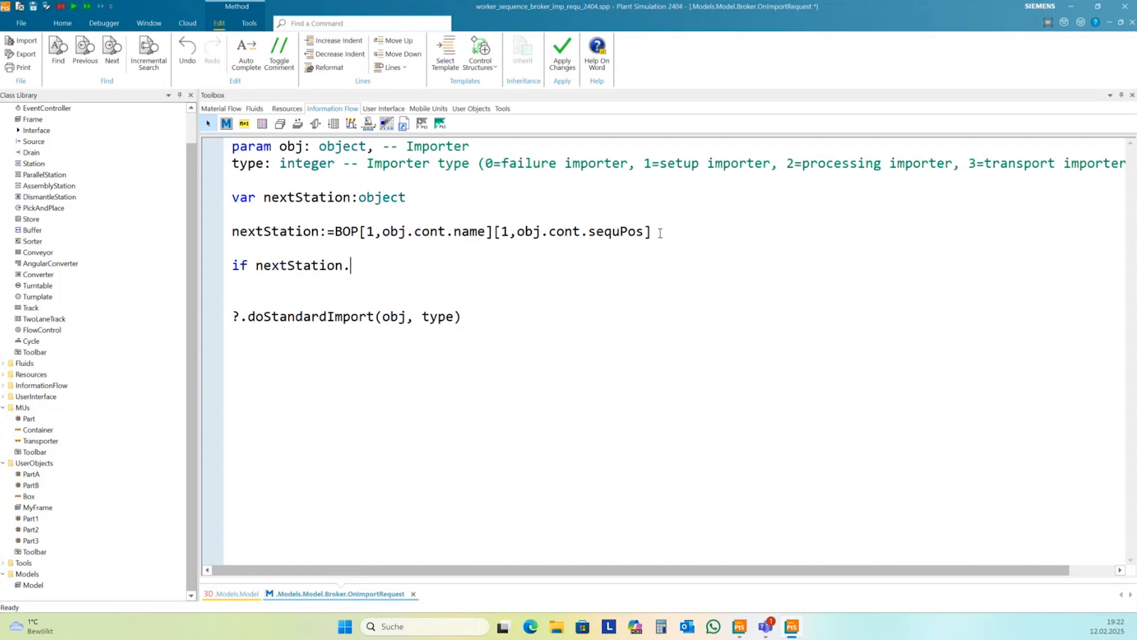
pyautogui.write('.occupe')
pyautogui.press('BackSpace')
pyautogui.press('BackSpace')
pyautogui.write('pied=false')
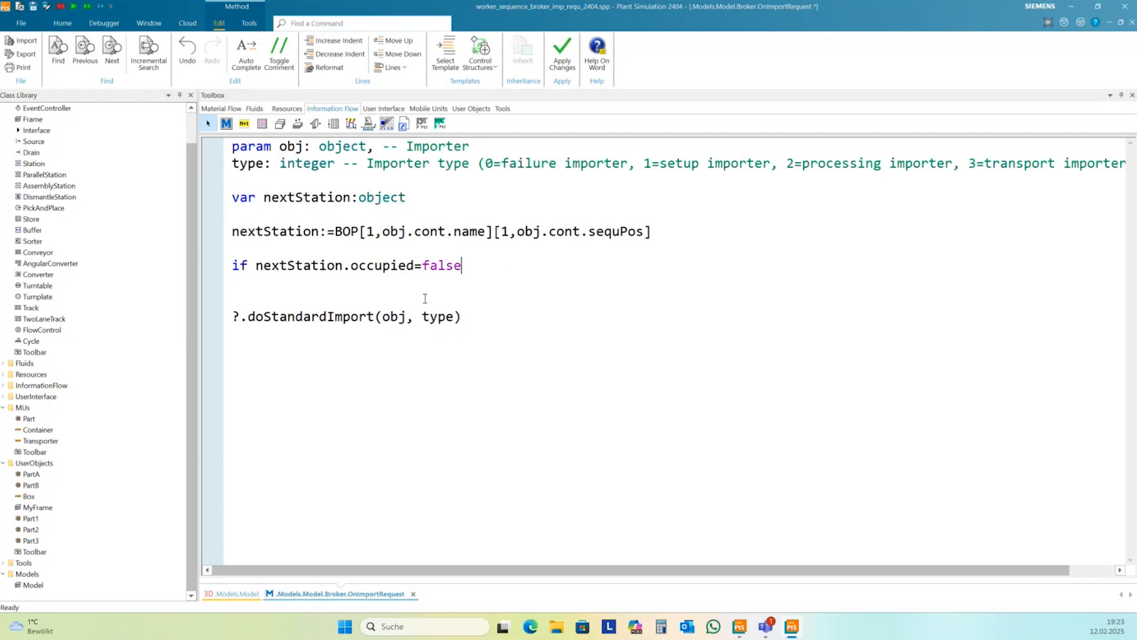
# Inside the condition, add the comment //next station is free and the statement obj.cont.destination:=nextStation.
pyautogui.press('Return')
pyautogui.write('//next statio')
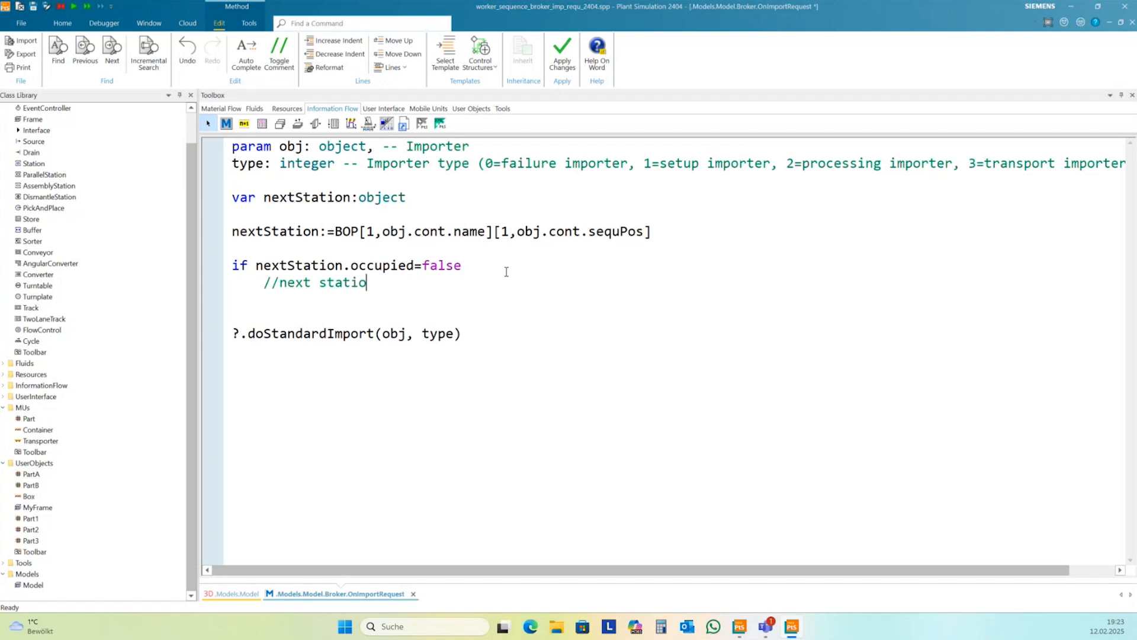
pyautogui.write('n is free')
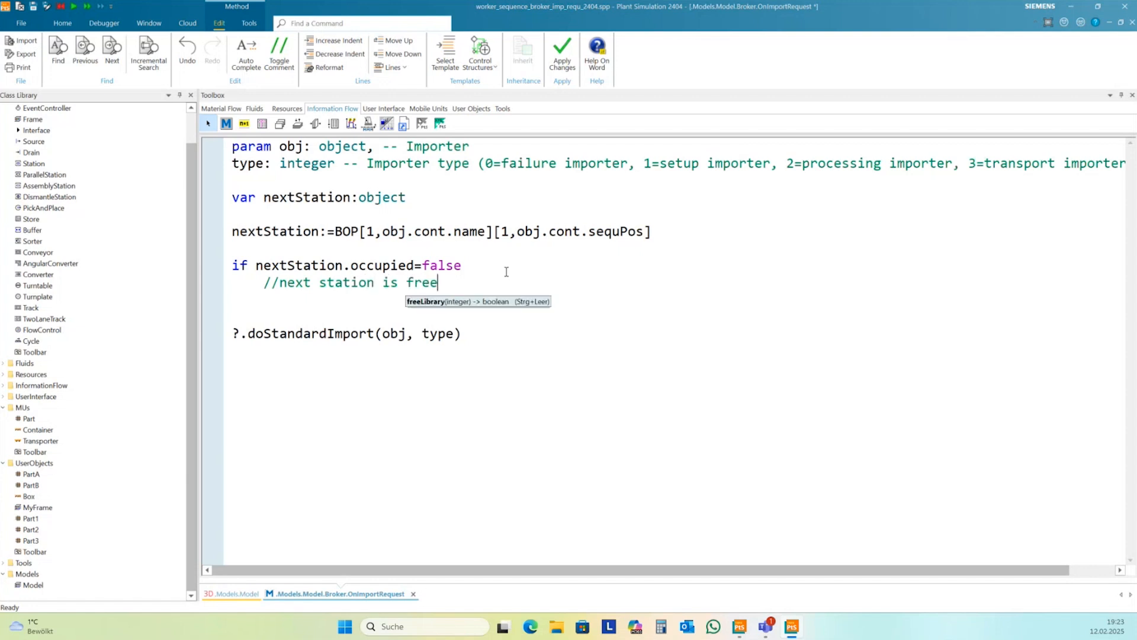
pyautogui.press('Return')
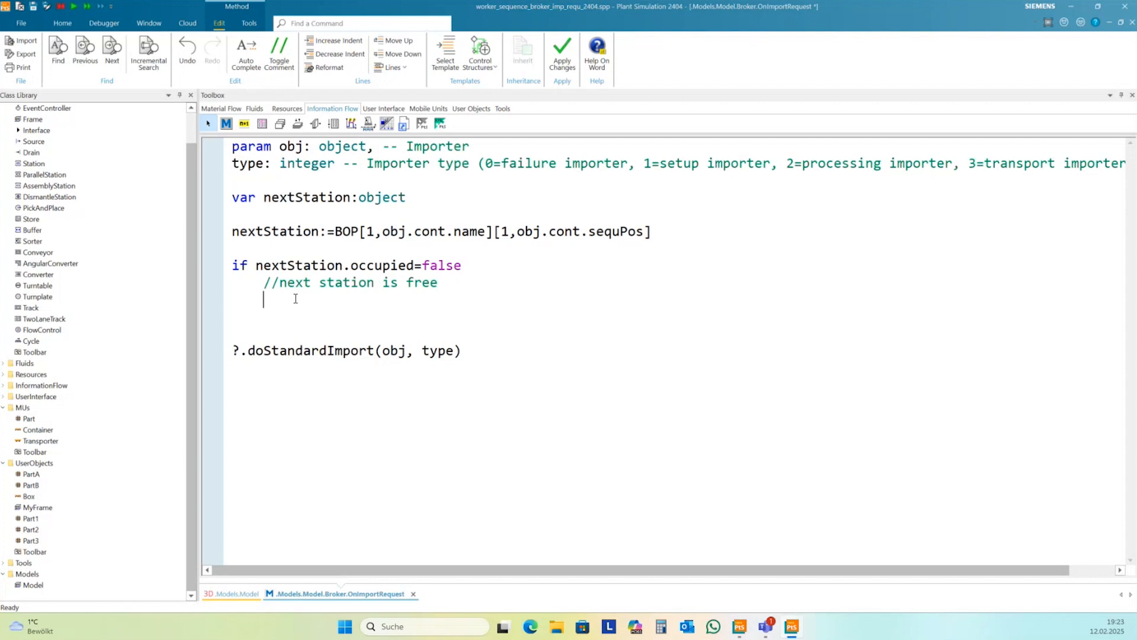
pyautogui.write('obj.cont.destina')
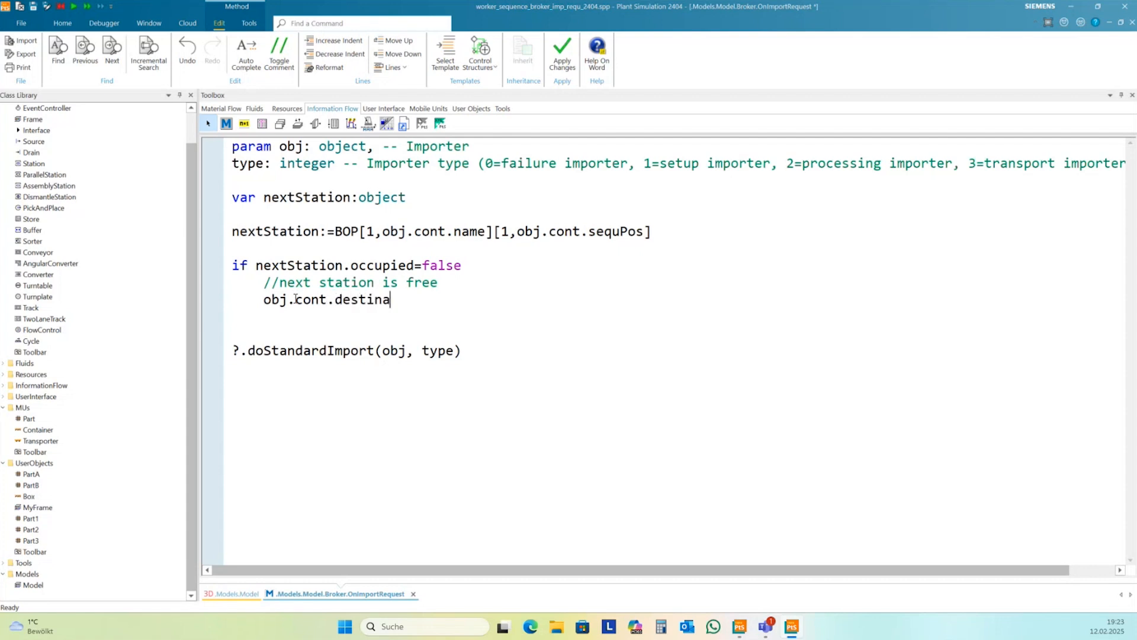
pyautogui.write('tion:=nextStation')
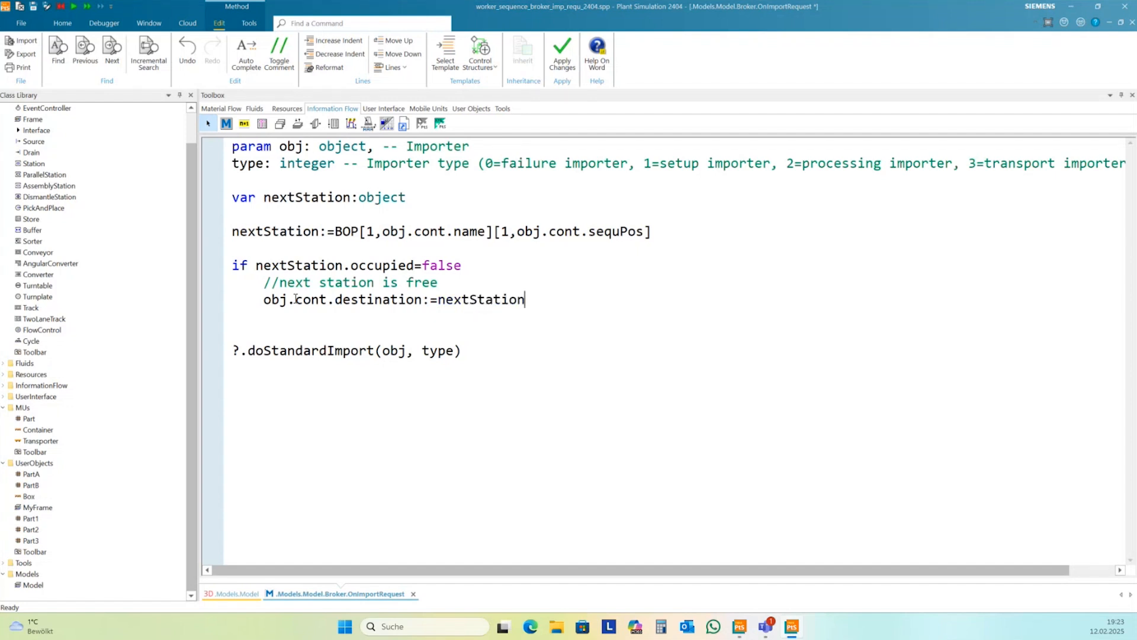
# Add the comment //set the proctime for the next station below the destination assignment.
pyautogui.press('Return')
pyautogui.write('//set the ')
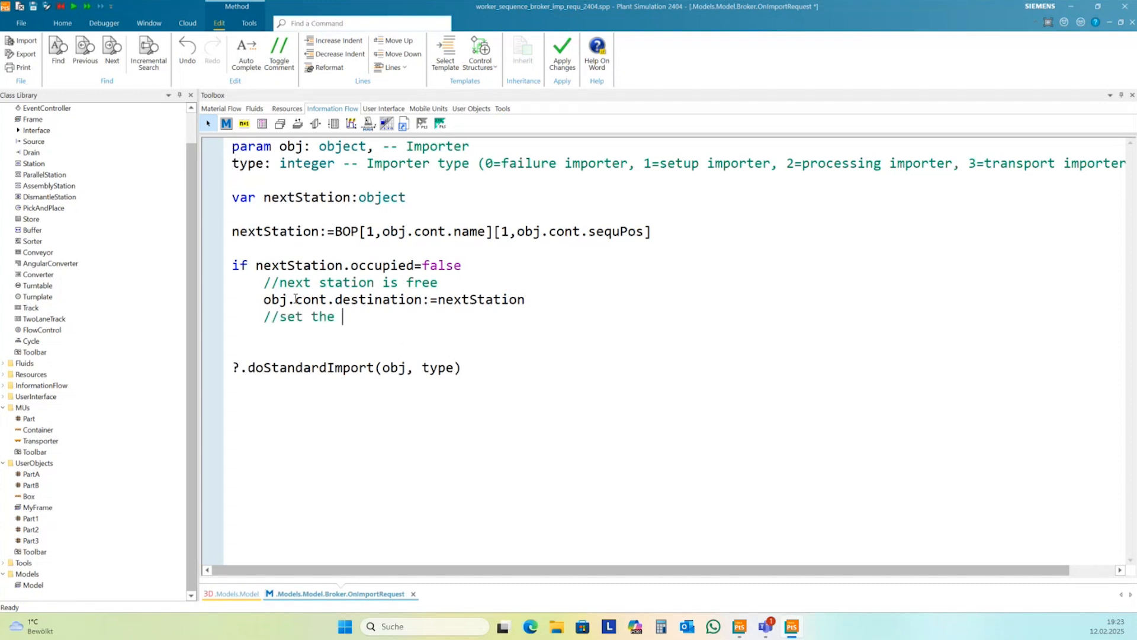
pyautogui.write('proctime fpr')
pyautogui.press('BackSpace')
pyautogui.press('BackSpace')
pyautogui.write('or the ')
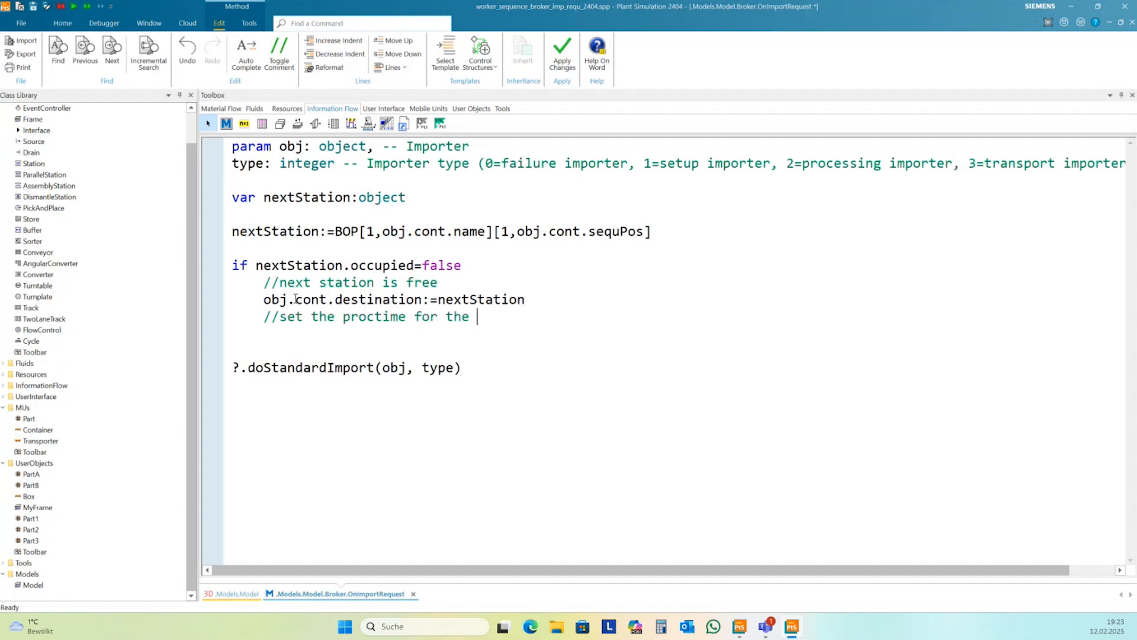
pyautogui.write('next station')
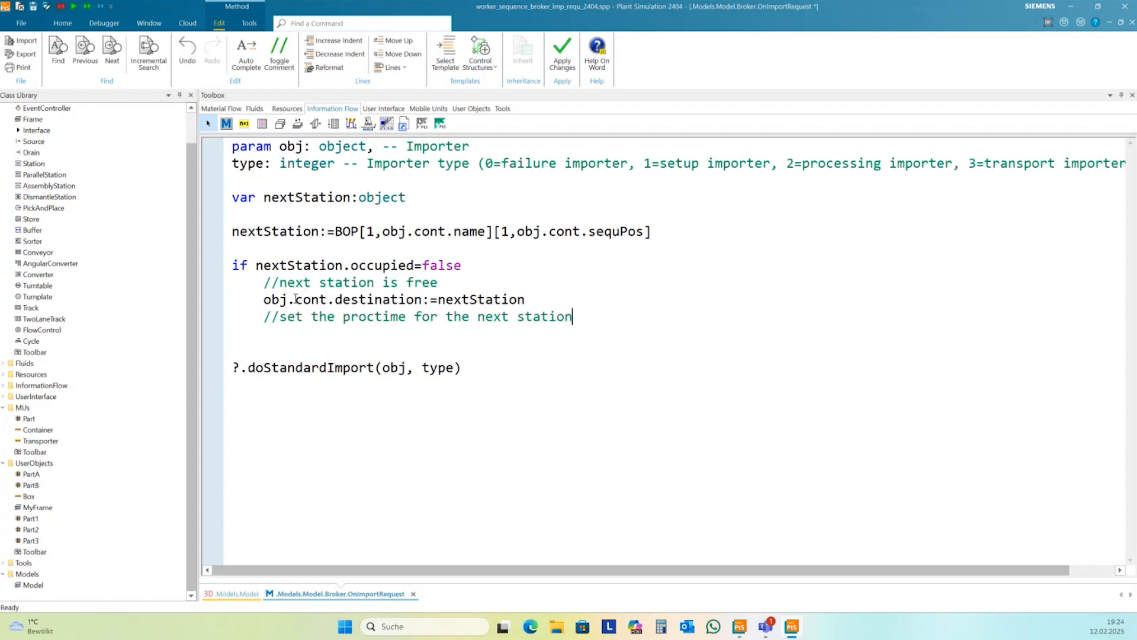
# Below the proctime comment, add the statement nextStation.procTime:=BOP[1,obj.cont.name][2,obj.cont.sequPos].
pyautogui.press('Return')
pyautogui.write('nextStat')
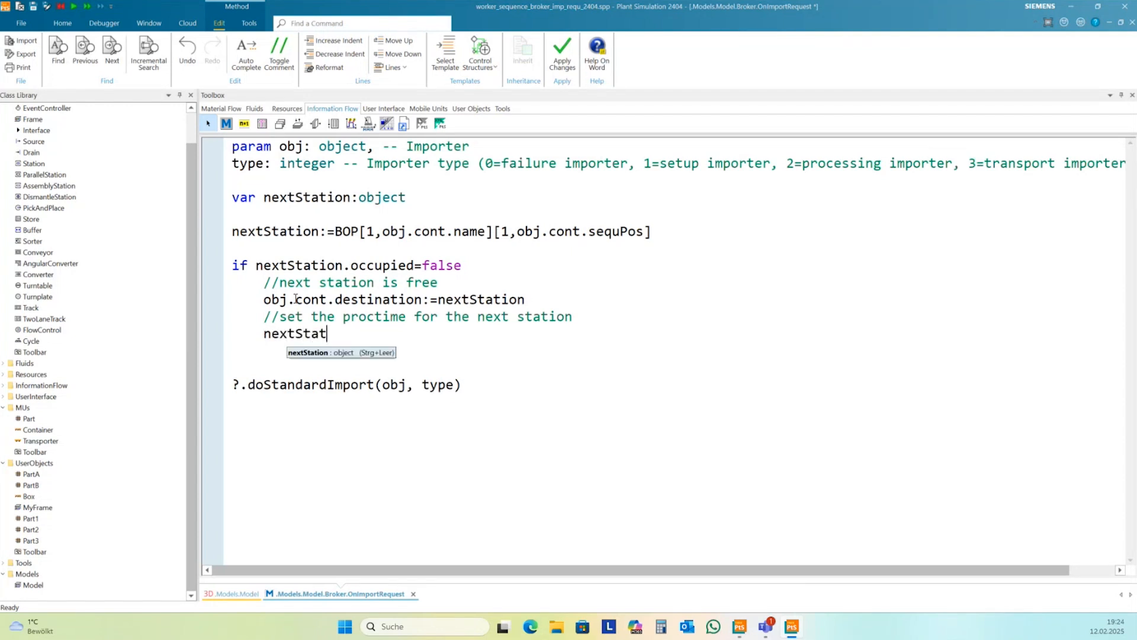
pyautogui.write('ion.p')
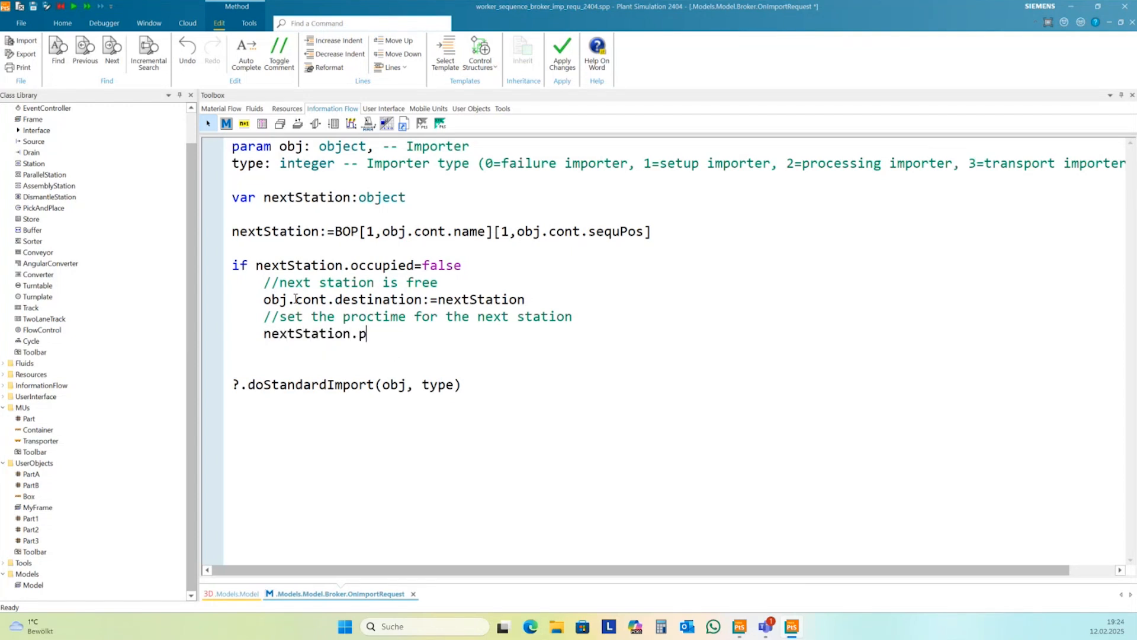
pyautogui.write('rocTime:=')
pyautogui.click(343, 231)
pyautogui.moveTo(339, 231); pyautogui.dragTo(662, 231)
pyautogui.hotkey('ctrl', 'c')
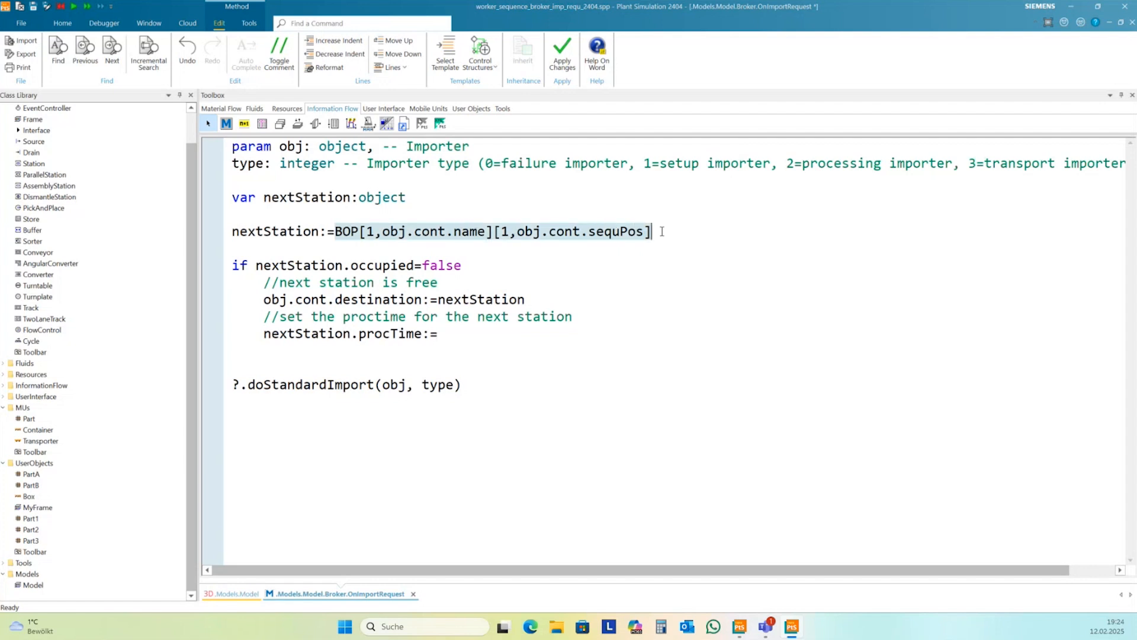
pyautogui.click(445, 334)
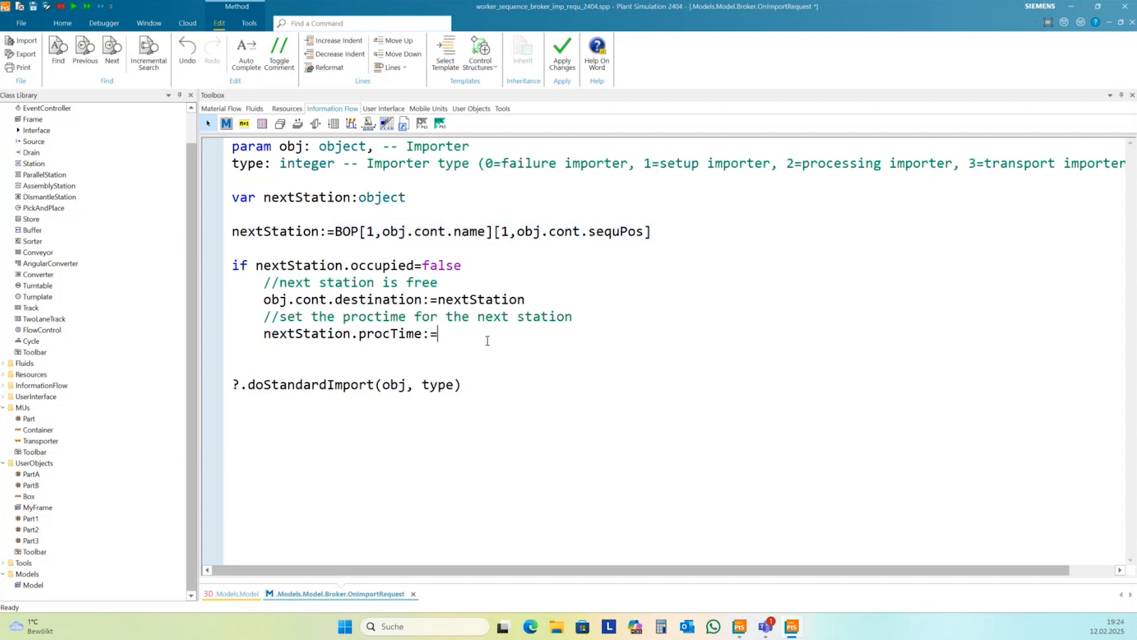
pyautogui.hotkey('ctrl', 'v')
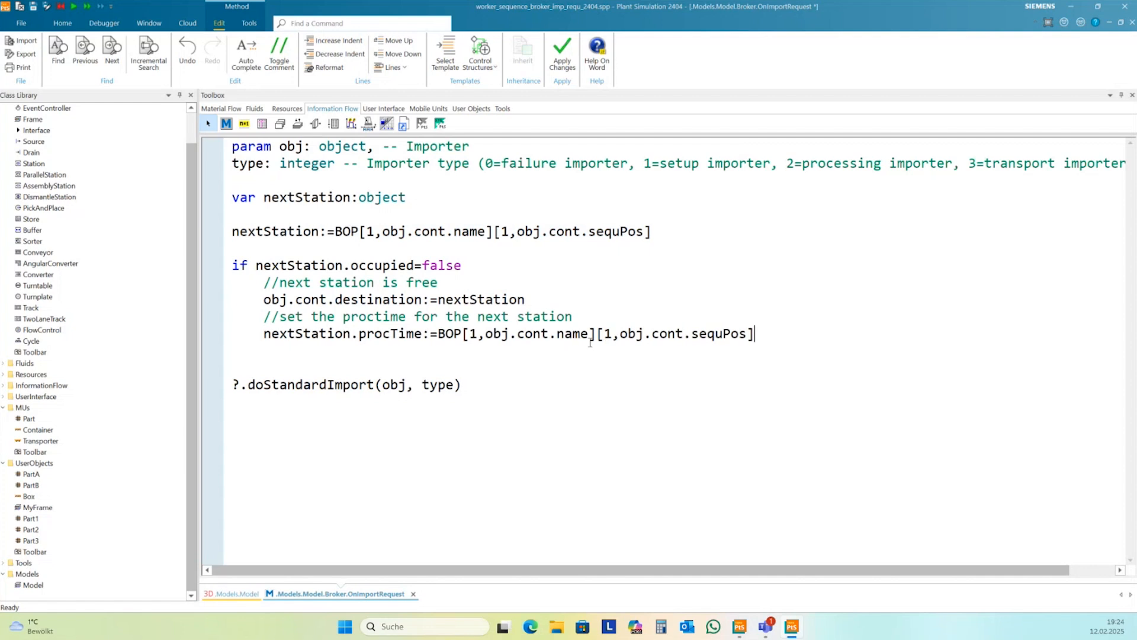
pyautogui.doubleClick(608, 335)
pyautogui.write('2')
# Remove the blank lines above ?.doStandardImport(obj, type) and indent that call into the if block.
pyautogui.click(259, 350)
pyautogui.press('Delete')
pyautogui.press('Delete')
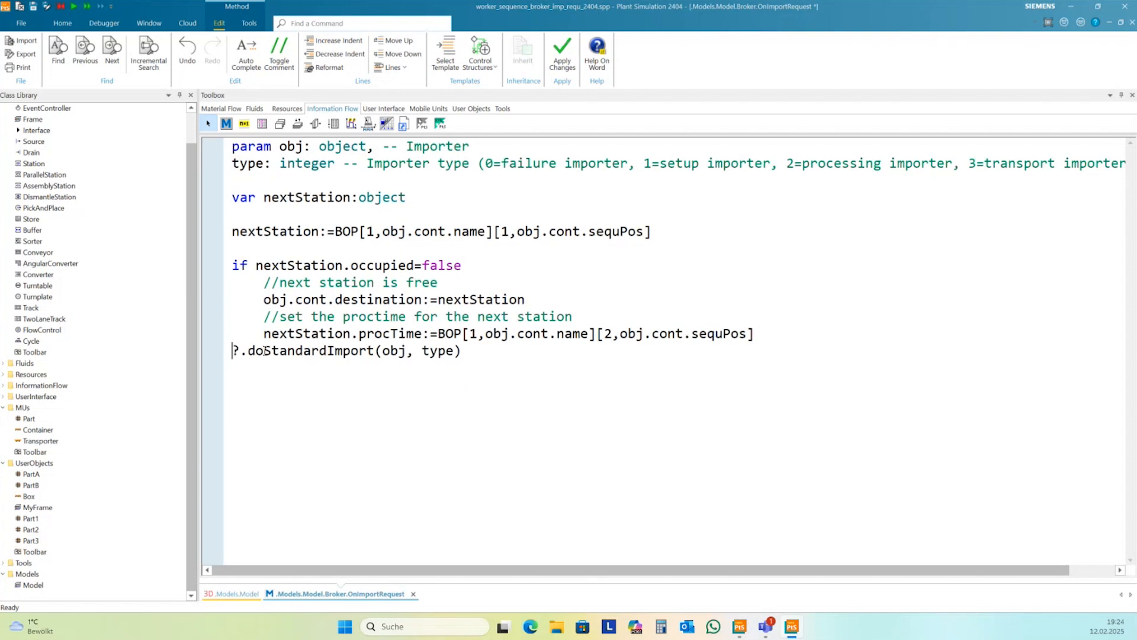
pyautogui.press('Tab')
pyautogui.press('End')
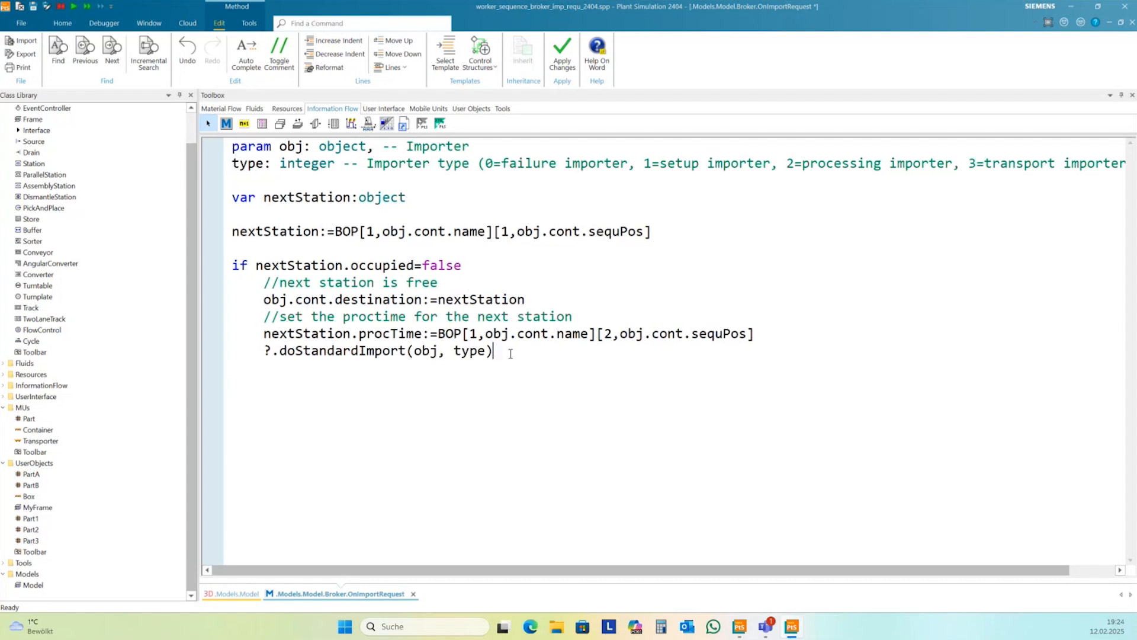
# Terminate the if block with end, then apply the changes and close the OnImportRequest method.
pyautogui.press('Return')
pyautogui.press('BackSpace')
pyautogui.write('end')
pyautogui.press('Return')
pyautogui.click(250, 368)
pyautogui.click(266, 375)
pyautogui.click(562, 54)
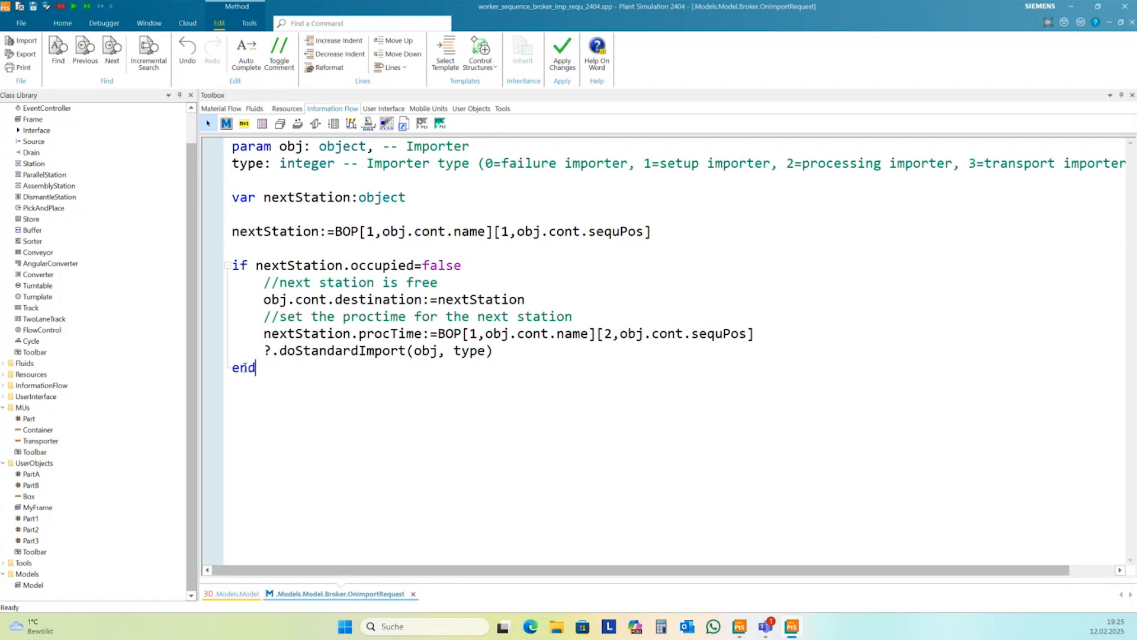
pyautogui.click(705, 316)
pyautogui.click(1133, 23)
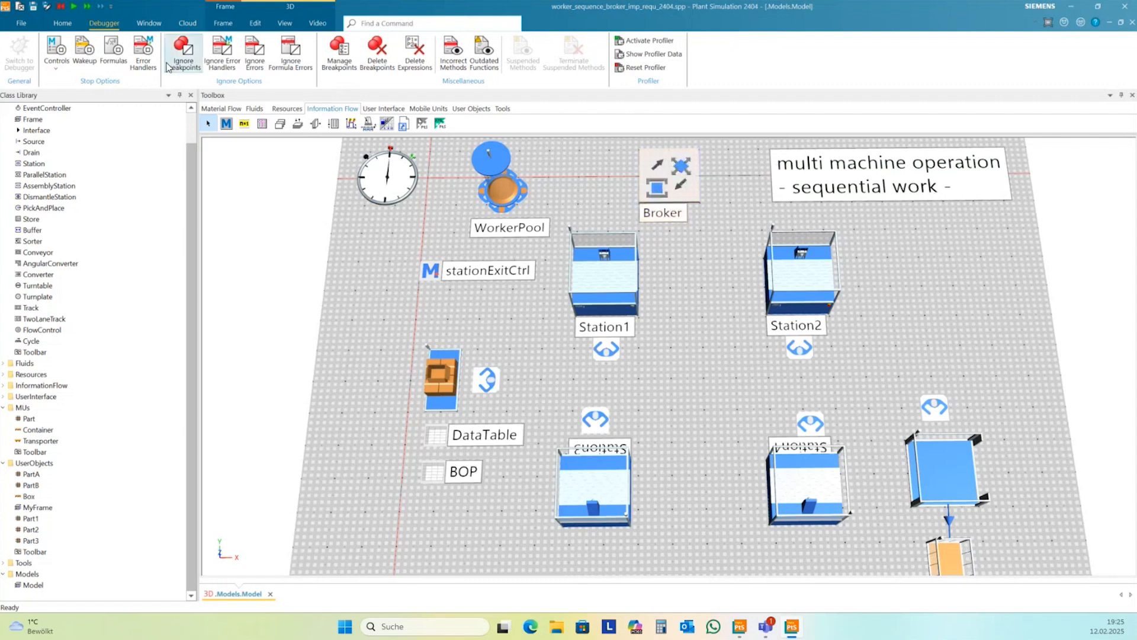
# Run the simulation from the start to check the worker's part transport, then stop and reset it.
pyautogui.click(62, 23)
pyautogui.click(42, 52)
pyautogui.click(57, 52)
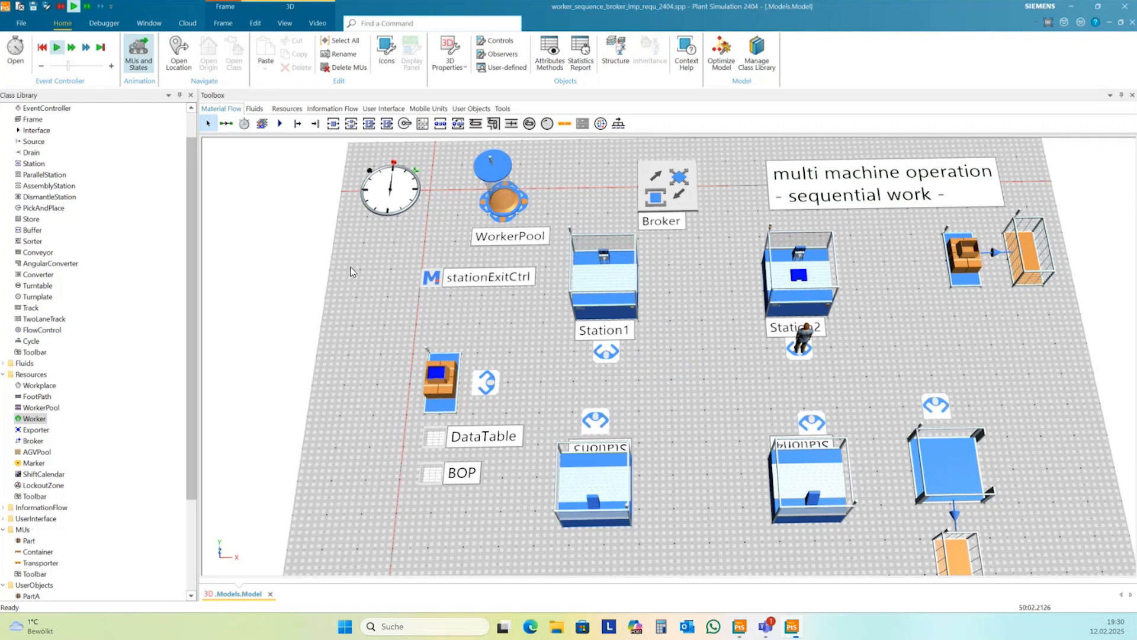
pyautogui.press('f')
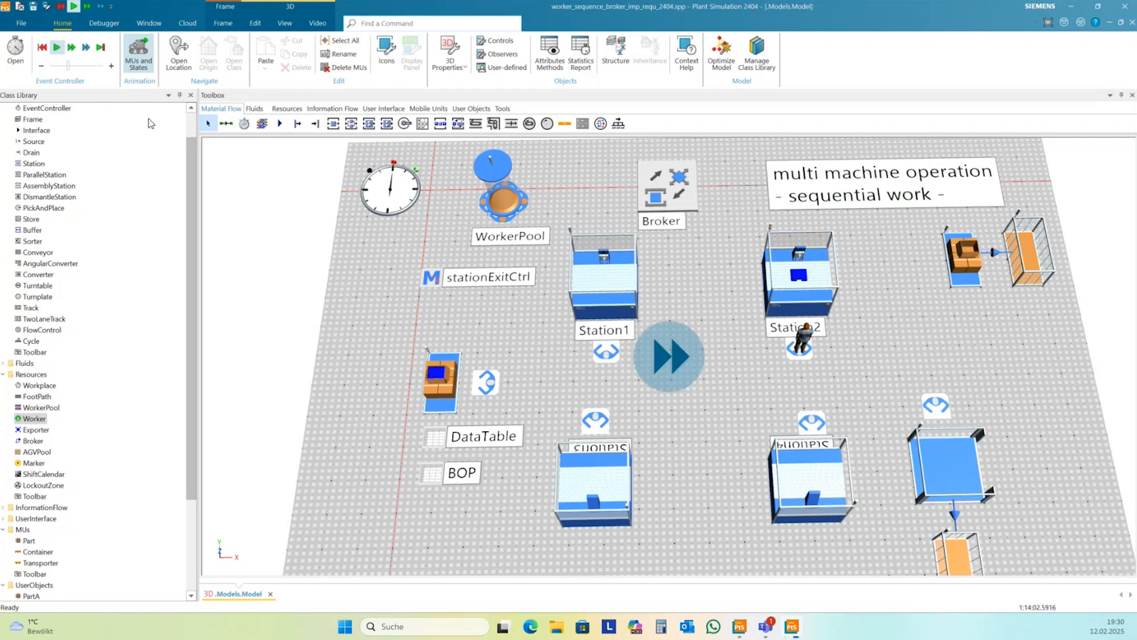
pyautogui.click(56, 47)
pyautogui.click(42, 47)
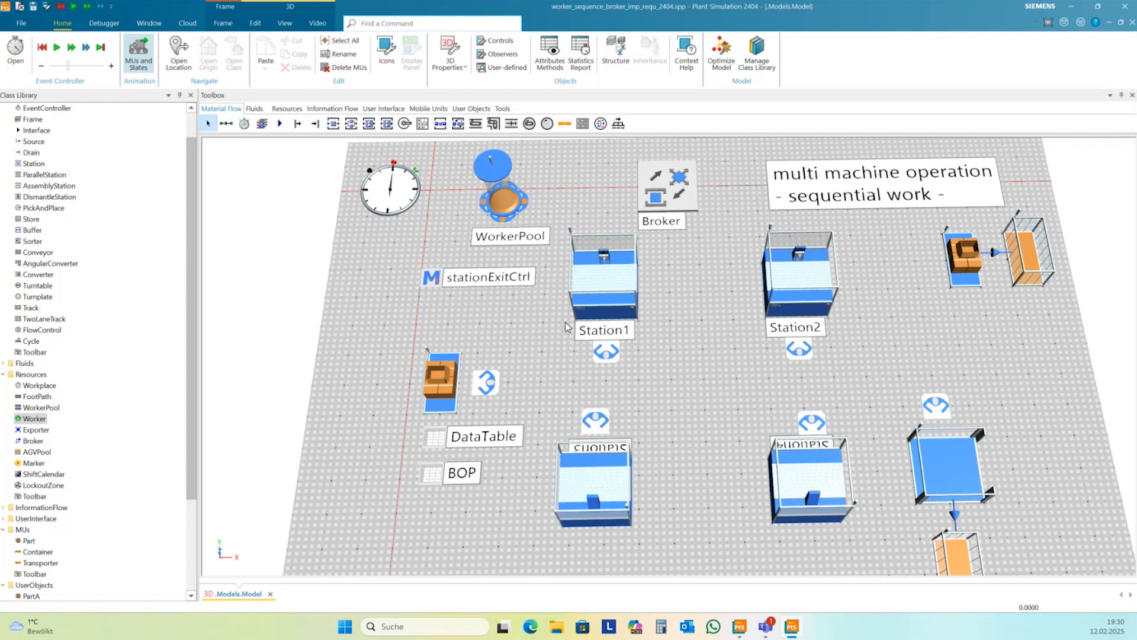
# Set the MU target of Station1's transport importer to Buffer.
pyautogui.doubleClick(607, 285)
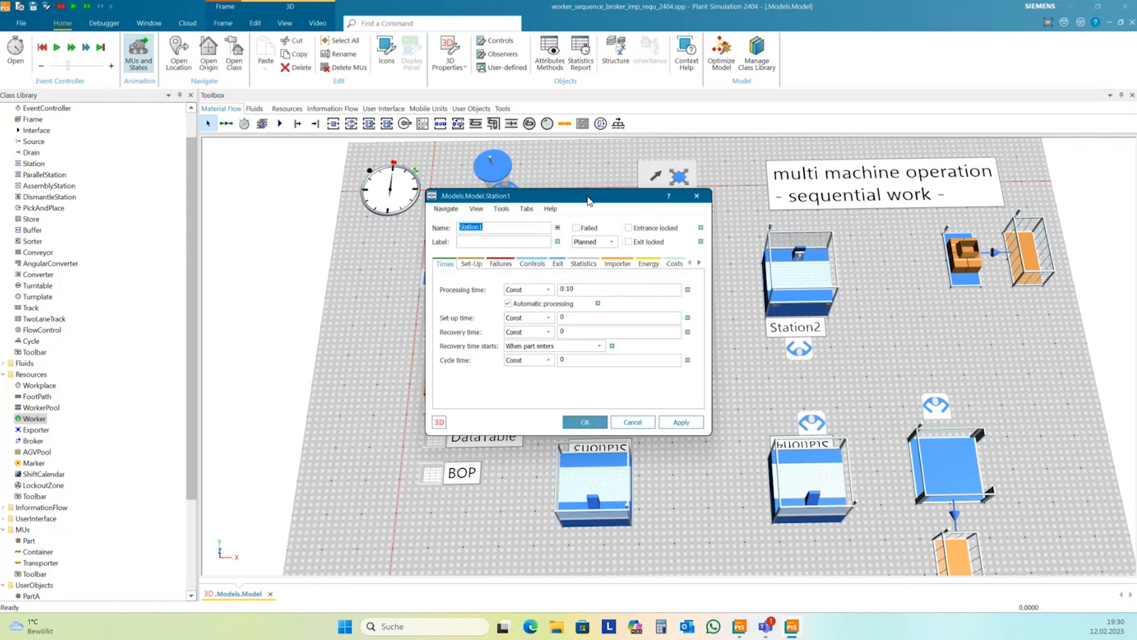
pyautogui.moveTo(588, 200); pyautogui.dragTo(667, 133)
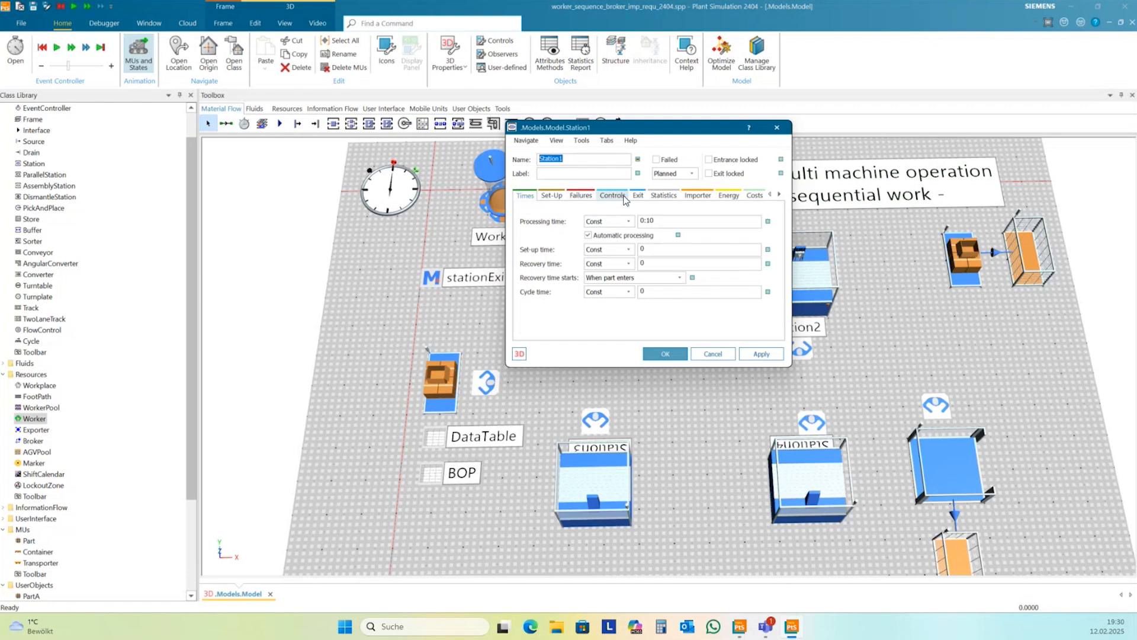
pyautogui.click(697, 195)
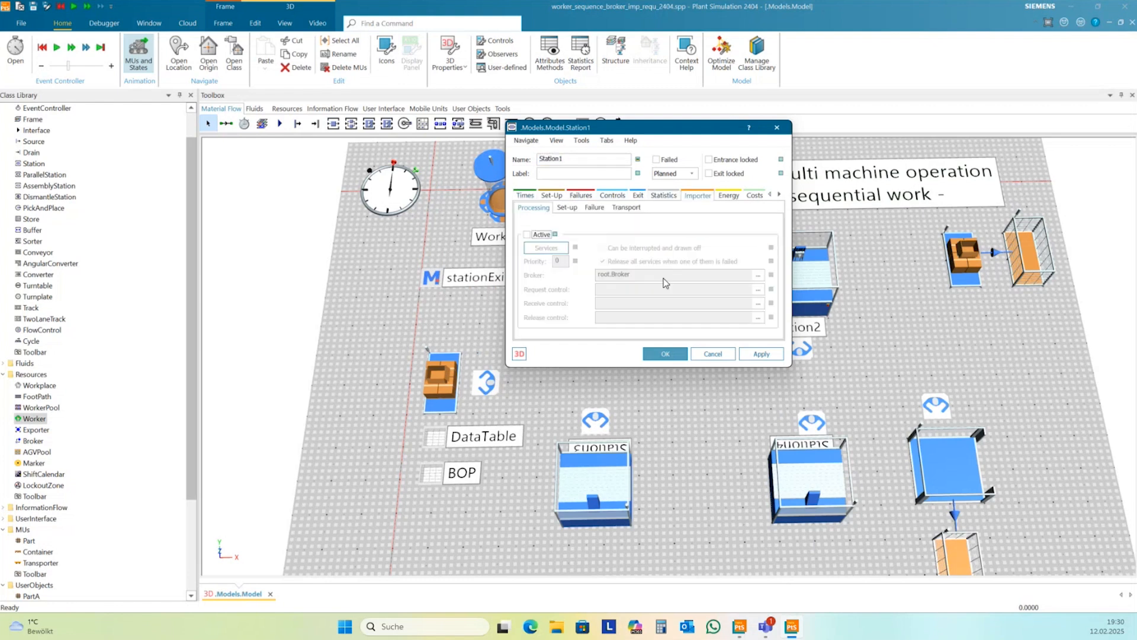
pyautogui.click(625, 208)
pyautogui.click(615, 315)
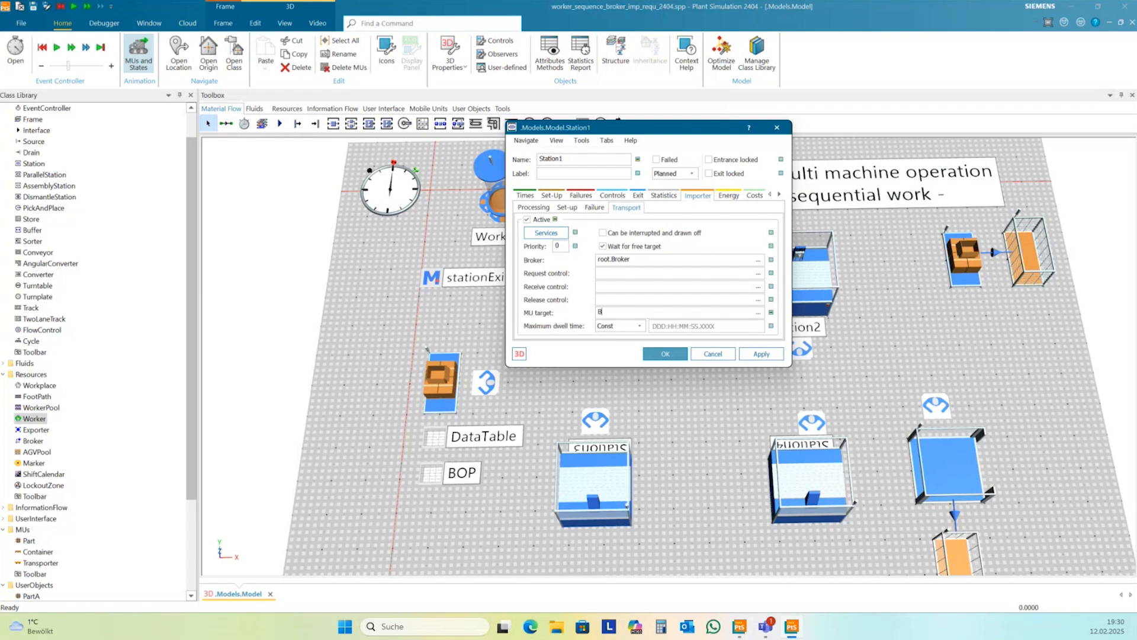
pyautogui.click(759, 354)
pyautogui.click(664, 354)
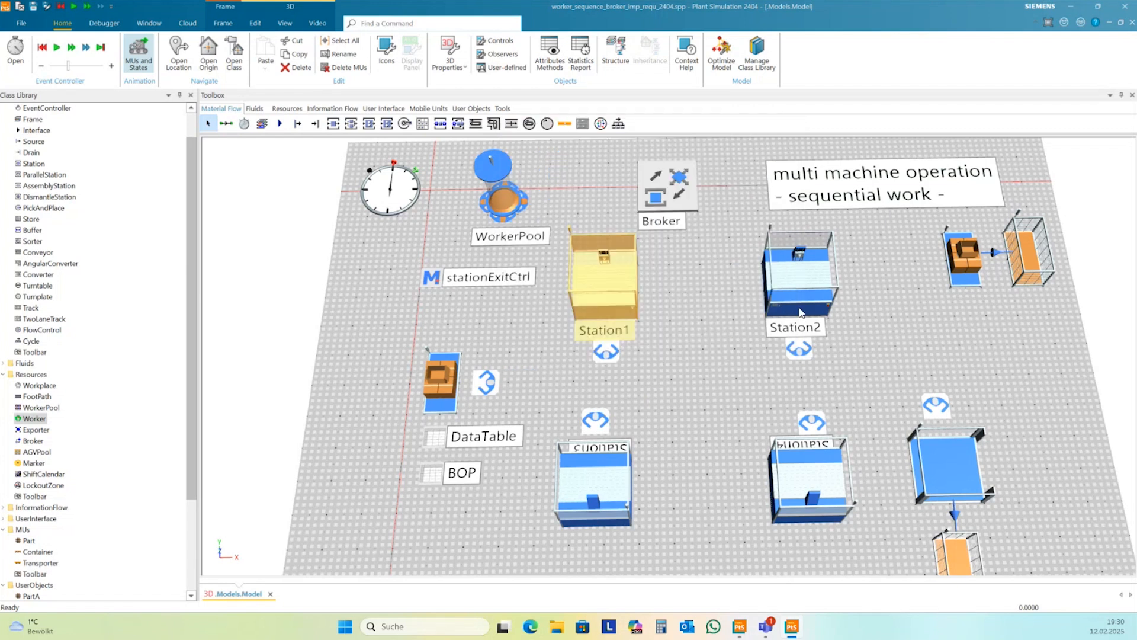
# Set the MU target of Station2's transport importer to Buffer.
pyautogui.doubleClick(792, 306)
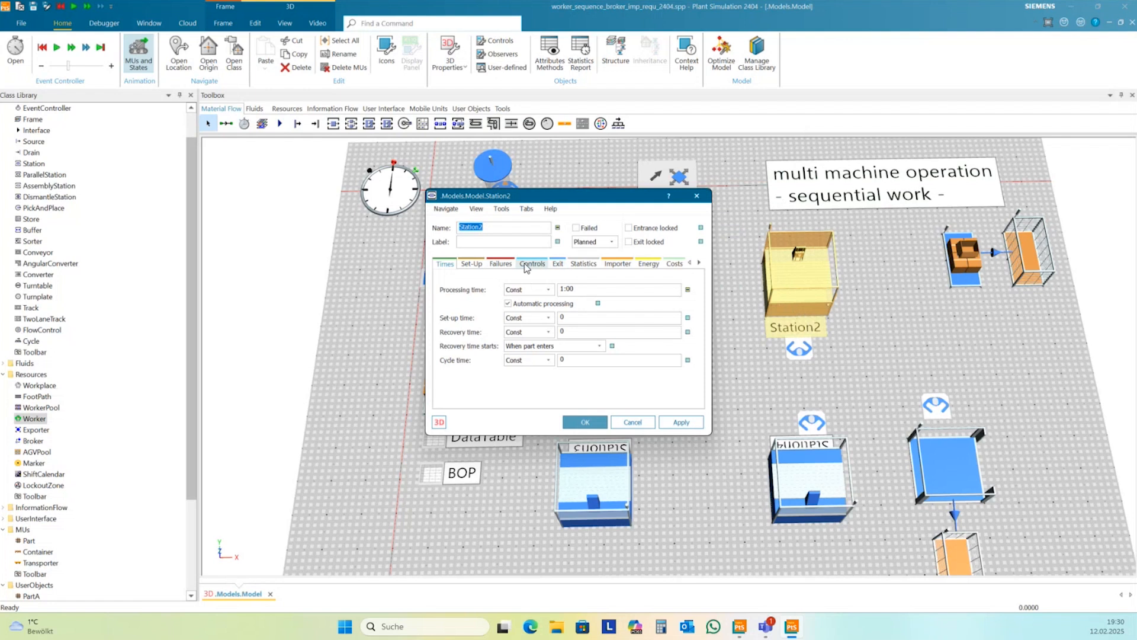
pyautogui.click(610, 263)
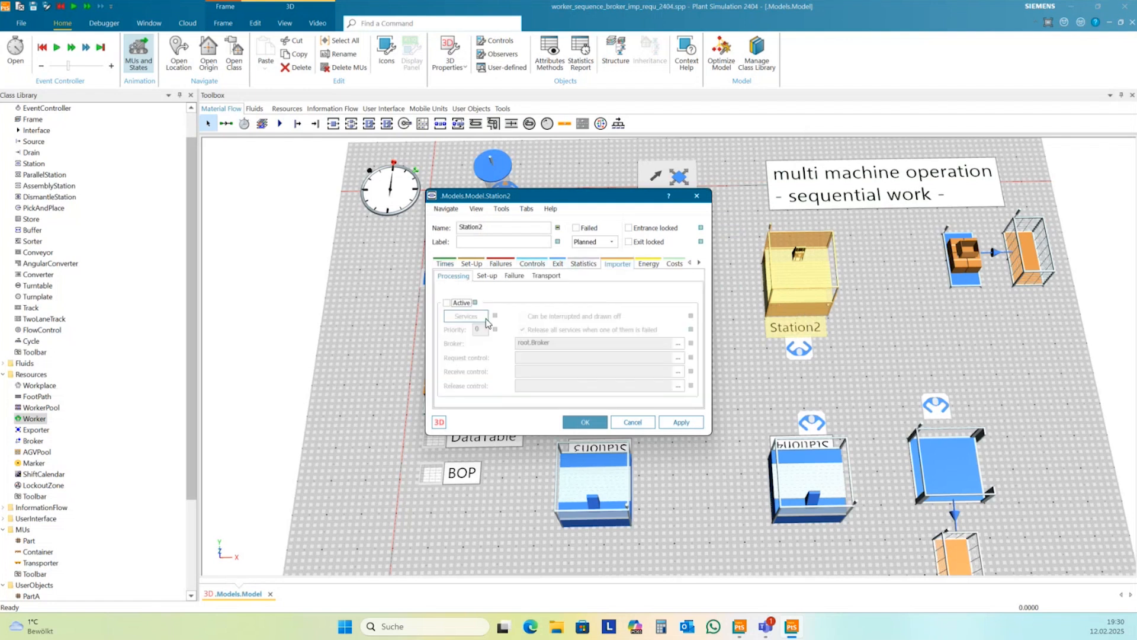
pyautogui.click(540, 277)
pyautogui.click(542, 382)
pyautogui.write('Buffer')
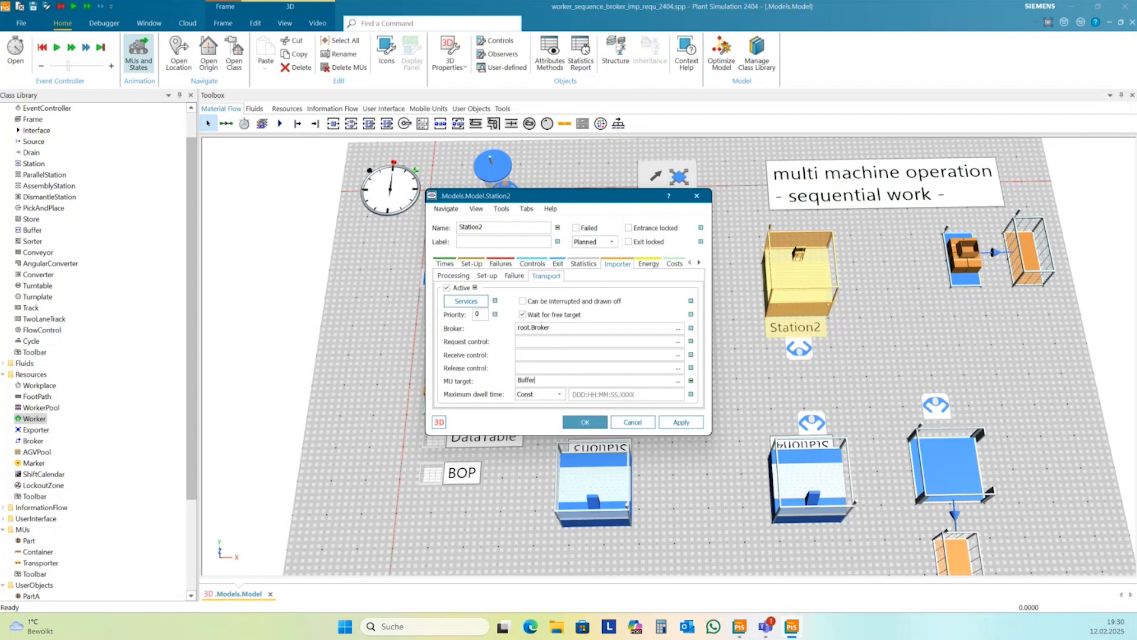
pyautogui.click(584, 423)
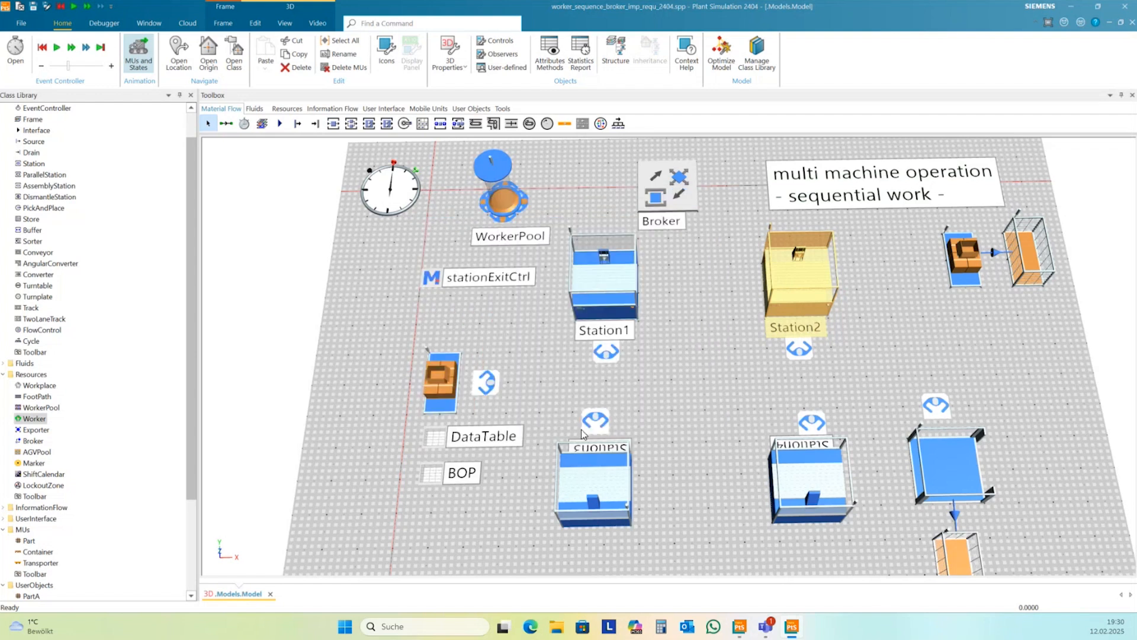
pyautogui.click(603, 495)
pyautogui.doubleClick(603, 496)
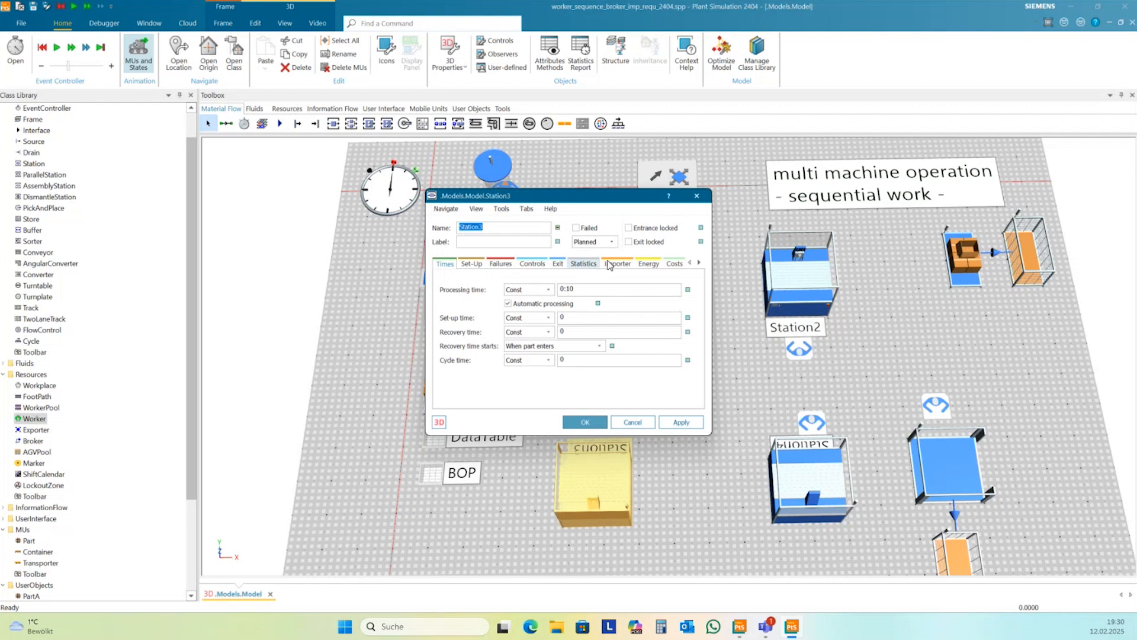
pyautogui.click(699, 264)
pyautogui.click(700, 264)
pyautogui.click(658, 265)
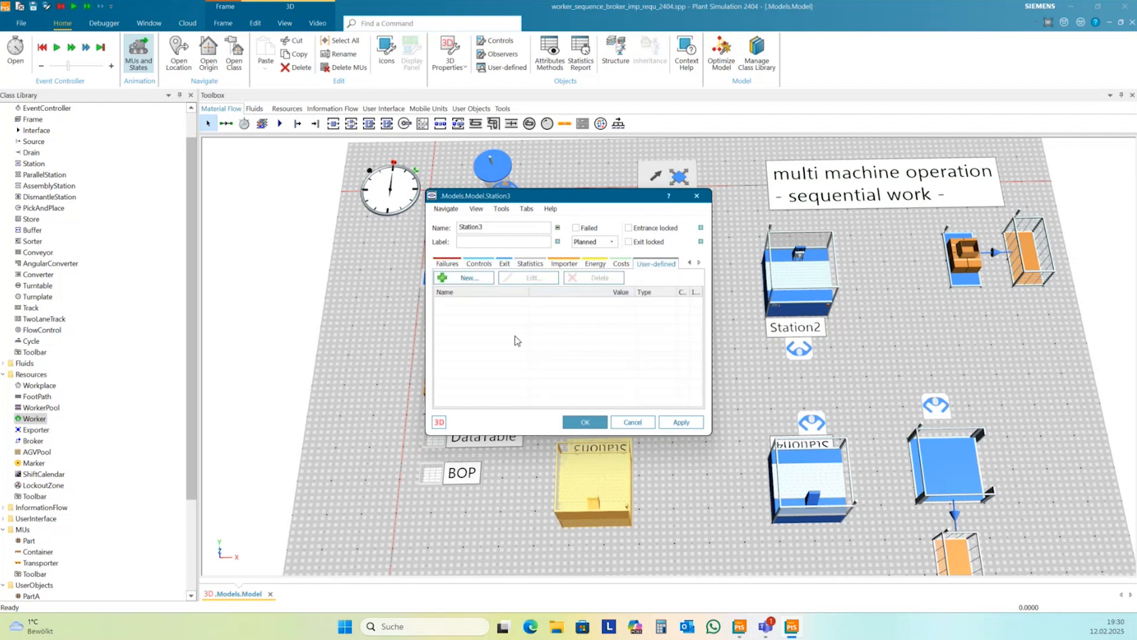
pyautogui.click(620, 264)
pyautogui.click(689, 263)
pyautogui.click(689, 263)
pyautogui.click(705, 200)
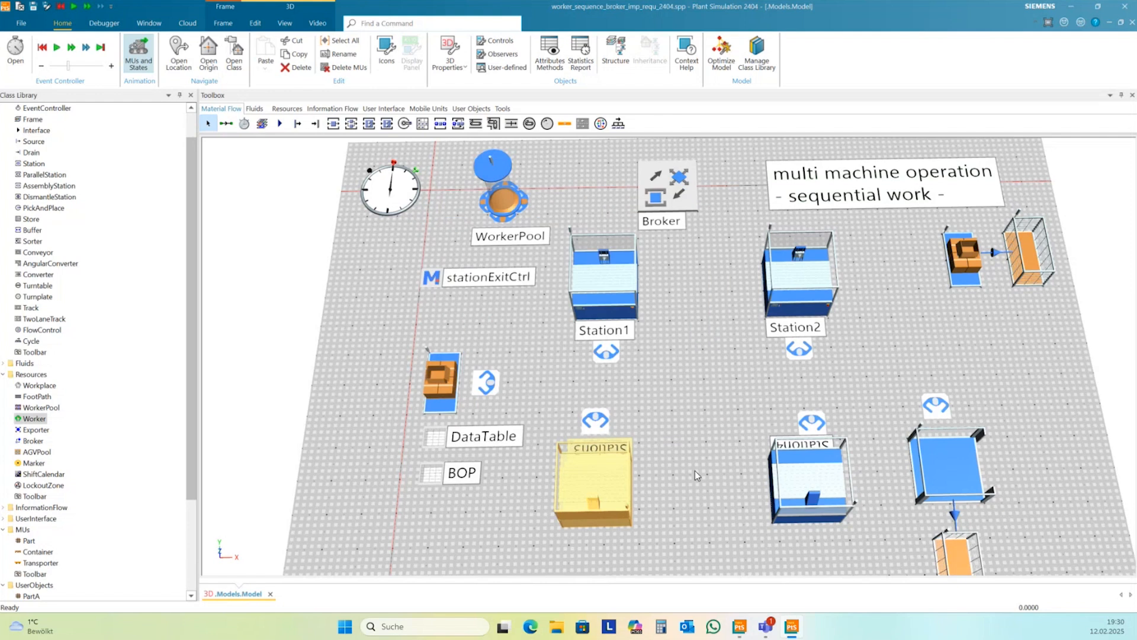
# Set the MU target of Station3's transport importer to Buffer.
pyautogui.doubleClick(613, 483)
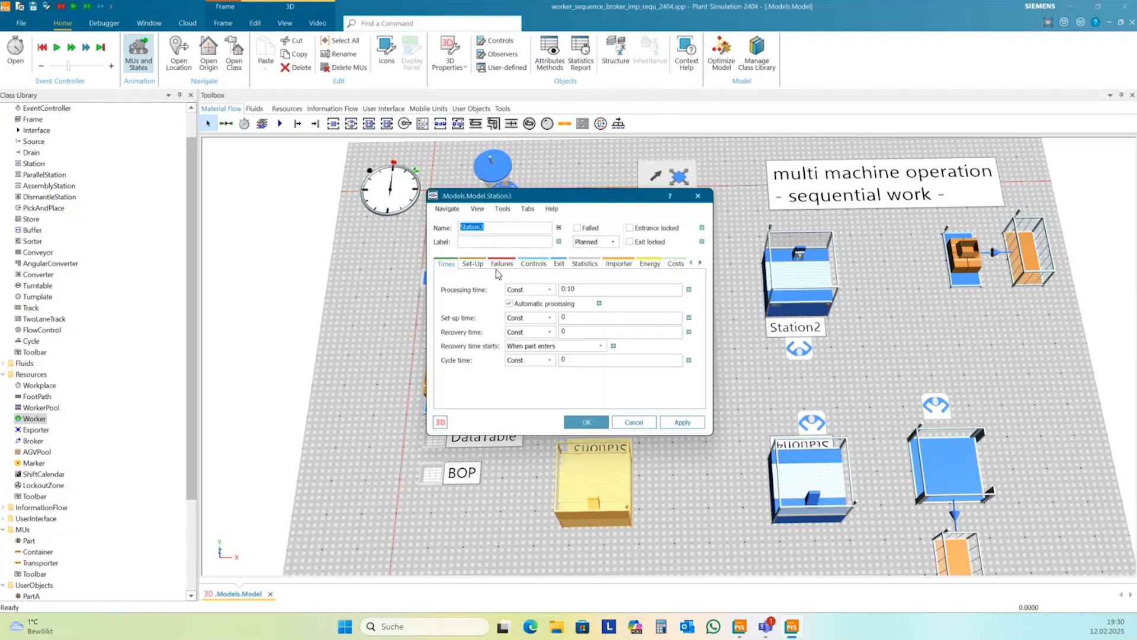
pyautogui.click(536, 266)
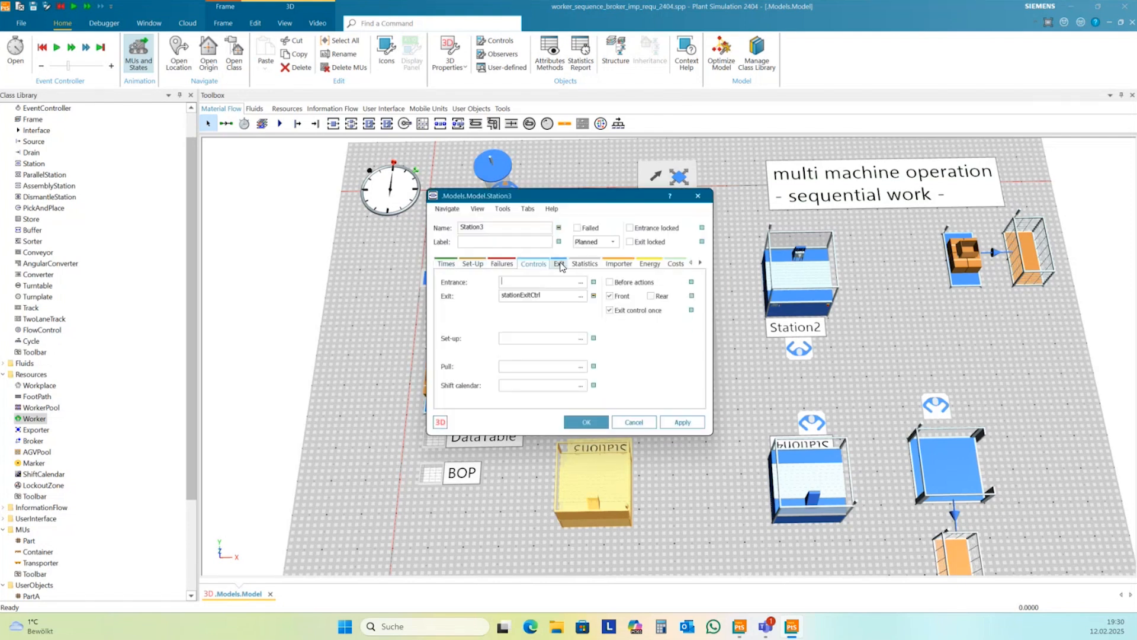
pyautogui.click(619, 264)
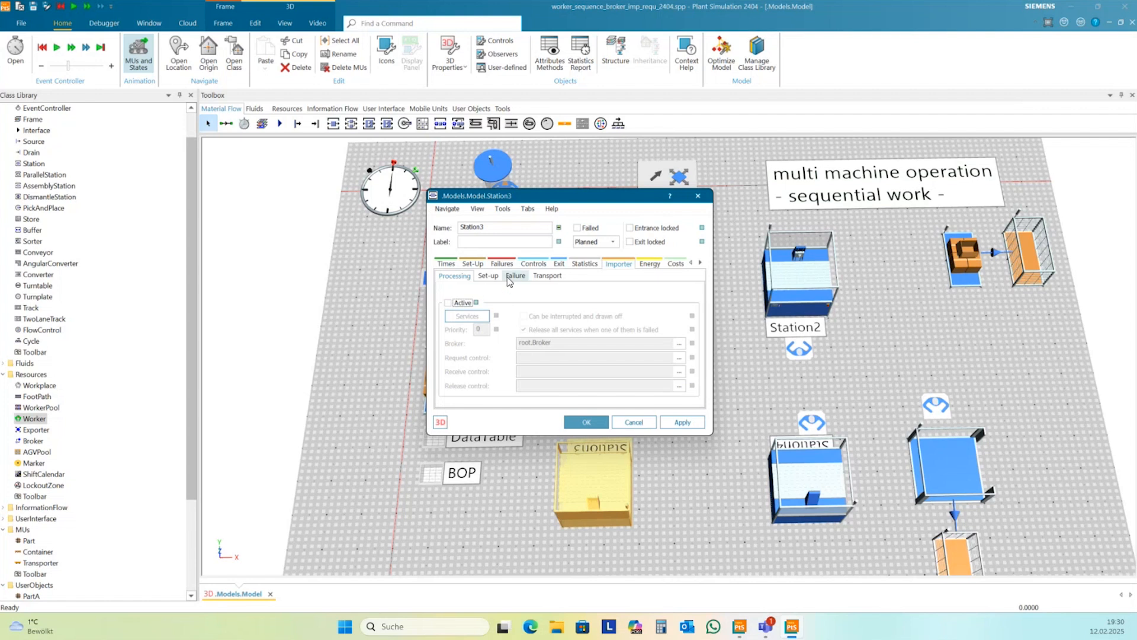
pyautogui.click(528, 383)
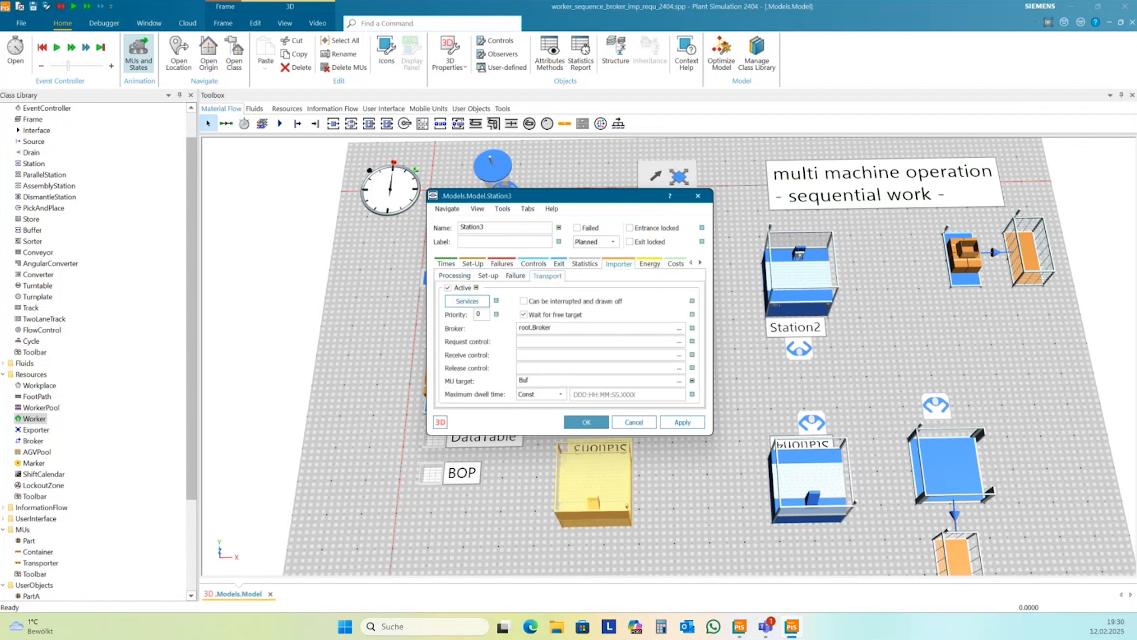
pyautogui.click(587, 422)
pyautogui.click(649, 408)
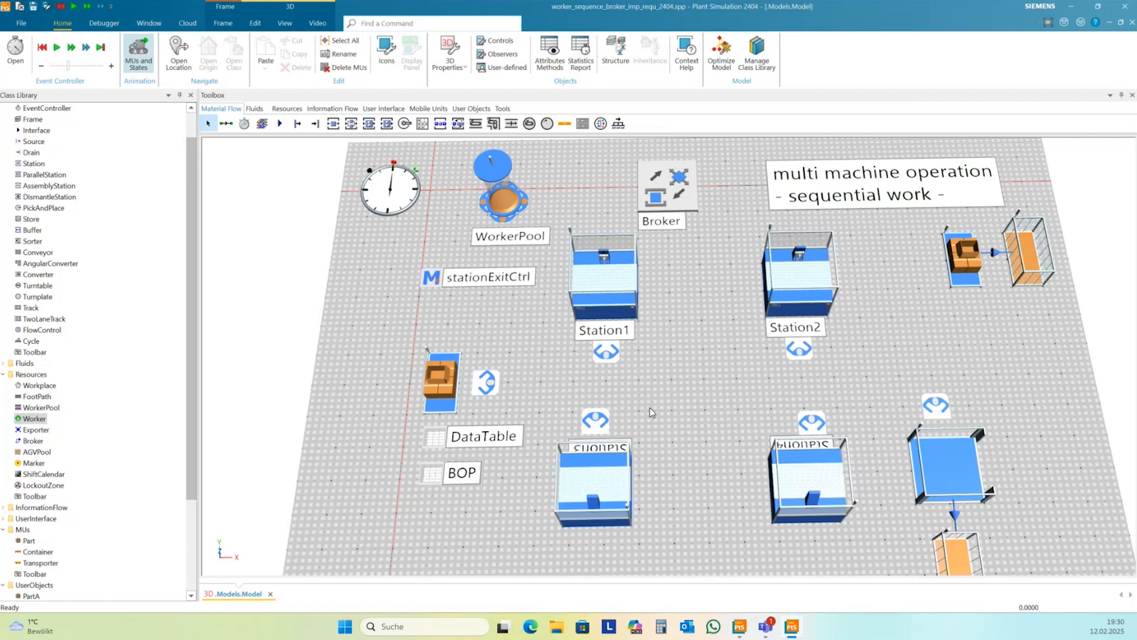
# Turn off waiting for a free target in the transport importer of the Source.
pyautogui.doubleClick(807, 472)
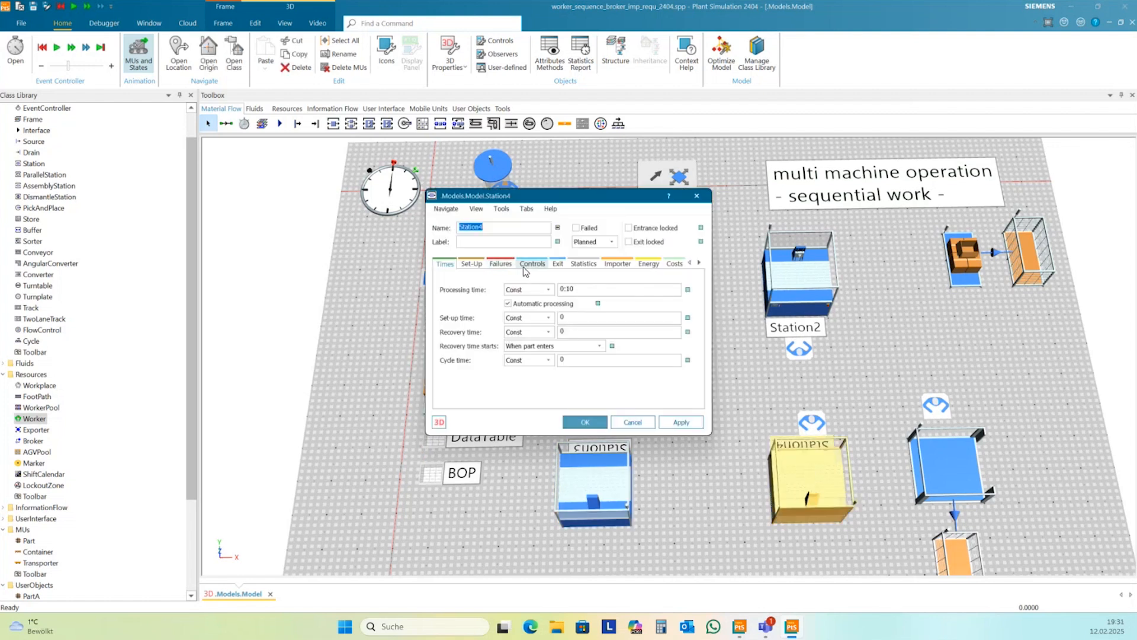
pyautogui.moveTo(533, 195); pyautogui.dragTo(728, 241)
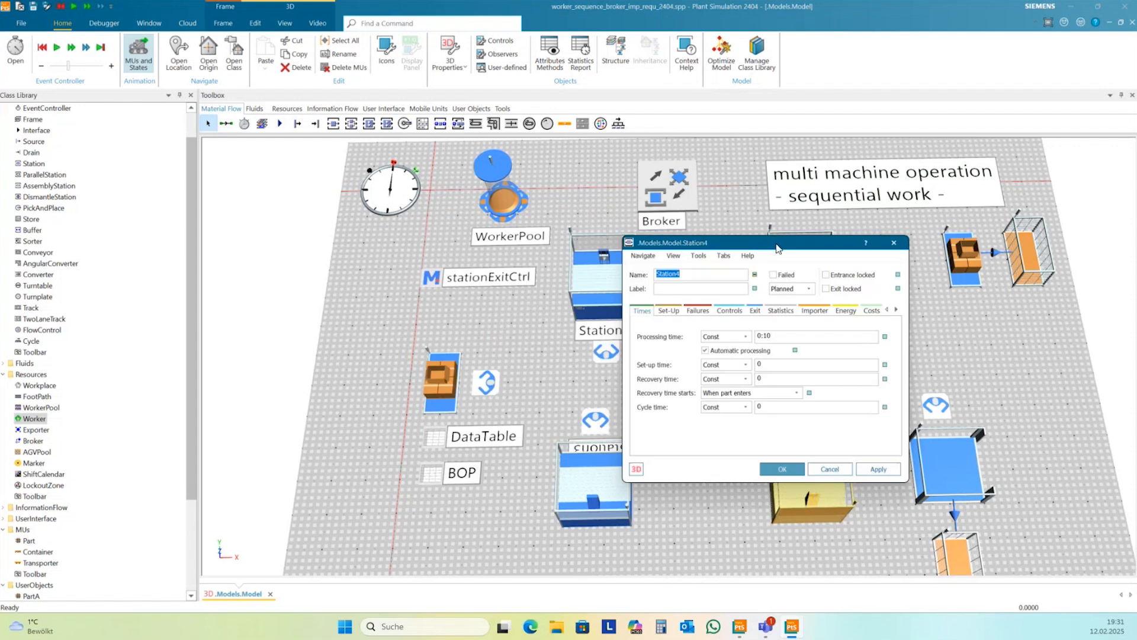
pyautogui.doubleClick(453, 384)
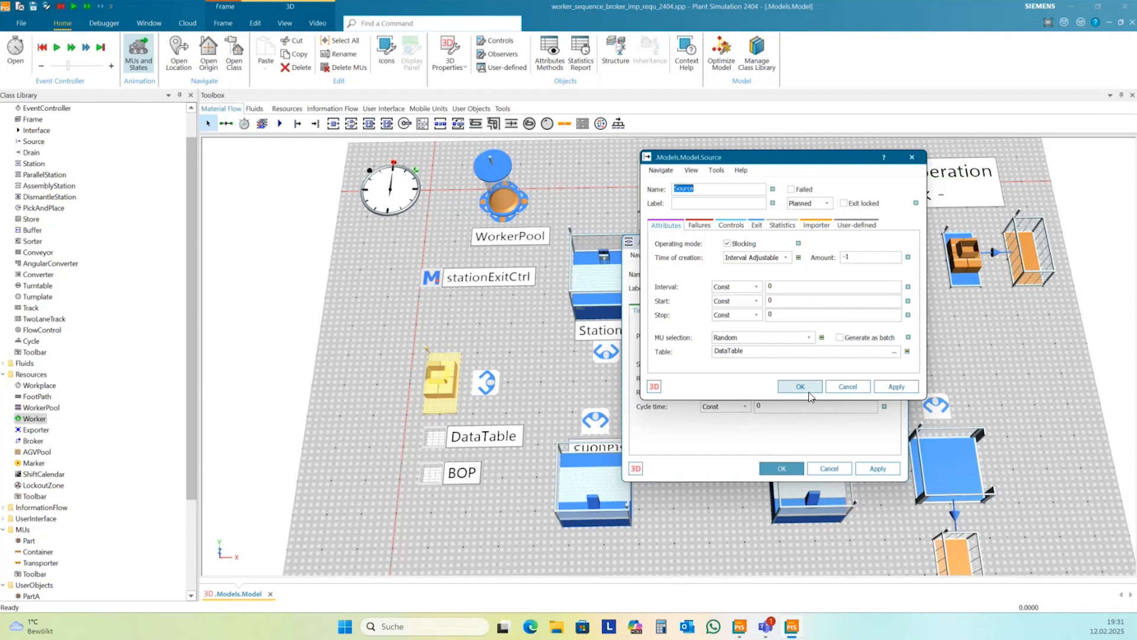
pyautogui.click(812, 225)
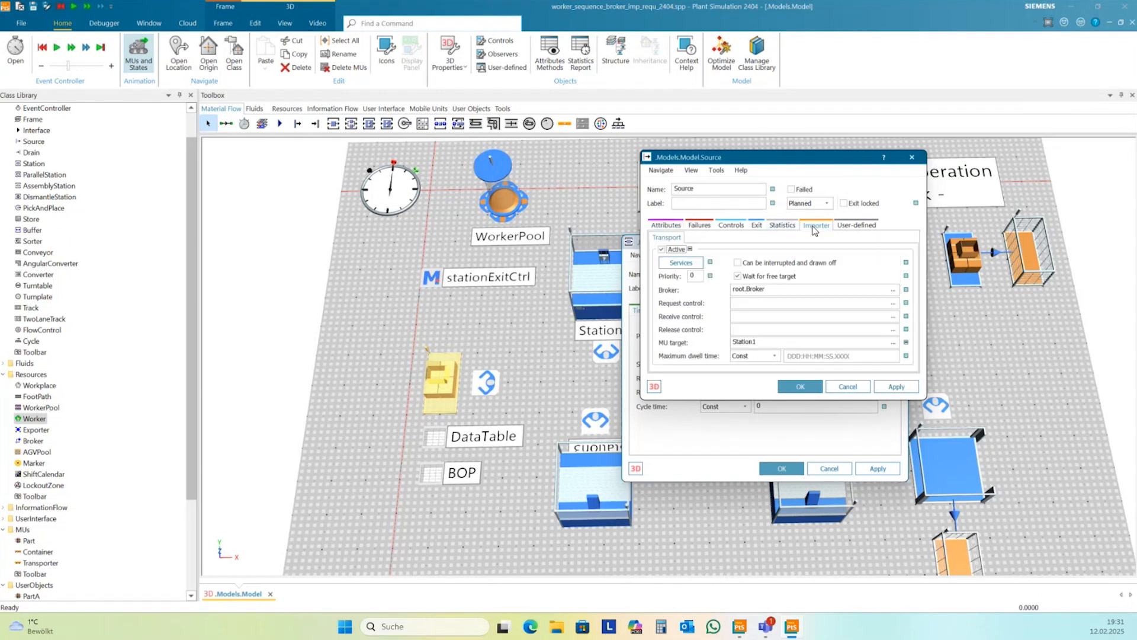
pyautogui.click(794, 387)
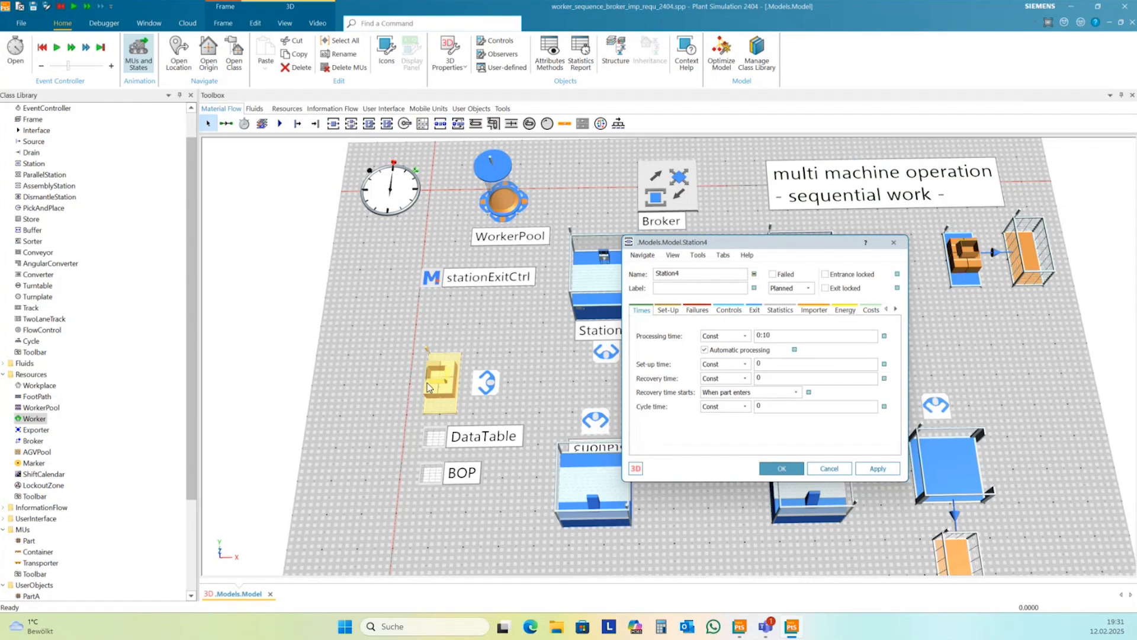
pyautogui.doubleClick(450, 374)
pyautogui.click(817, 226)
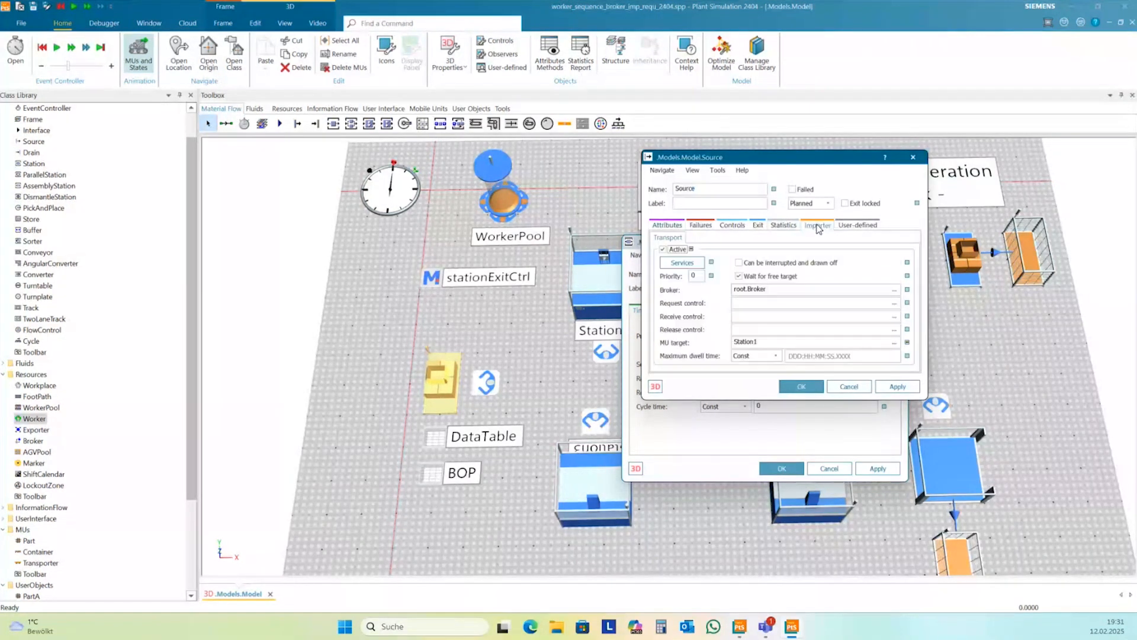
pyautogui.click(745, 277)
pyautogui.click(801, 386)
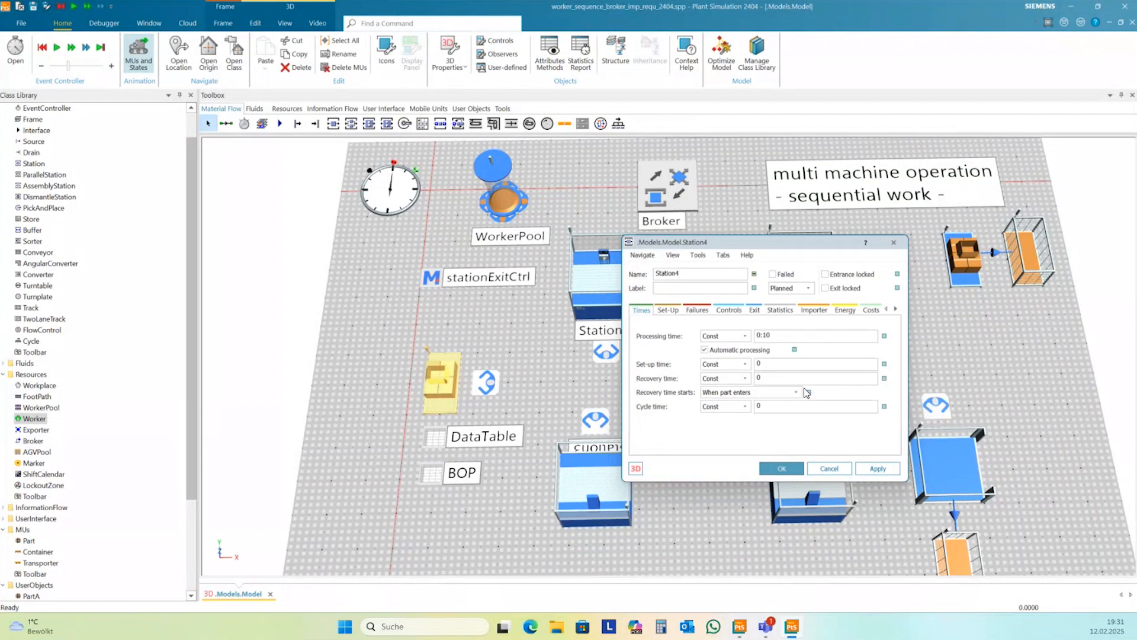
pyautogui.click(782, 469)
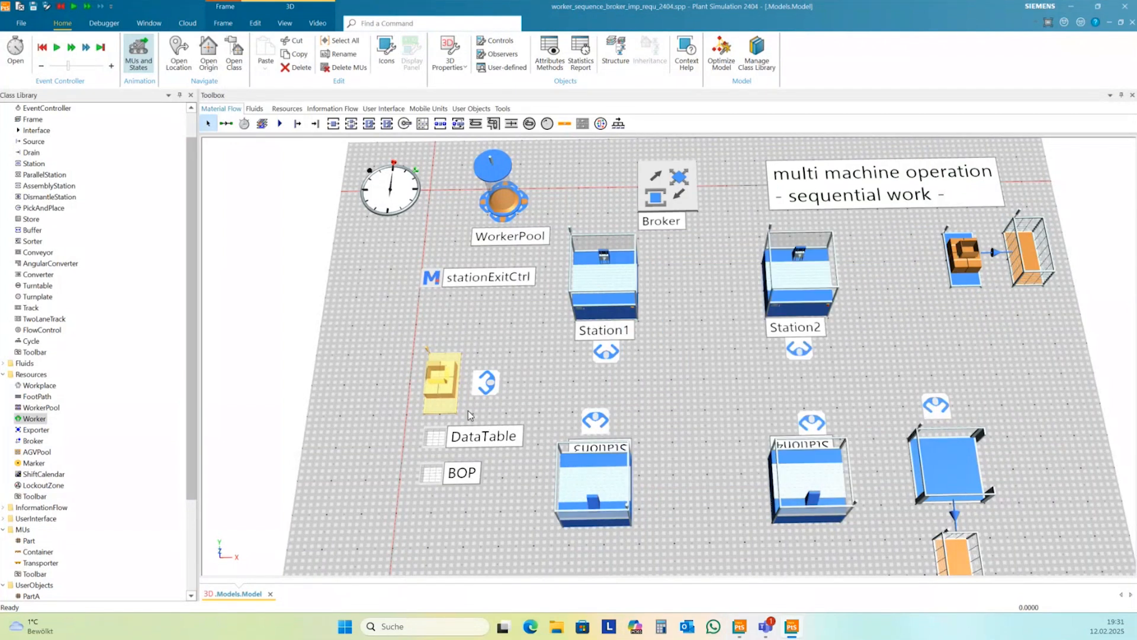
pyautogui.click(618, 365)
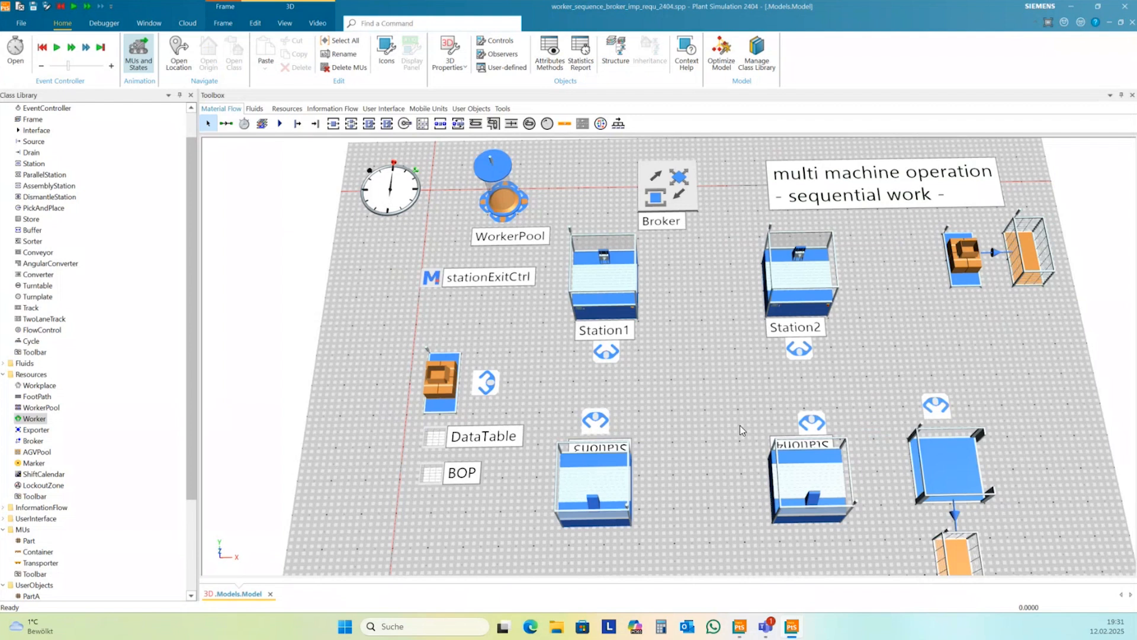
# Set the MU target of Station4's transport importer to Buffer and turn off waiting for a free target.
pyautogui.doubleClick(801, 472)
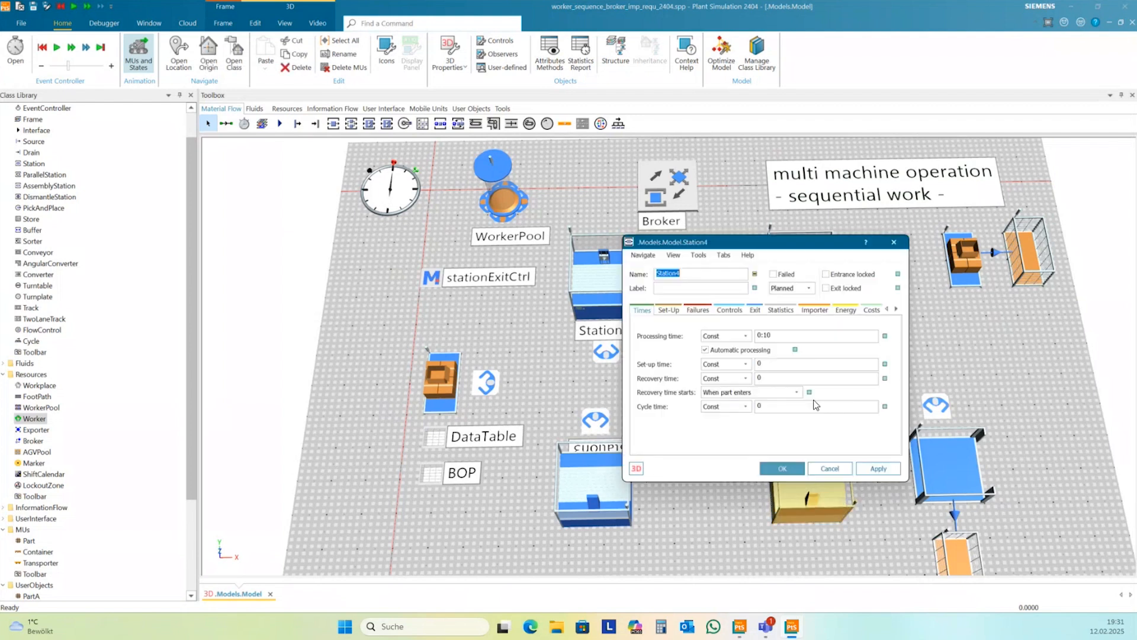
pyautogui.click(815, 310)
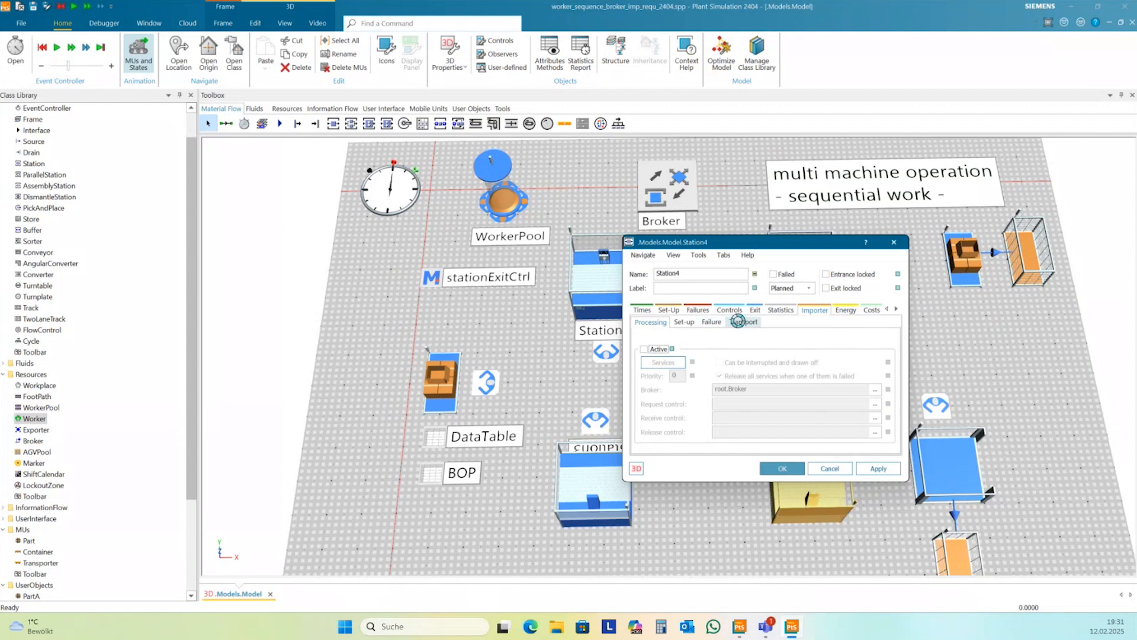
pyautogui.click(743, 322)
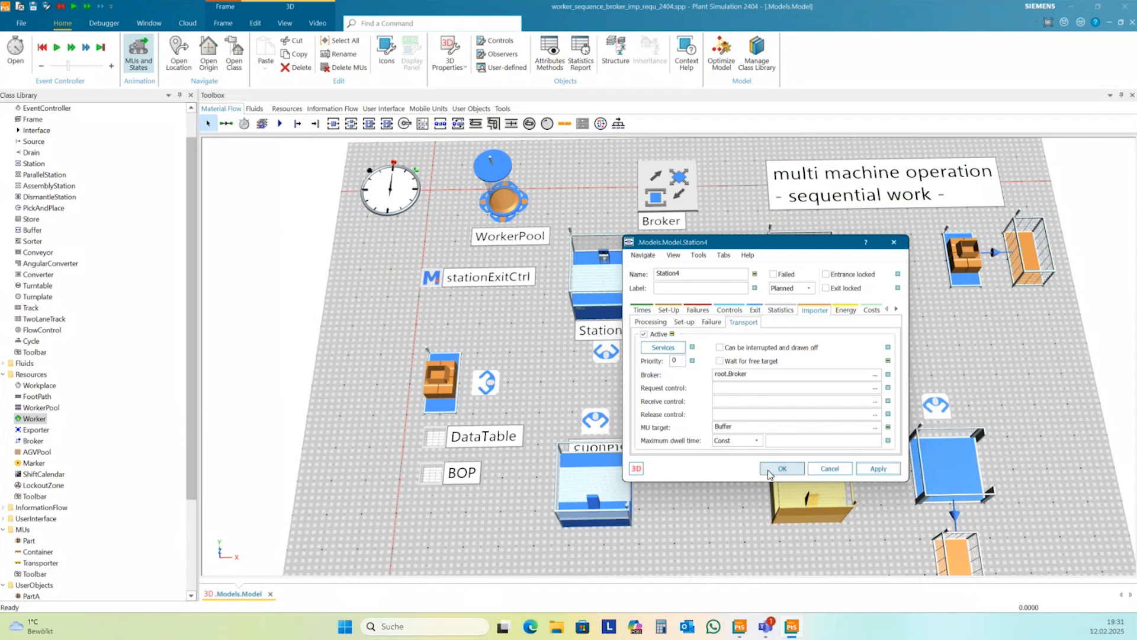
pyautogui.click(779, 468)
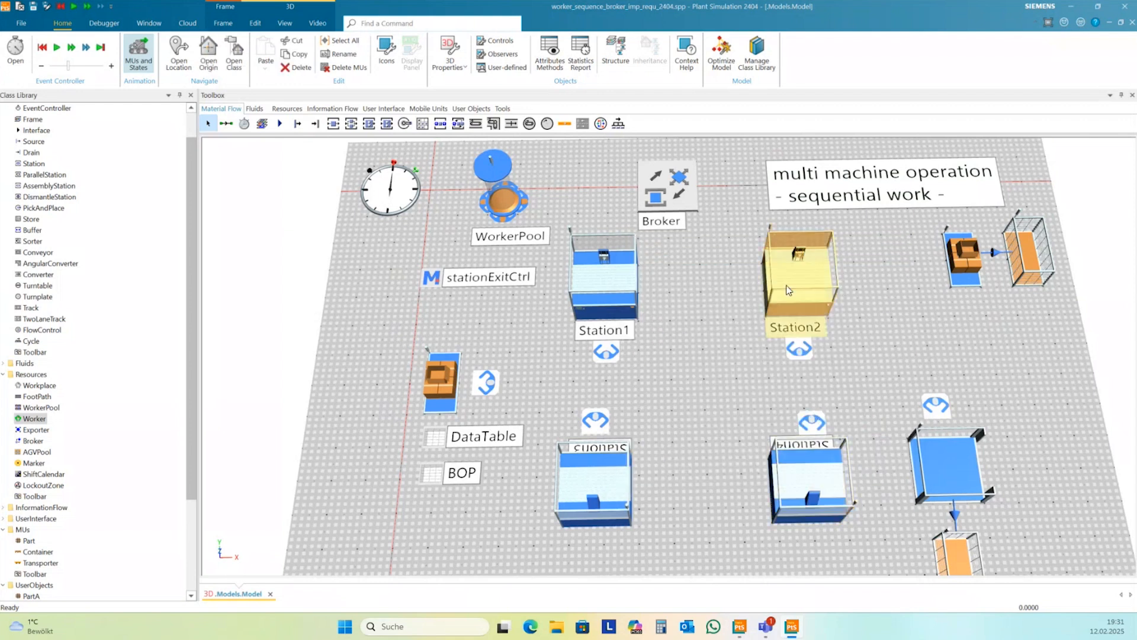
# Turn off waiting for a free target in Station2's transport importer.
pyautogui.doubleClick(771, 283)
pyautogui.click(619, 264)
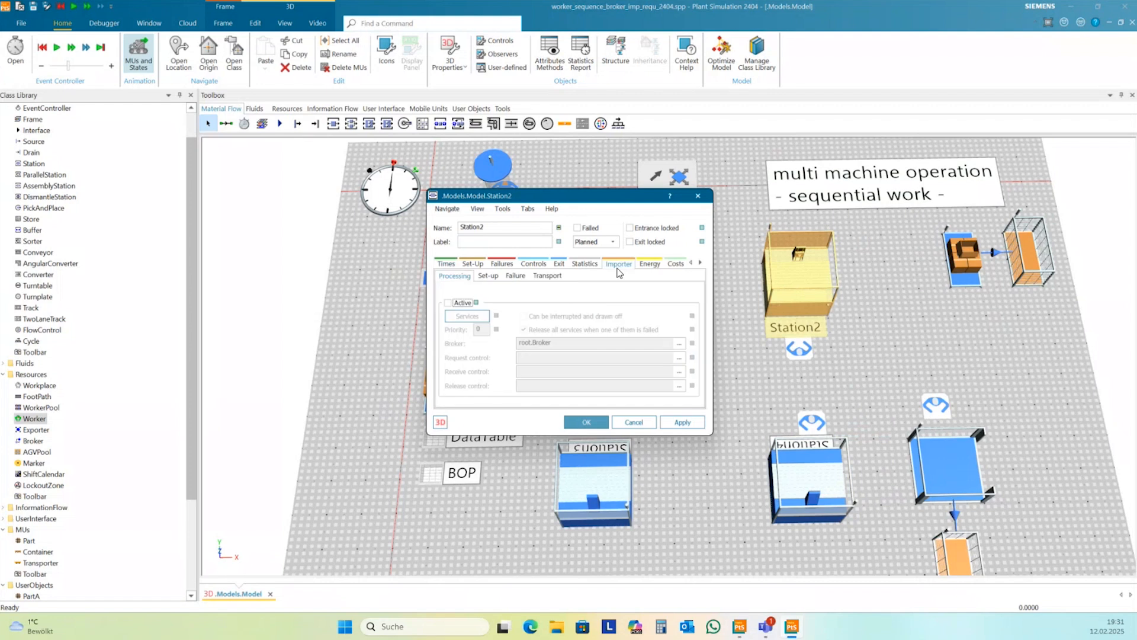
pyautogui.click(548, 276)
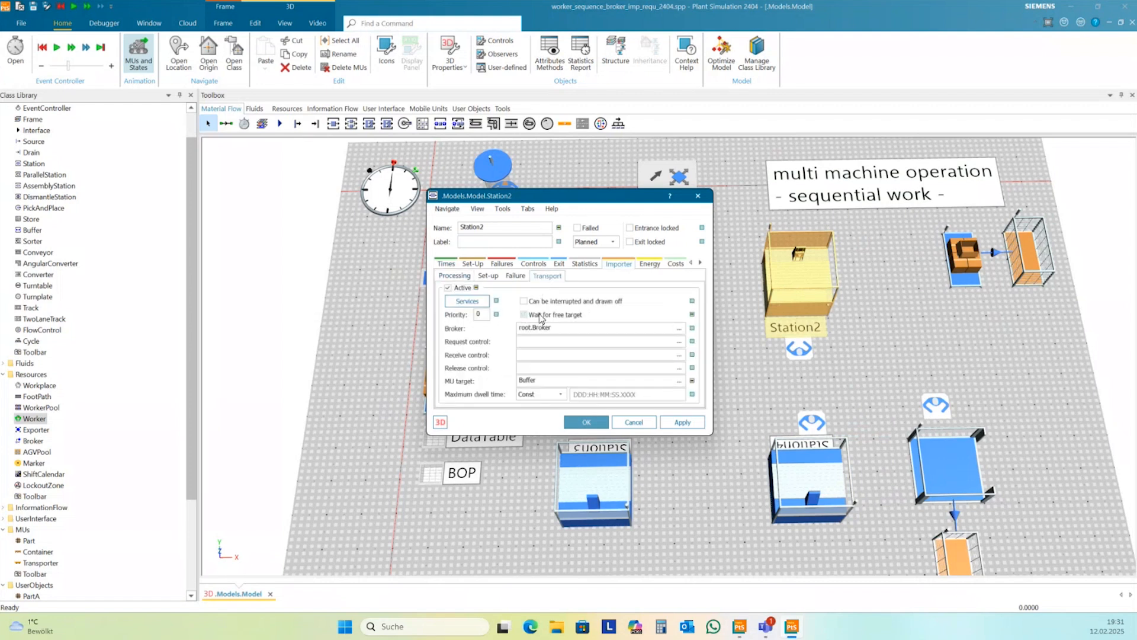
pyautogui.click(586, 422)
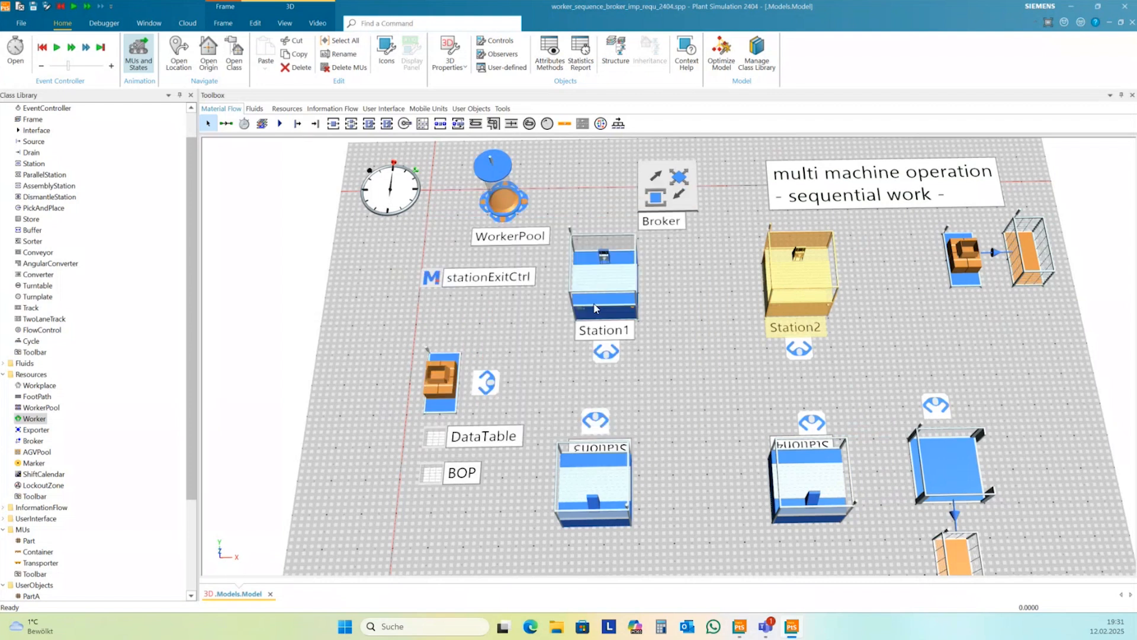
# Turn off waiting for a free target in Station1's transport importer.
pyautogui.doubleClick(596, 299)
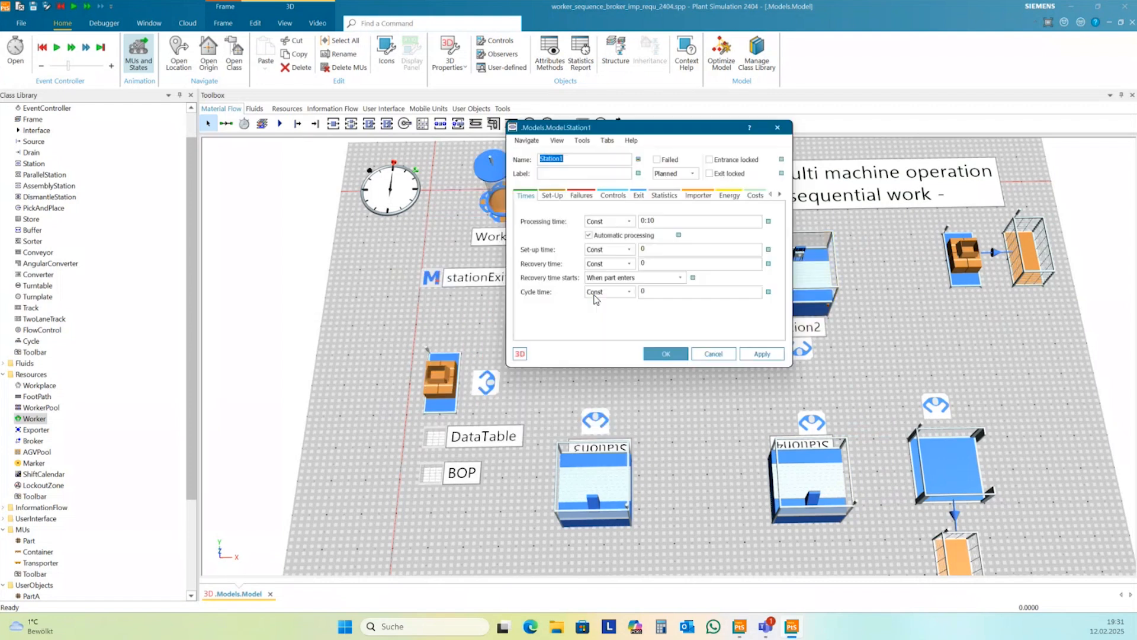
pyautogui.click(699, 196)
pyautogui.click(628, 208)
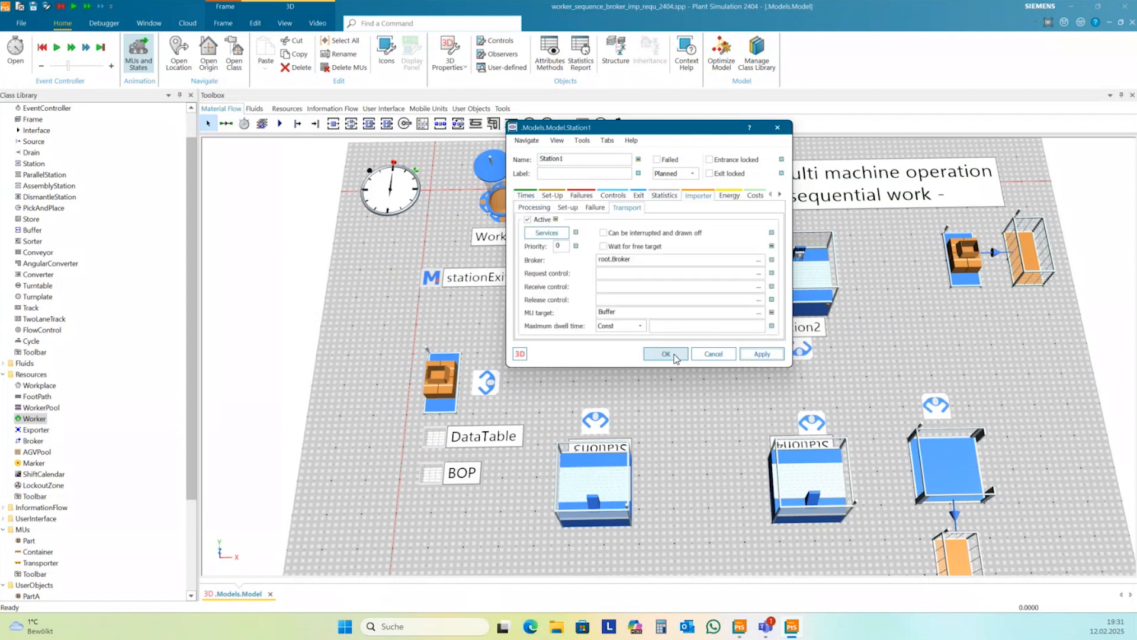
pyautogui.click(665, 354)
# Turn off waiting for a free target in Station3's transport importer.
pyautogui.doubleClick(578, 497)
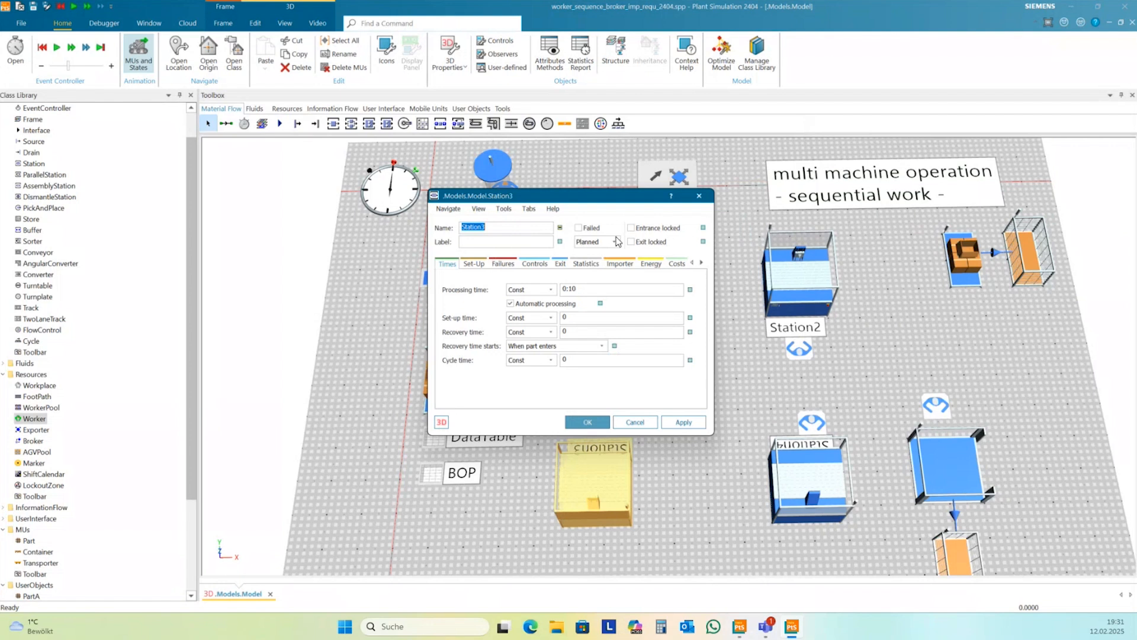
pyautogui.click(615, 261)
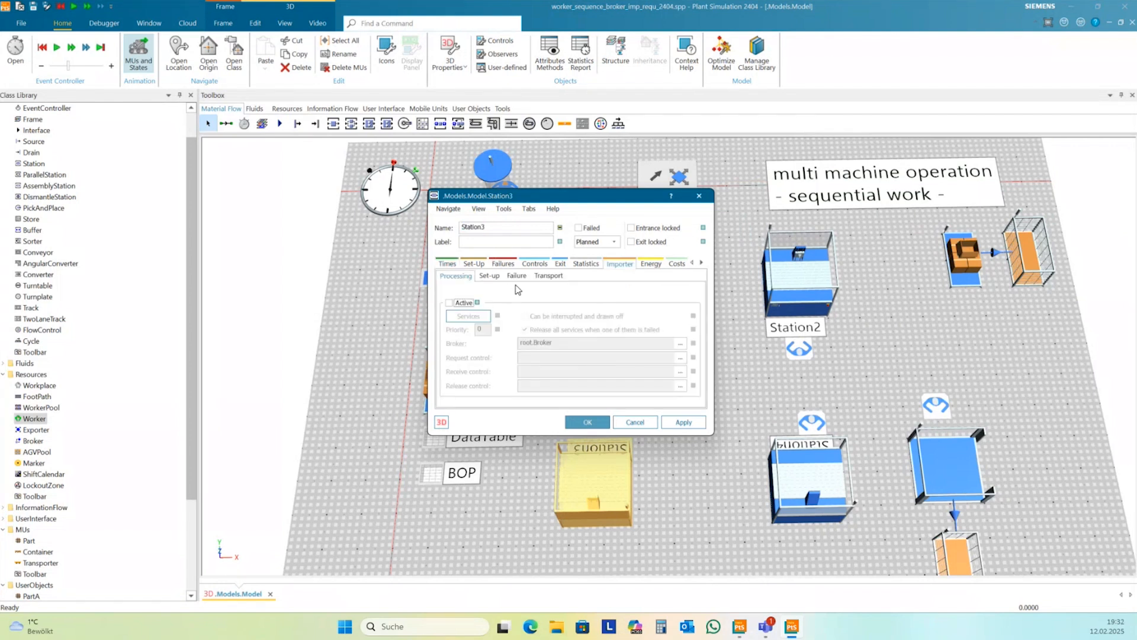
pyautogui.click(545, 276)
pyautogui.click(533, 314)
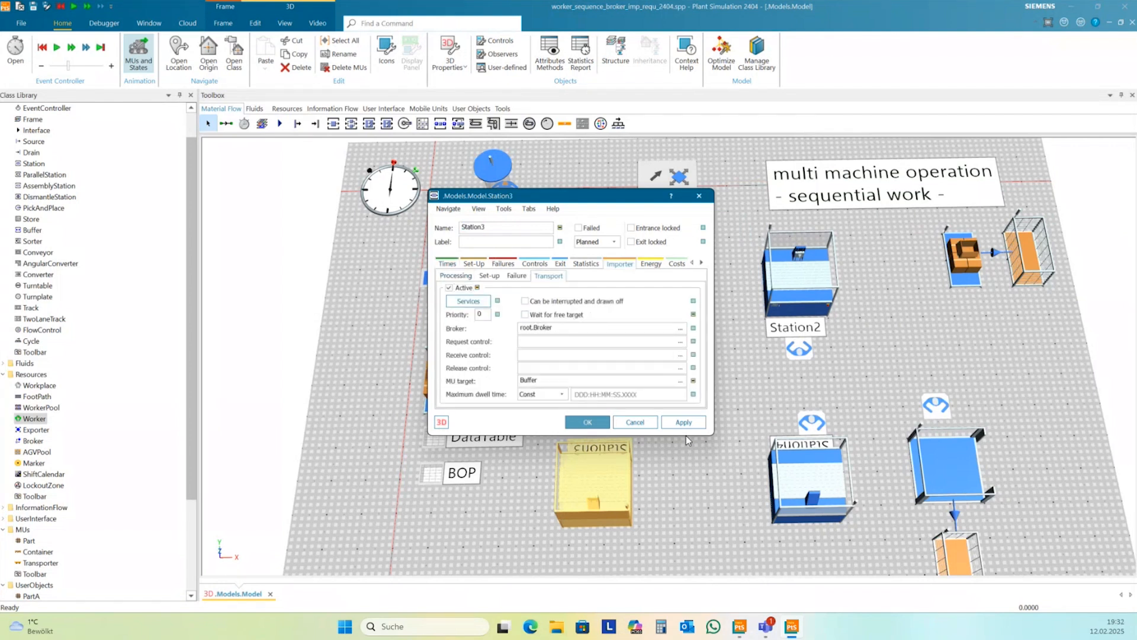
pyautogui.click(605, 422)
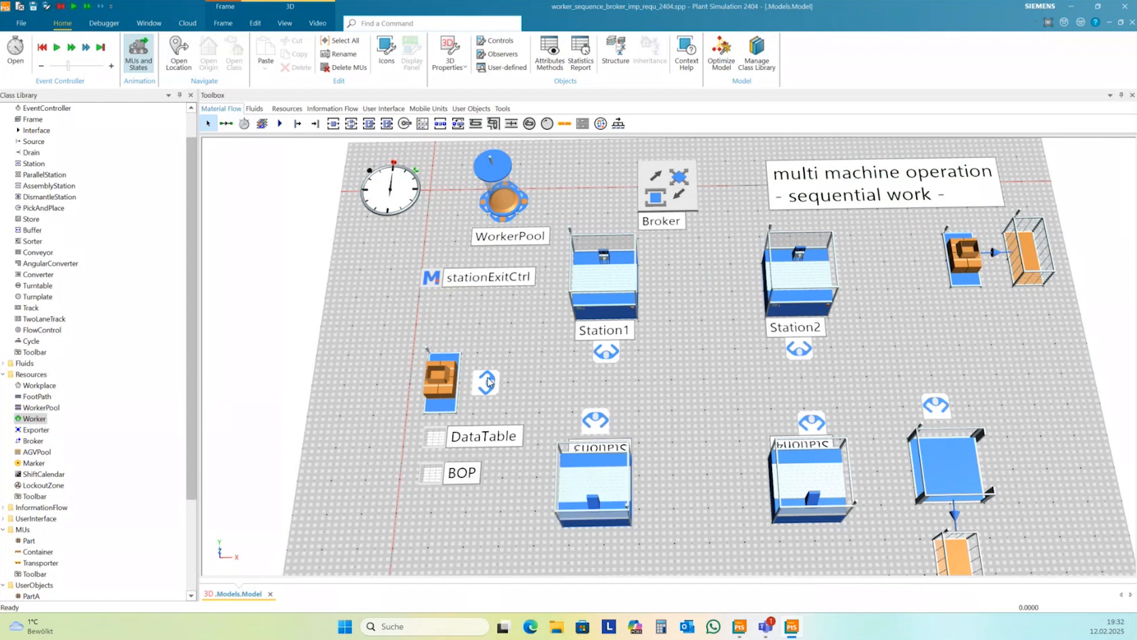
# Check the free-target option and MU target of the Source's transport importer.
pyautogui.doubleClick(449, 382)
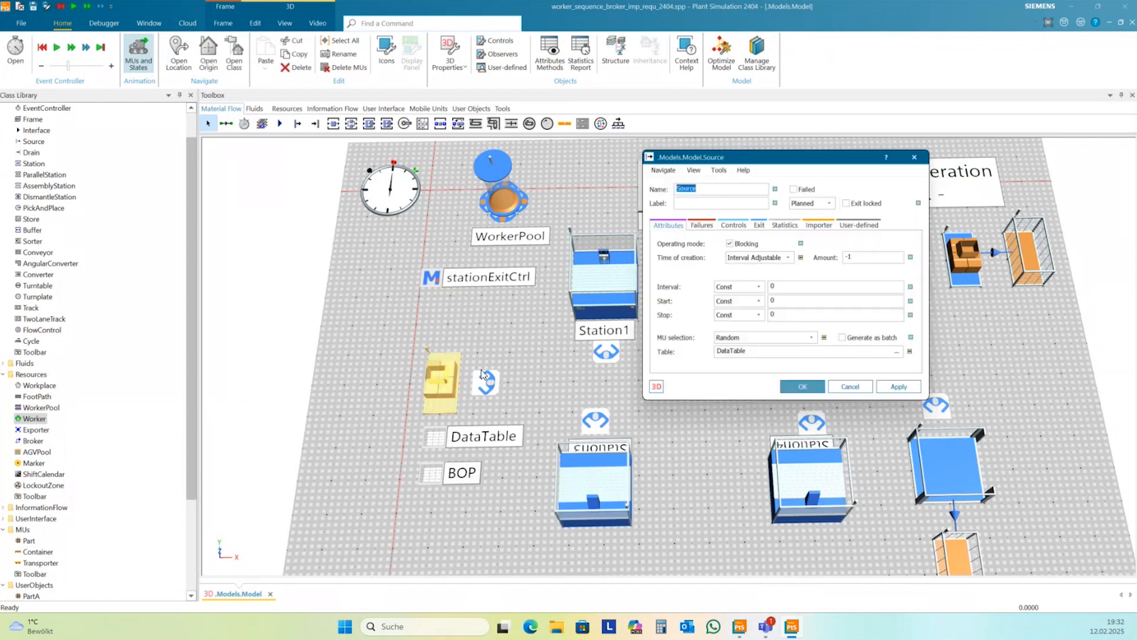
pyautogui.click(819, 225)
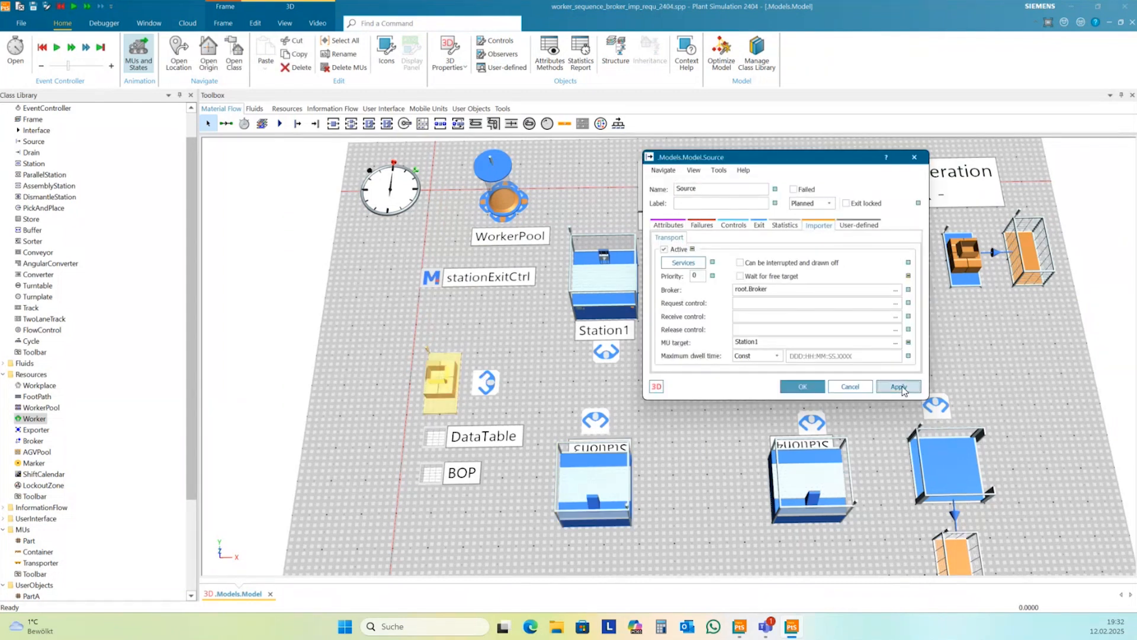
pyautogui.click(806, 386)
# Run the simulation at a slightly reduced speed to check how the worker moves parts between the stations, then stop it.
pyautogui.click(57, 47)
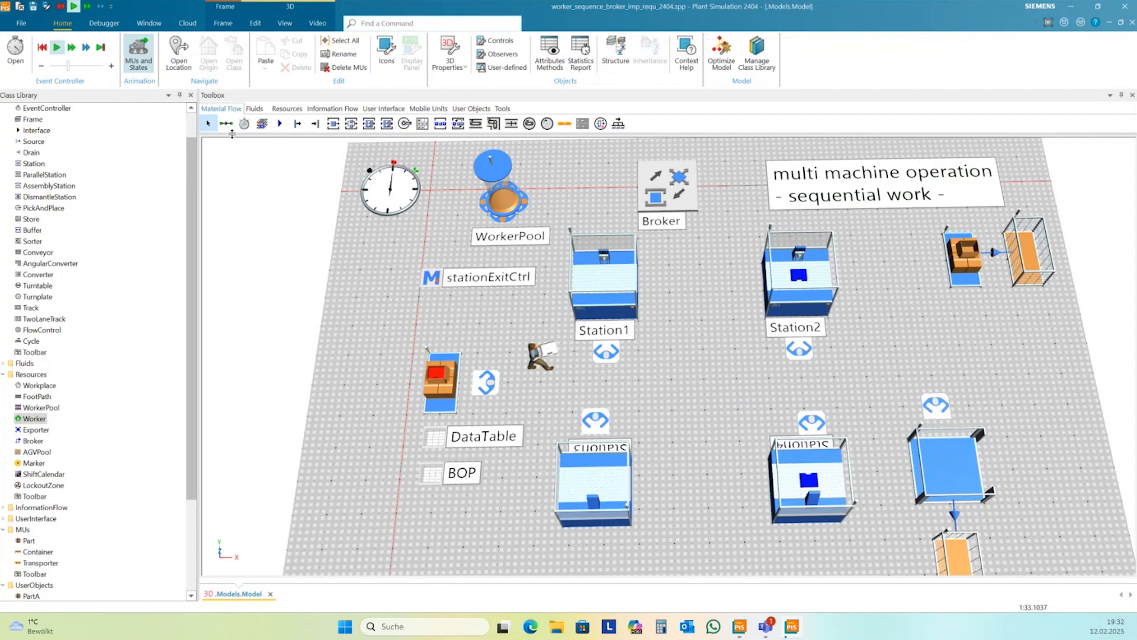
pyautogui.moveTo(670, 364); pyautogui.dragTo(672, 346)
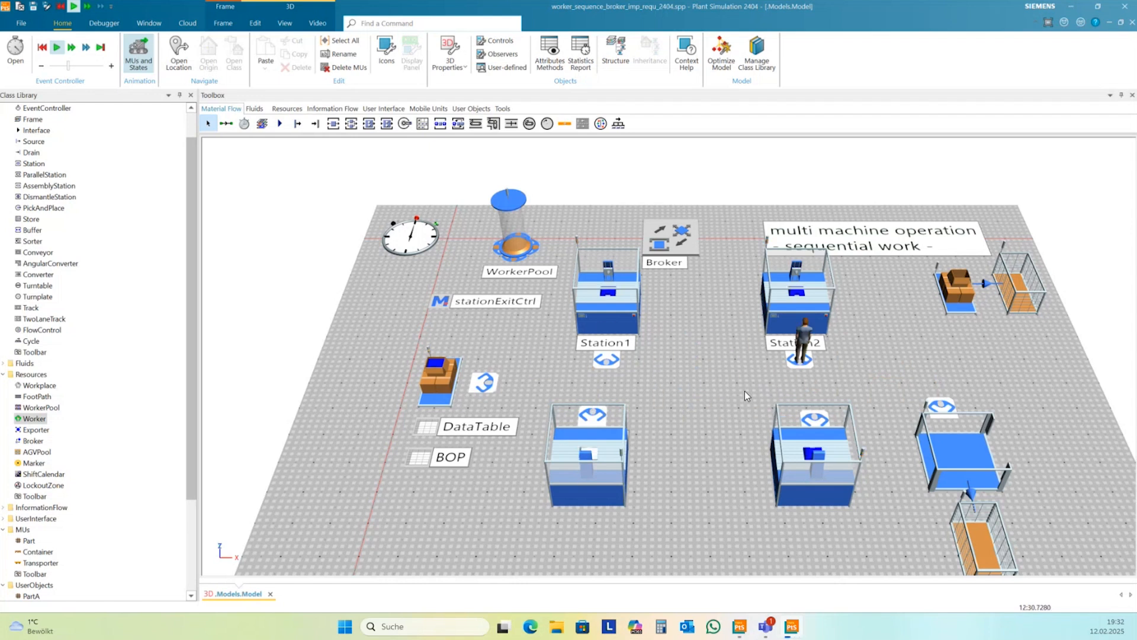
pyautogui.moveTo(730, 409); pyautogui.dragTo(726, 425)
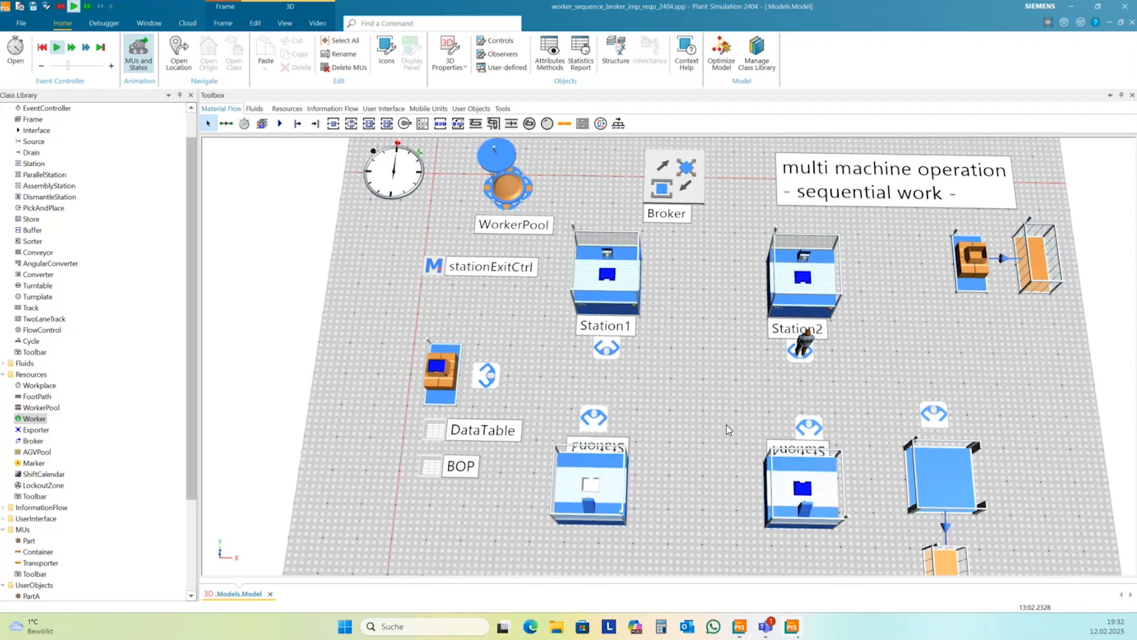
pyautogui.moveTo(68, 66); pyautogui.dragTo(62, 66)
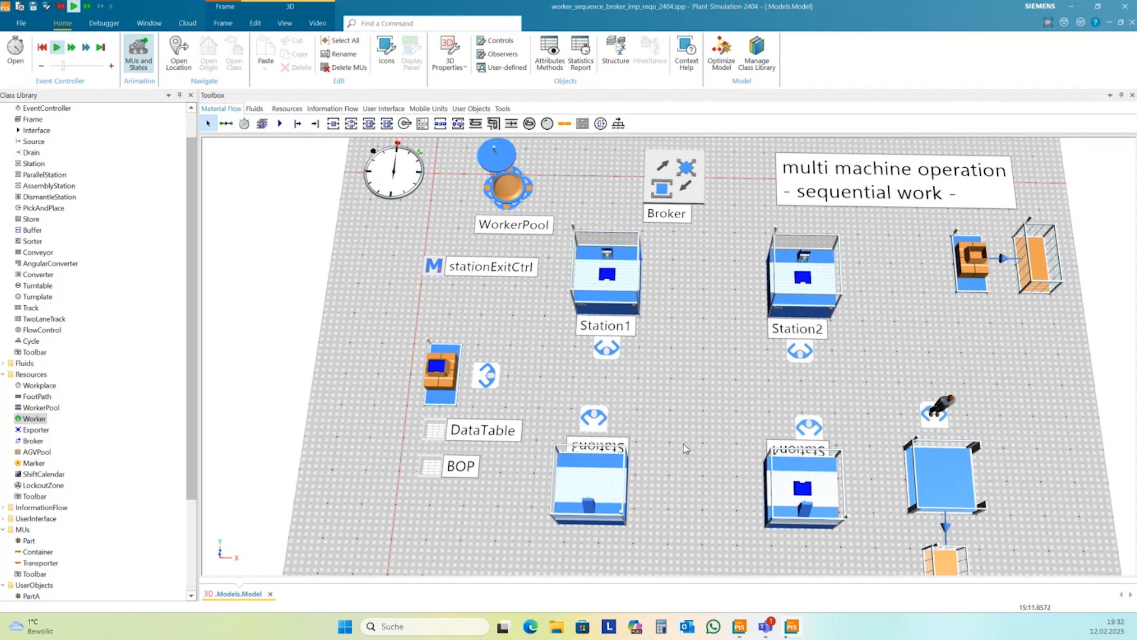
pyautogui.moveTo(695, 448); pyautogui.dragTo(698, 438)
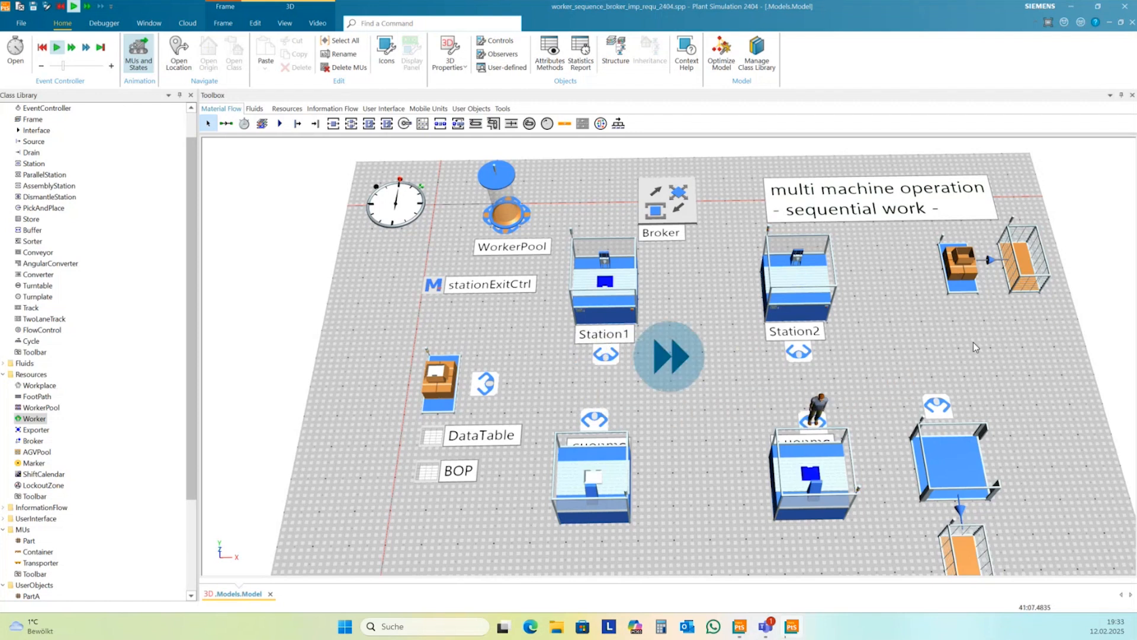
pyautogui.moveTo(955, 346)
pyautogui.mouseDown()
pyautogui.moveTo(973, 355)
pyautogui.moveTo(968, 346)
pyautogui.mouseUp()
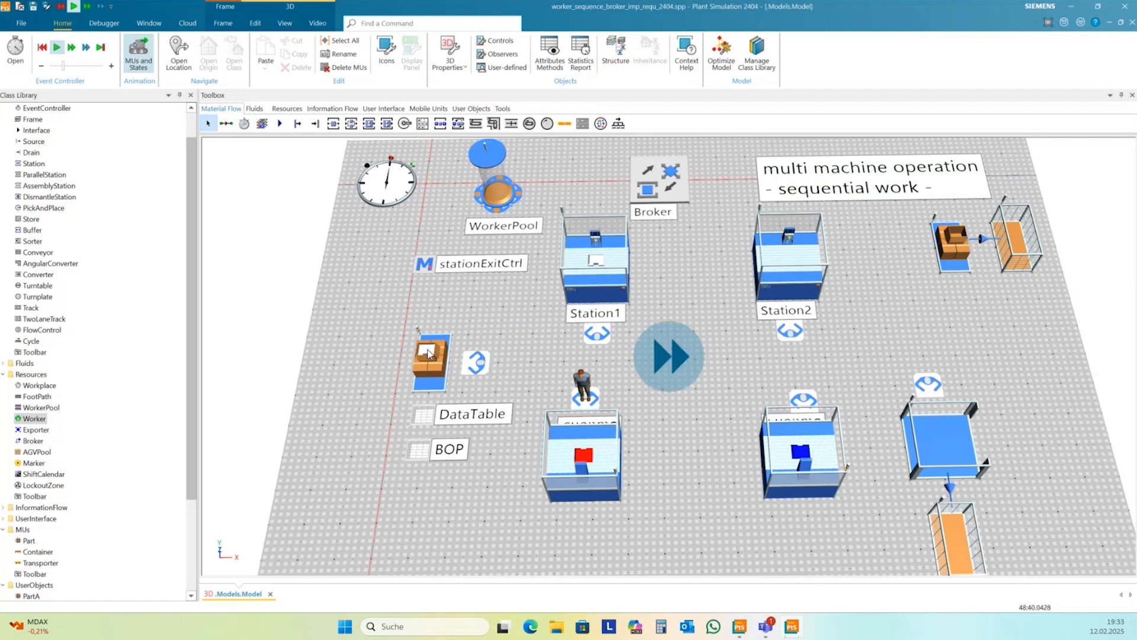
pyautogui.moveTo(425, 357)
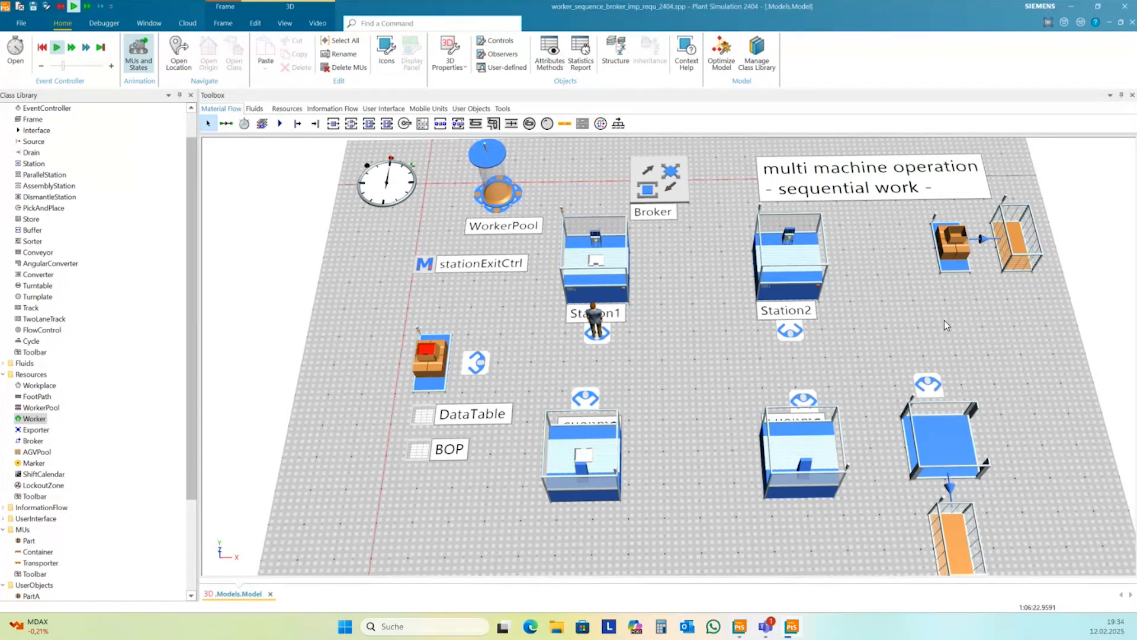
pyautogui.click(56, 48)
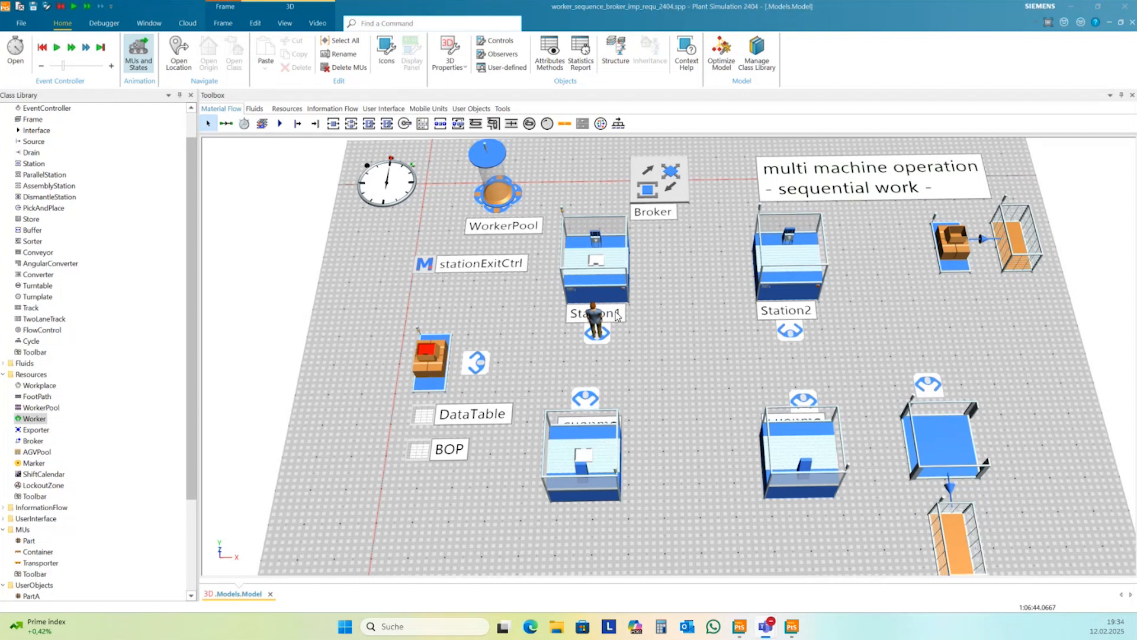
# Examine the routing settings and destination of the part currently on Station1.
pyautogui.doubleClick(598, 264)
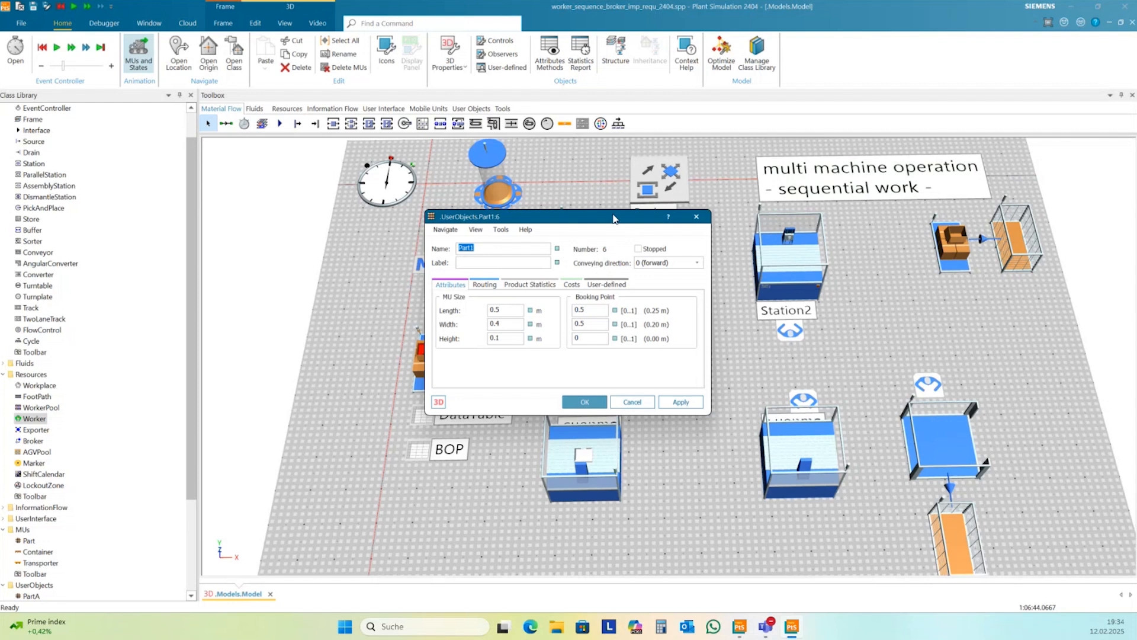
pyautogui.moveTo(615, 221); pyautogui.dragTo(738, 152)
pyautogui.click(610, 216)
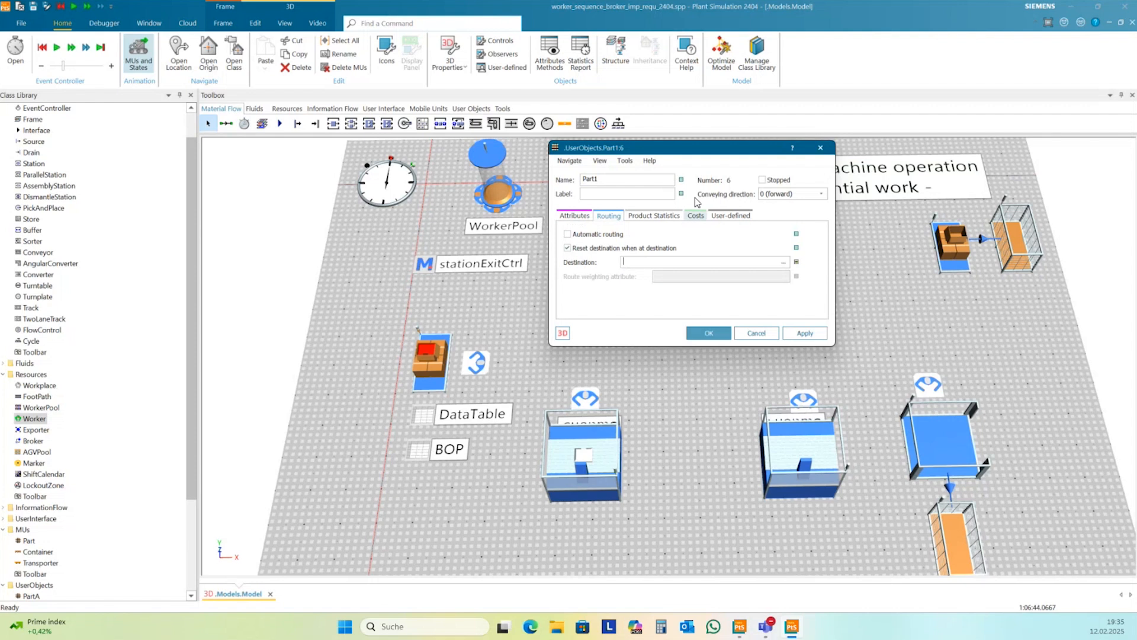
pyautogui.moveTo(711, 156); pyautogui.dragTo(826, 179)
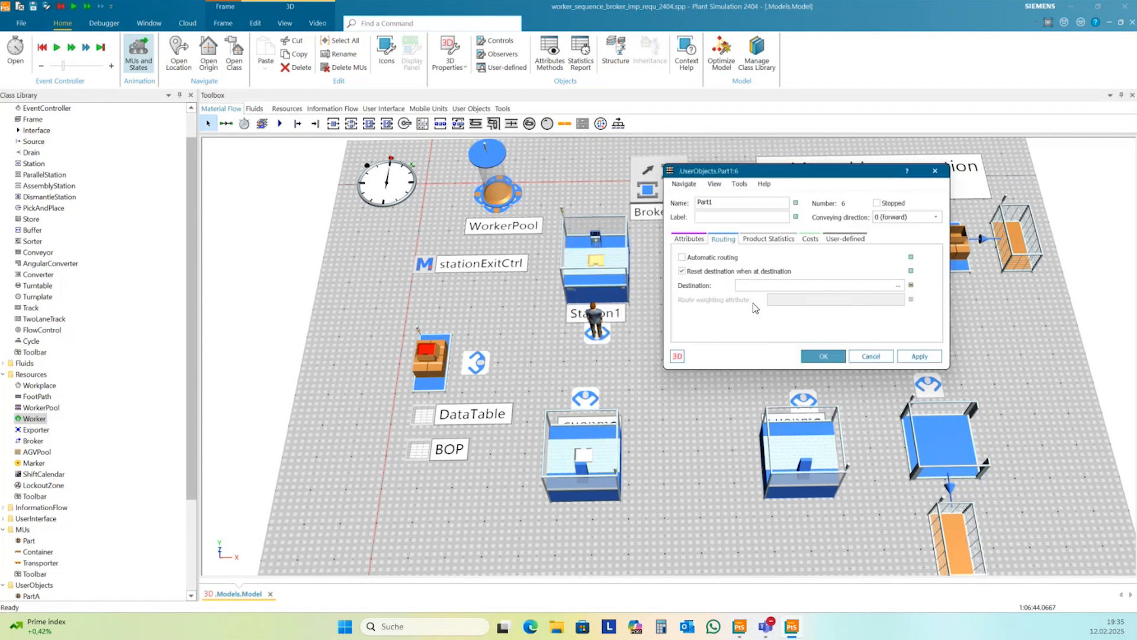
# Compare the transport importer settings and MU target of Station1 with the routing destination of its current part.
pyautogui.doubleClick(600, 287)
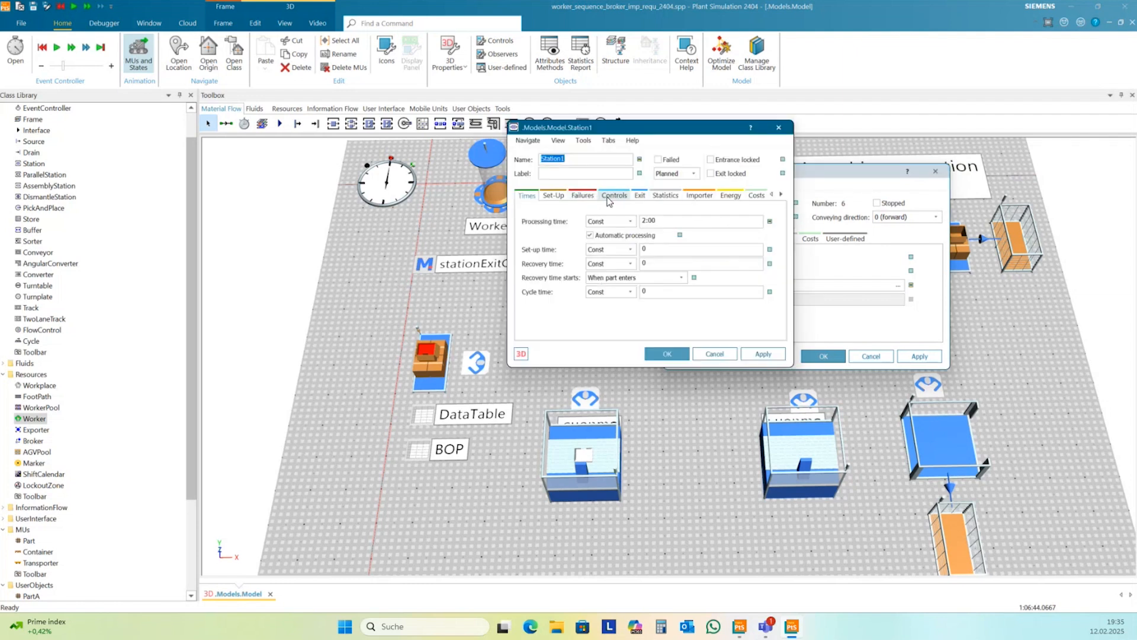
pyautogui.click(701, 196)
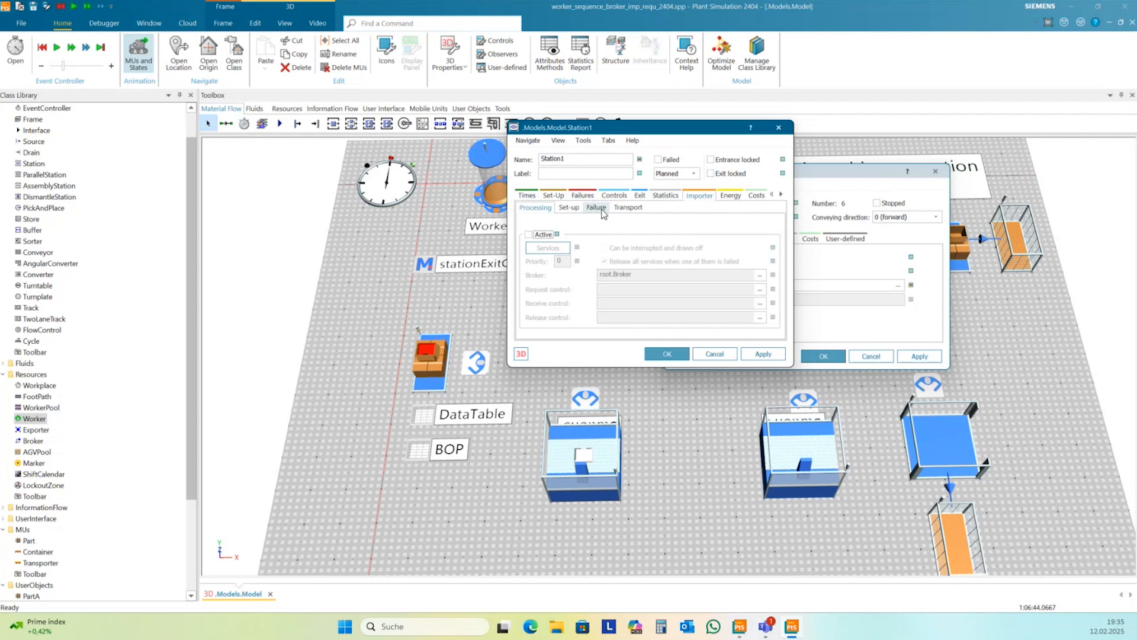
pyautogui.click(628, 207)
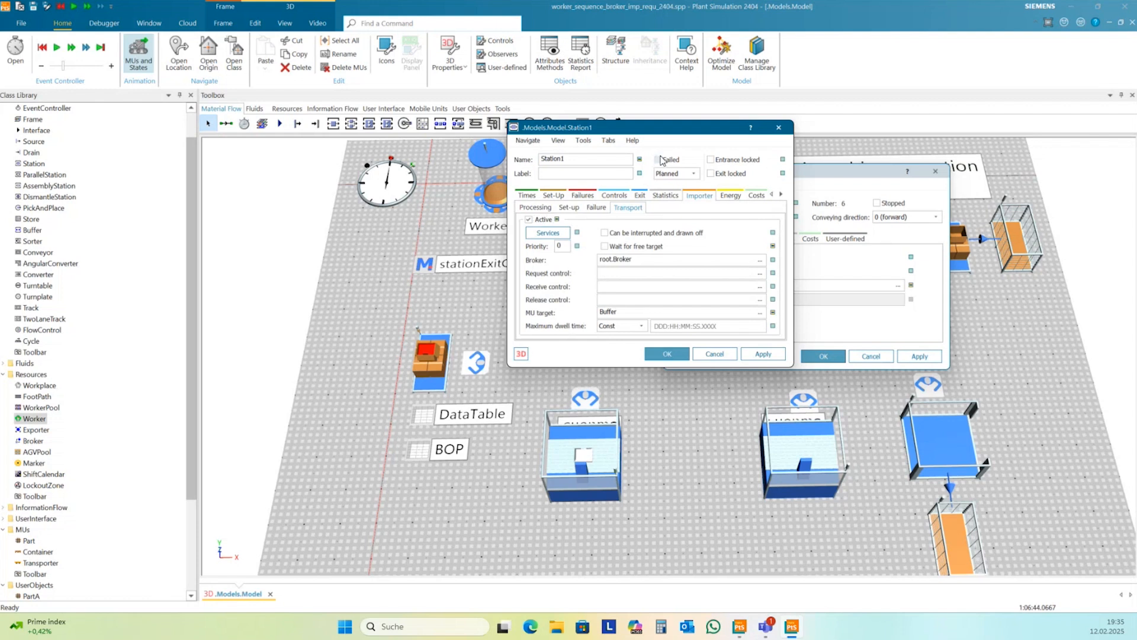
pyautogui.moveTo(663, 127); pyautogui.dragTo(451, 163)
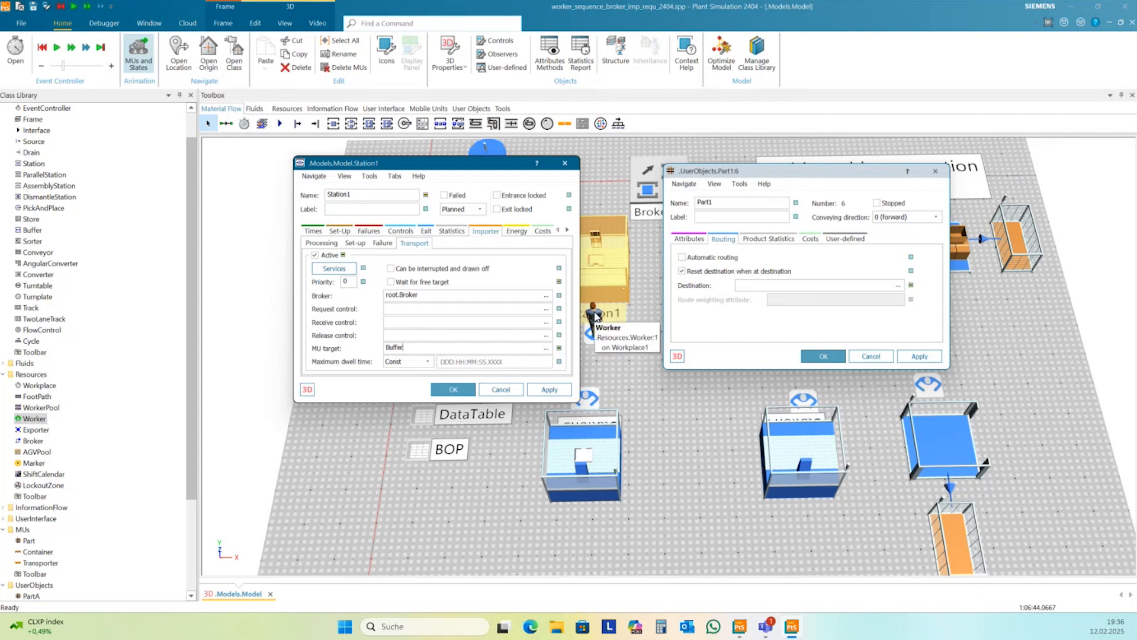
pyautogui.click(748, 287)
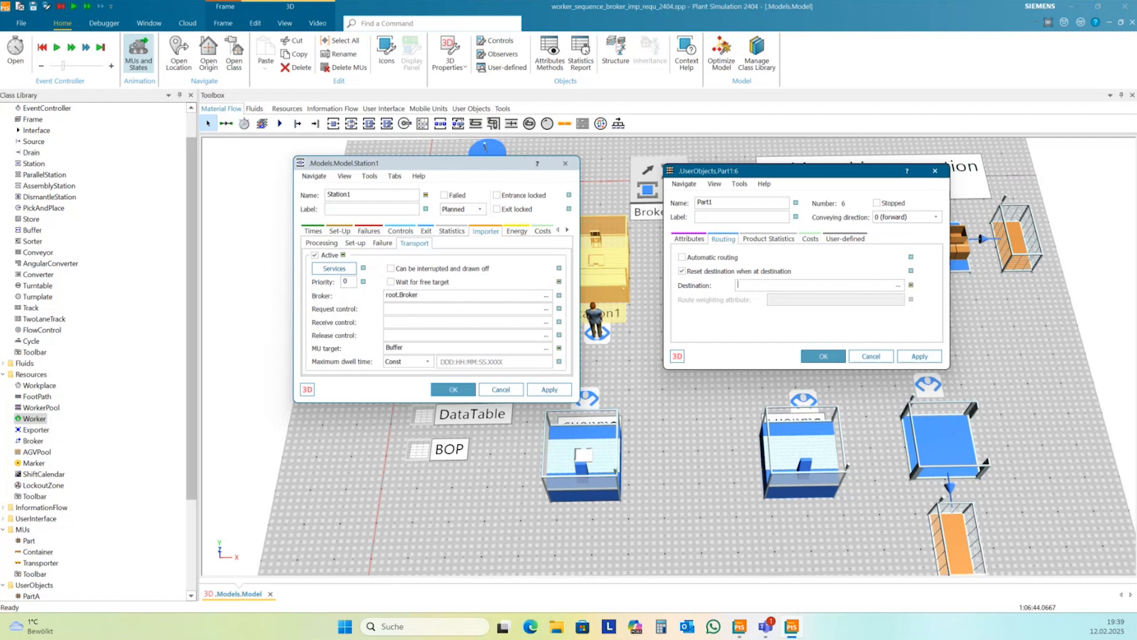
pyautogui.moveTo(857, 179); pyautogui.dragTo(894, 216)
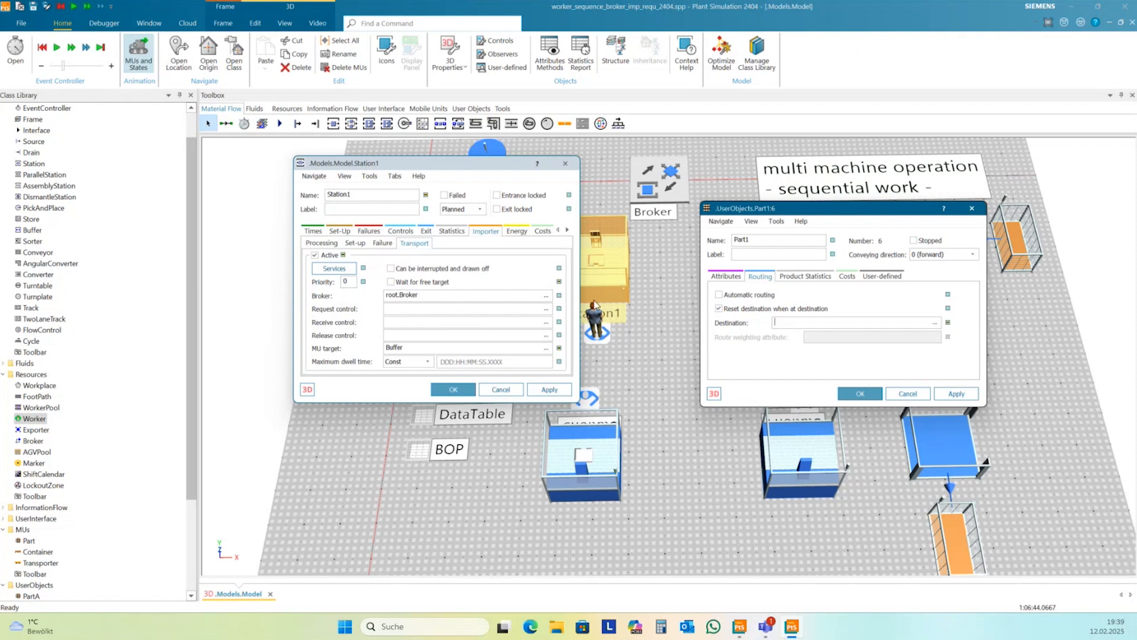
# Check the services requested by Station1's transport importer, then close the list without changes.
pyautogui.click(330, 273)
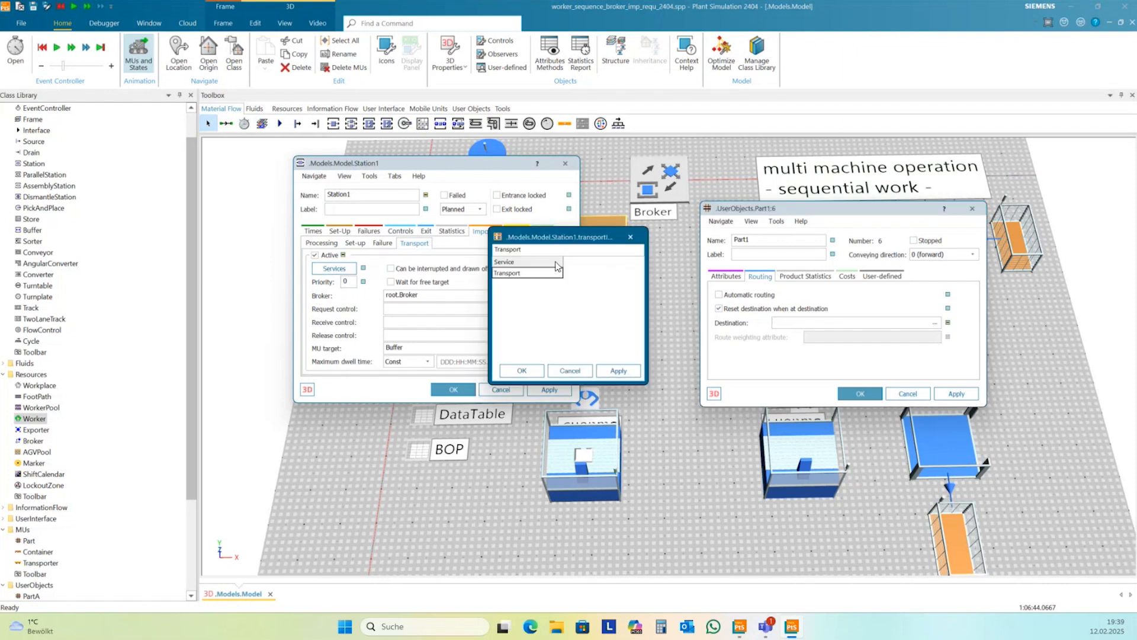
pyautogui.click(630, 237)
pyautogui.click(633, 323)
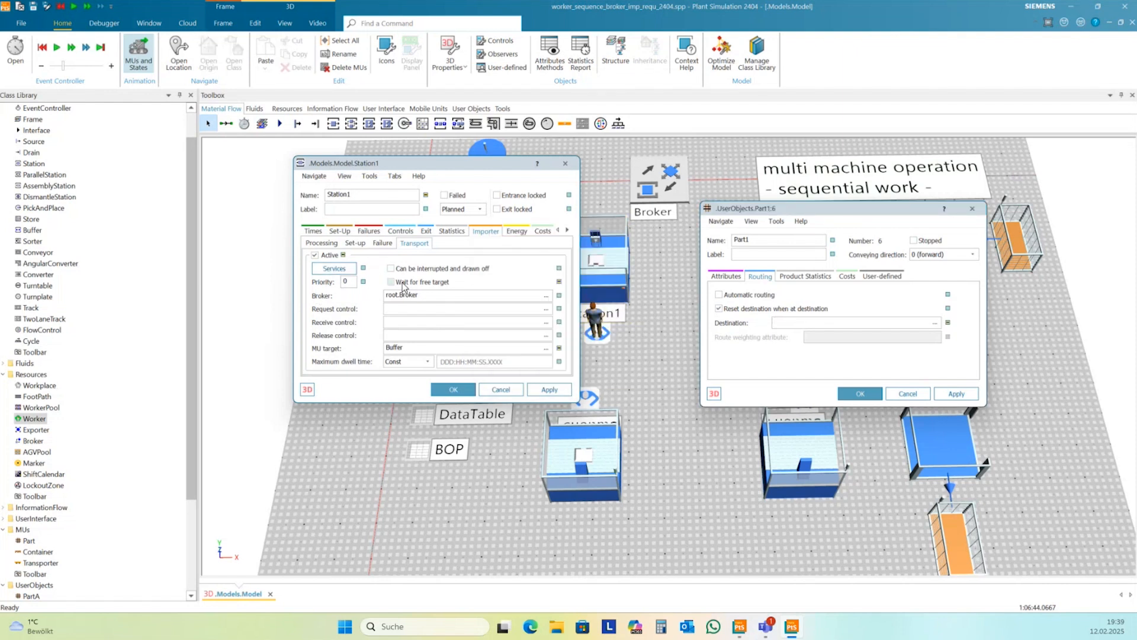
# Activate Station1's processing importer and review its services and request control.
pyautogui.click(337, 243)
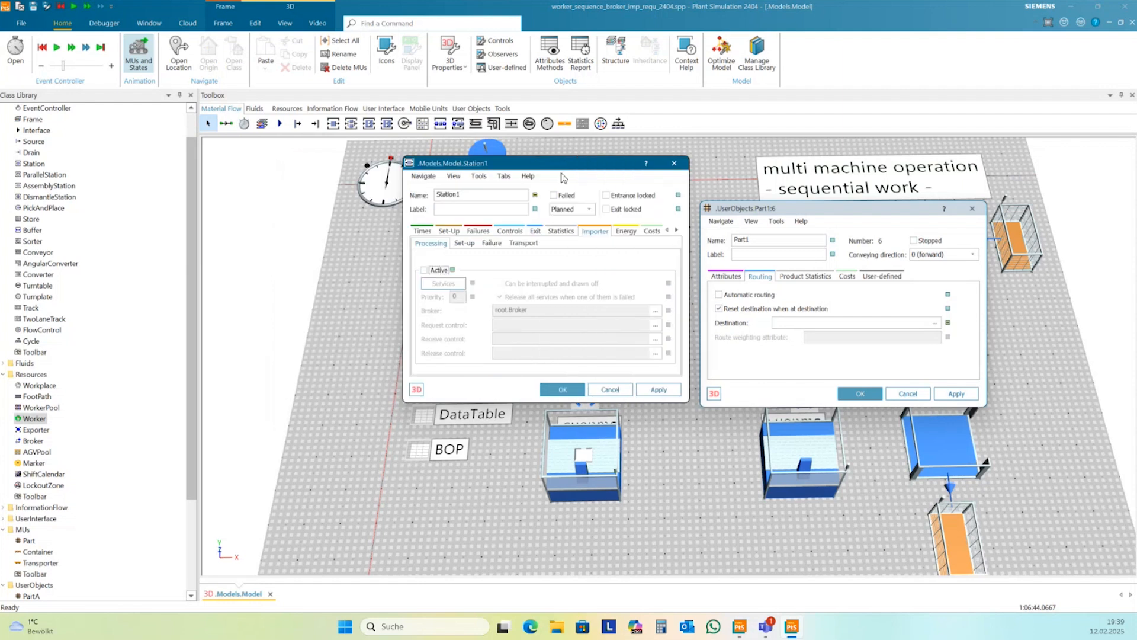
pyautogui.click(437, 284)
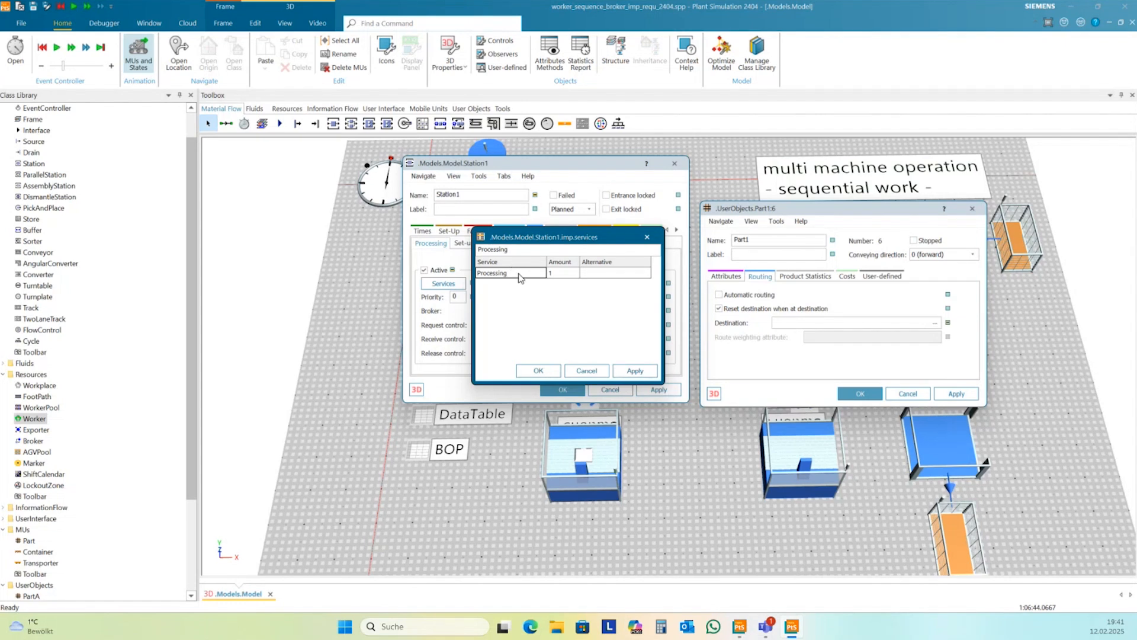
pyautogui.moveTo(548, 236); pyautogui.dragTo(616, 218)
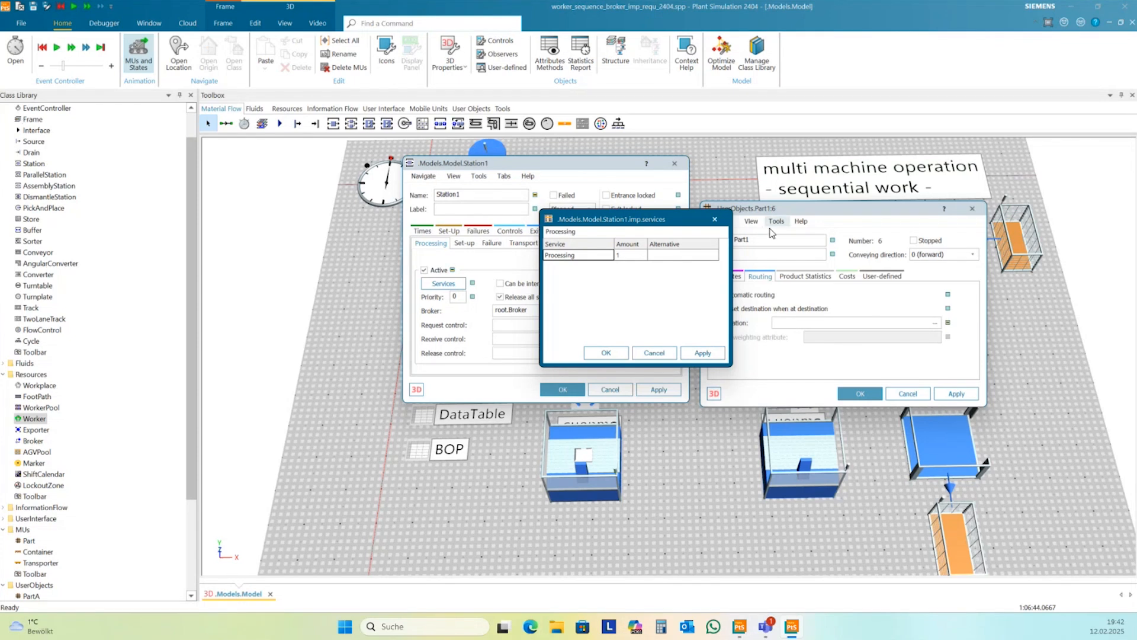
pyautogui.click(715, 219)
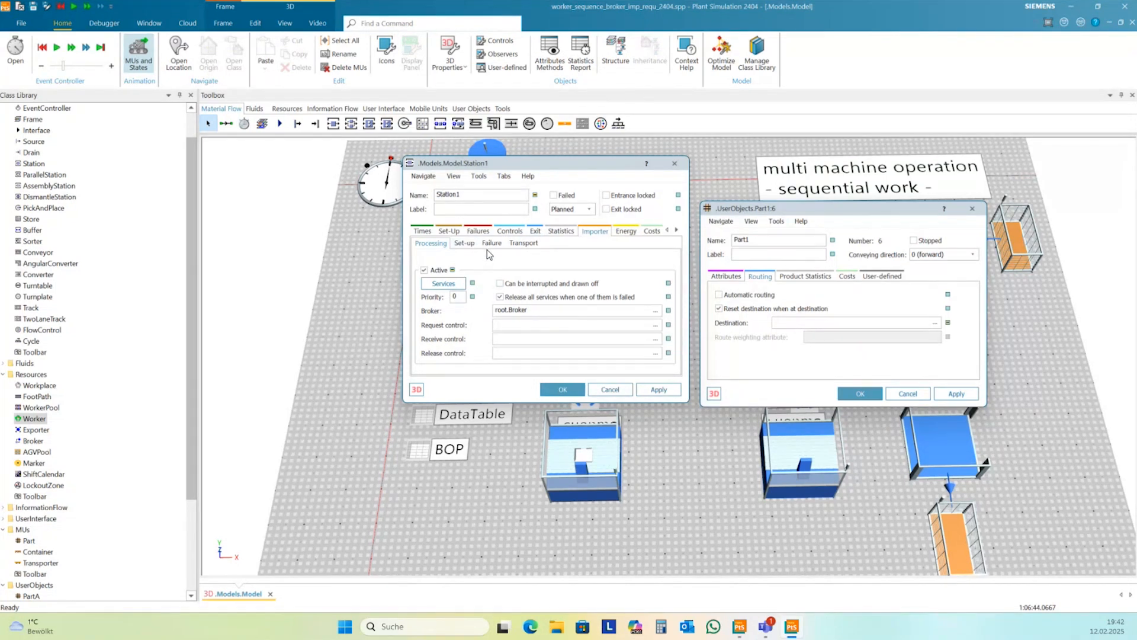
pyautogui.click(522, 328)
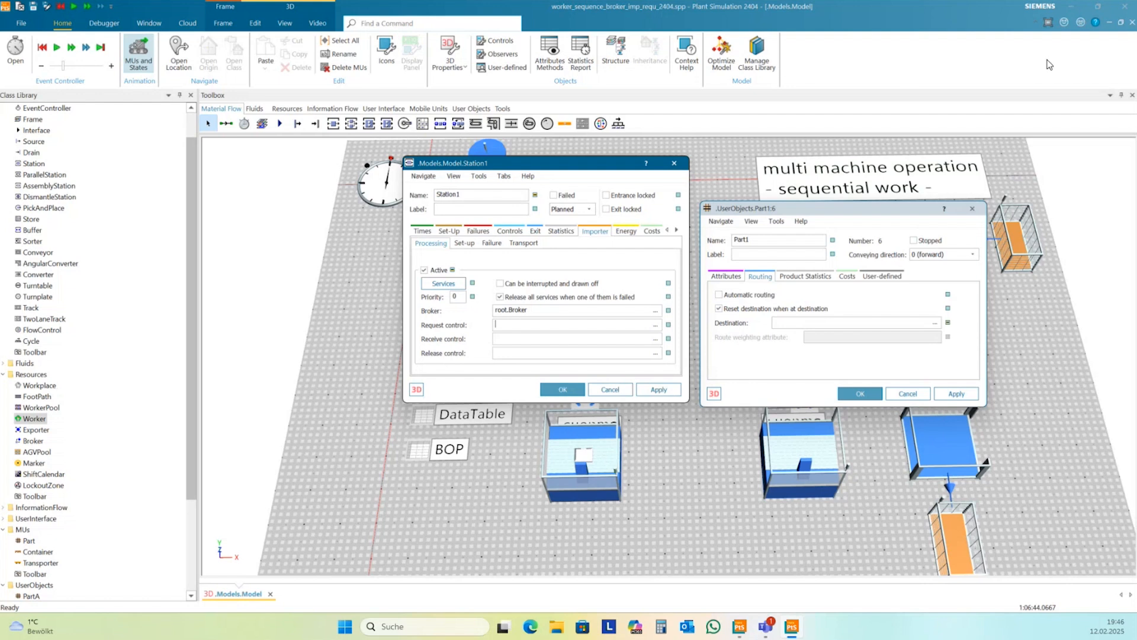
pyautogui.click(835, 322)
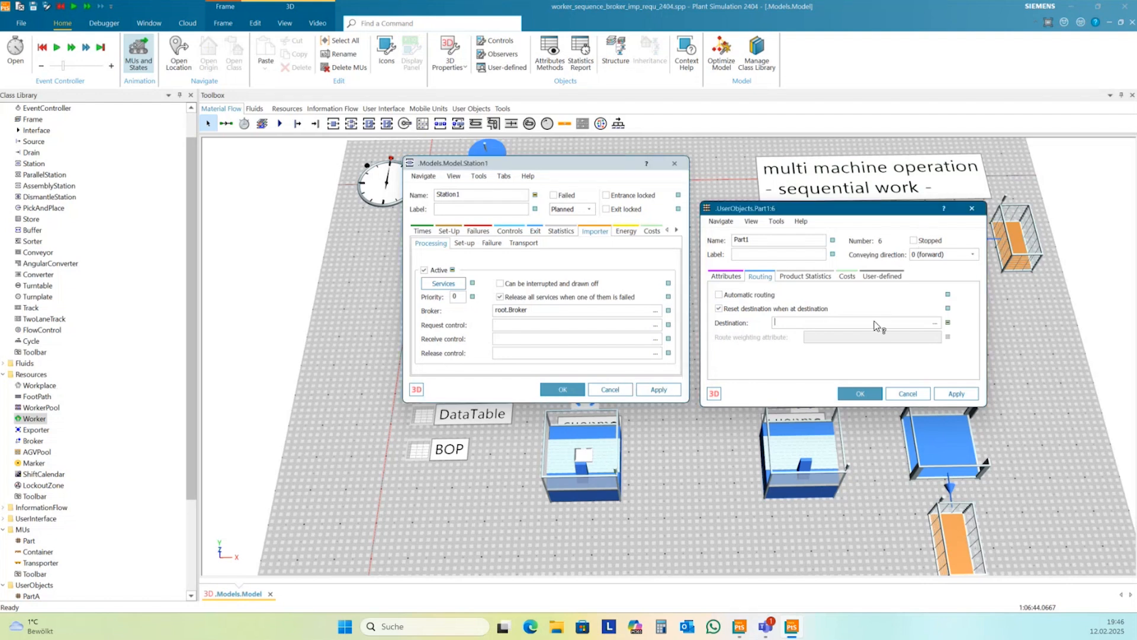